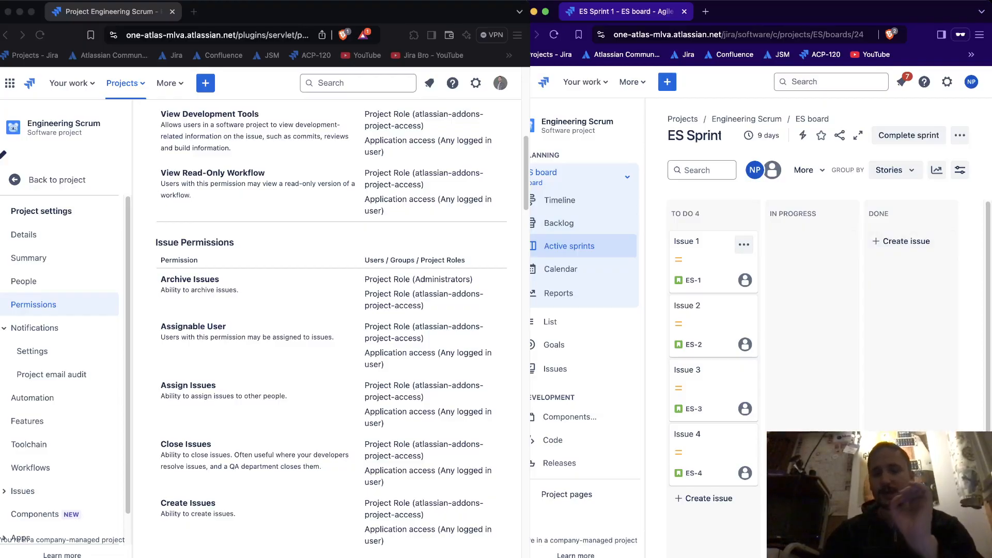
- Check the card actions available for Issue 1, and open the Engineering Scrum permission scheme for editing
left_click(743, 245)
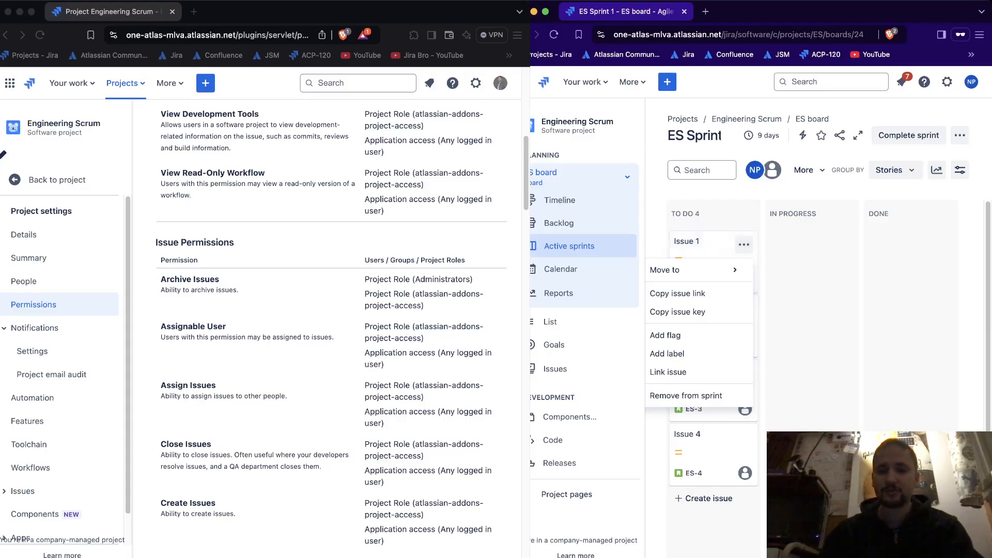
scroll(331, 331, "up", 10)
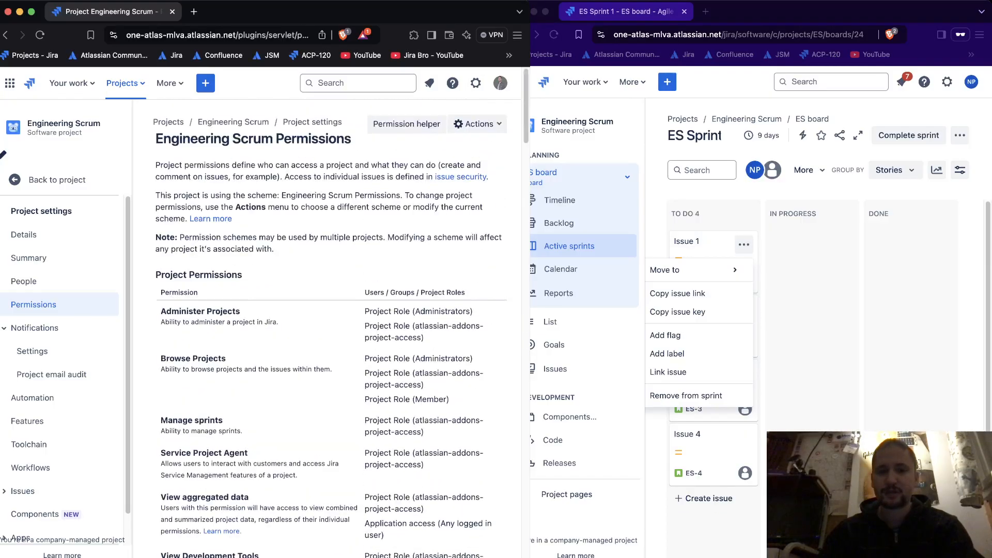
left_click(478, 123)
left_click(454, 150)
- Grant the Archive Issues permission to the Member project role
scroll(330, 331, "down", 3)
scroll(325, 330, "down", 10)
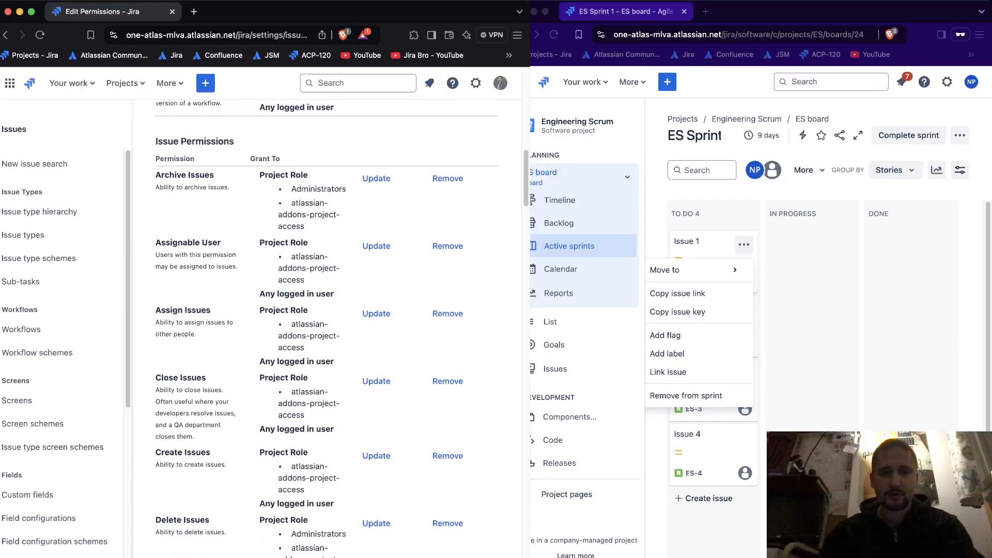
scroll(327, 202, "up", 1)
left_click(376, 180)
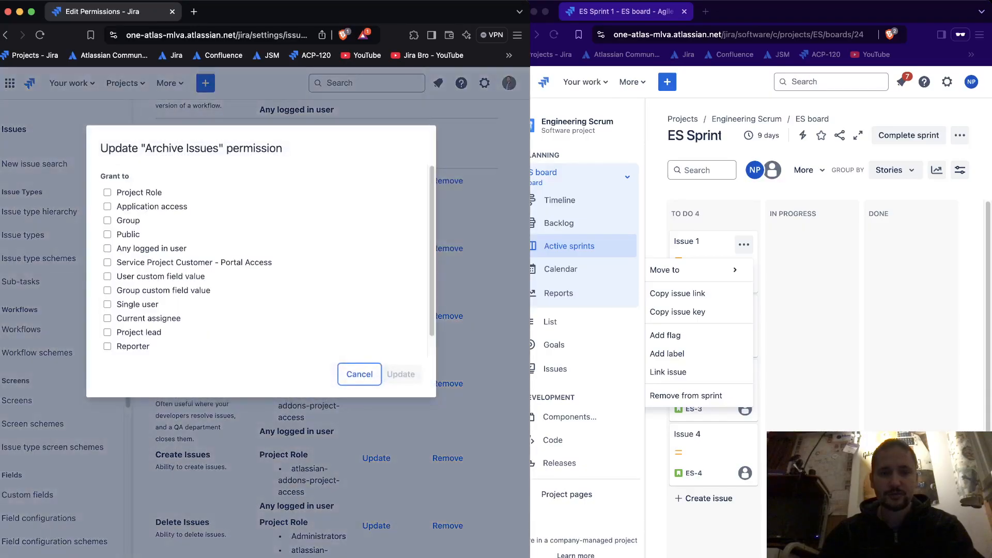
left_click(107, 192)
left_click(203, 215)
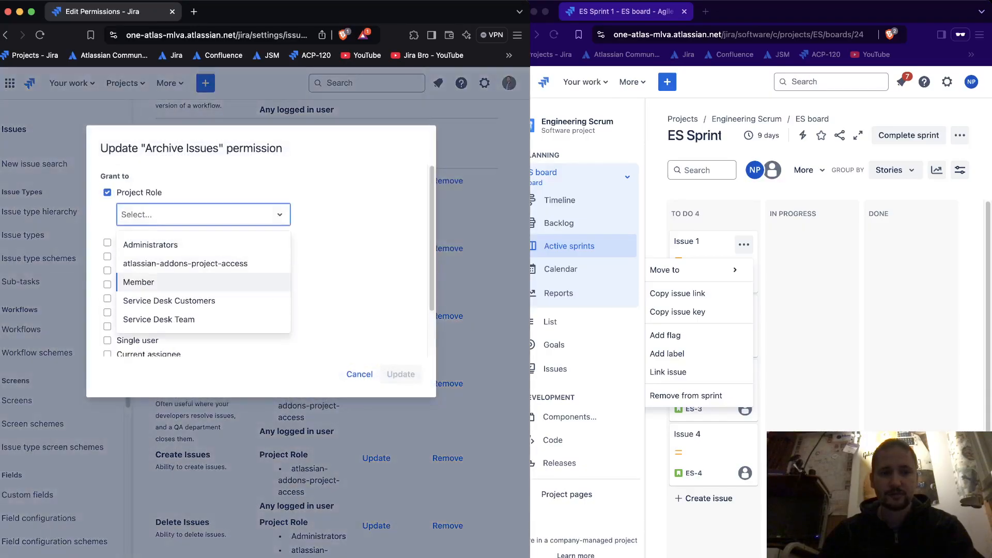
left_click(137, 282)
left_click(401, 374)
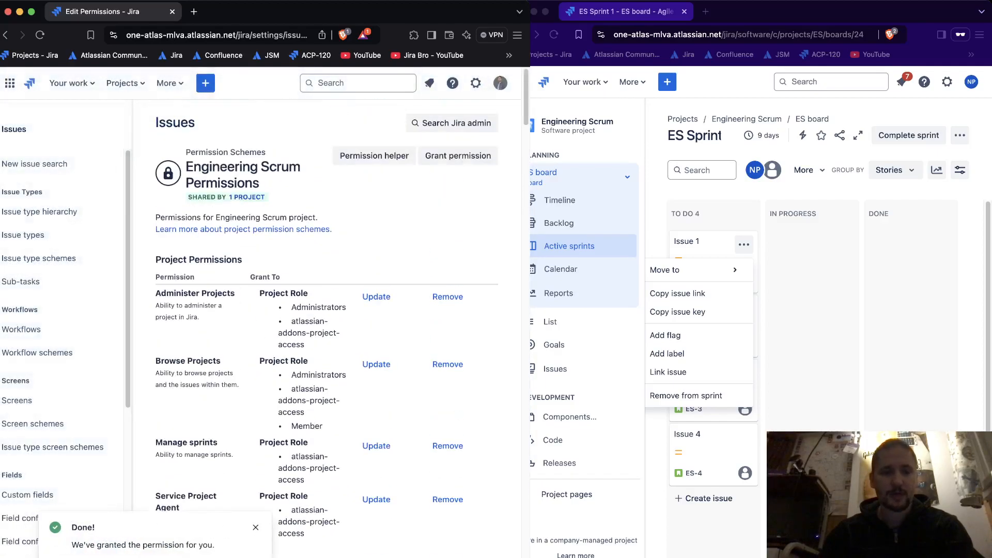
- Review the Archive Issues grants, reload the other account's ES board and check Issue 1's card actions for an archive option
scroll(325, 258, "down", 10)
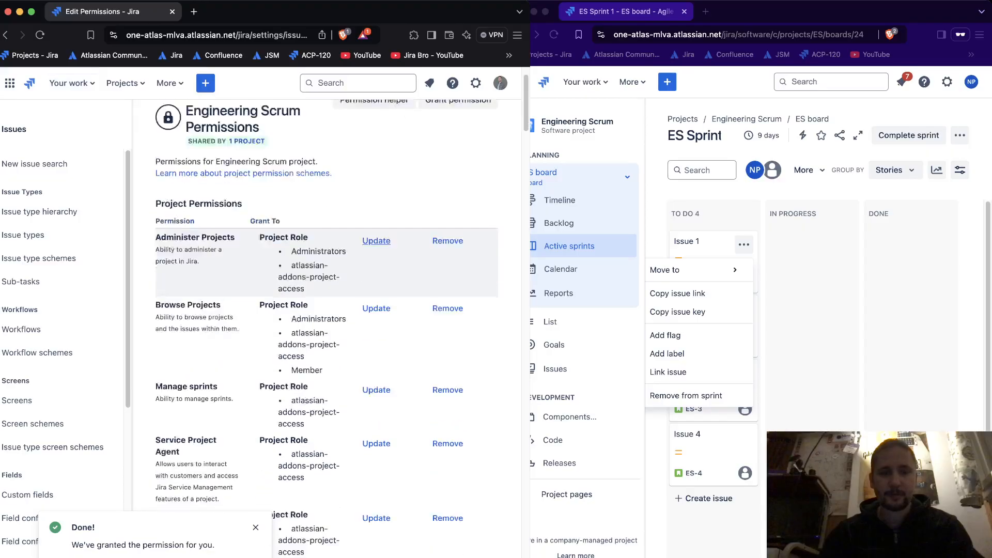
scroll(325, 310, "down", 5)
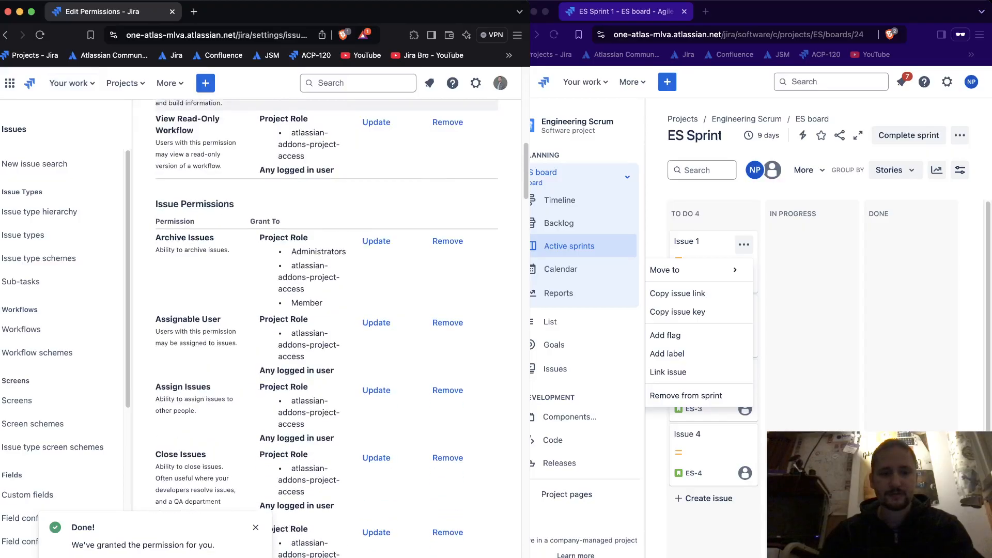
left_click(554, 34)
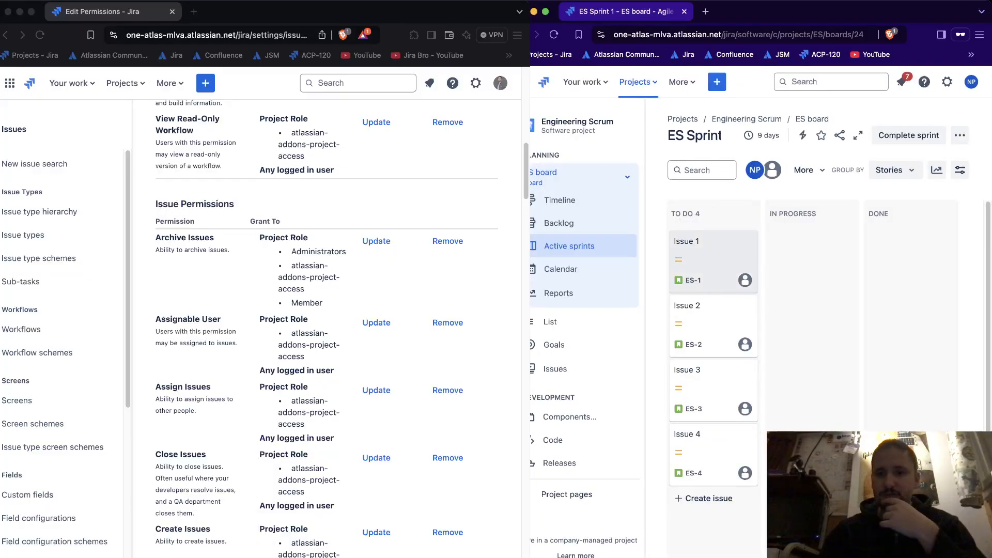
left_click(744, 244)
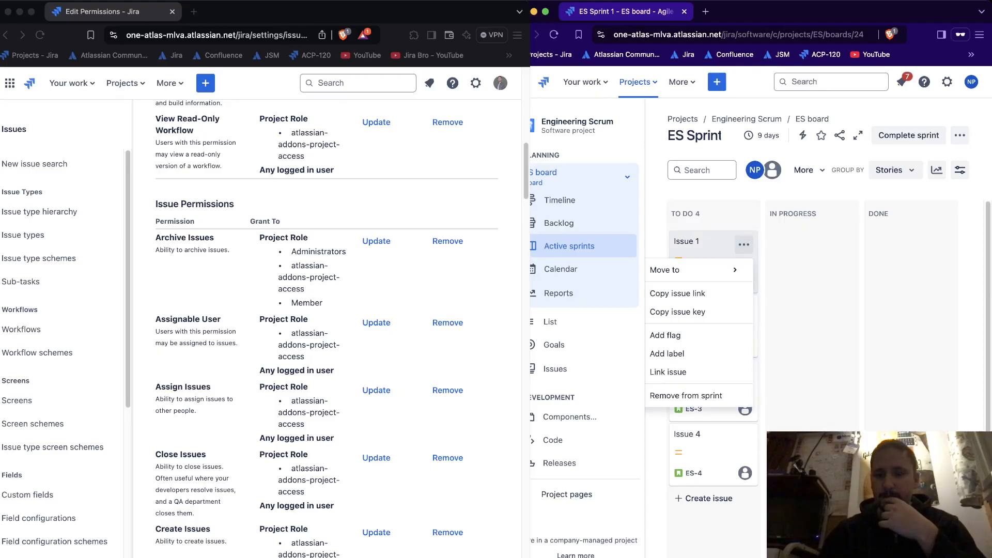
left_click(694, 244)
key("Escape")
- Open Issue 1's details, check its actions for an archive option, and inspect Issue 2's card actions
left_click(710, 260)
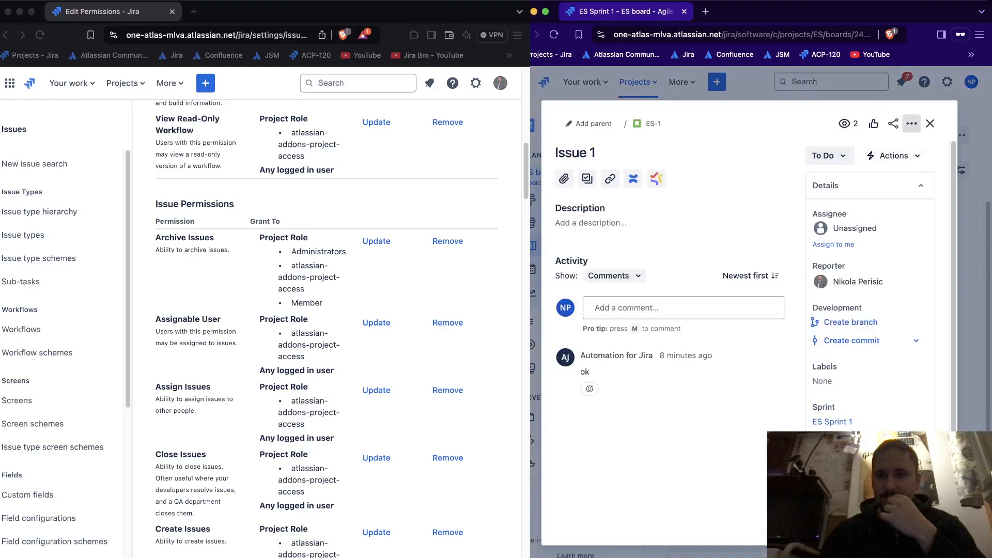
left_click(911, 123)
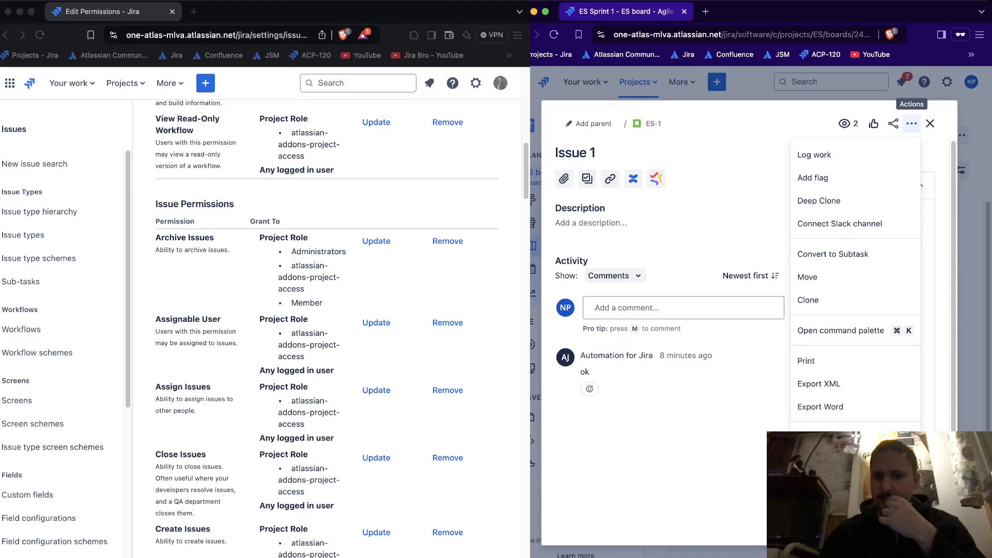
left_click(911, 123)
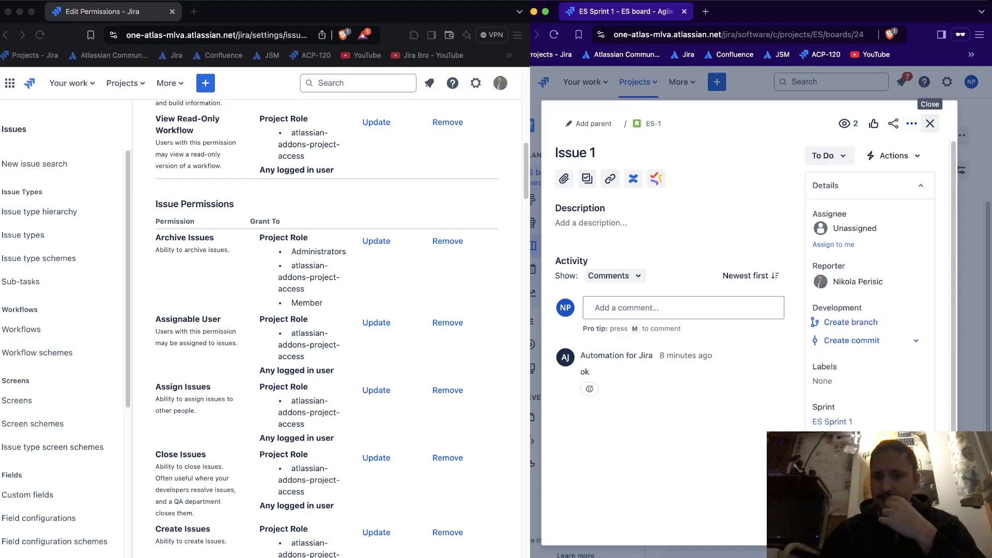
left_click(930, 123)
left_click(744, 308)
left_click(744, 308)
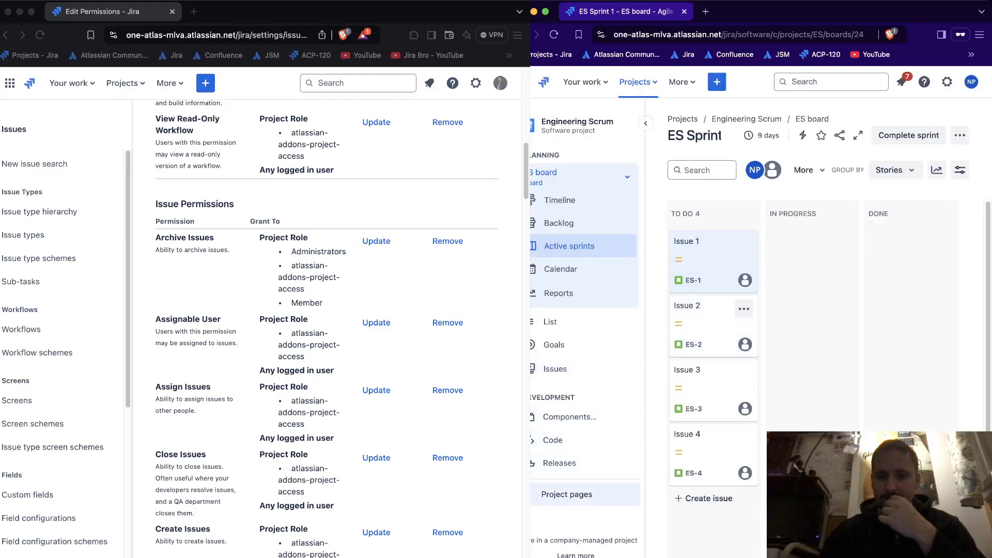
- Review the permission scheme and open the Engineering Scrum board in a new tab of the administrator's browser window
scroll(325, 331, "down", 5)
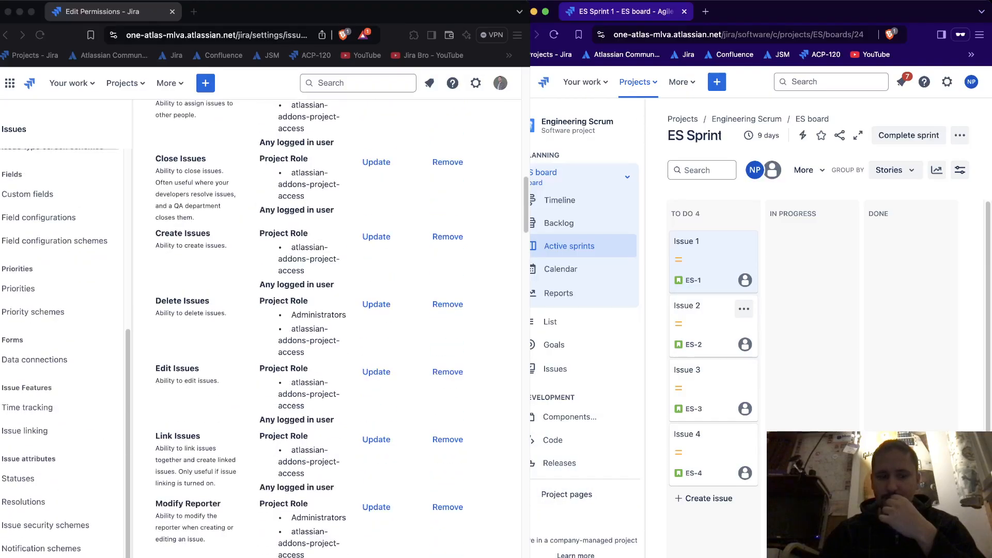
scroll(326, 331, "up", 8)
scroll(326, 331, "up", 8)
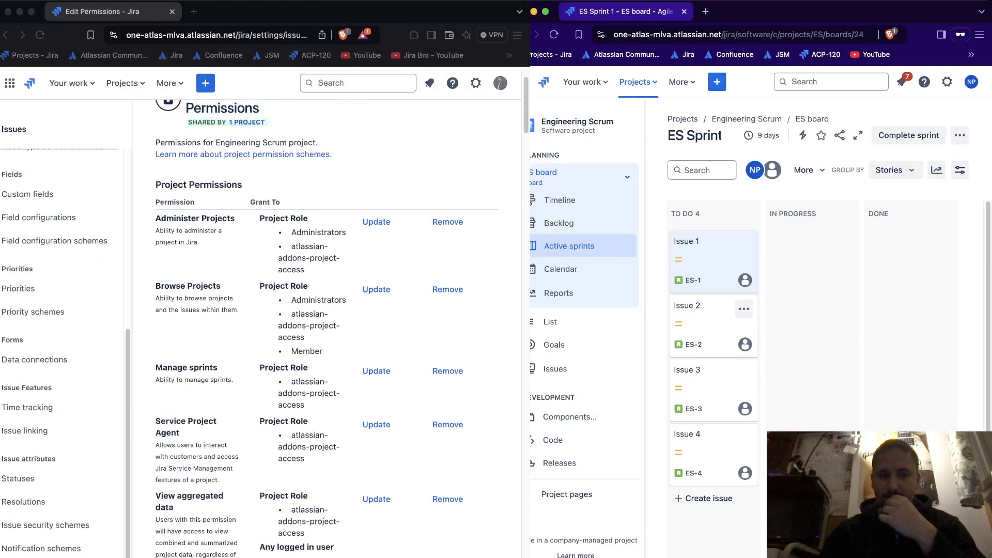
scroll(325, 331, "down", 10)
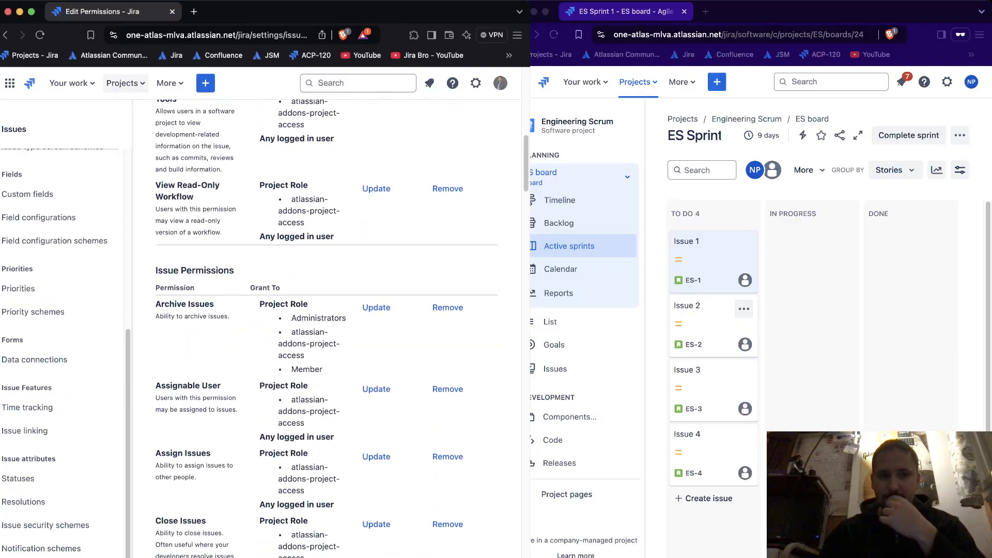
left_click(125, 83)
left_click(176, 135, "super")
left_click(234, 12)
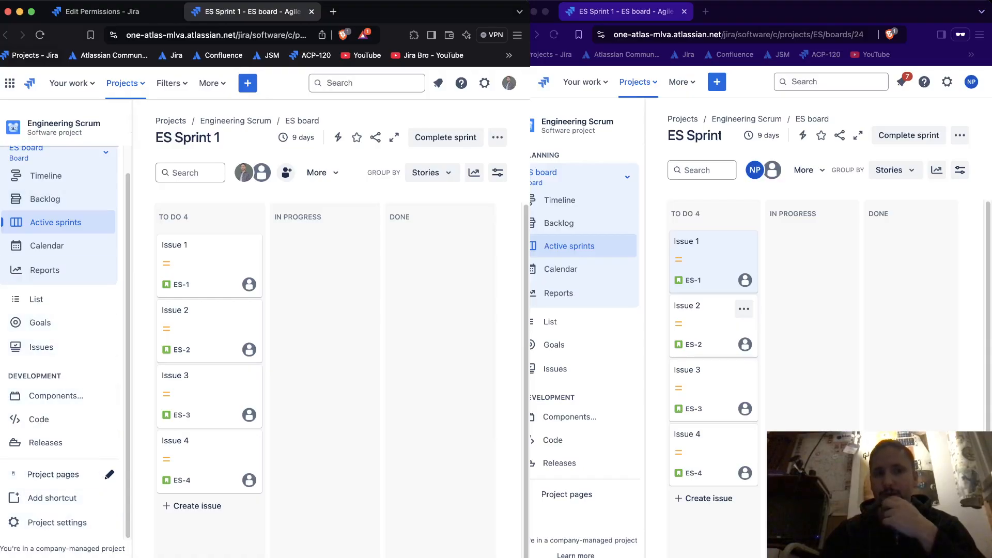
- Return to the permission scheme and highlight the Archive Issues permission name
left_click(109, 11)
left_click(331, 222)
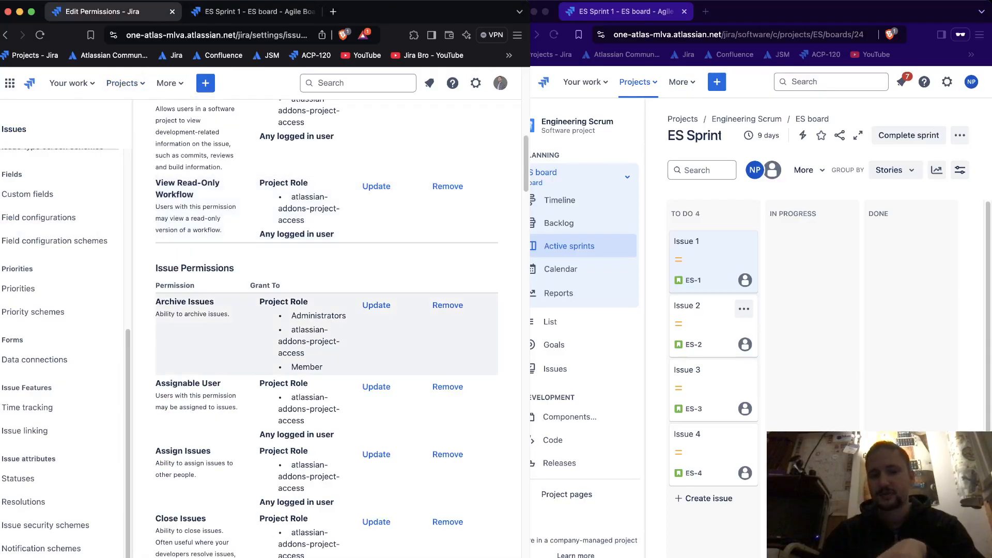
left_click_drag(155, 302, 214, 302)
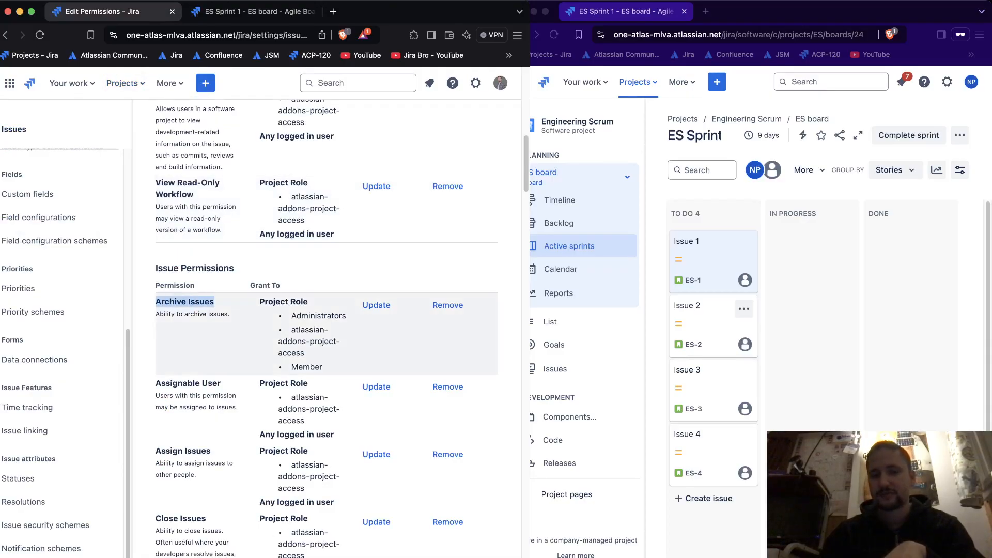
left_click(216, 304)
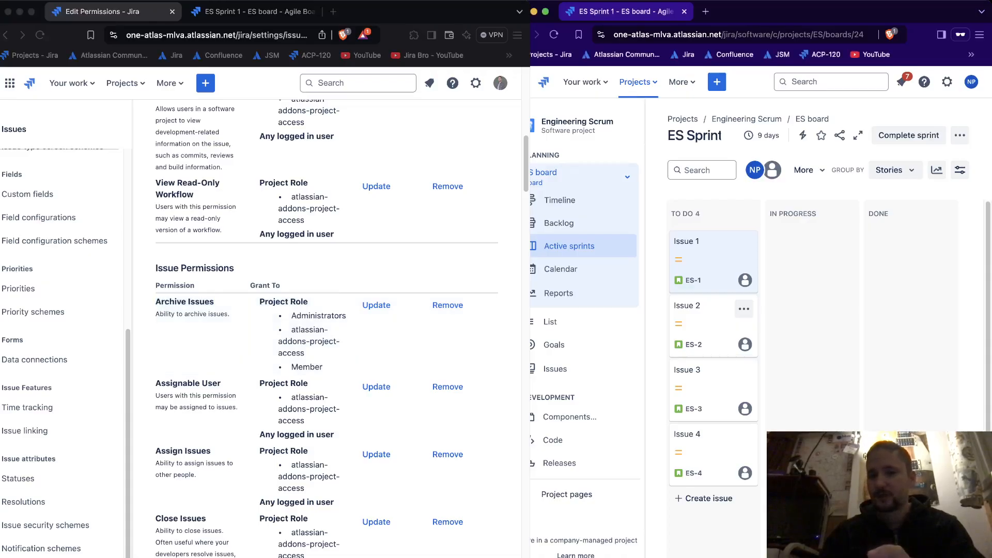
- Examine Issue 1's card actions on the other account's board, including its Move to options
left_click(743, 244)
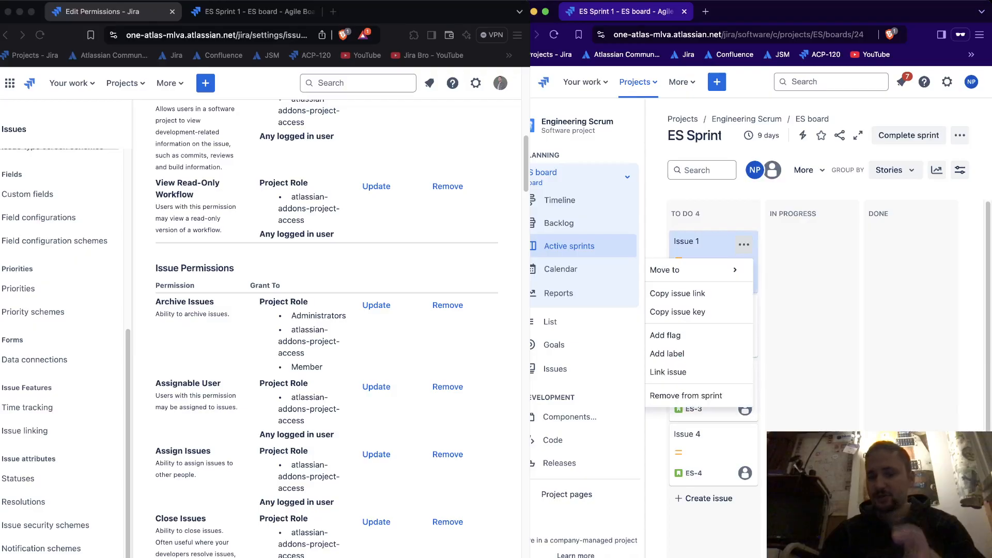
mouse_move(699, 269)
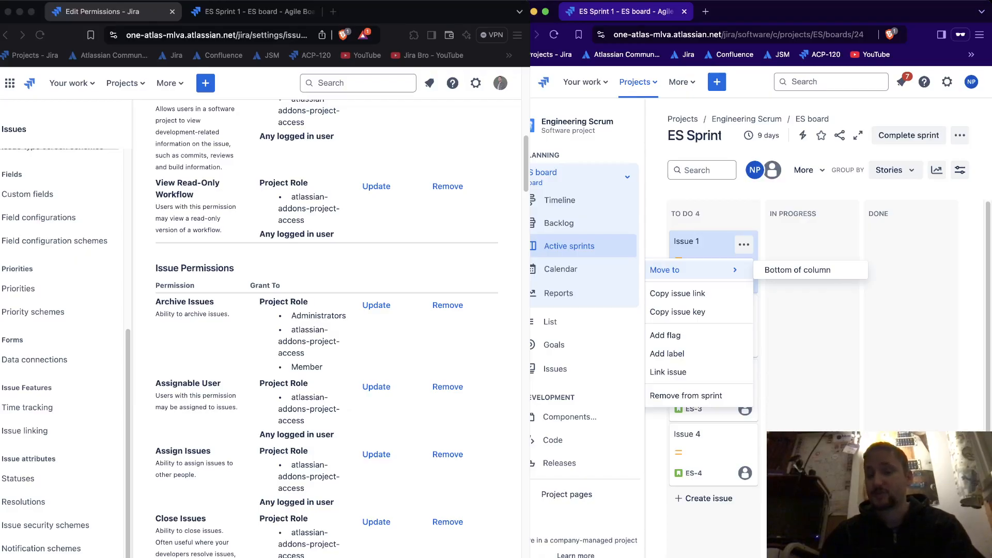
key("Escape")
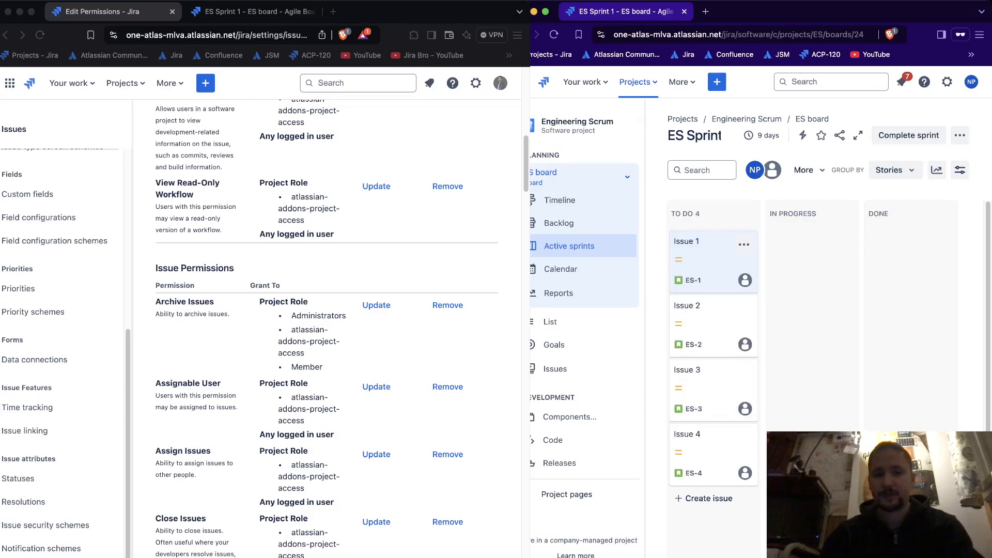
- Examine the Assignable User permission and highlight its "Any logged in user" grant
scroll(327, 328, "down", 2)
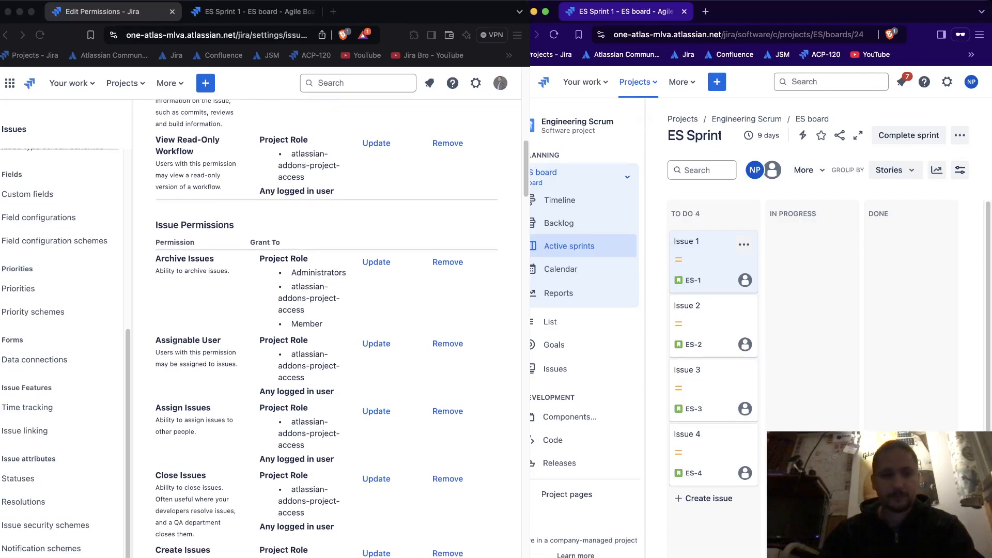
left_click(341, 365)
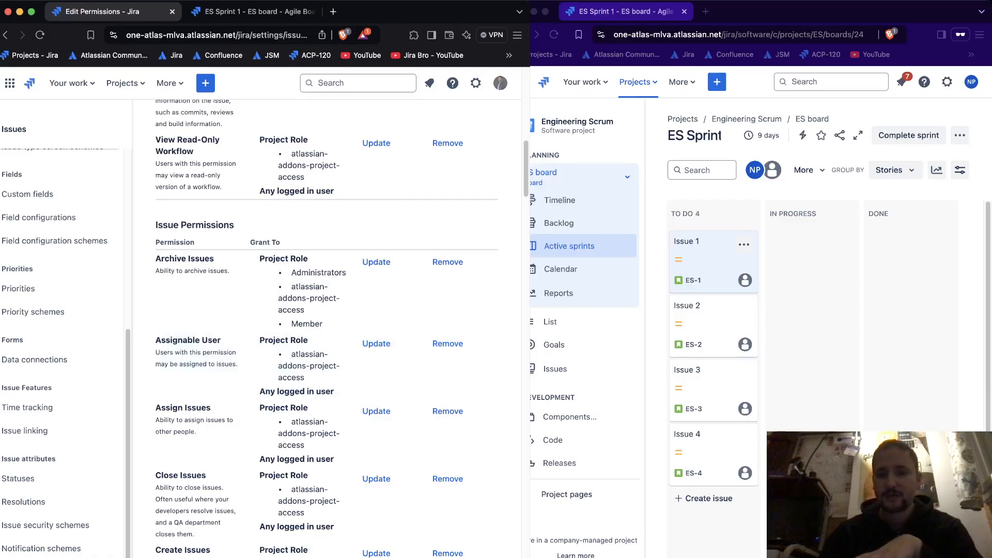
left_click(714, 262)
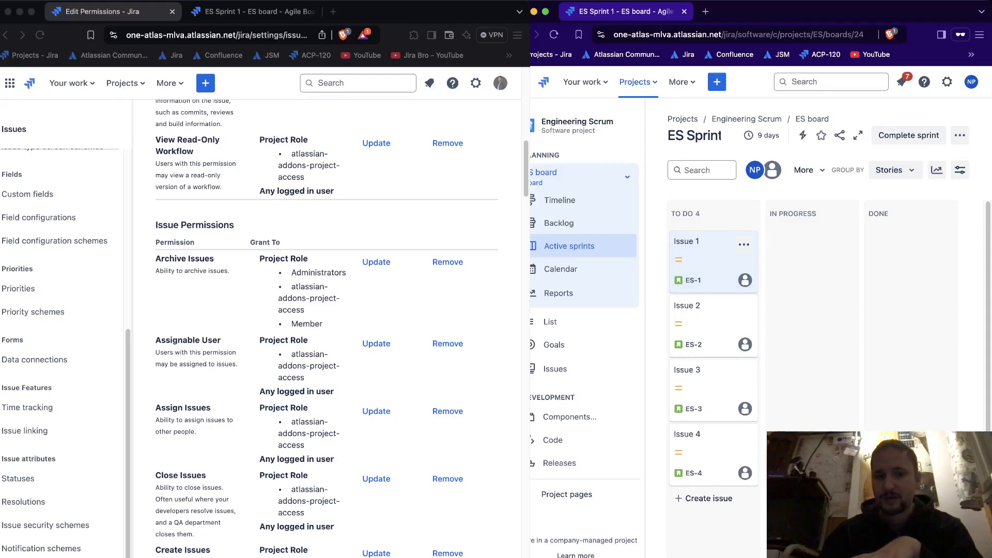
left_click(397, 368)
left_click_drag(334, 391, 259, 391)
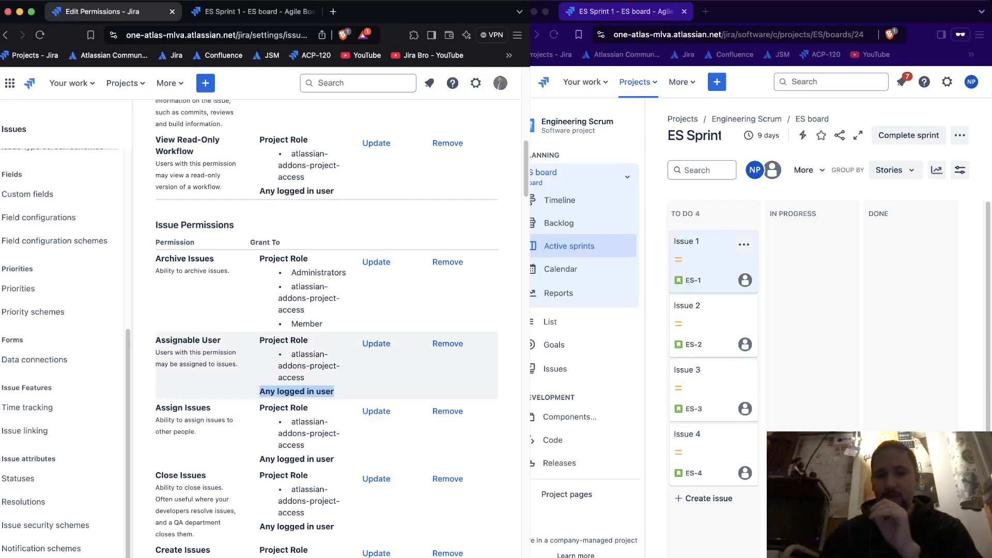
- Remove the "Any logged in user" grant from the Assignable User permission
left_click(376, 344)
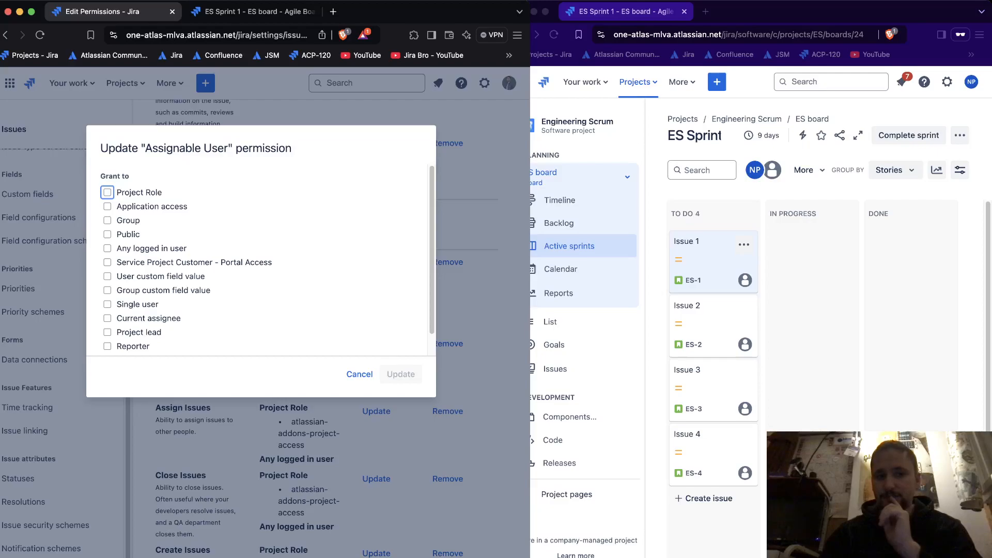
left_click(358, 374)
left_click(447, 344)
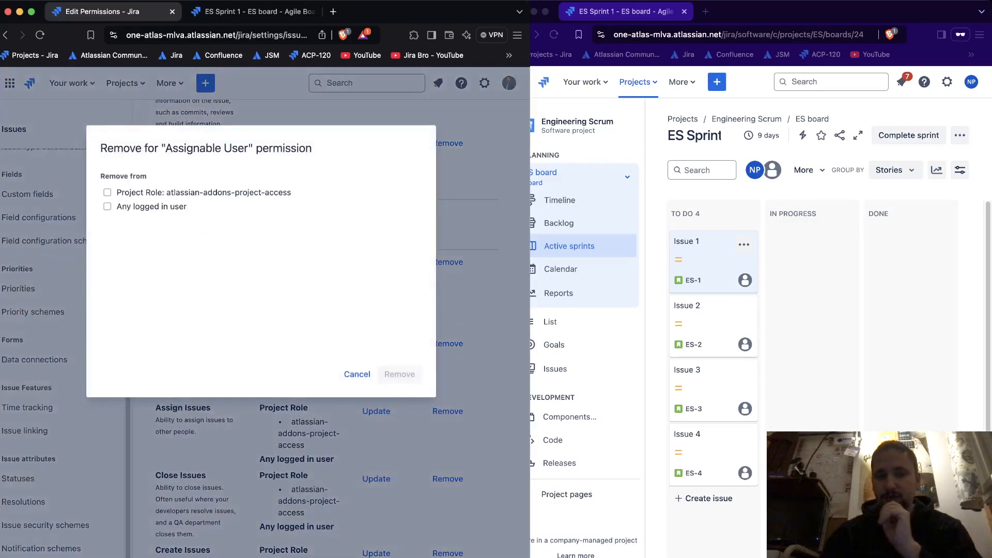
left_click(106, 206)
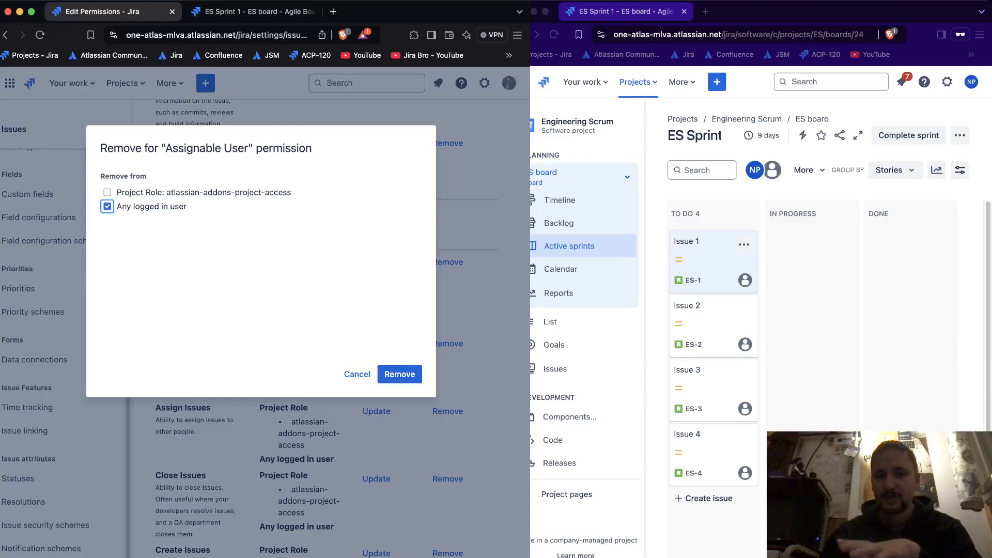
left_click(399, 374)
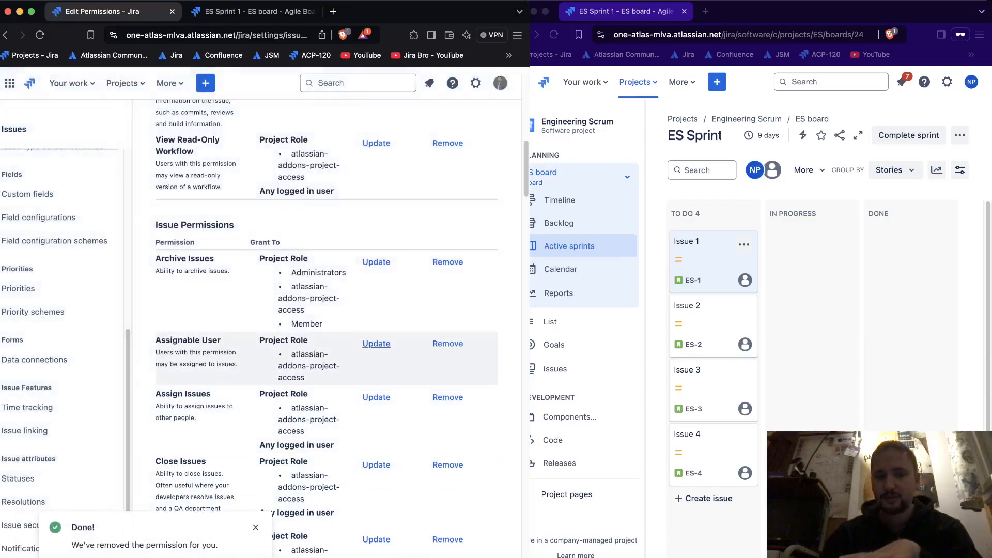
- Grant the Assignable User permission to the Administrators project role
left_click(376, 343)
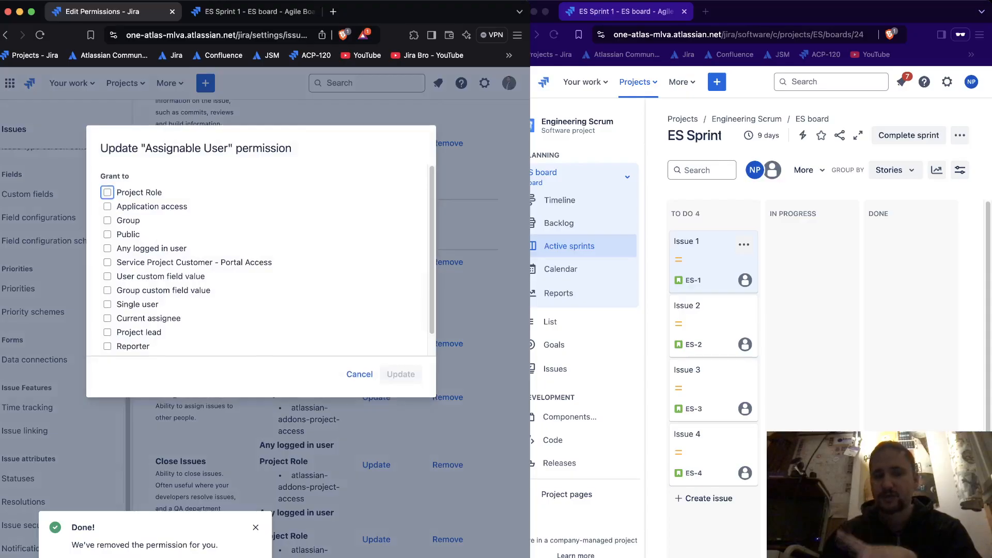
left_click(108, 192)
left_click(203, 215)
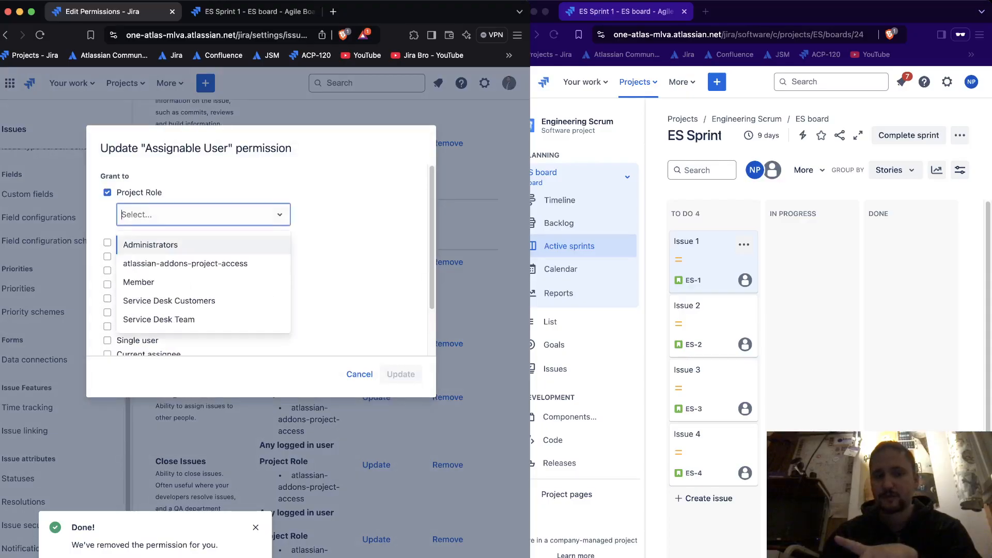
left_click(150, 245)
left_click(401, 374)
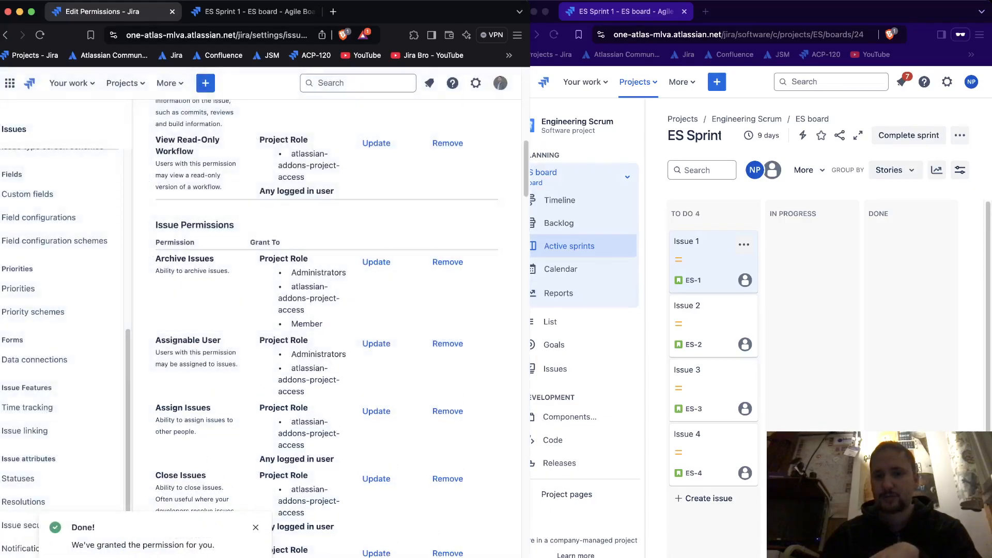
- Try to assign Issue 1 to the other account from its own board, and highlight the error's reason
left_click(744, 282)
left_click(745, 280)
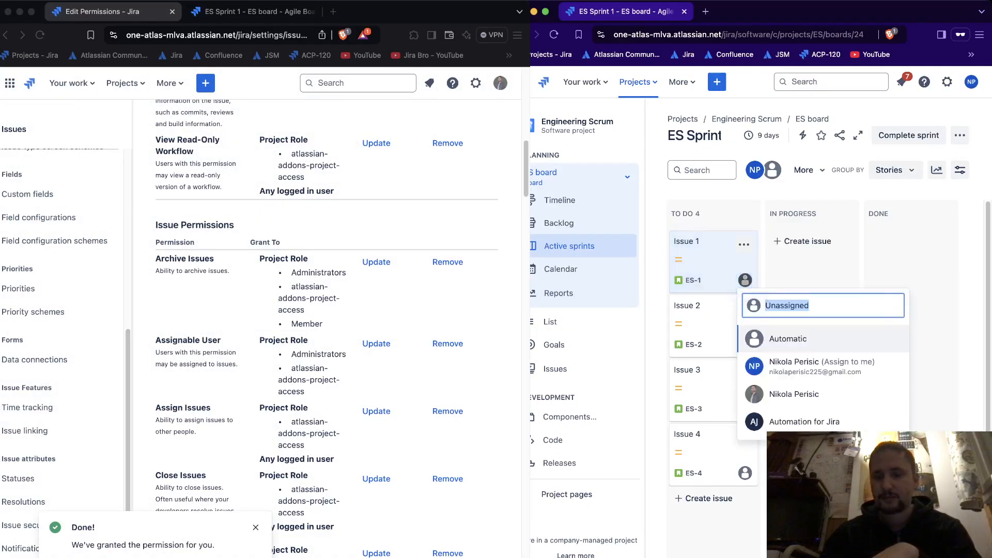
left_click(810, 366)
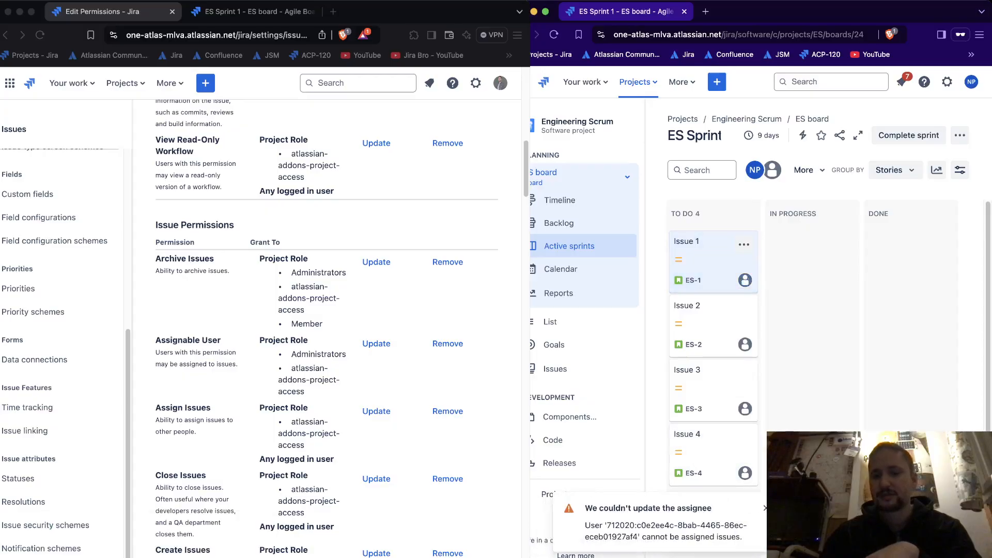
left_click_drag(584, 525, 646, 537)
left_click(743, 536)
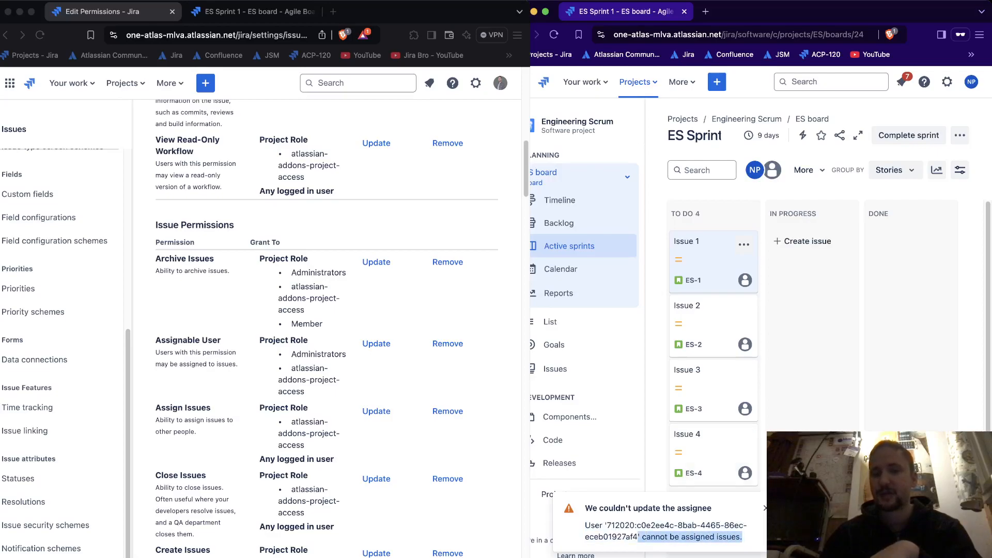
- Grant the Assignable User permission to the Member project role
left_click(392, 225)
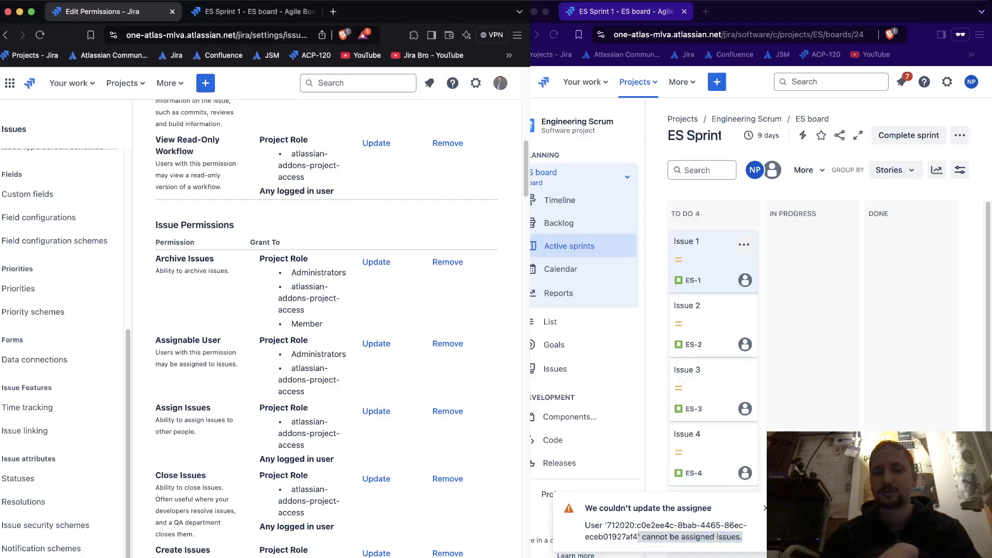
left_click(376, 343)
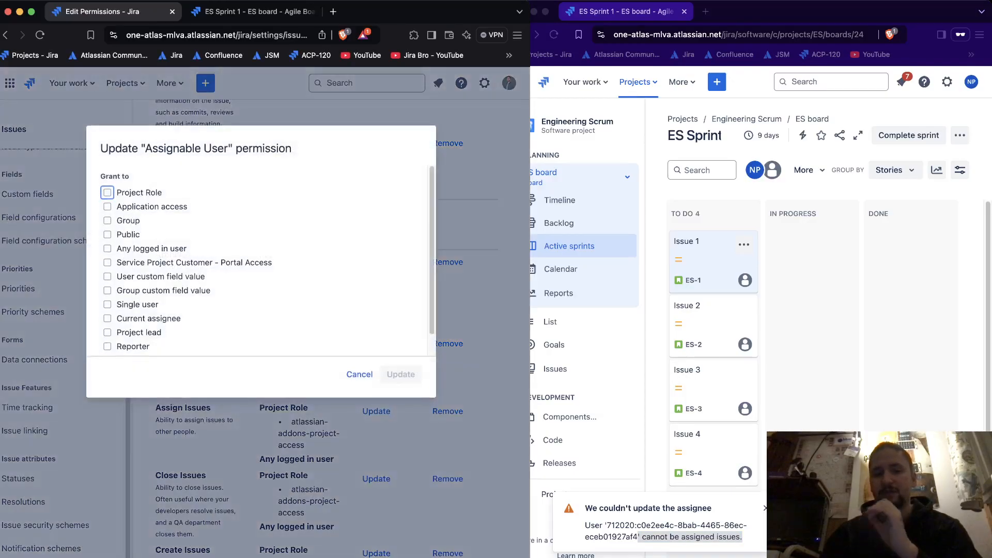
left_click(107, 192)
left_click(204, 214)
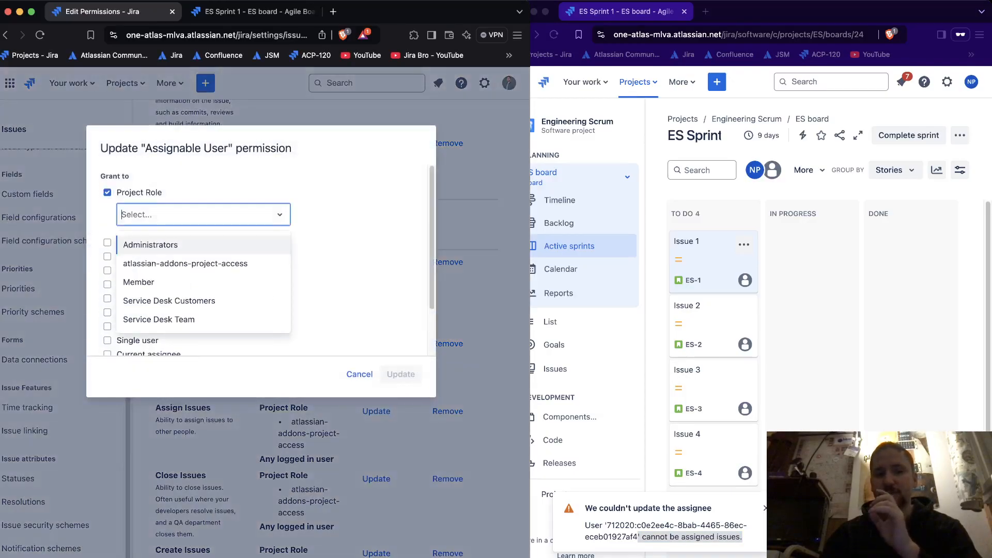
left_click(139, 282)
left_click(400, 374)
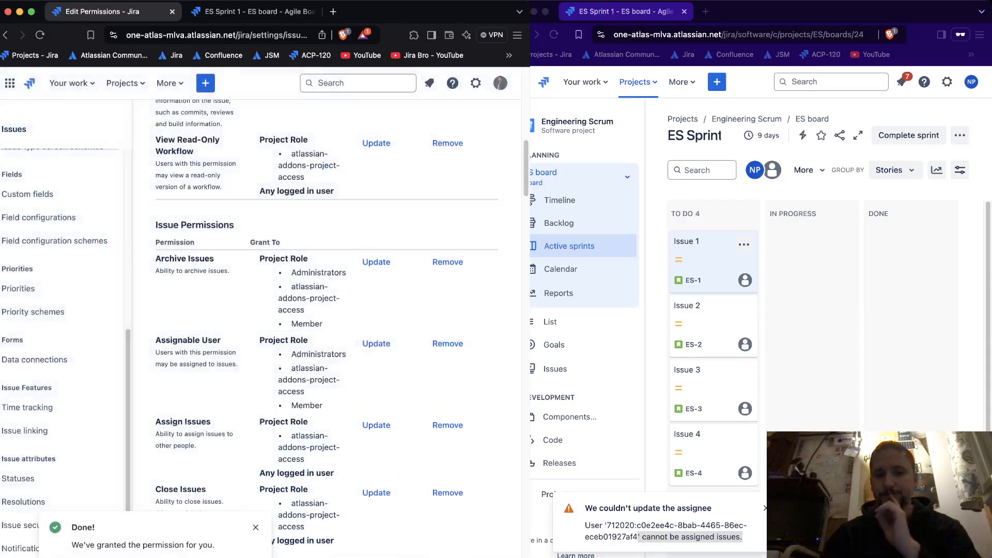
- Refresh the other account's board and assign Issue 1 to that same account
left_click(810, 279)
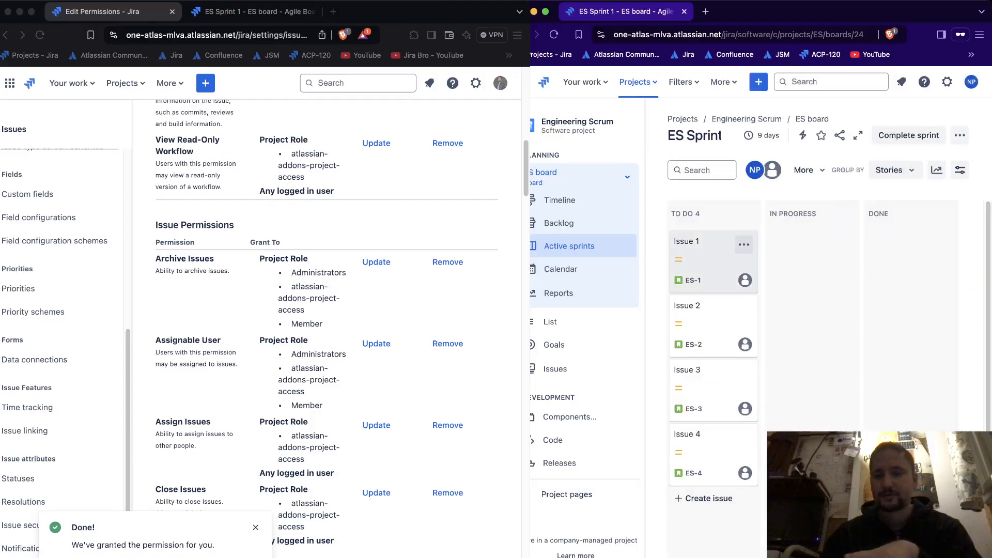
left_click(744, 279)
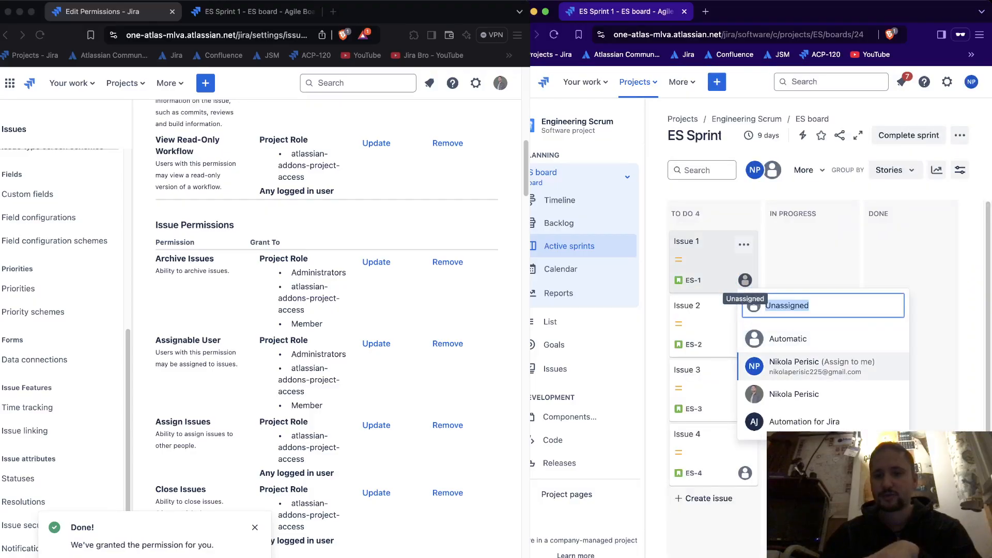
left_click(806, 362)
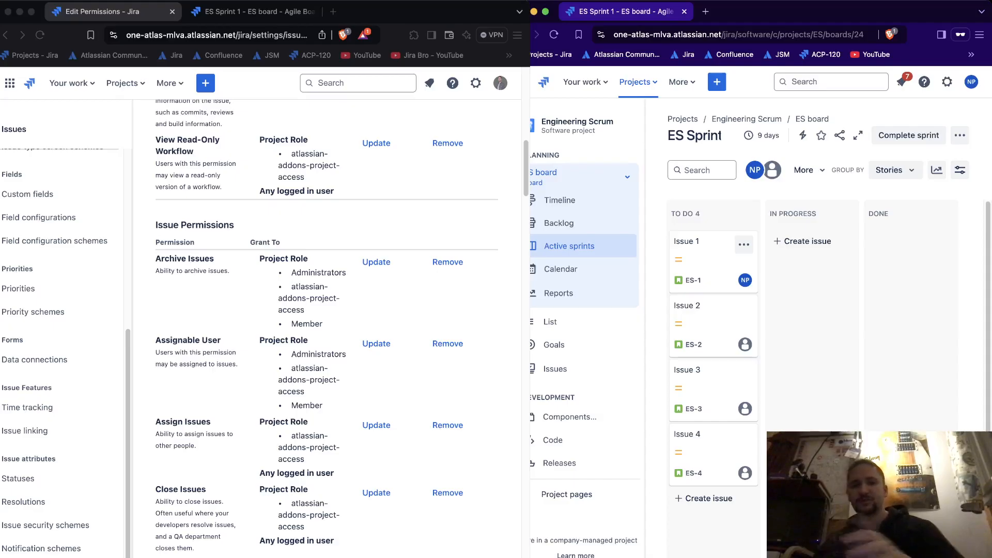
- Switch to the administrator's ES board and assign Issue 2 to the other account
left_click(243, 11)
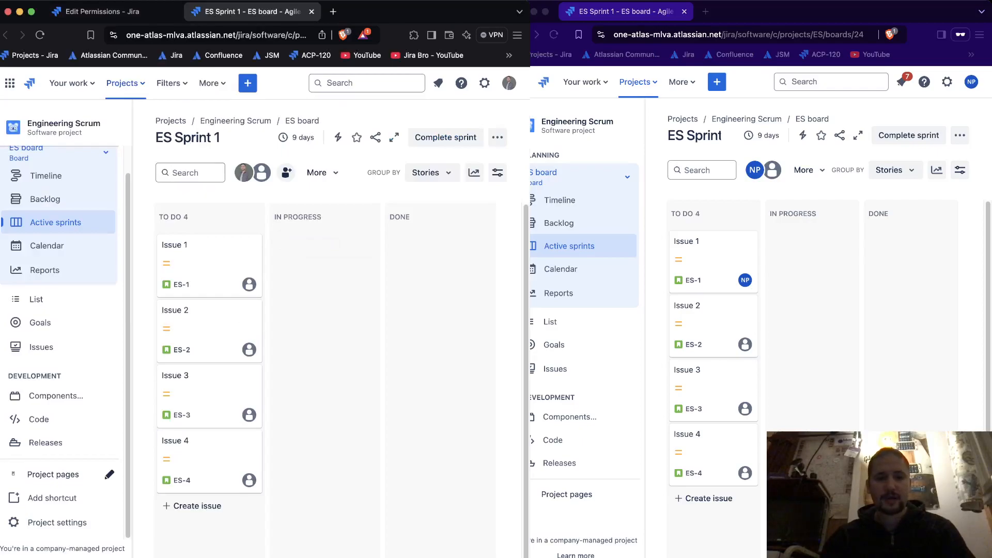
left_click(249, 349)
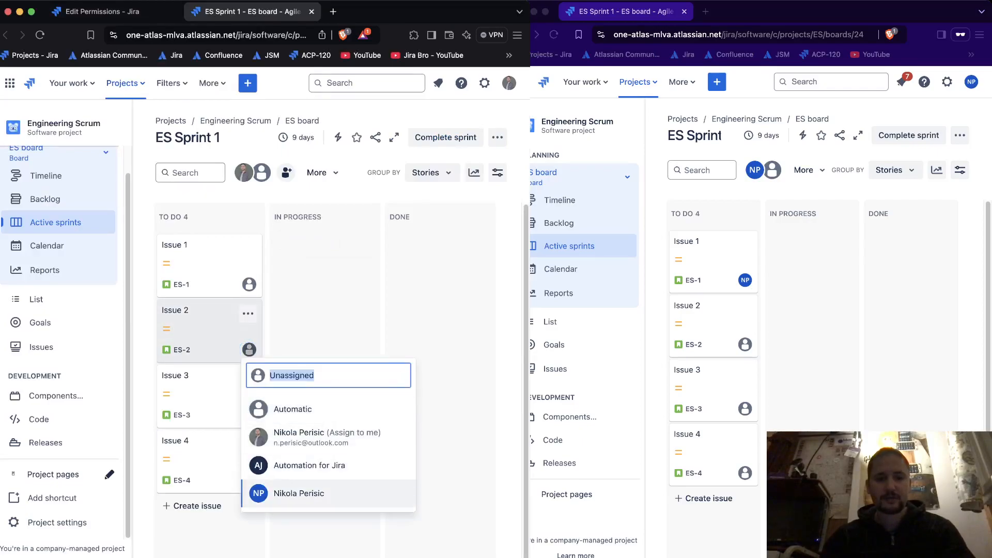
left_click(298, 493)
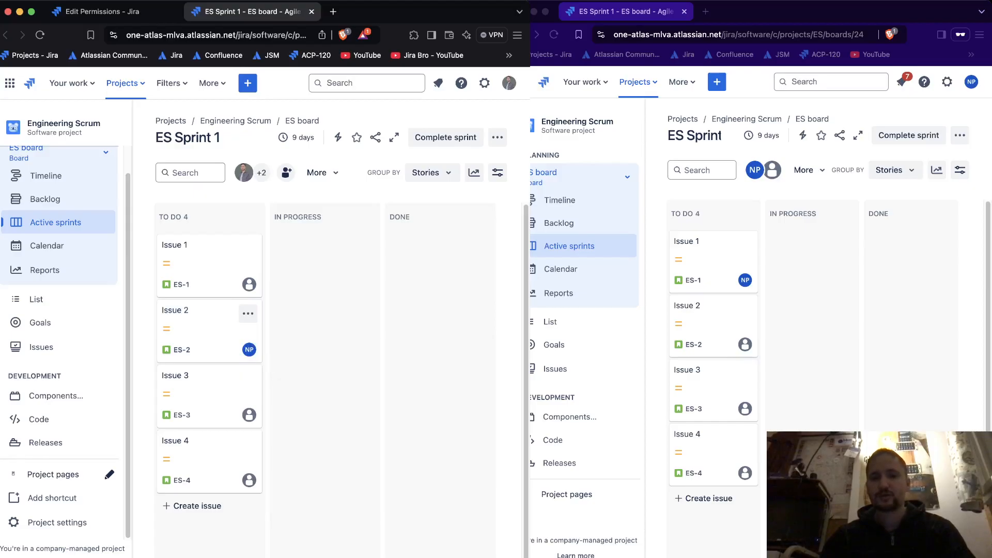
- Refresh the ES board in both accounts to check the assignees, returning the administrator's window to the permission scheme
left_click(811, 310)
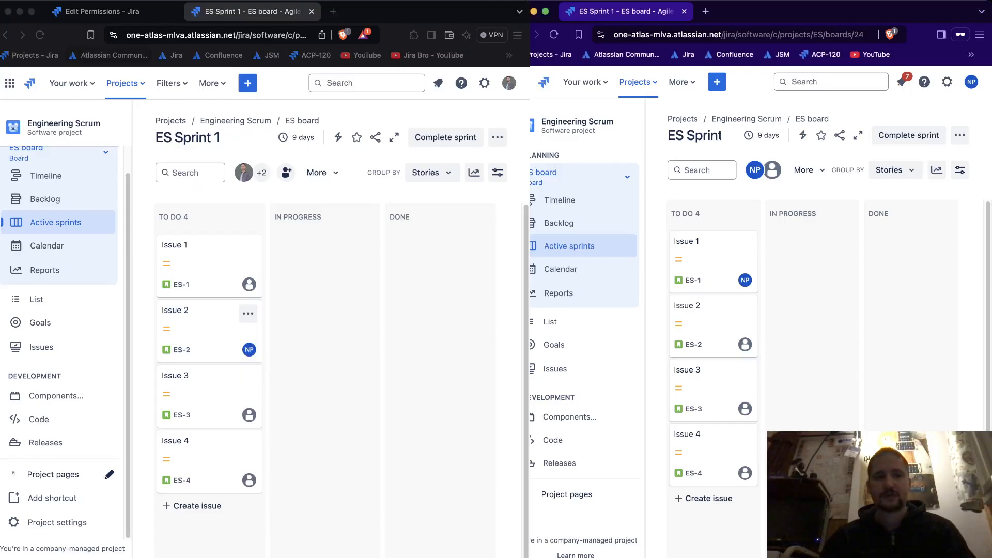
left_click(40, 35)
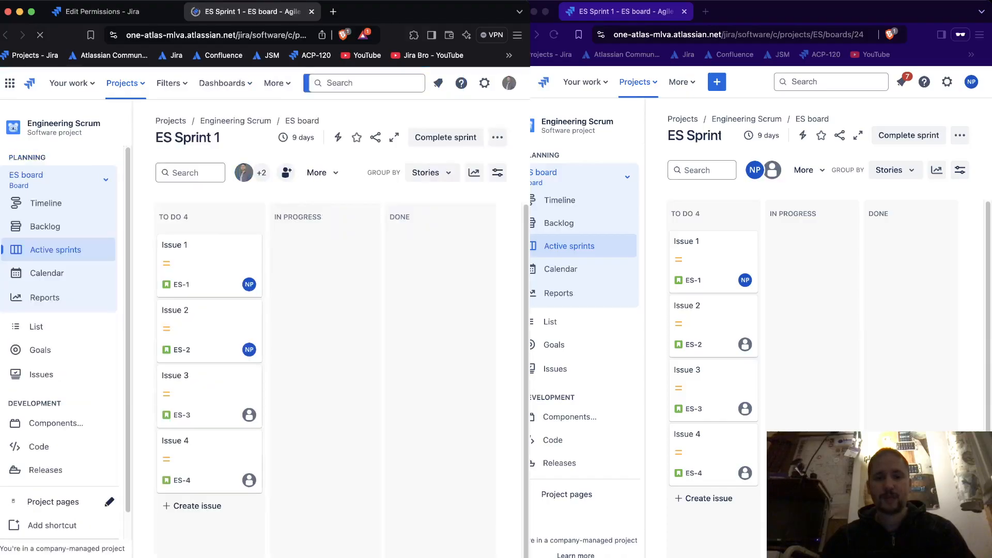
left_click(102, 11)
left_click(910, 320)
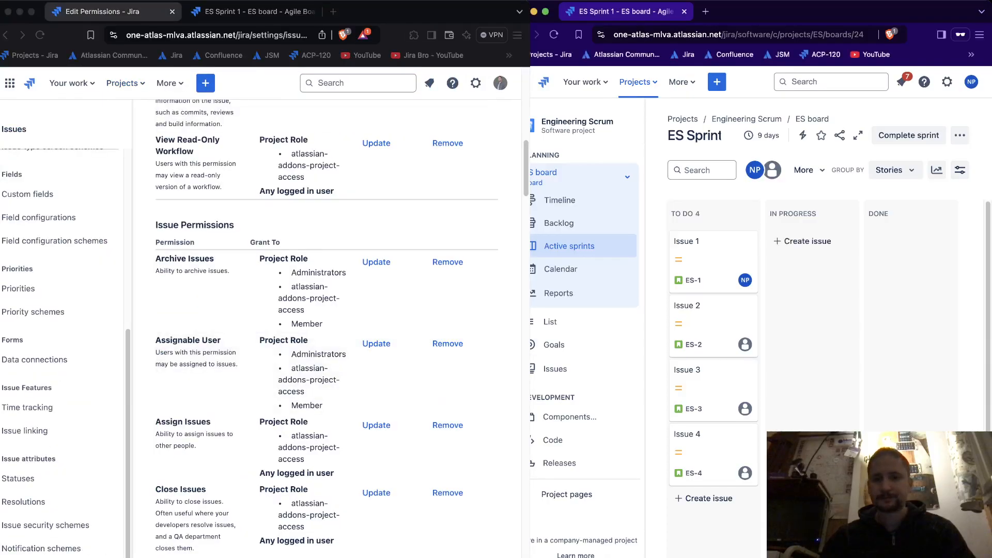
left_click(554, 34)
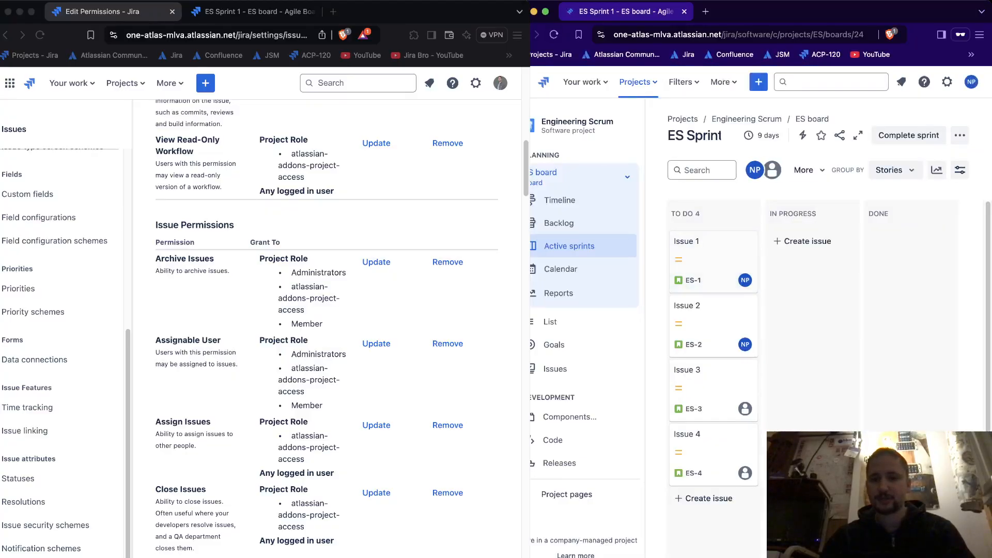
- Examine the Assign Issues permission and highlight its current grants
scroll(326, 325, "down", 2)
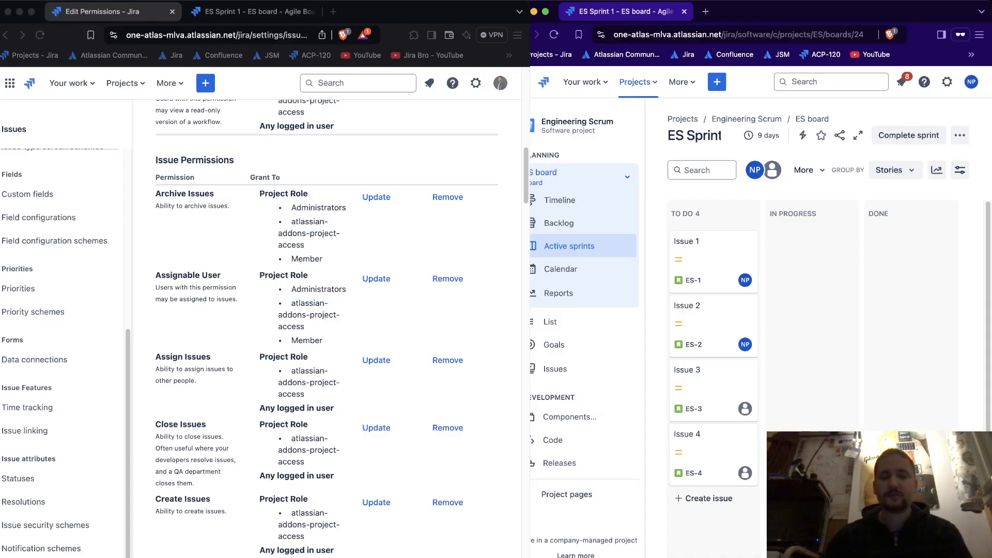
key("super+grave")
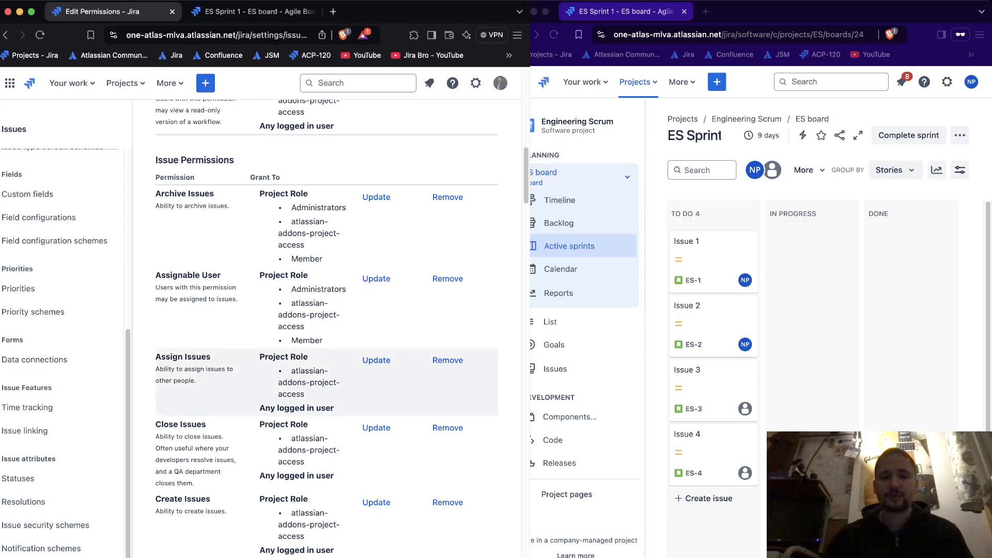
left_click_drag(336, 409, 259, 357)
left_click(259, 357)
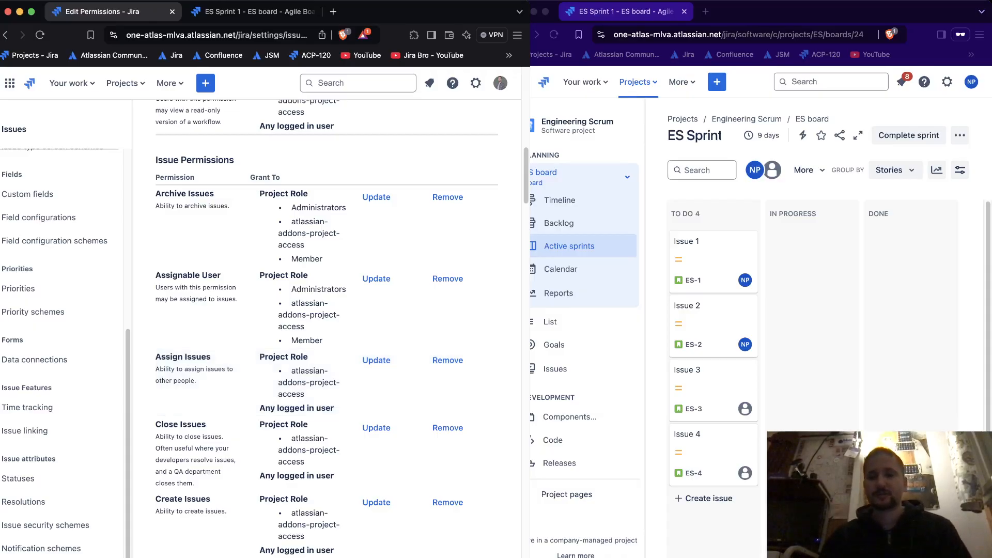
- Examine the Assignee field and its selectable users in Issue 3 on the other account's board, then close the issue
left_click(719, 328)
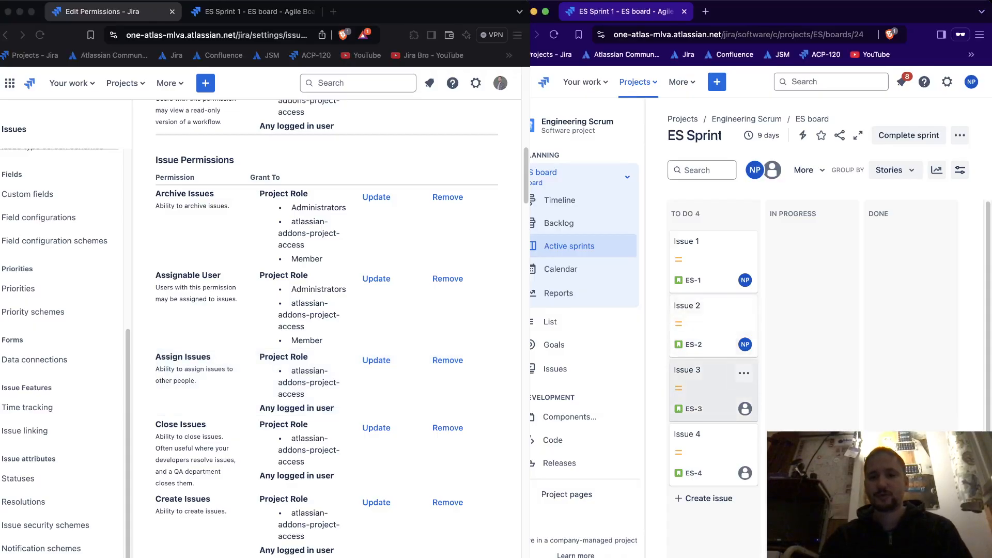
left_click(708, 387)
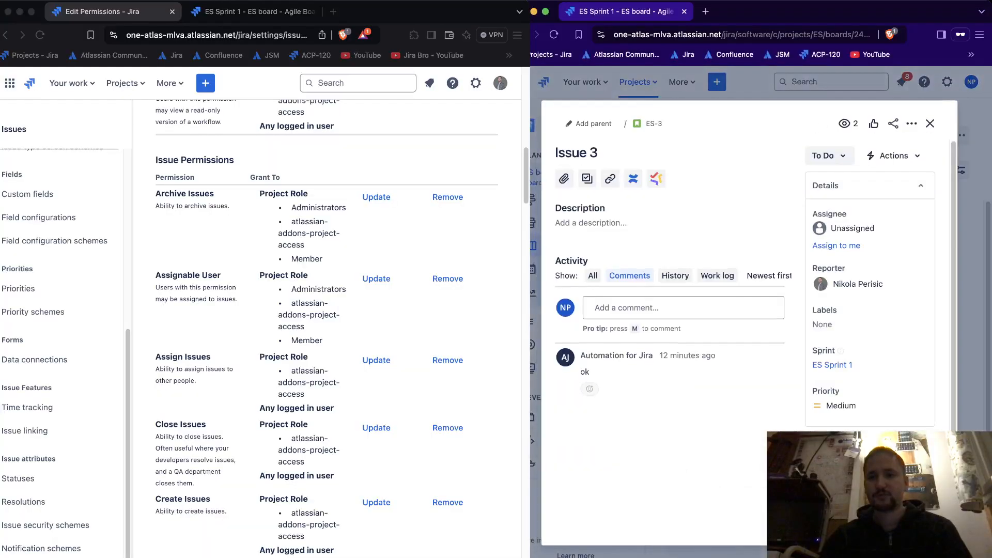
left_click_drag(818, 213, 846, 213)
left_click(859, 212)
left_click_drag(812, 214, 850, 213)
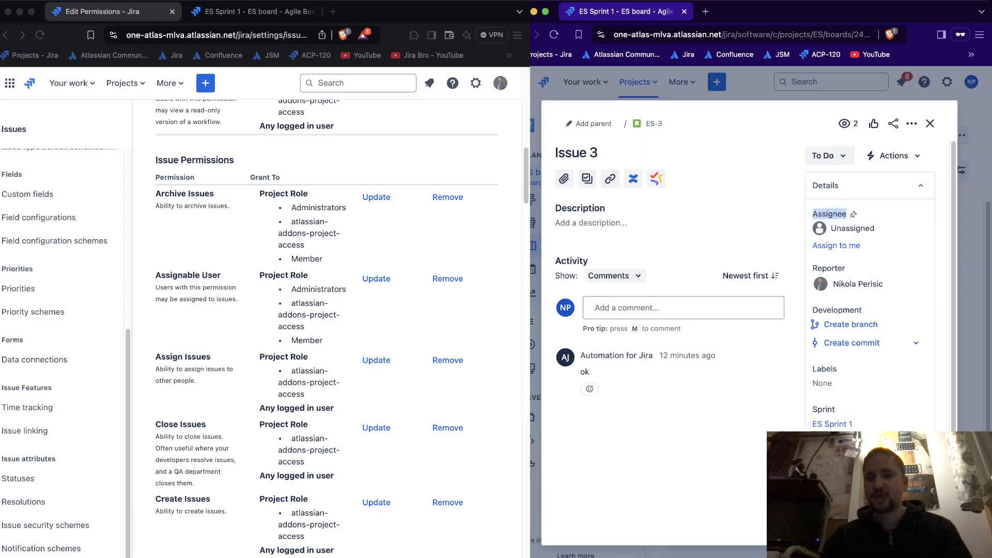
left_click(859, 228)
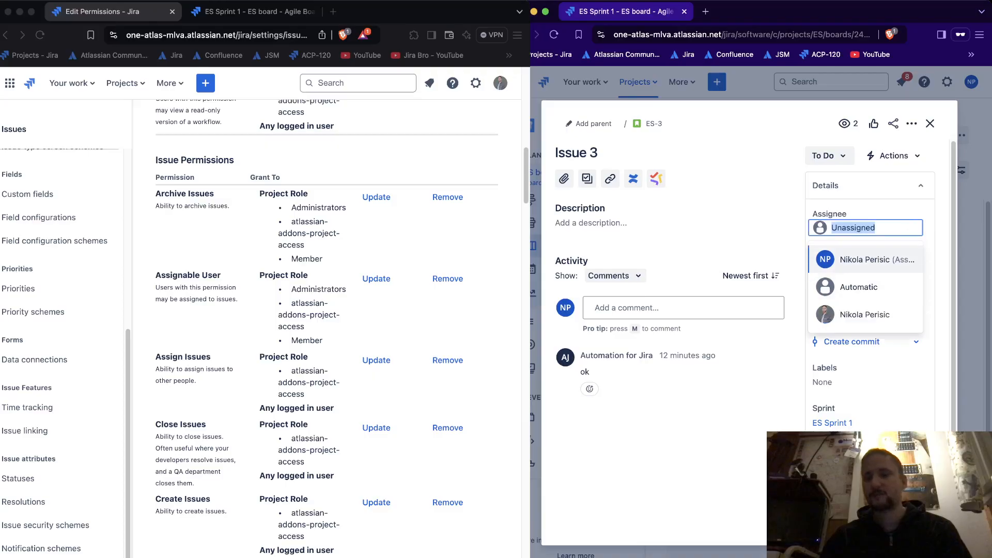
left_click(750, 223)
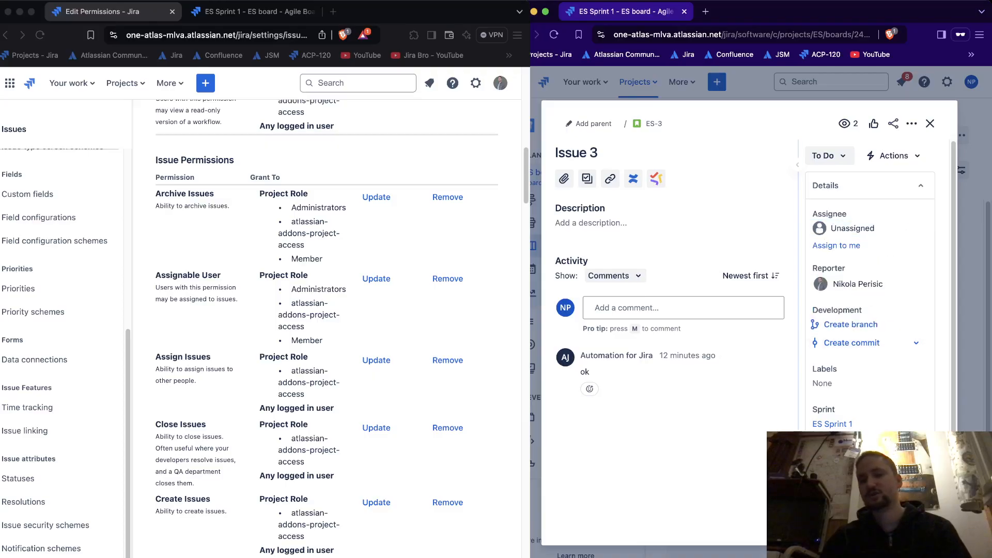
left_click(929, 123)
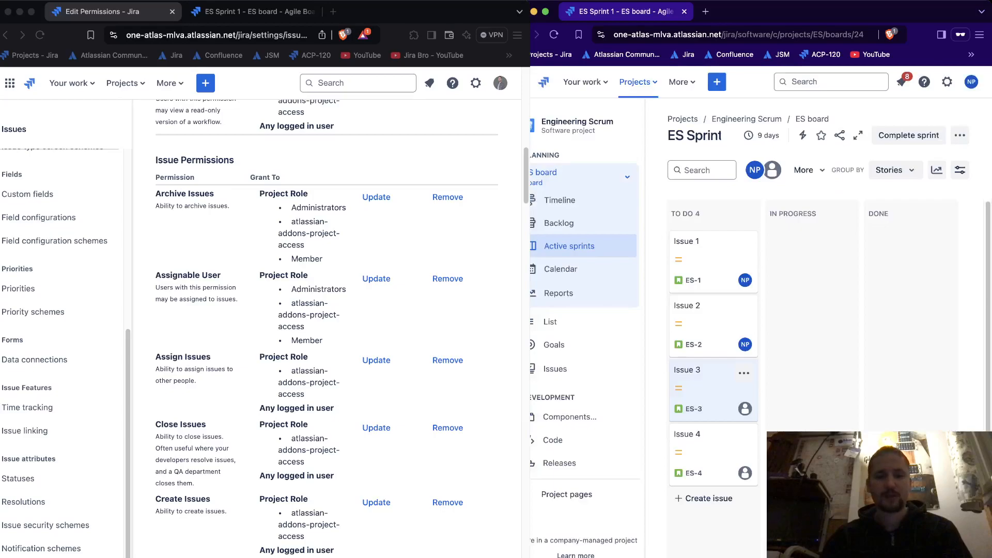
- Remove the "Any logged in user" grant from the Assign Issues permission
left_click(447, 360)
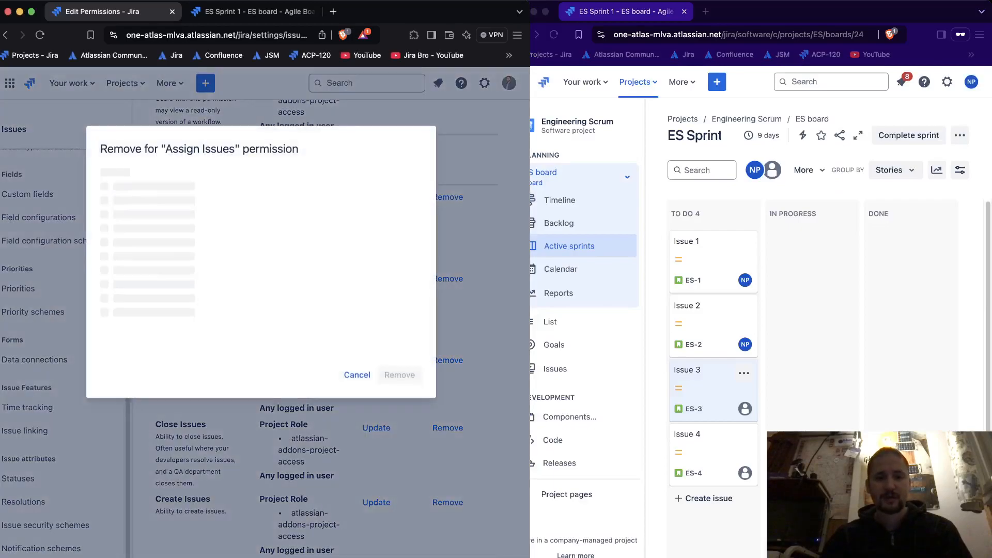
left_click(107, 206)
left_click(400, 373)
- Grant the Assign Issues permission to the Administrators project role
left_click(376, 360)
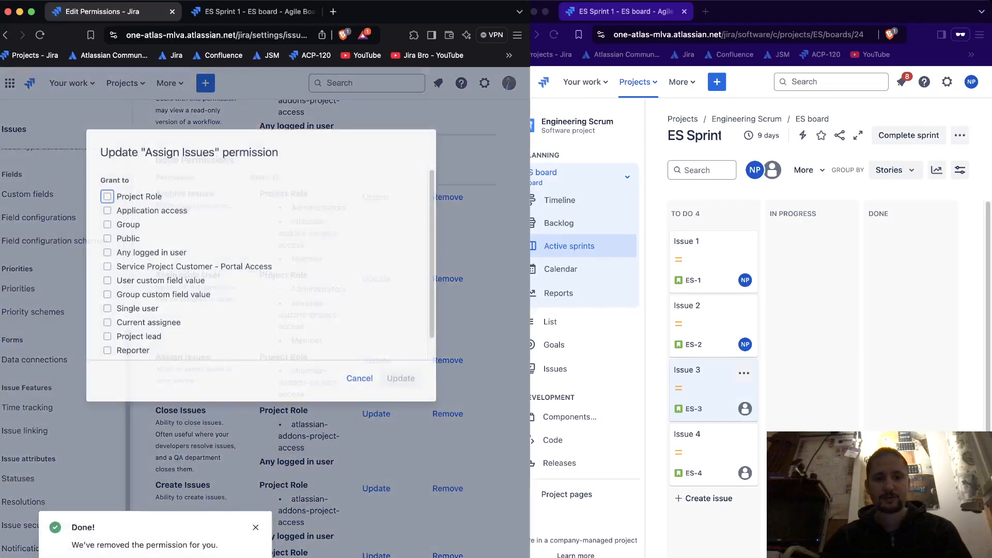
left_click(108, 192)
left_click(203, 214)
left_click(151, 245)
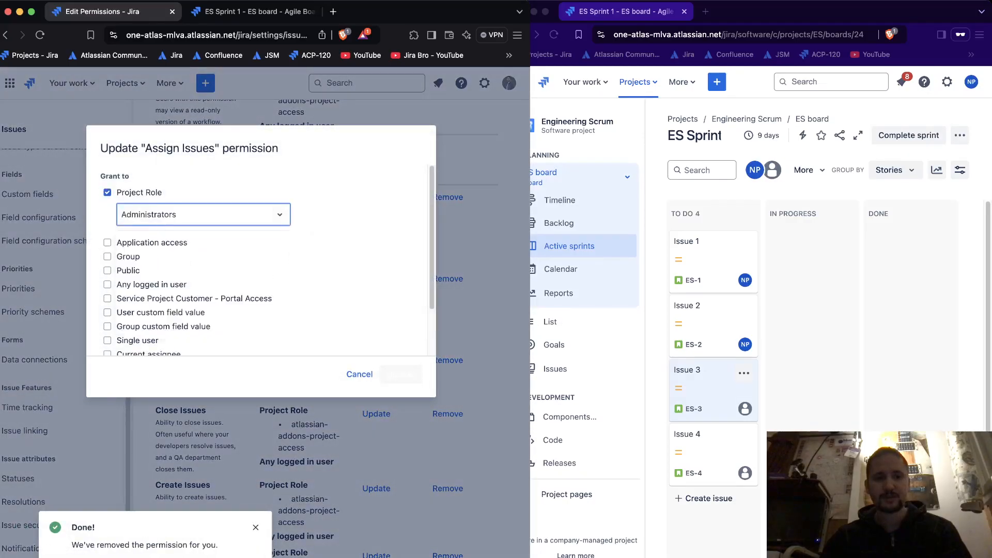
left_click(400, 373)
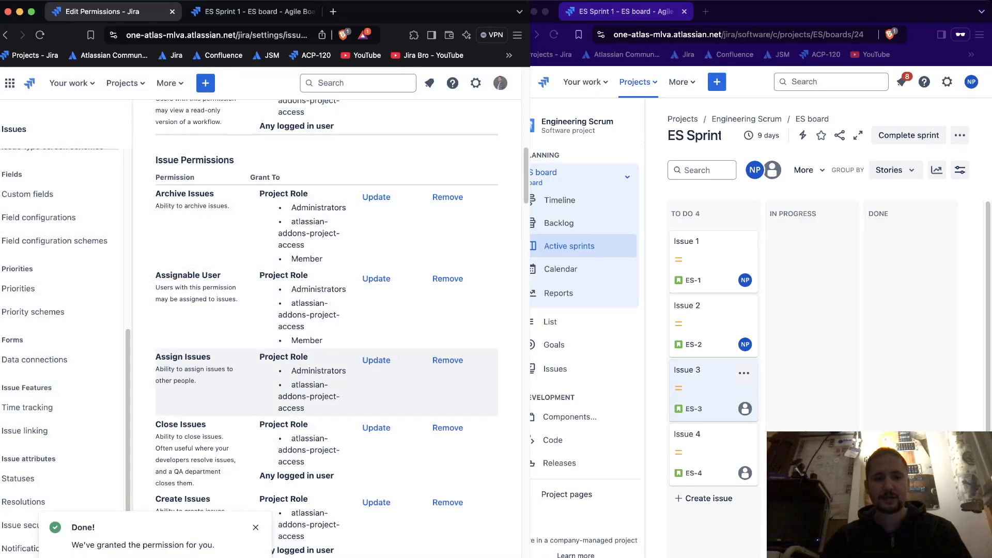
- Refresh the other account's board and check Issue 3's assignee options again, then close the issue
left_click(812, 320)
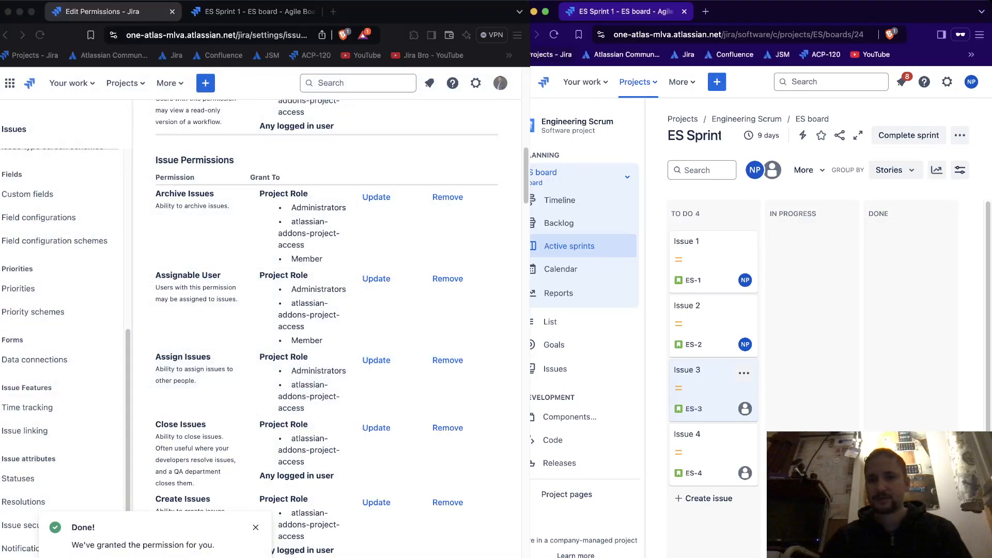
key("super+r")
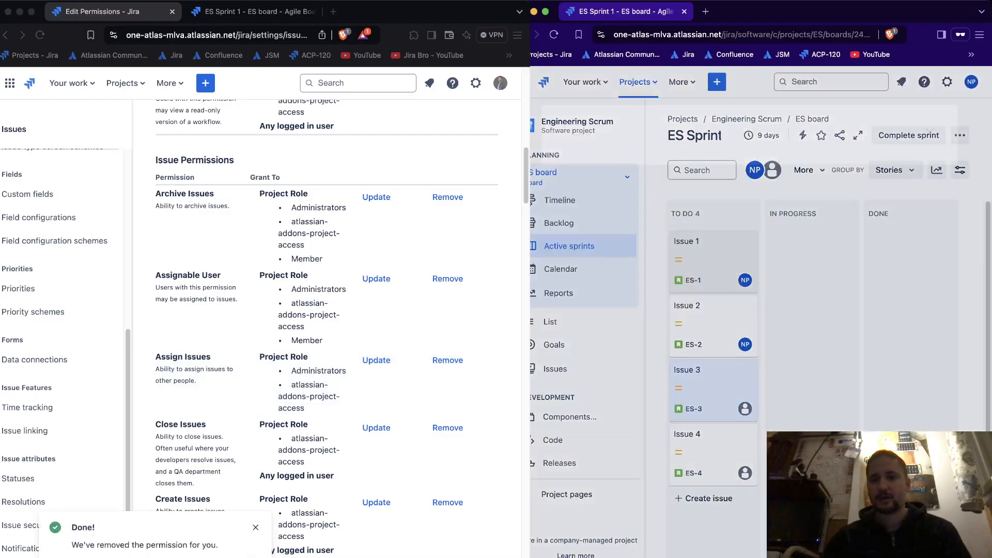
left_click(712, 385)
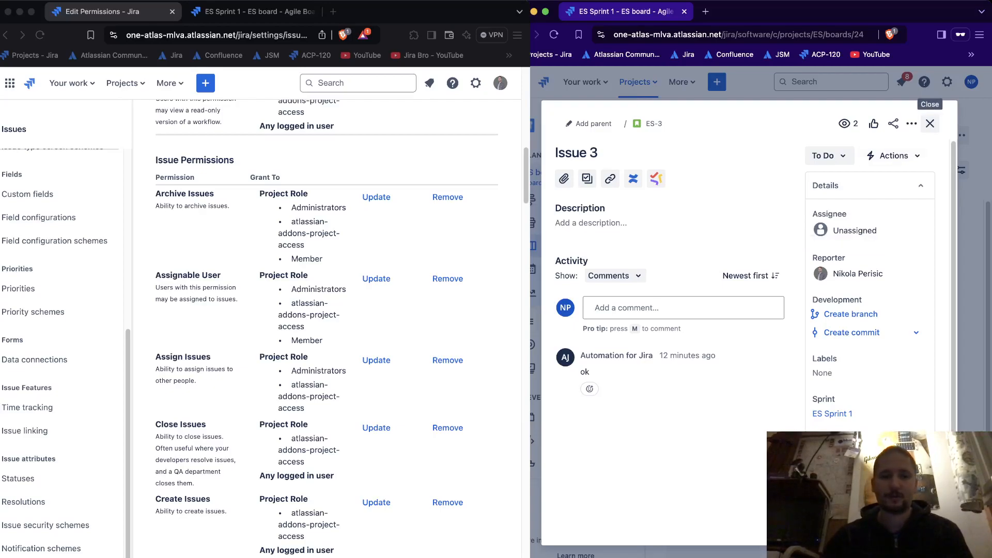
left_click(930, 124)
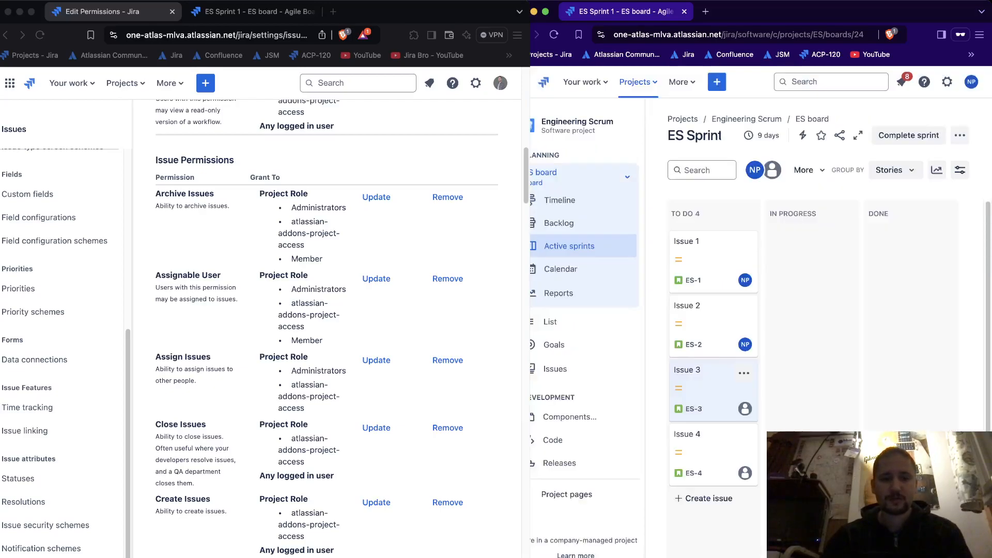
- Grant the Assign Issues permission to the Member project role
left_click(376, 360)
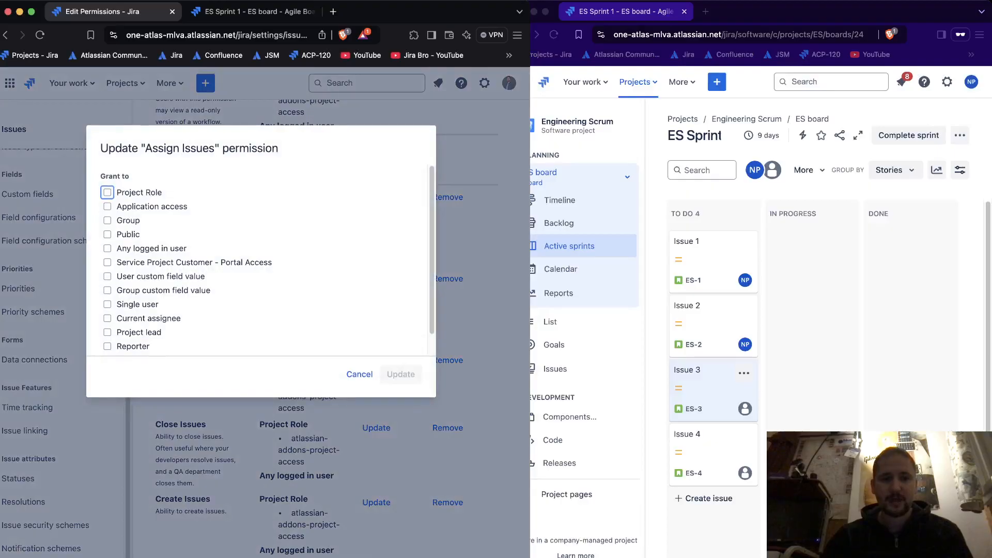
left_click(107, 192)
left_click(203, 214)
left_click(137, 282)
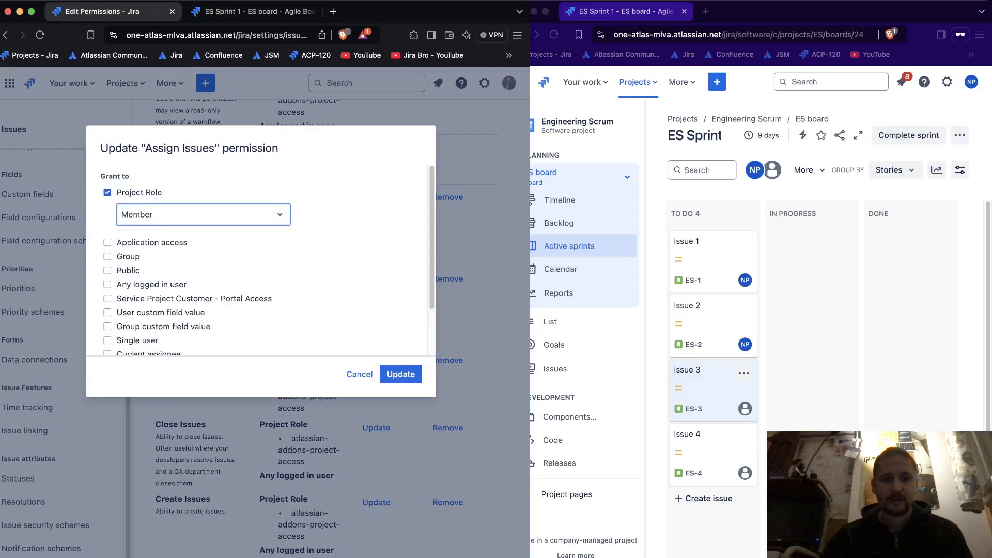
left_click(401, 374)
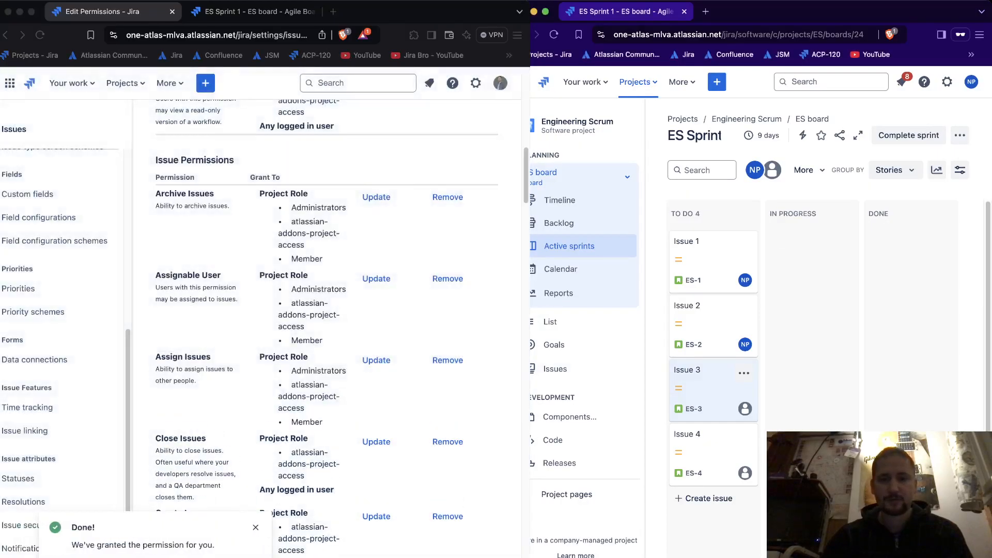
- Assign Issue 3 on the other account's board to the administrator's account, then close the issue
left_click(702, 382)
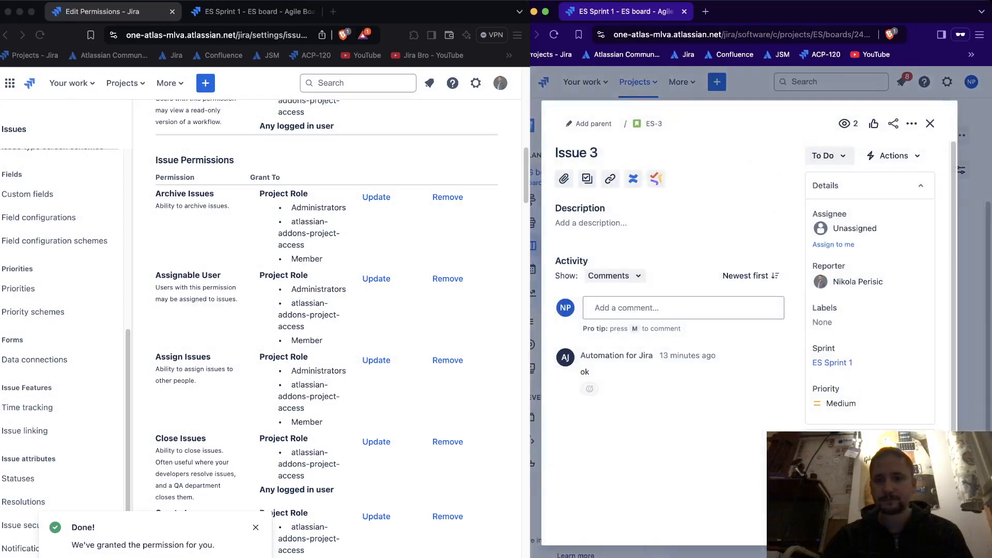
left_click(857, 228)
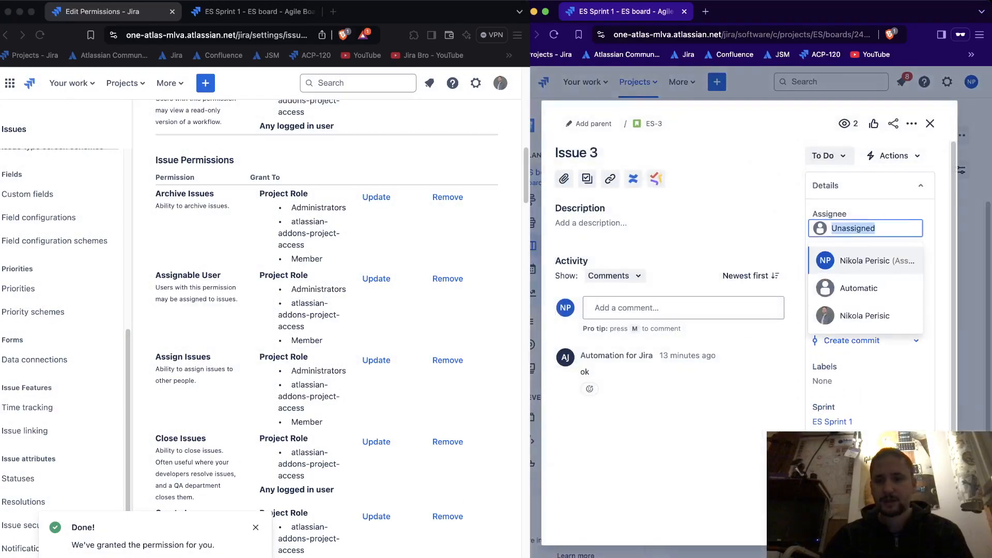
left_click(865, 316)
key("Escape")
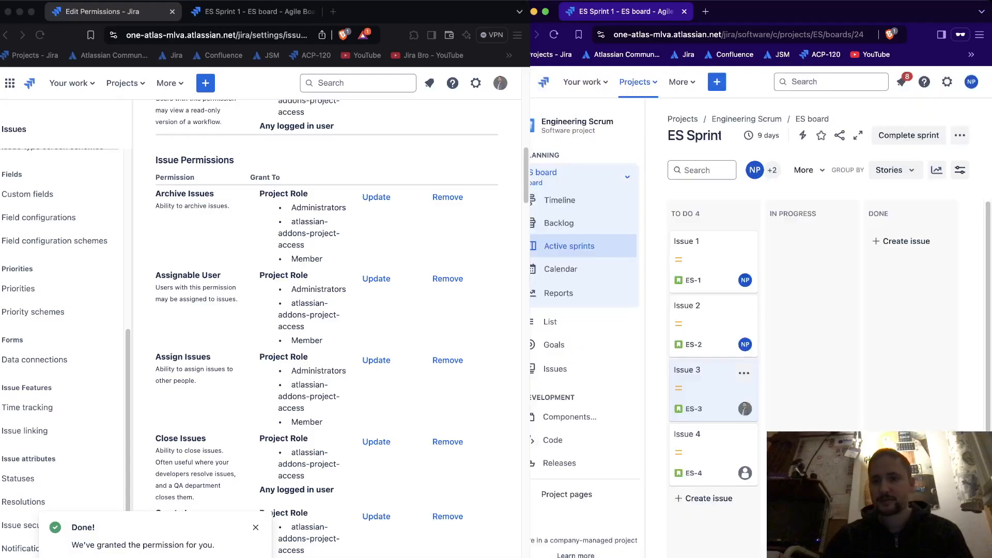
- Remove the "Any logged in user" grant from the Close Issues permission
left_click(357, 395)
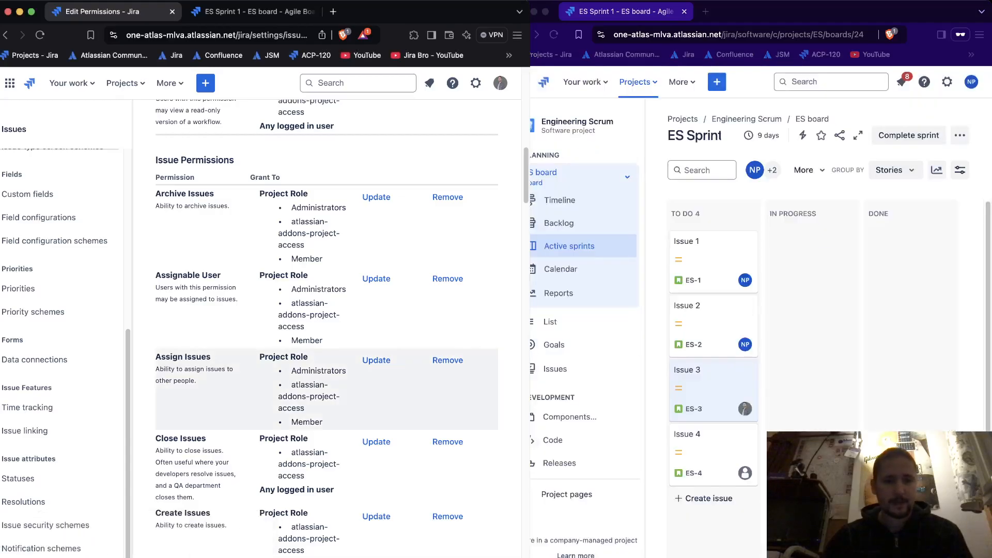
left_click_drag(155, 438, 196, 438)
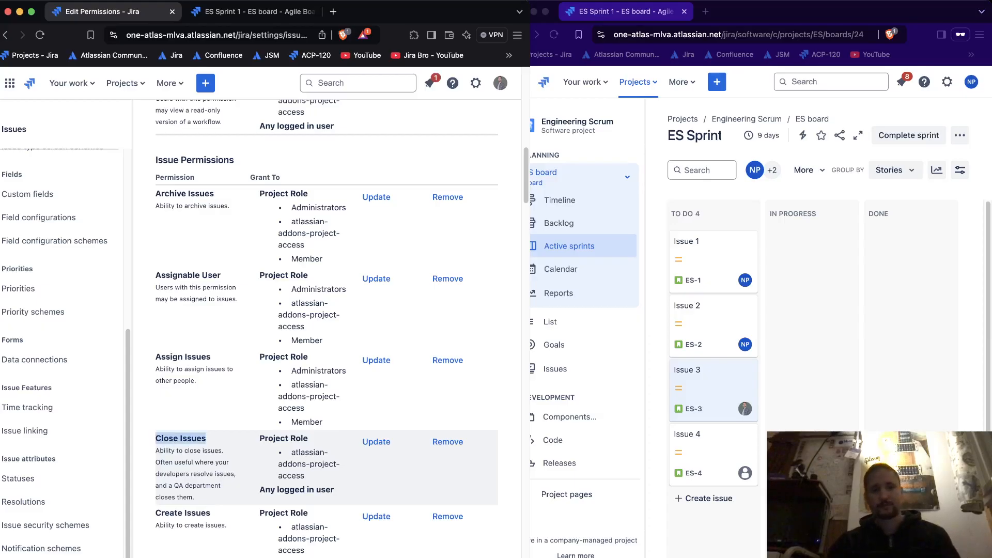
left_click(208, 439)
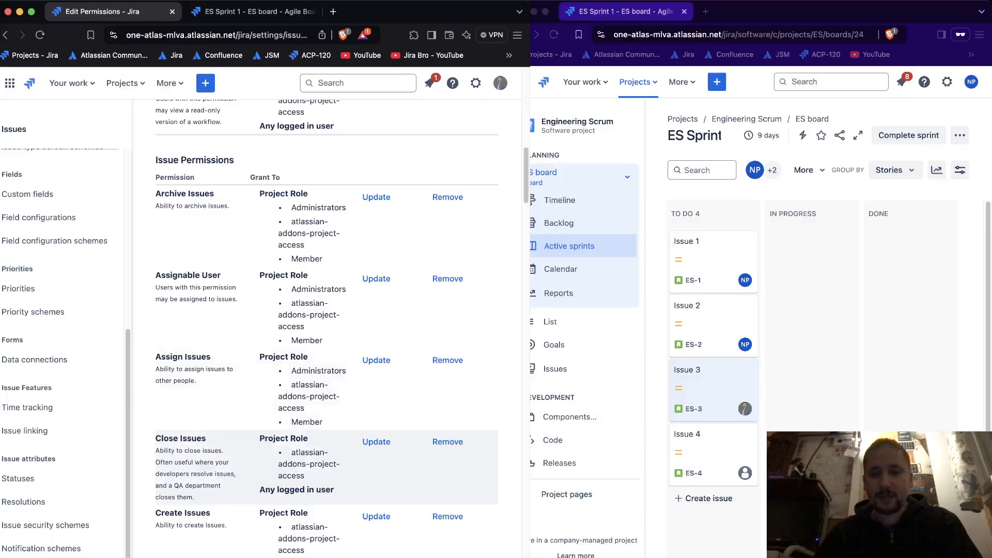
left_click(715, 262)
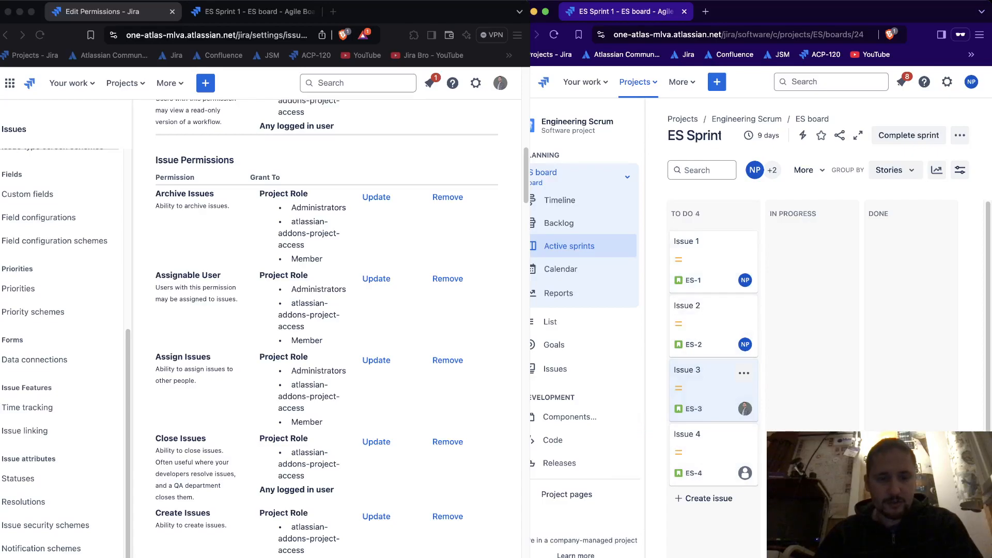
left_click(448, 442)
left_click(107, 206)
left_click(399, 374)
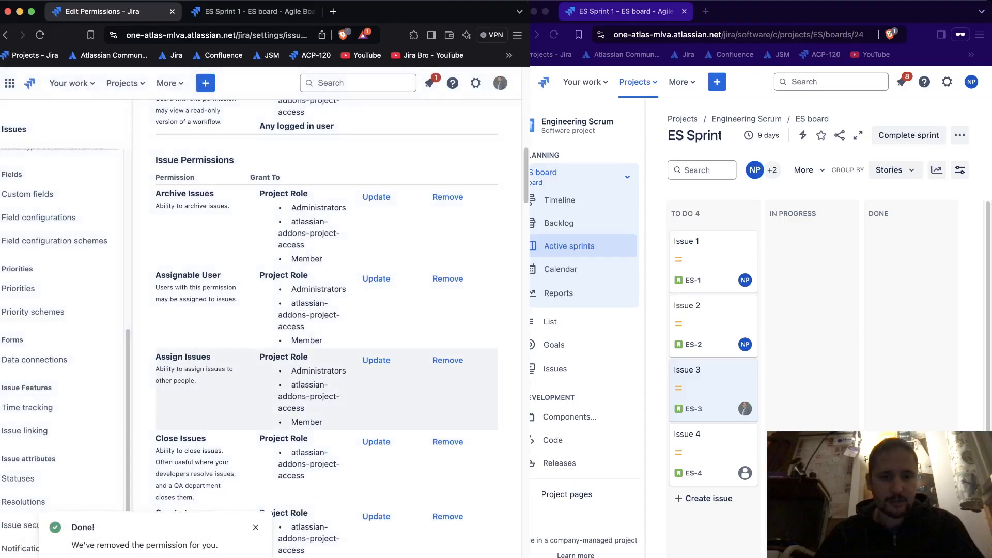
- Move Issue 3 to Done on the other account's board and check its resolution in the issue details
left_click(715, 389)
left_click_drag(714, 389, 909, 269)
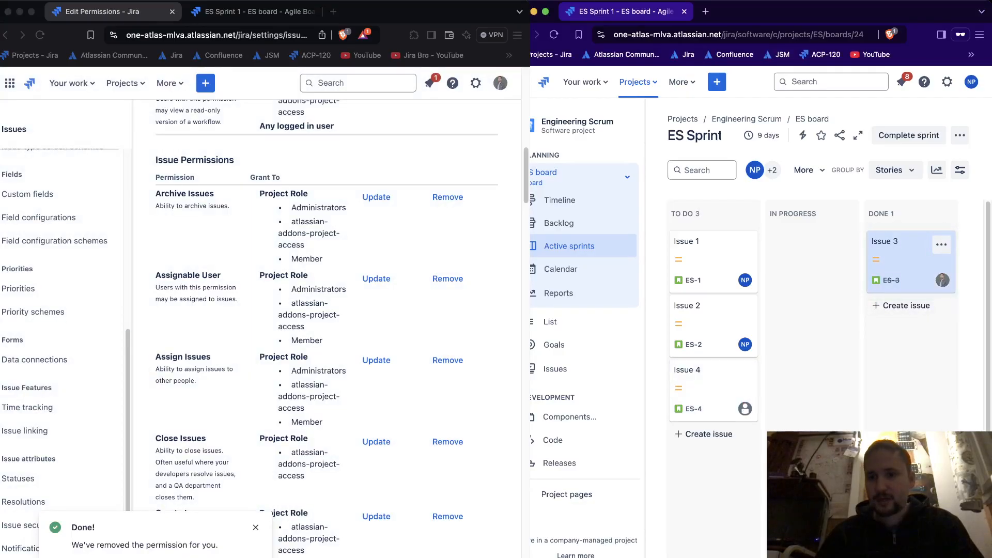
left_click(893, 248)
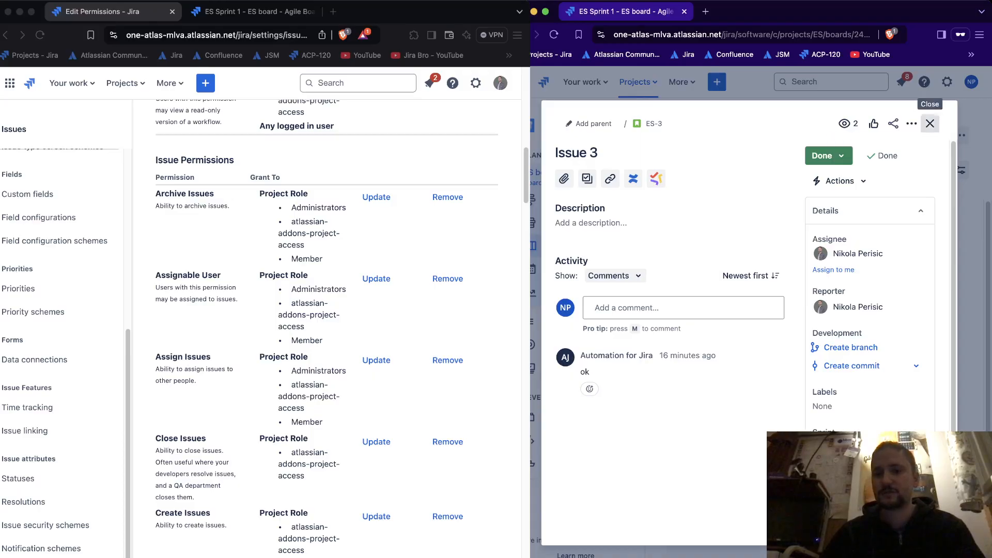
left_click(930, 124)
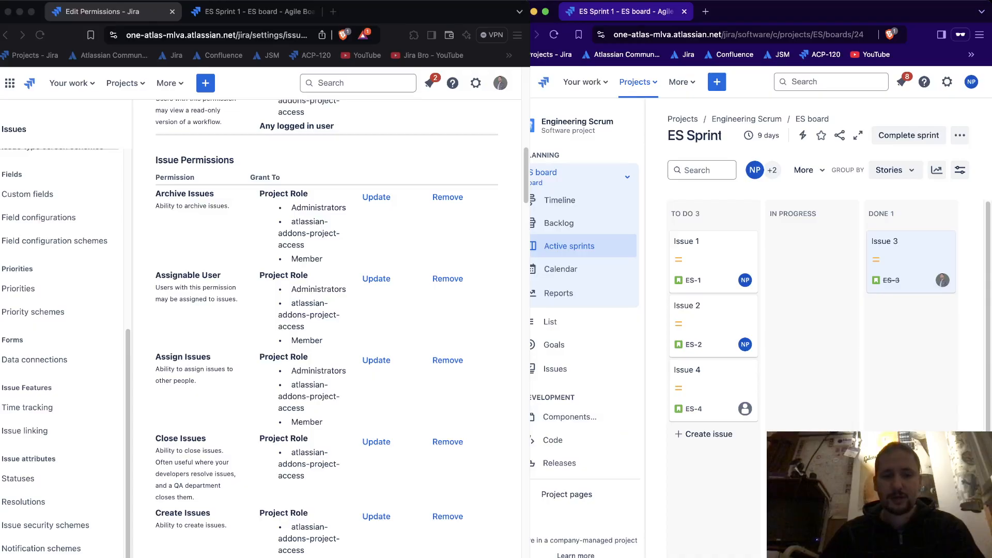
- Grant the Close Issues permission to the Administrators project role
left_click(376, 441)
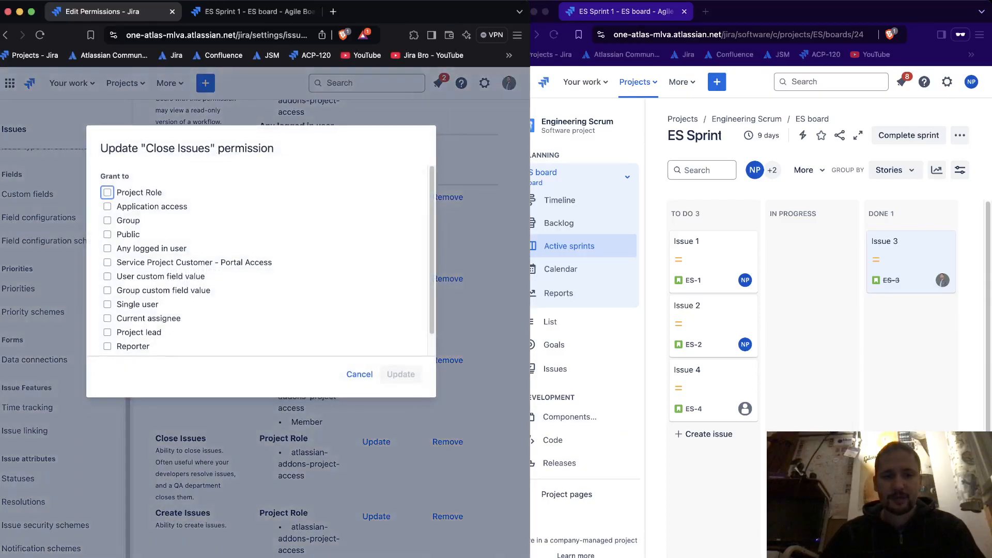
left_click(108, 193)
left_click(203, 214)
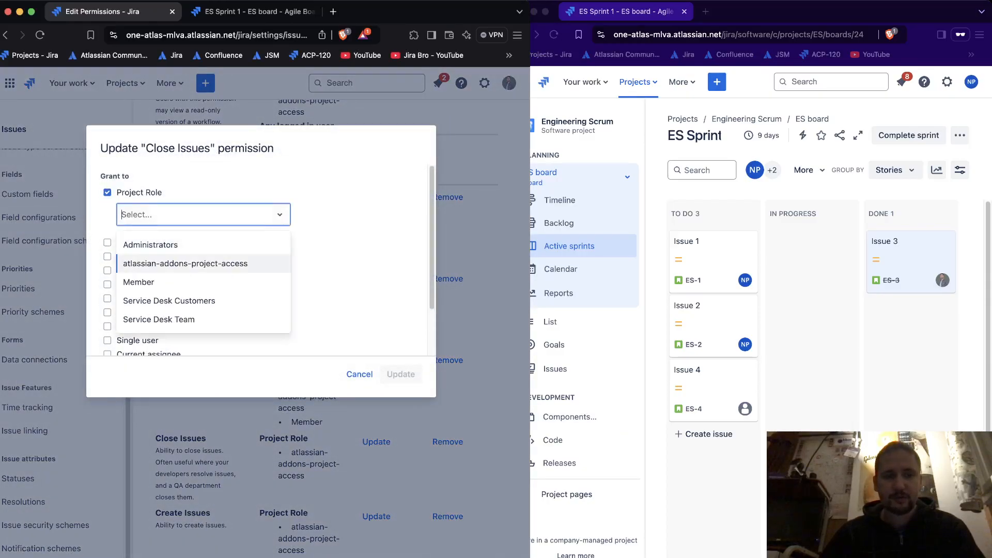
left_click(196, 245)
left_click(401, 374)
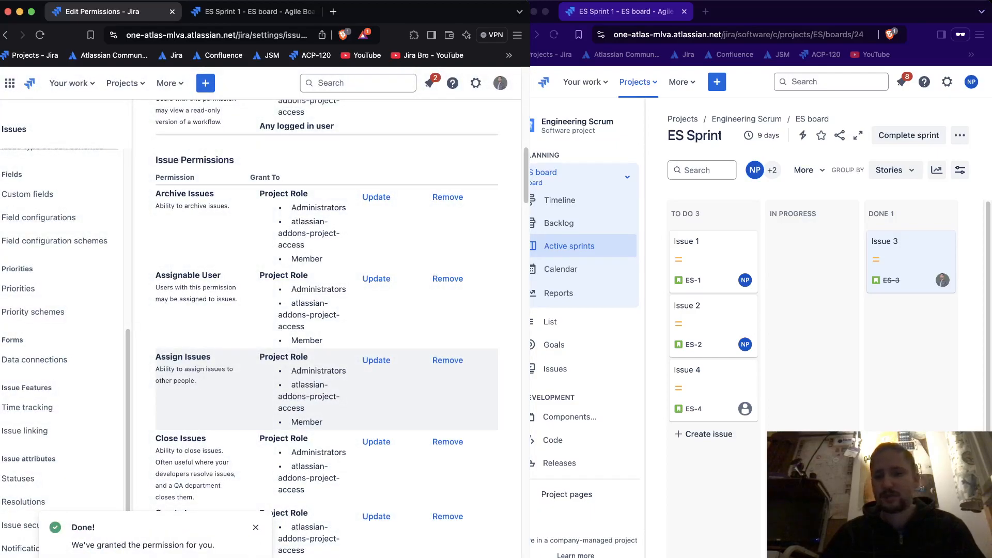
- Check whether the other account can edit Issue 3's resolution, then close the issue and review the permission list
left_click(910, 262)
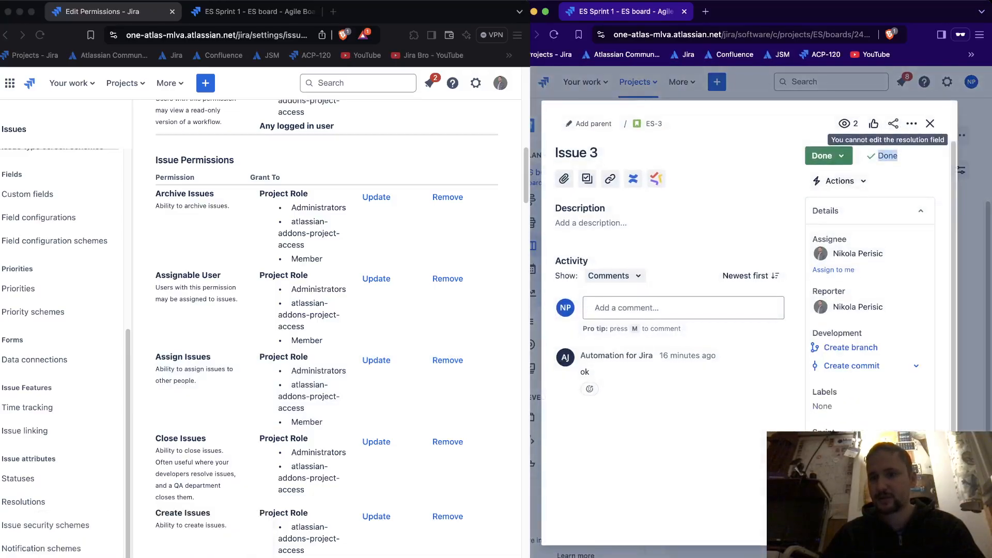
left_click(930, 124)
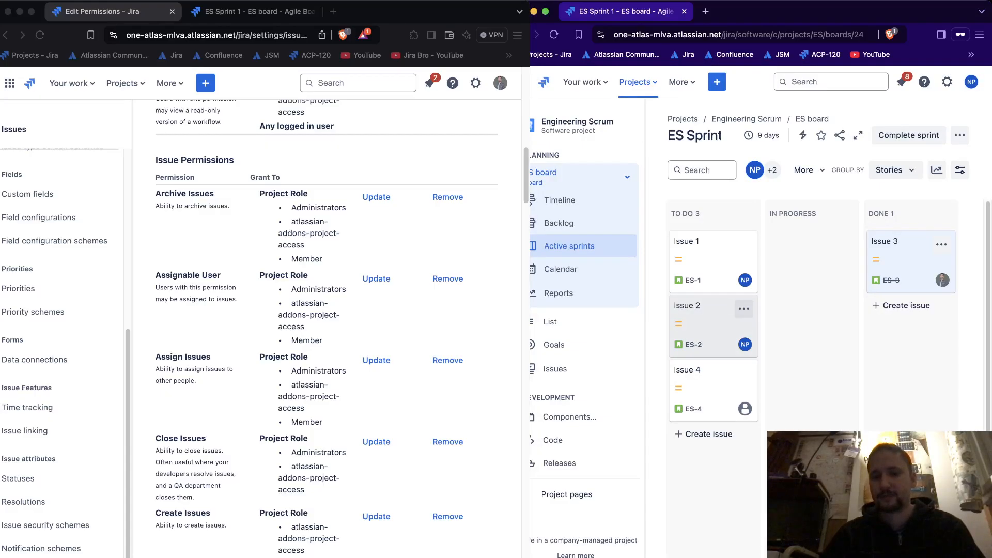
scroll(327, 329, "down", 2)
scroll(65, 352, "up", 1)
scroll(64, 352, "up", 5)
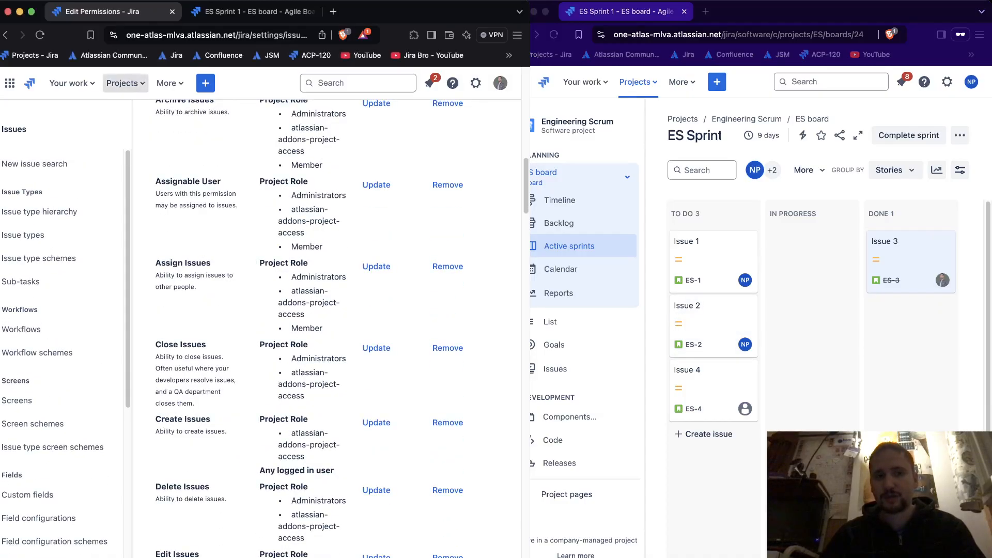
- Open the Software Simplified Workflow for Project ES for editing from the Engineering Scrum project settings
left_click(251, 11)
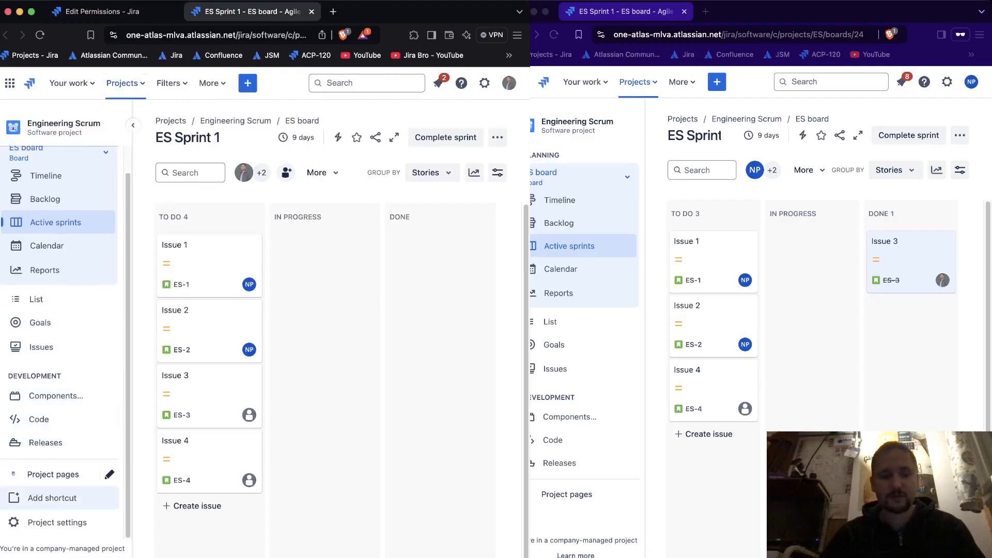
left_click(57, 522)
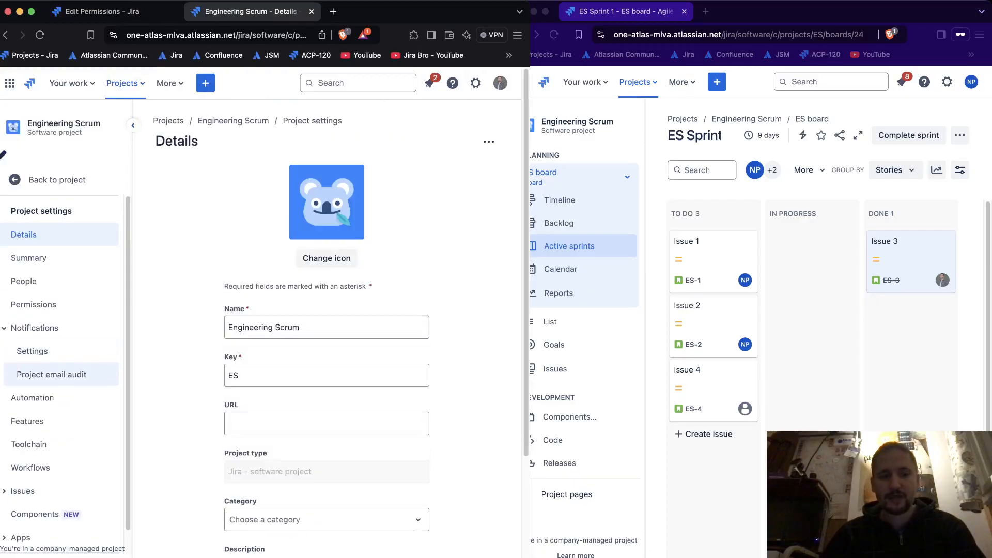
scroll(60, 374, "down", 1)
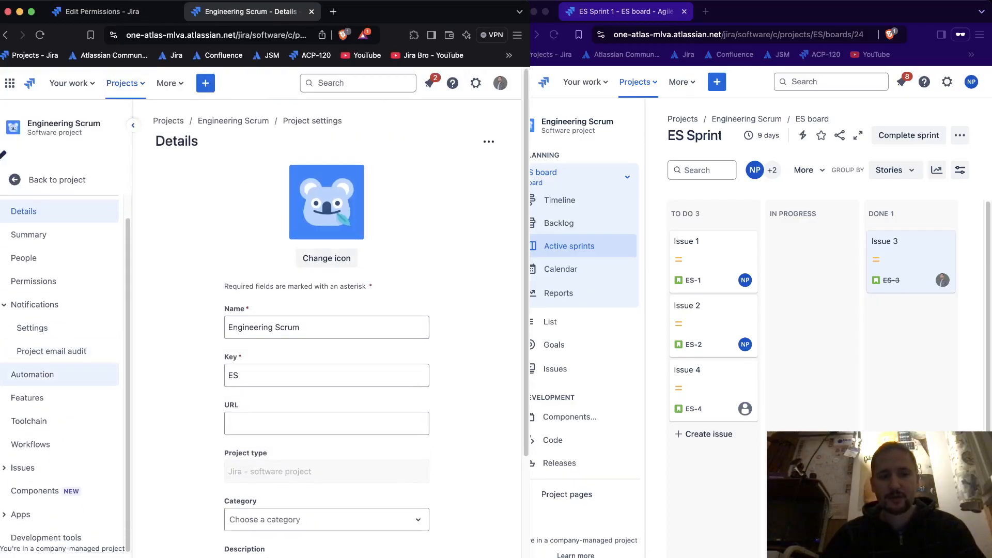
scroll(60, 351, "up", 1)
scroll(60, 351, "down", 1)
scroll(59, 421, "down", 3)
left_click(31, 445)
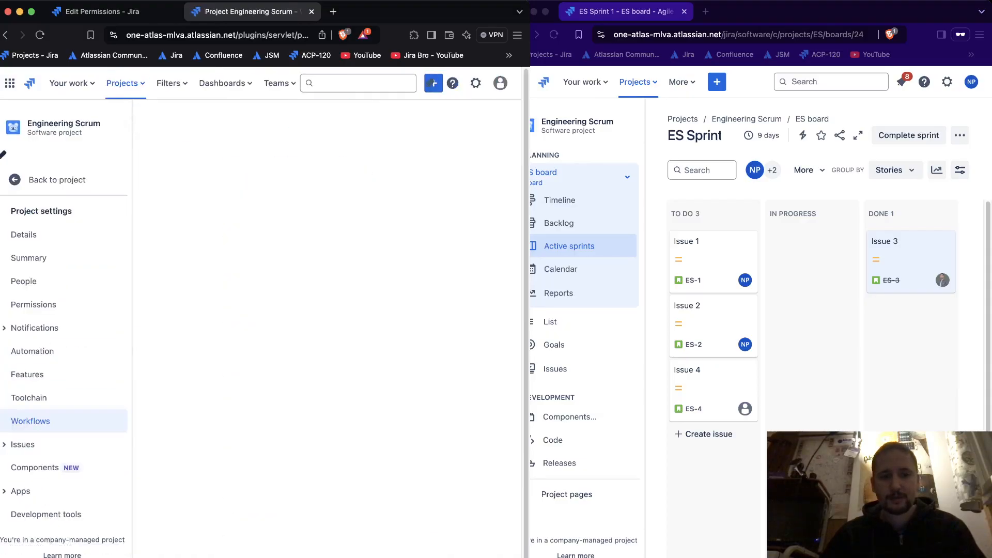
left_click(471, 252)
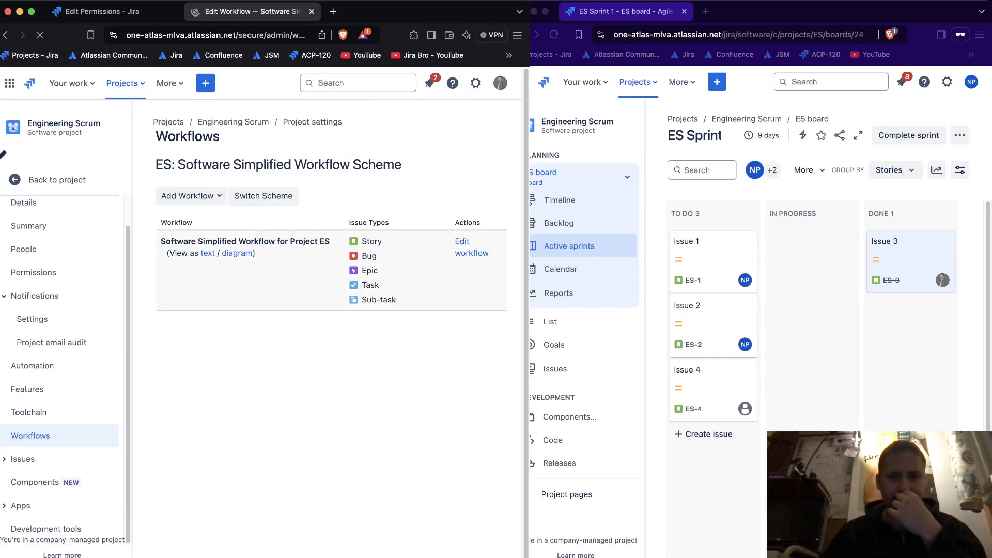
left_click(176, 167)
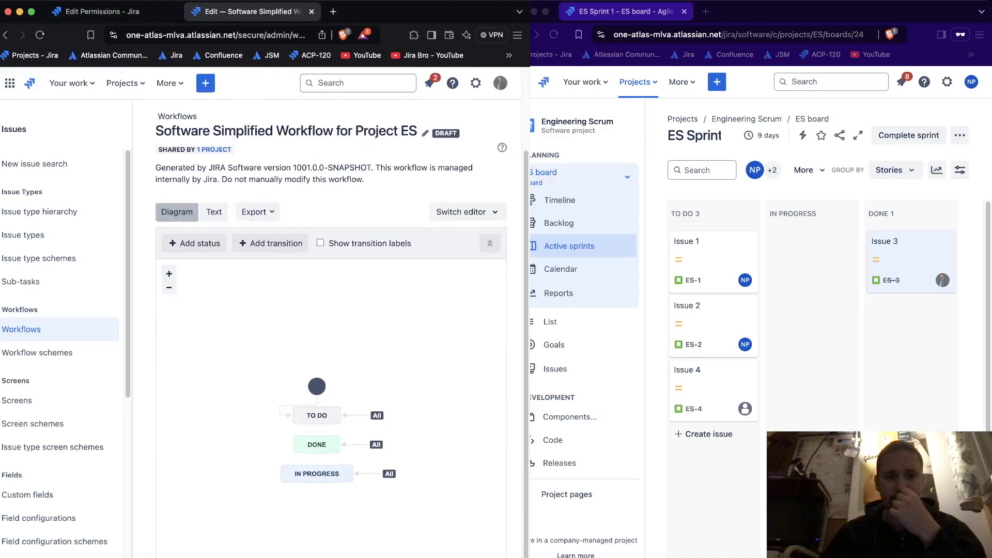
- Set the screen of the workflow's Done transition to Resolve Issue Screen and save the transition
scroll(339, 328, "down", 1)
left_click(376, 422)
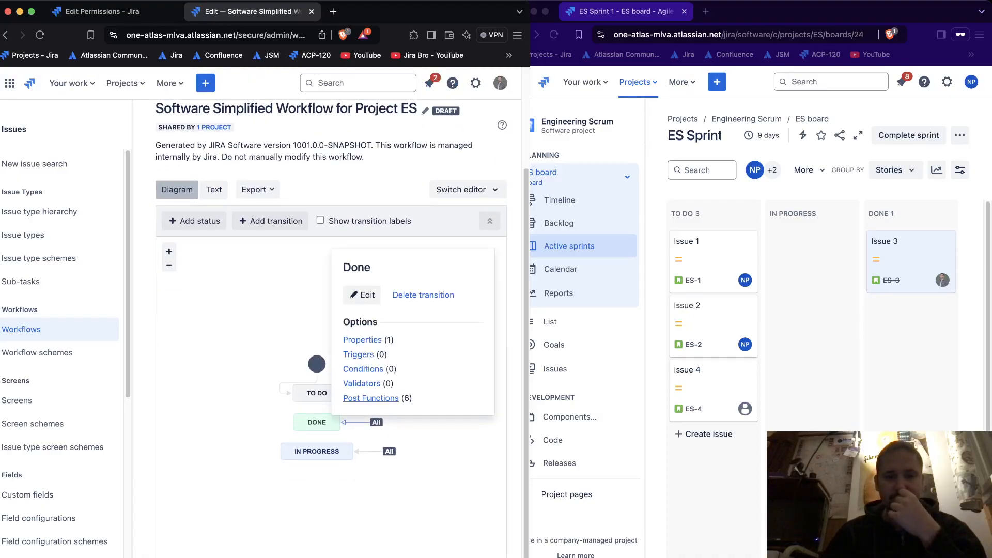
left_click(362, 295)
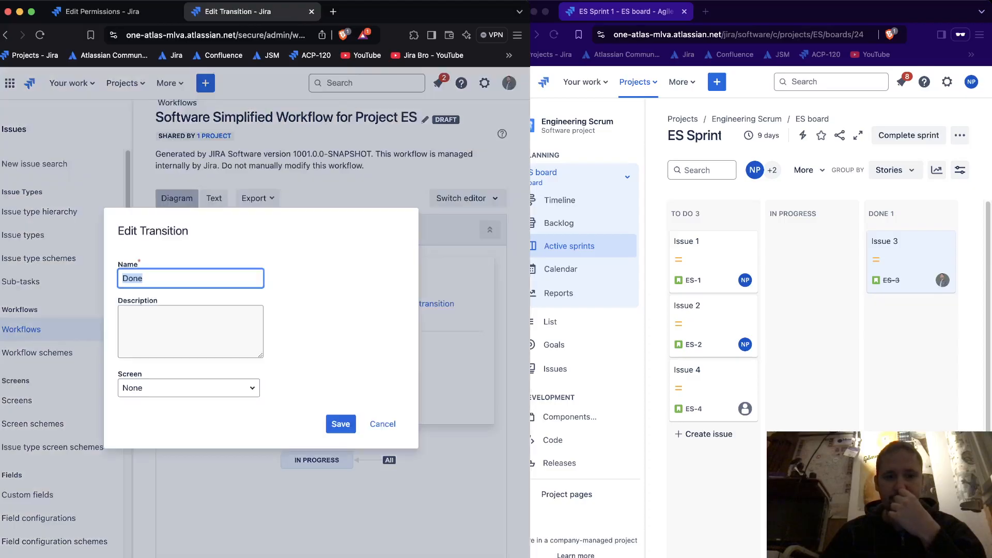
left_click(189, 387)
type("resolve")
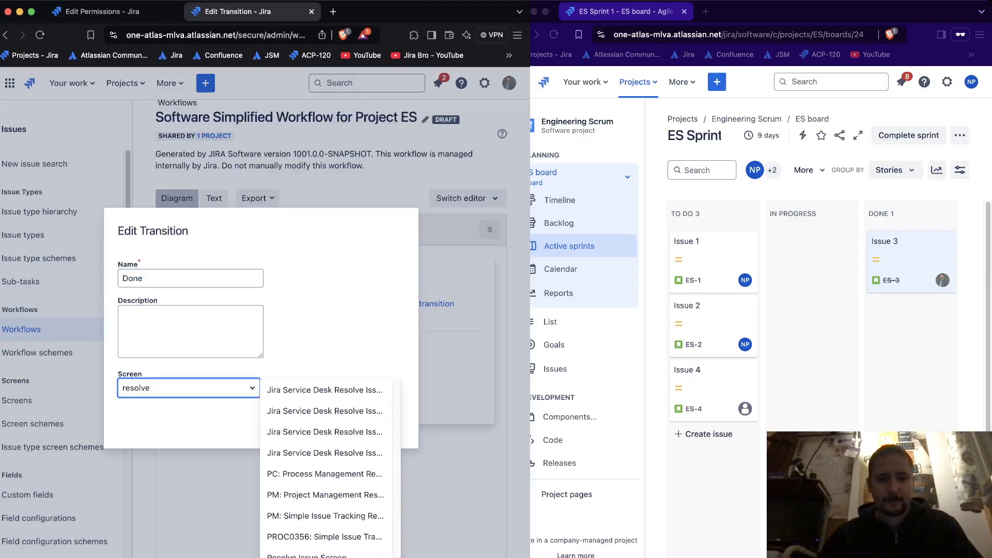
left_click(307, 554)
left_click(341, 424)
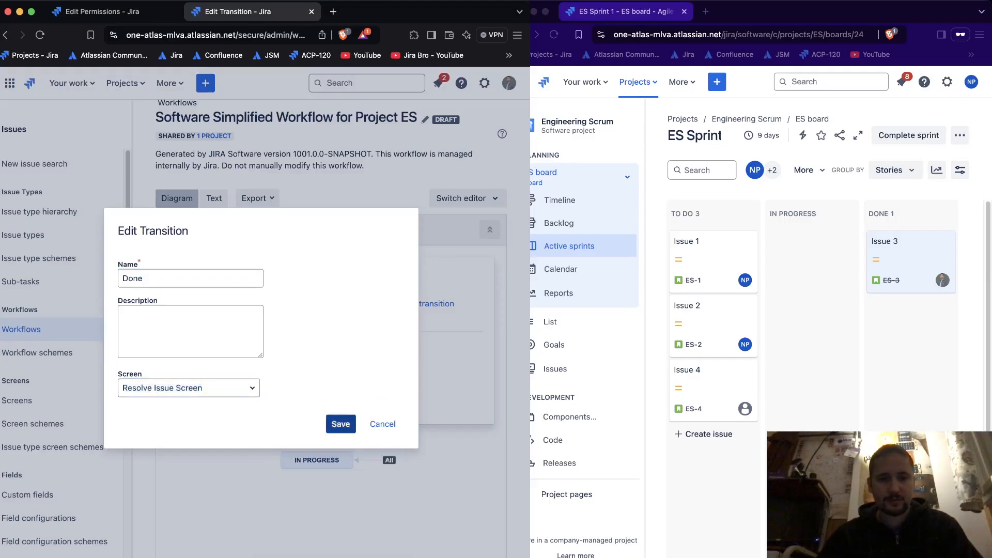
- Publish the draft workflow without saving a backup copy
left_click(248, 336)
scroll(331, 330, "up", 3)
left_click(344, 172)
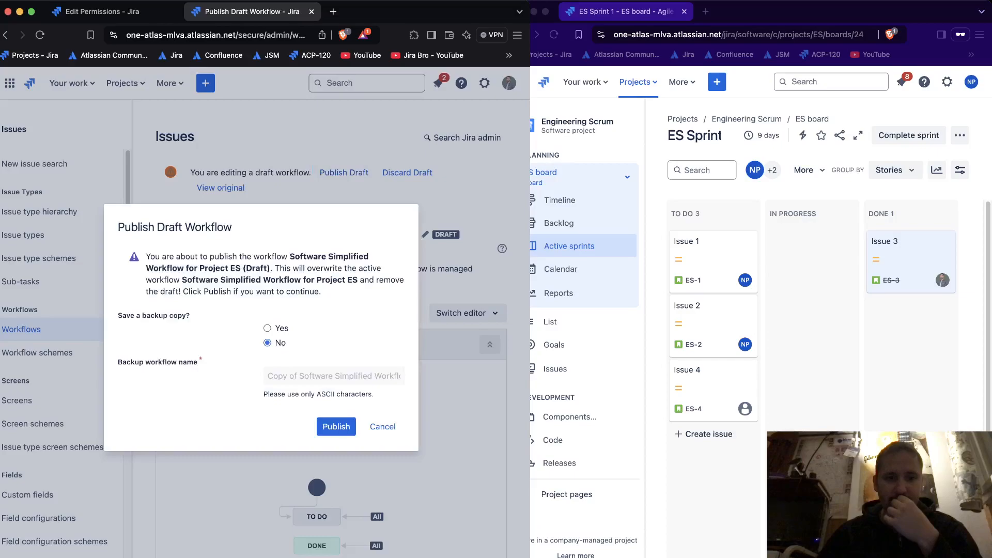
left_click(336, 426)
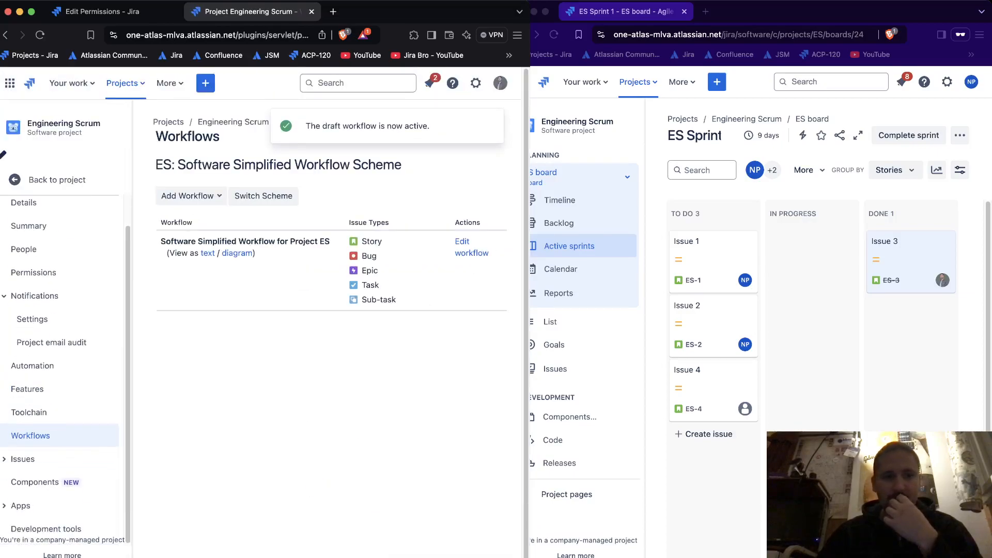
- Return to the Engineering Scrum board, start moving Issue 2 to Done to inspect the Resolution field on the transition screen, and cancel the transition
left_click(48, 179)
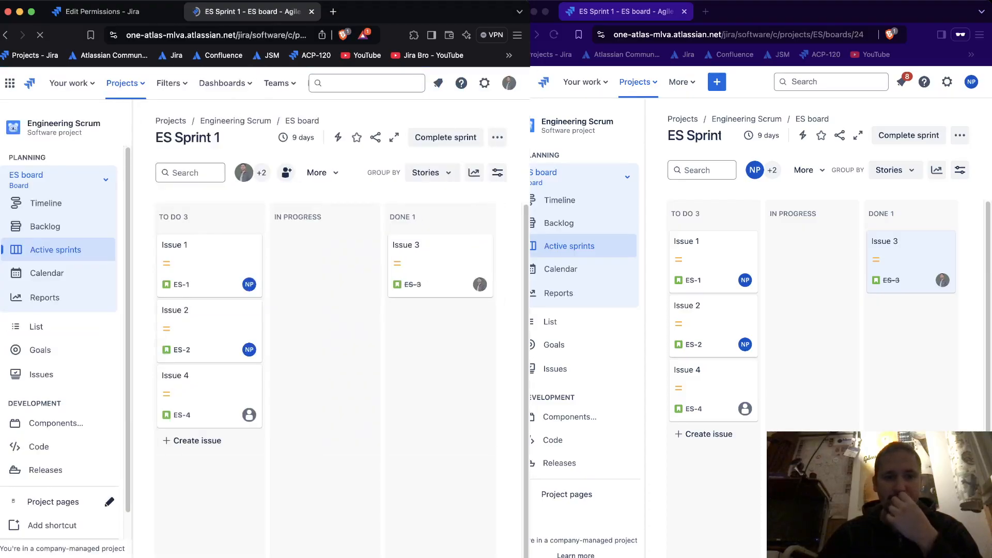
left_click_drag(209, 331, 413, 331)
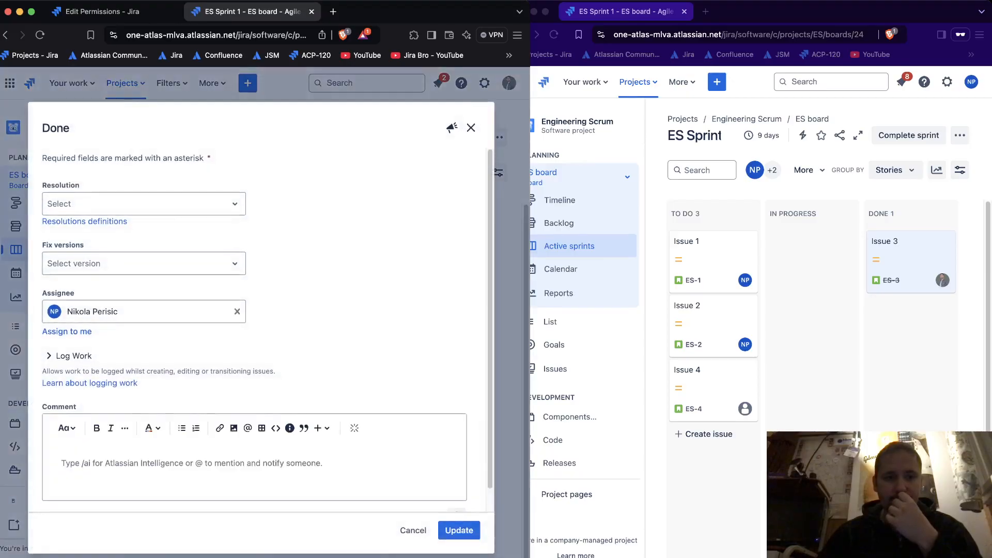
left_click_drag(42, 185, 67, 185)
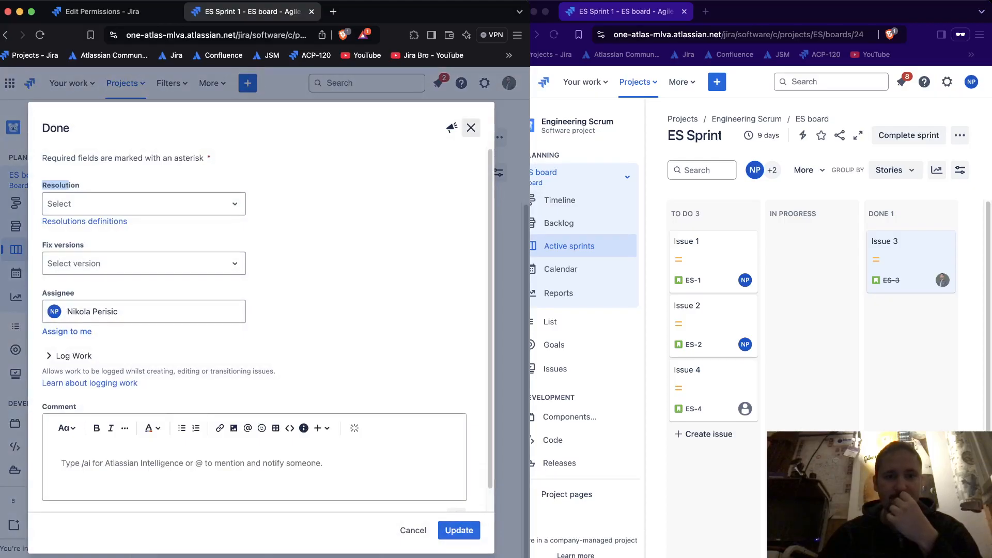
left_click(471, 128)
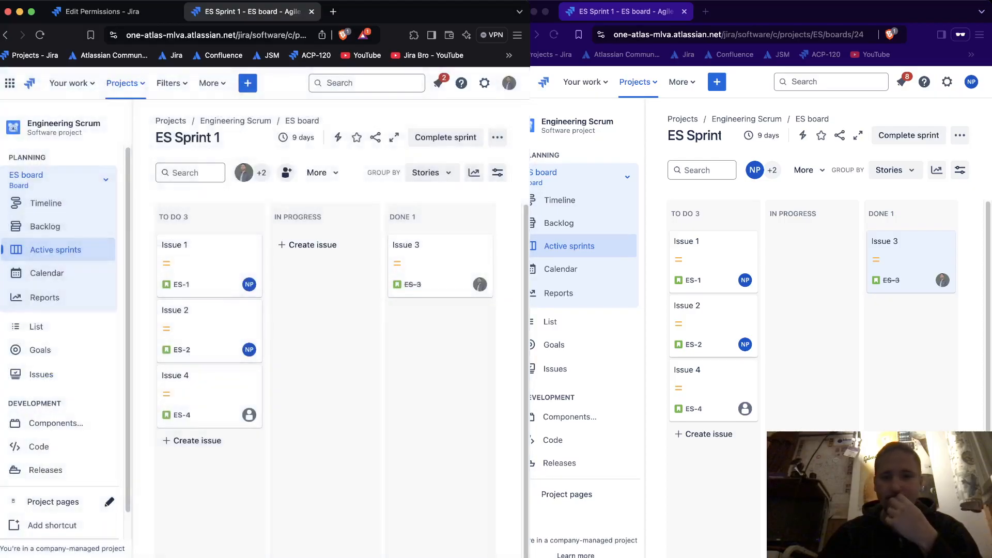
- Move Issue 2 to Done from the other account, check whether its resolution can be edited, and refresh the admin account's board
left_click(712, 326)
left_click_drag(712, 326, 907, 321)
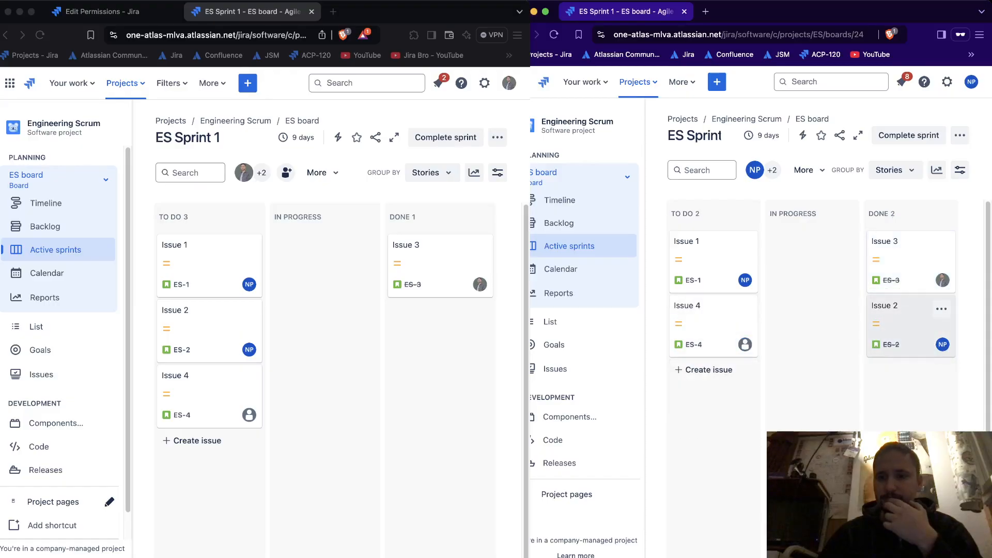
left_click(899, 317)
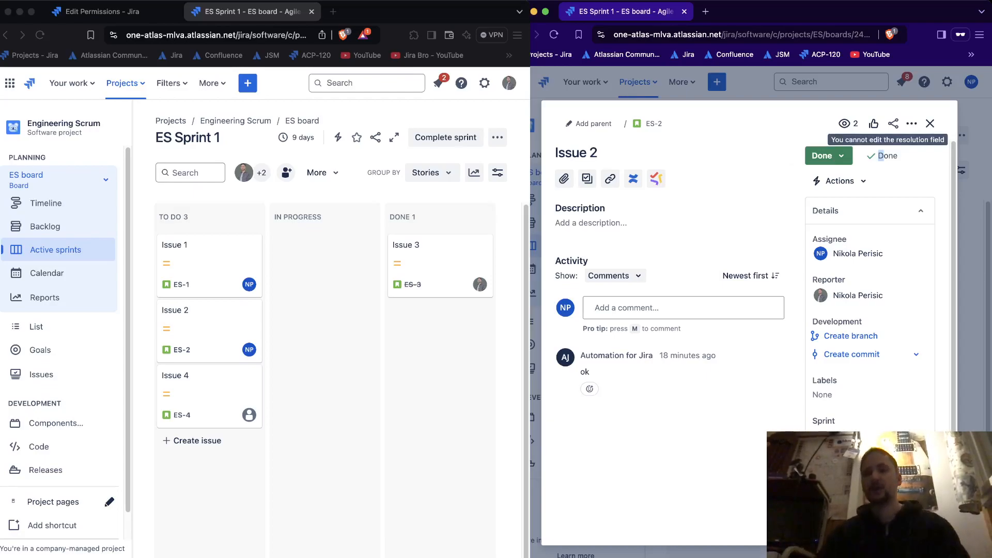
left_click(929, 123)
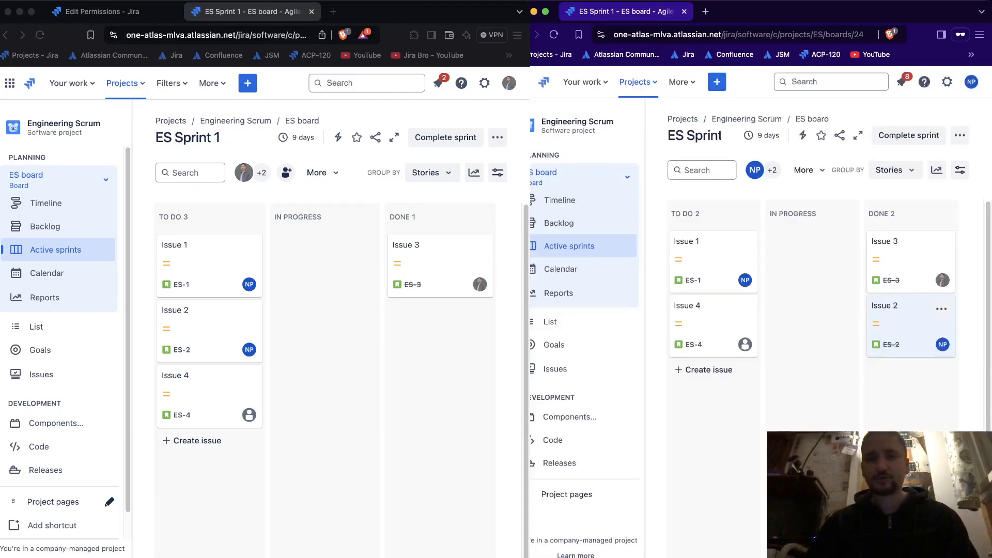
left_click(325, 336)
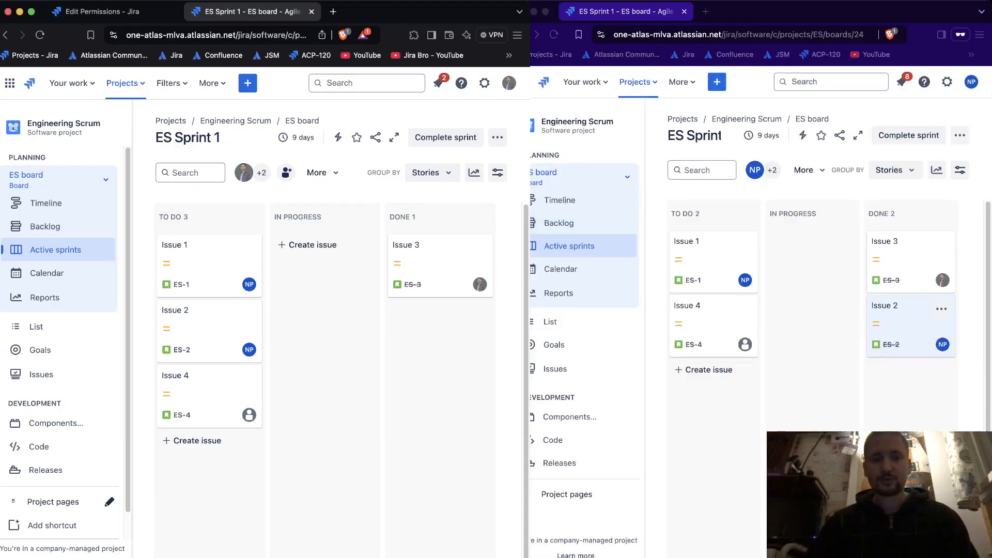
left_click(40, 35)
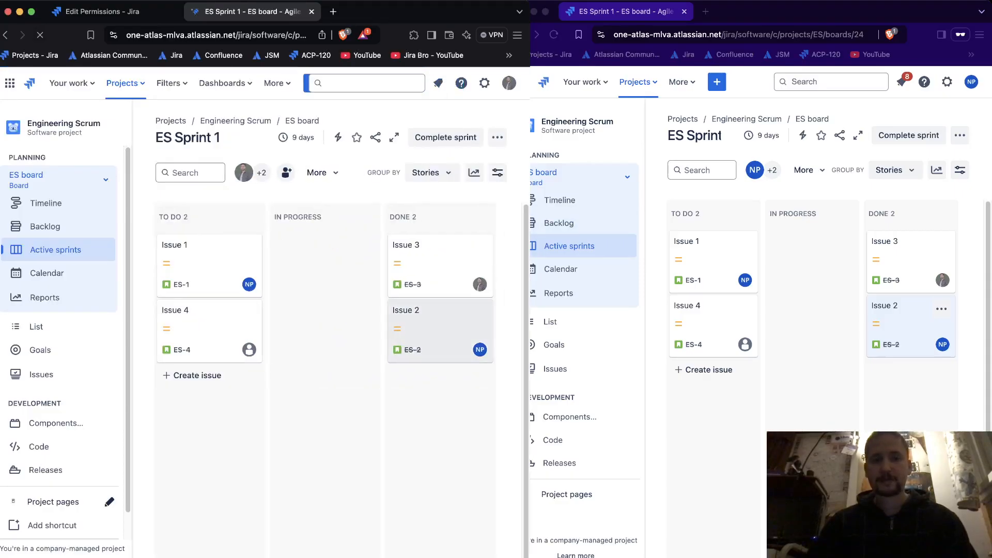
- Grant the Close Issues permission to the Member project role in the permission scheme
left_click(114, 11)
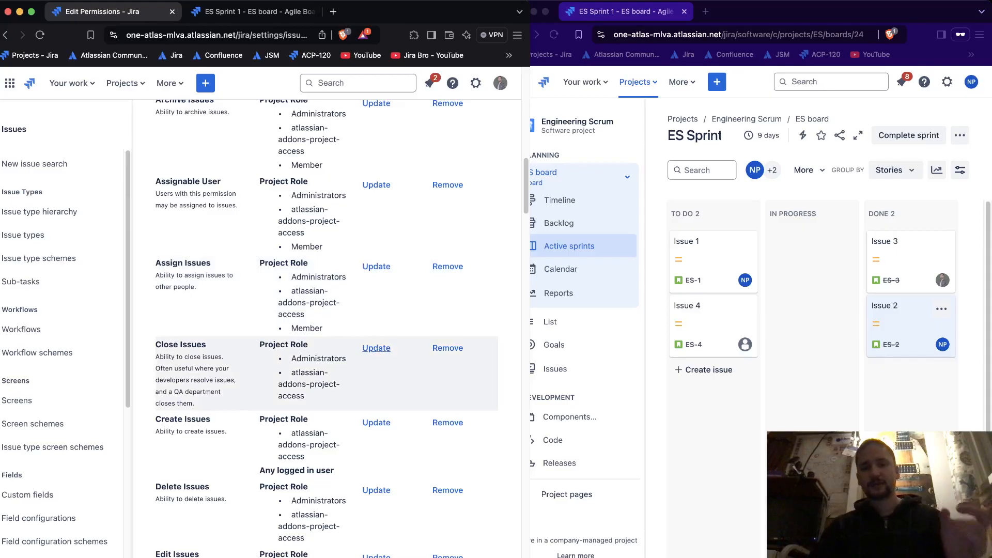
left_click(376, 347)
left_click(107, 192)
left_click(197, 214)
left_click(155, 282)
left_click(401, 374)
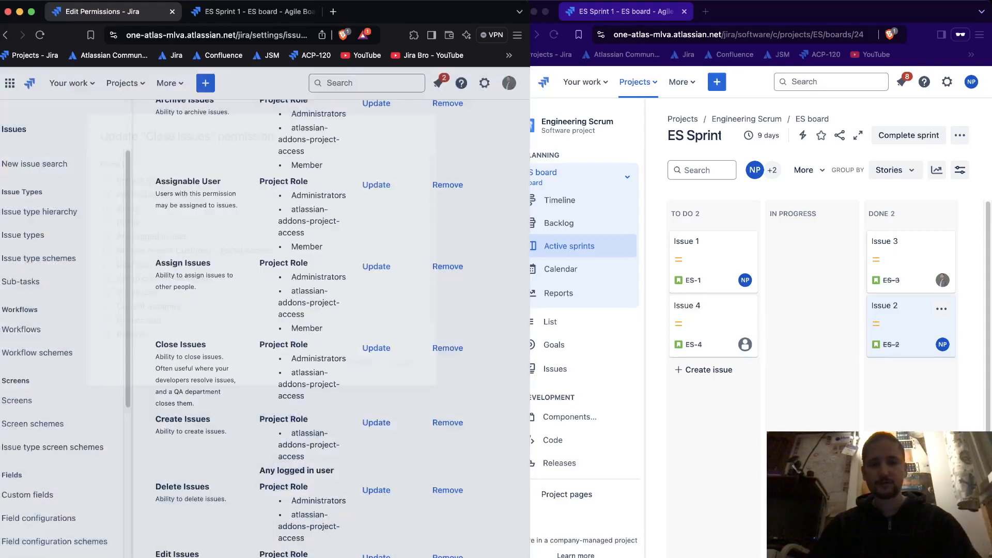
- Refresh the other account's board and move Issue 4 to Done with the resolution Won't Do
left_click(715, 371)
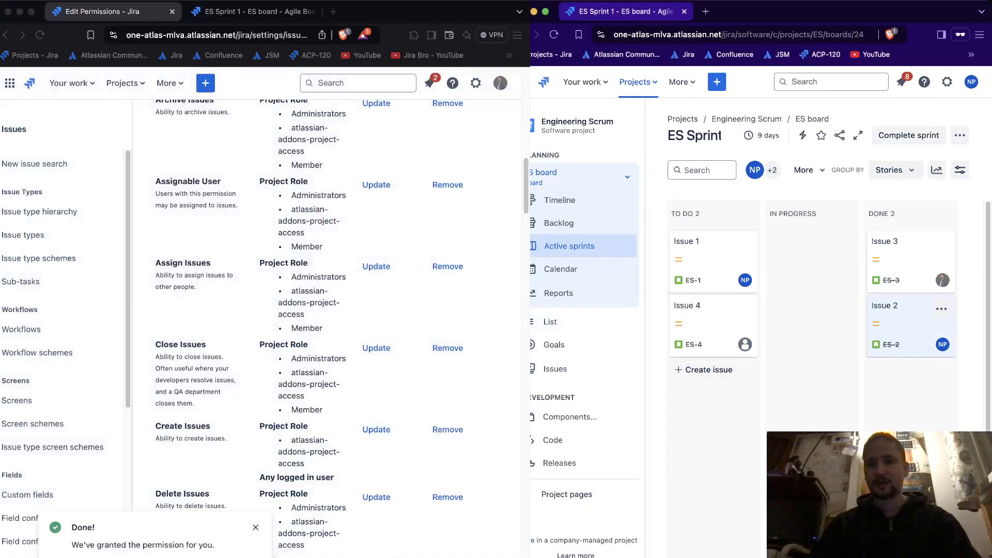
left_click(554, 35)
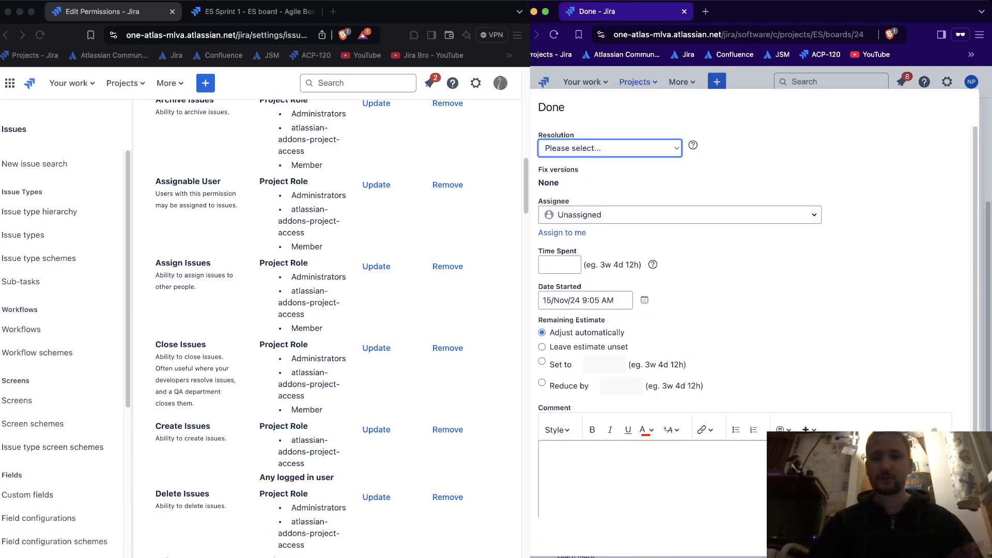
left_click(563, 148)
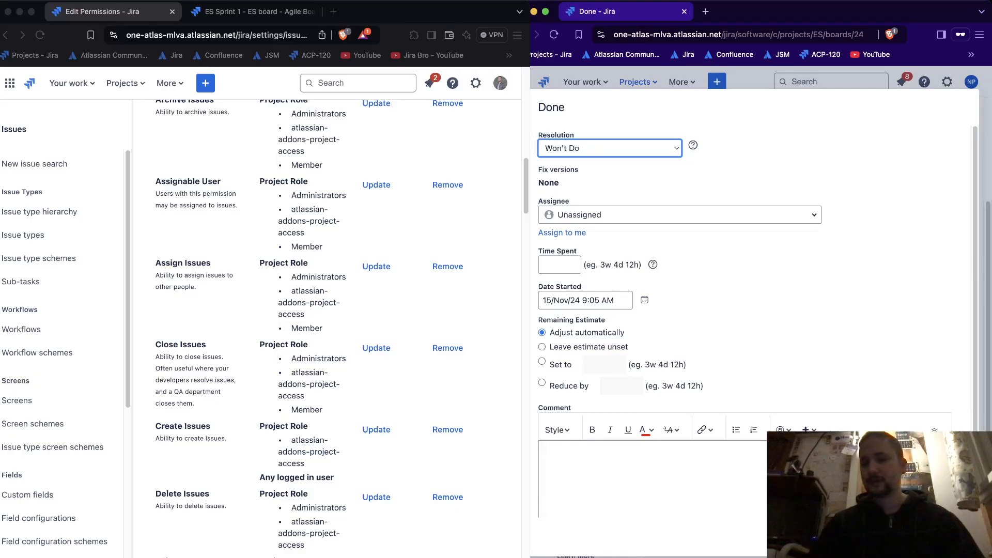
left_click(925, 537)
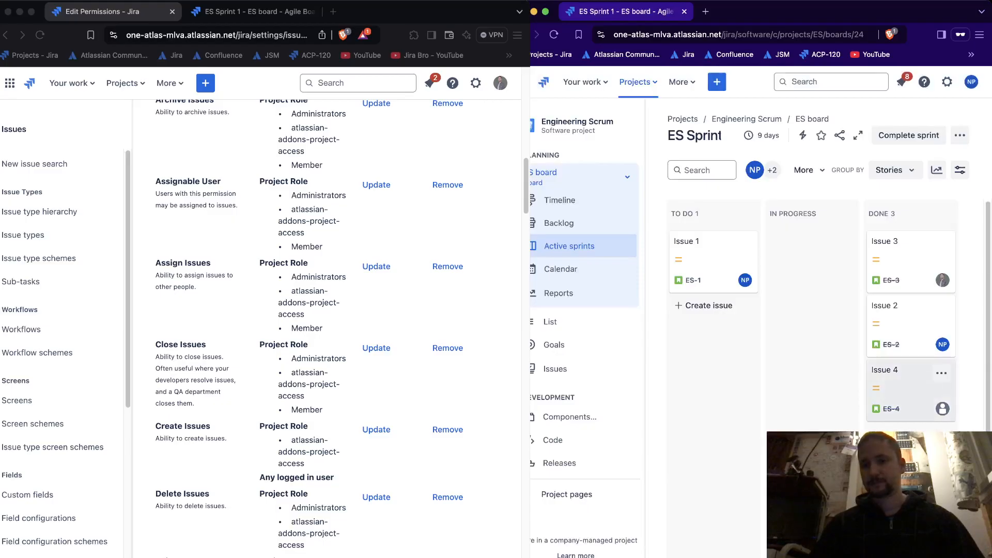
- Examine Issue 4's resolution from the other account and check whether it can be edited
left_click(902, 385)
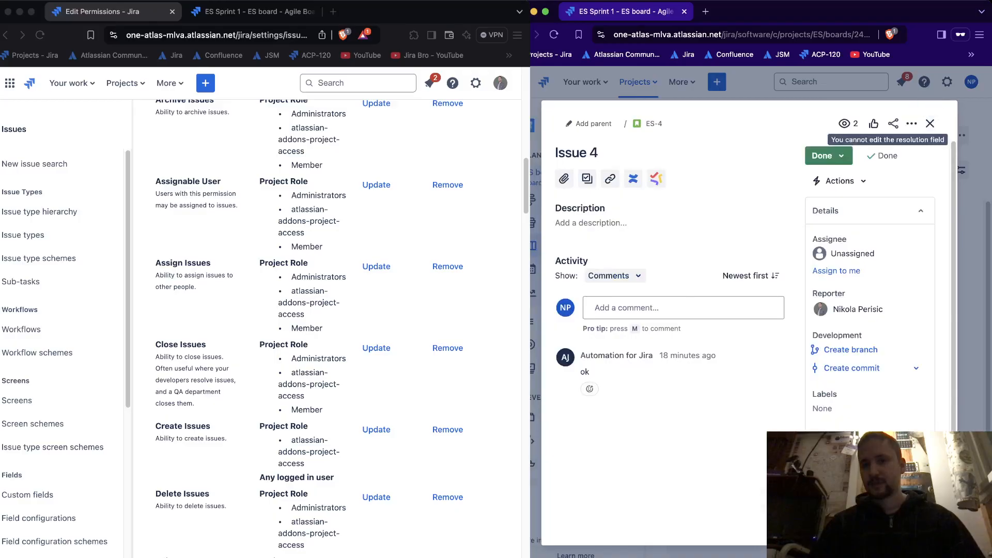
left_click(887, 156)
left_click_drag(877, 156, 898, 156)
left_click(900, 156)
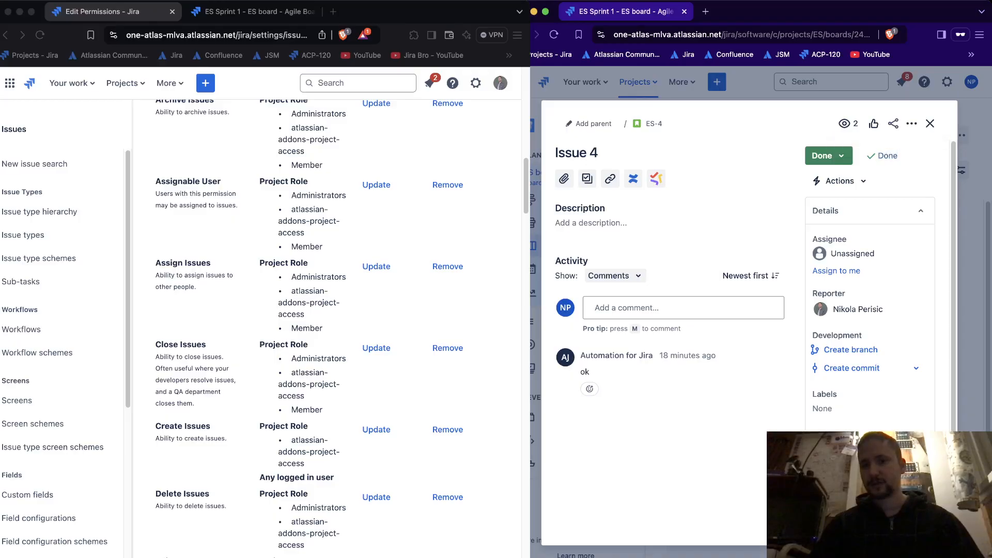
left_click(929, 123)
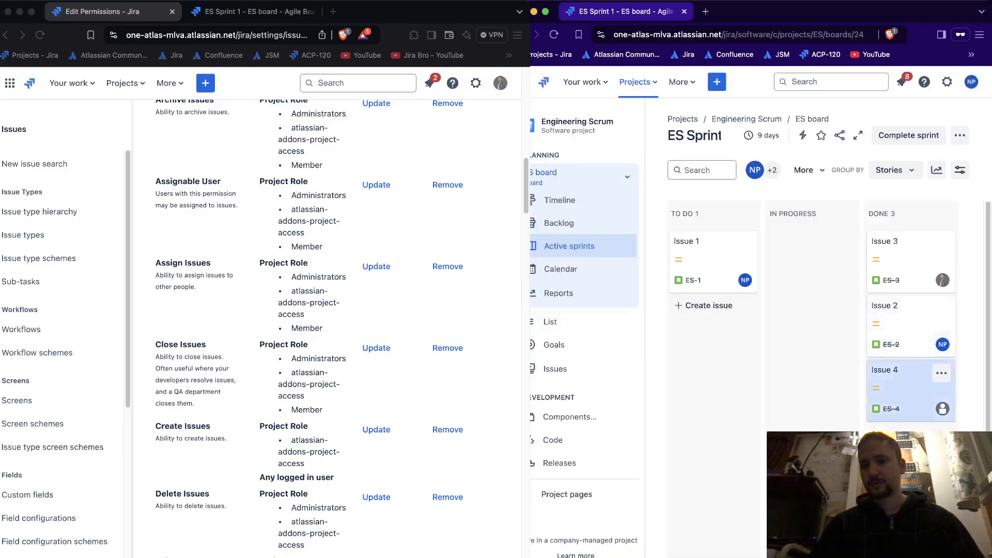
left_click(898, 385)
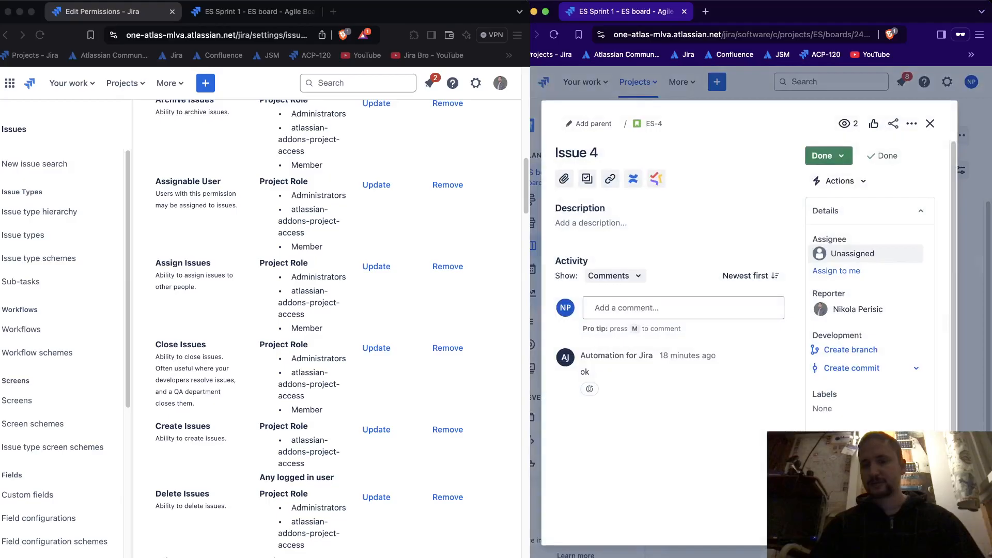
double_click(887, 155)
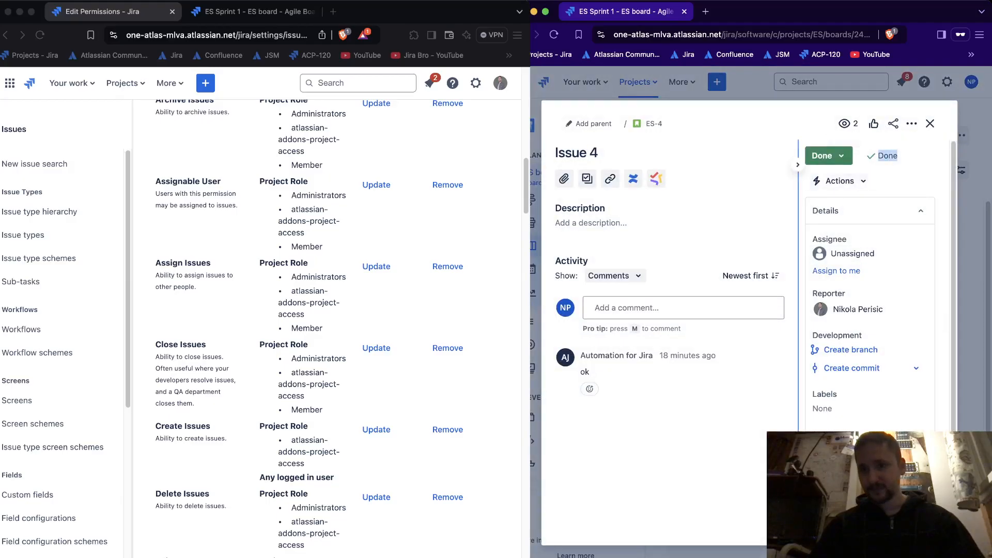
left_click(929, 123)
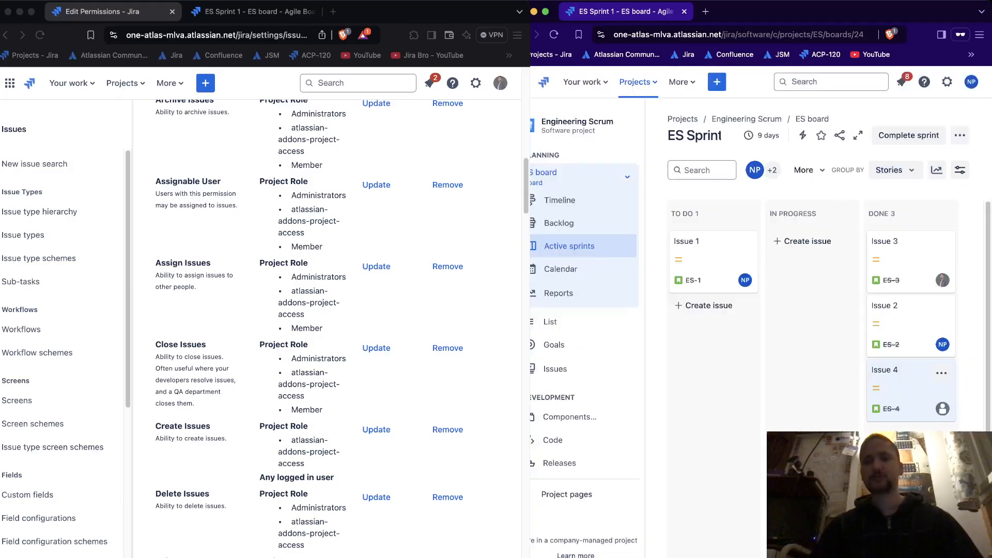
- Move Issue 4 back to To Do from the other account and review its details
left_click_drag(910, 390, 712, 326)
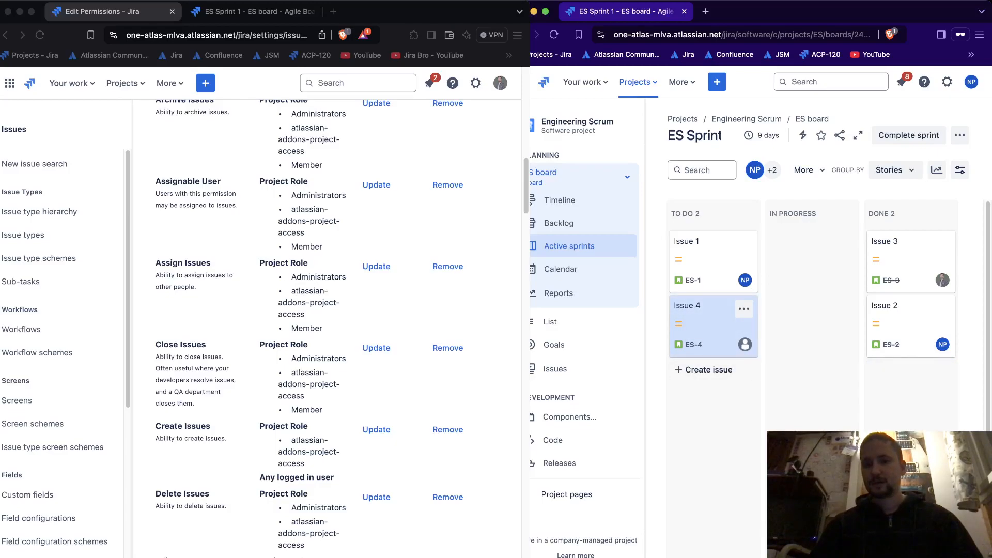
left_click(713, 325)
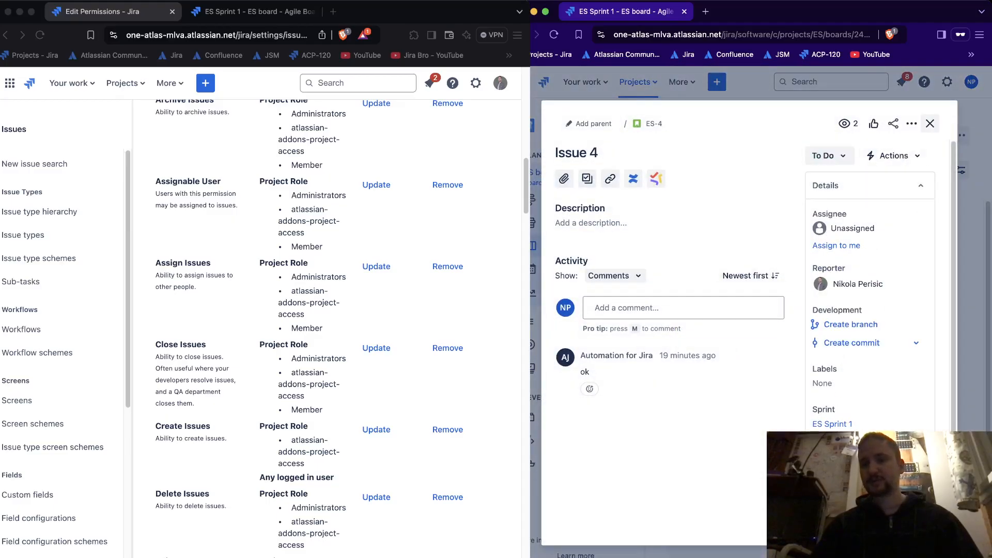
left_click(930, 124)
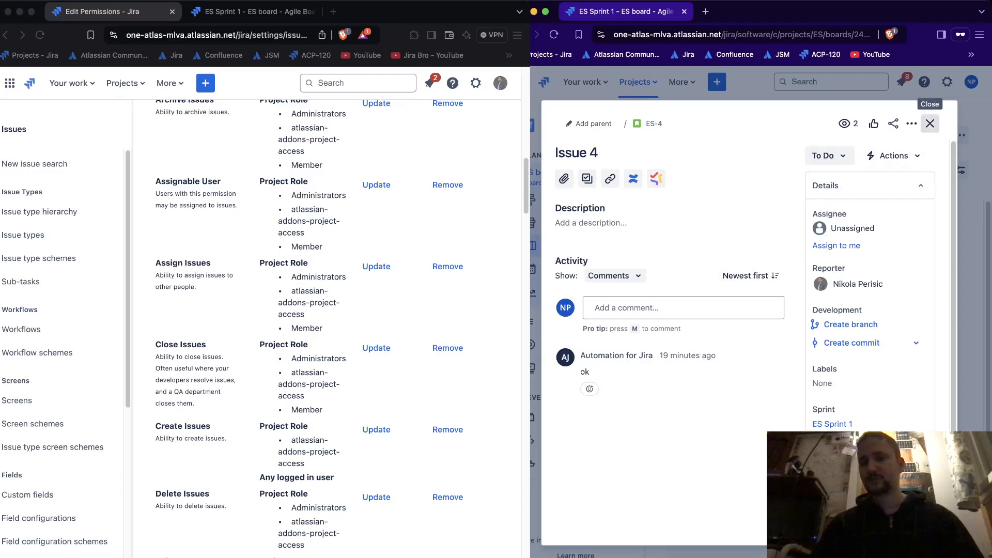
- Move Issue 4 to In Progress, review its details, and transition it to Done by choosing a resolution on the resolve screen
left_click_drag(713, 326, 811, 243)
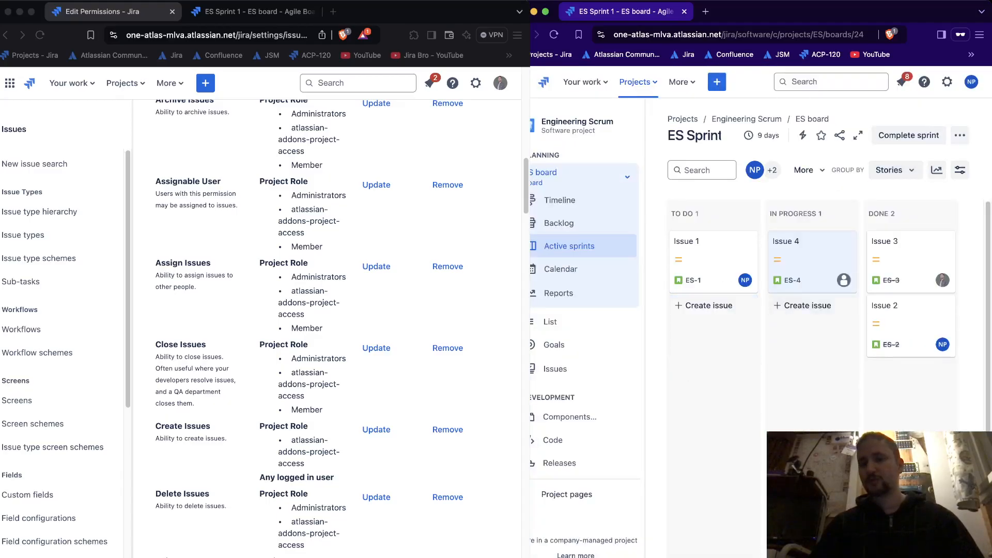
left_click(811, 247)
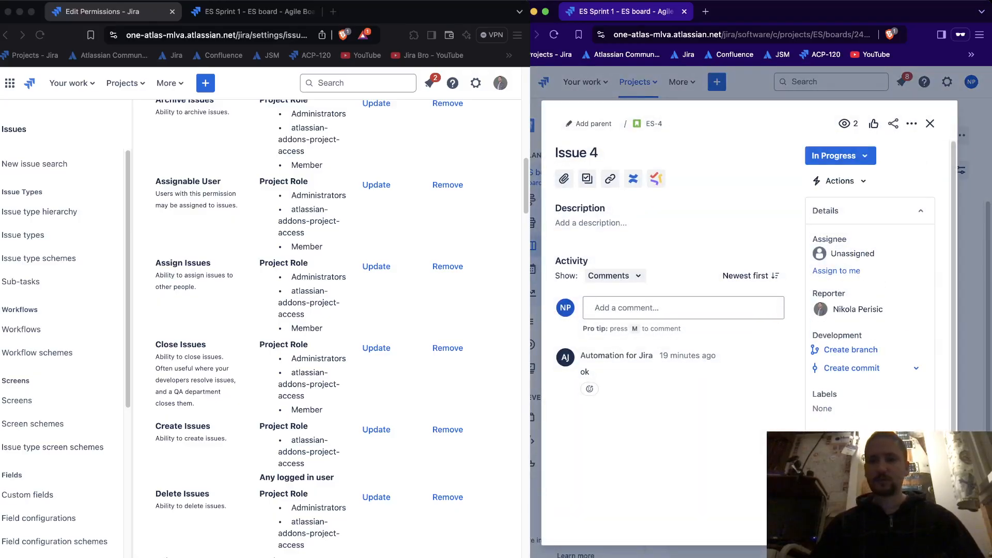
left_click(930, 123)
left_click_drag(812, 260, 904, 273)
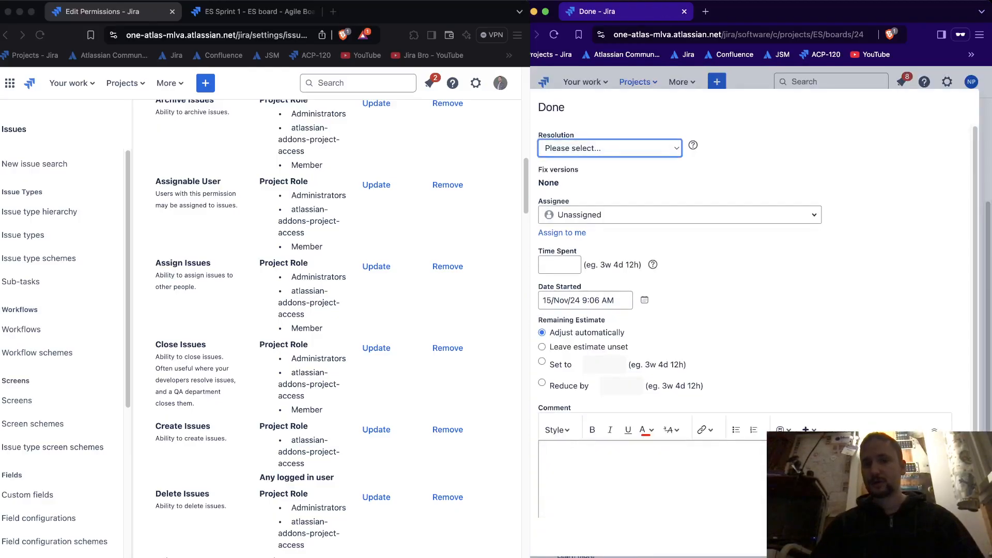
left_click(574, 148)
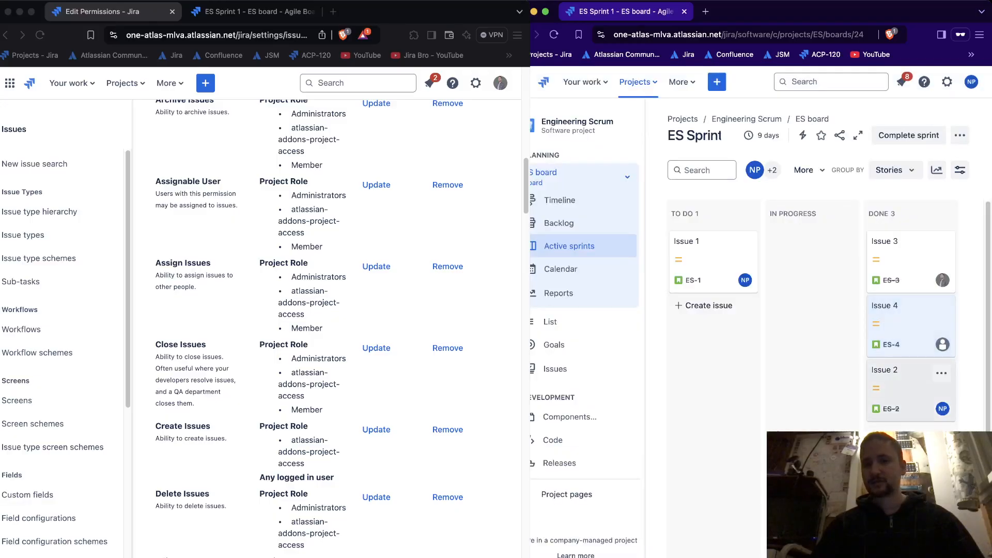
- Check whether Issue 2's resolution can be edited, then move the issue back through In Progress to To Do
left_click(898, 388)
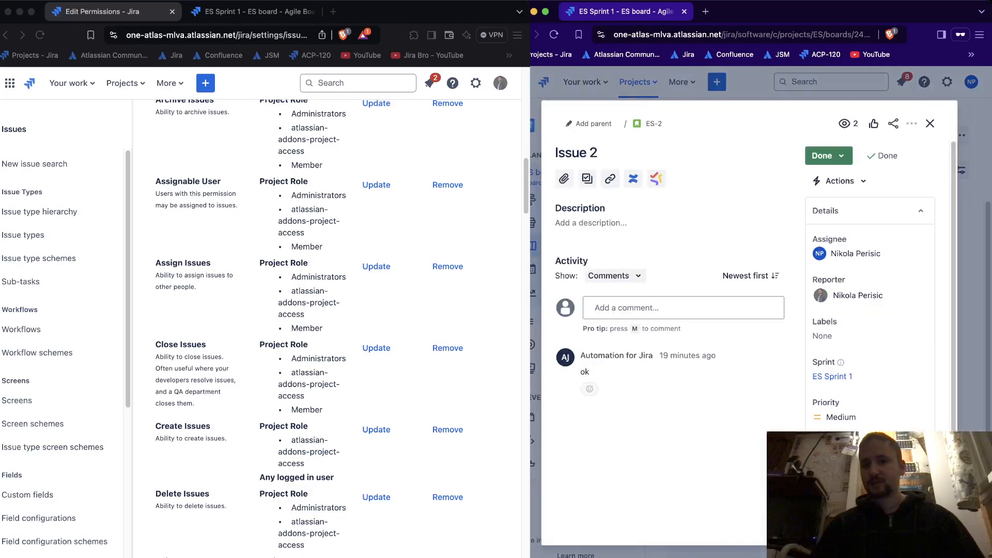
double_click(887, 156)
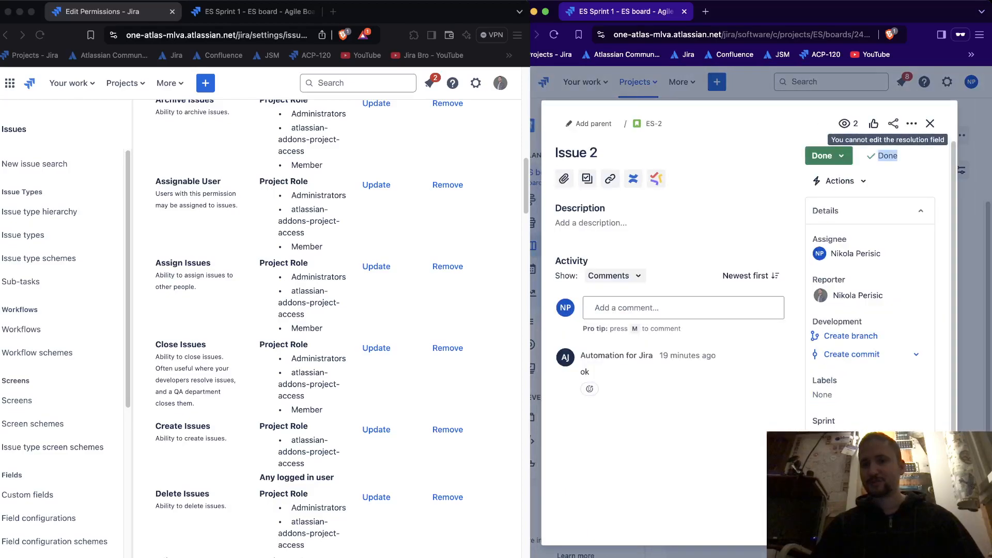
left_click(930, 124)
left_click_drag(906, 388, 812, 305)
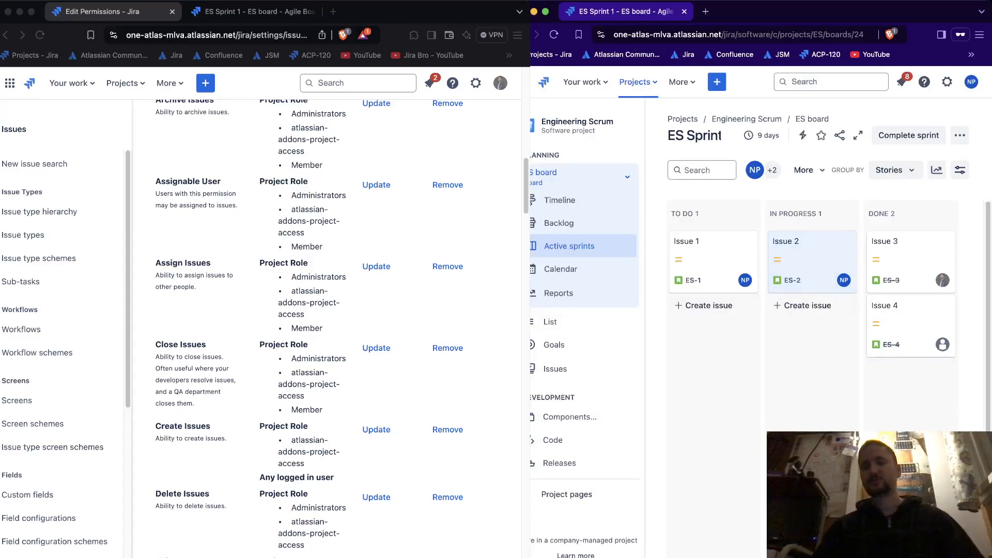
left_click_drag(811, 264, 715, 305)
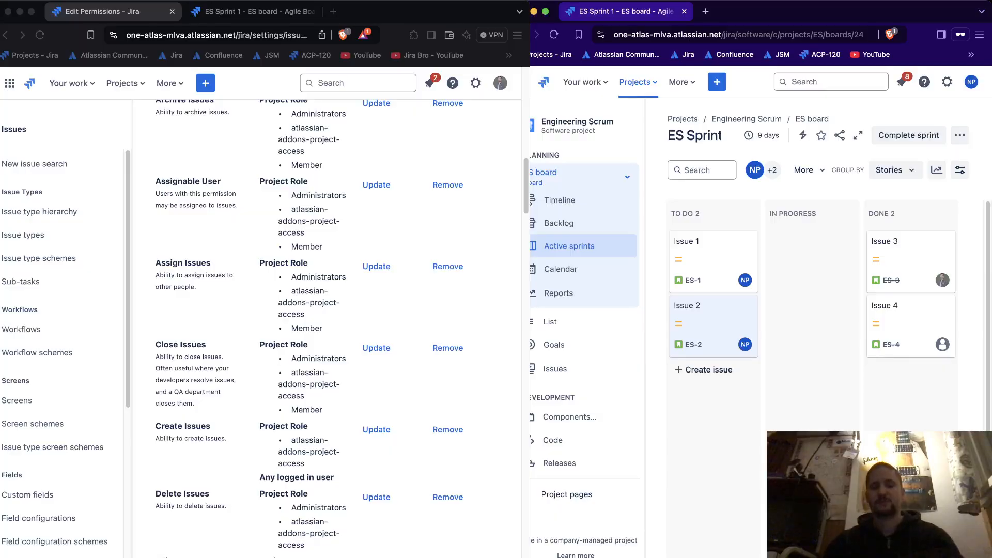
- Review the Create Issues permission and its granted roles in the admin account's permission scheme
left_click(413, 382)
scroll(413, 382, "down", 1)
scroll(326, 329, "down", 2)
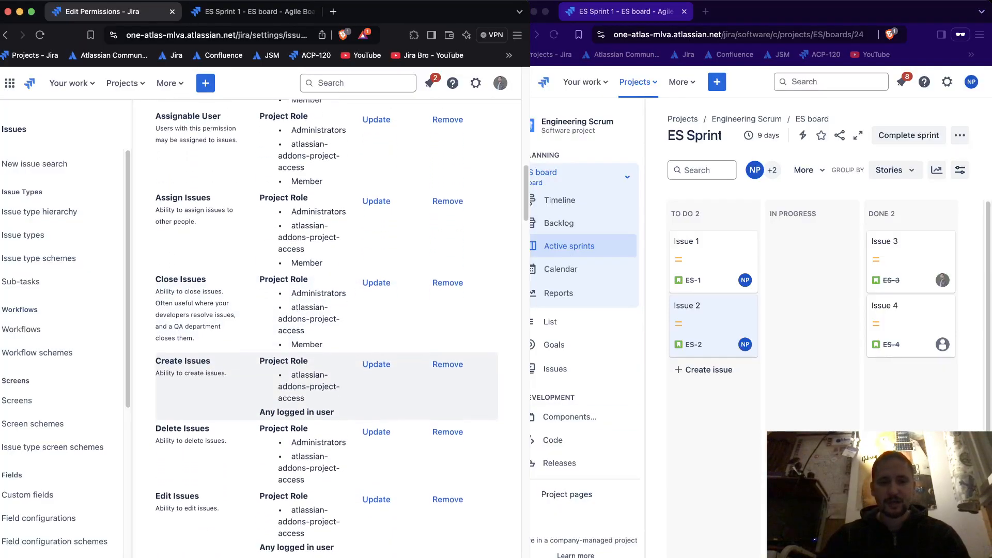
left_click_drag(150, 361, 210, 361)
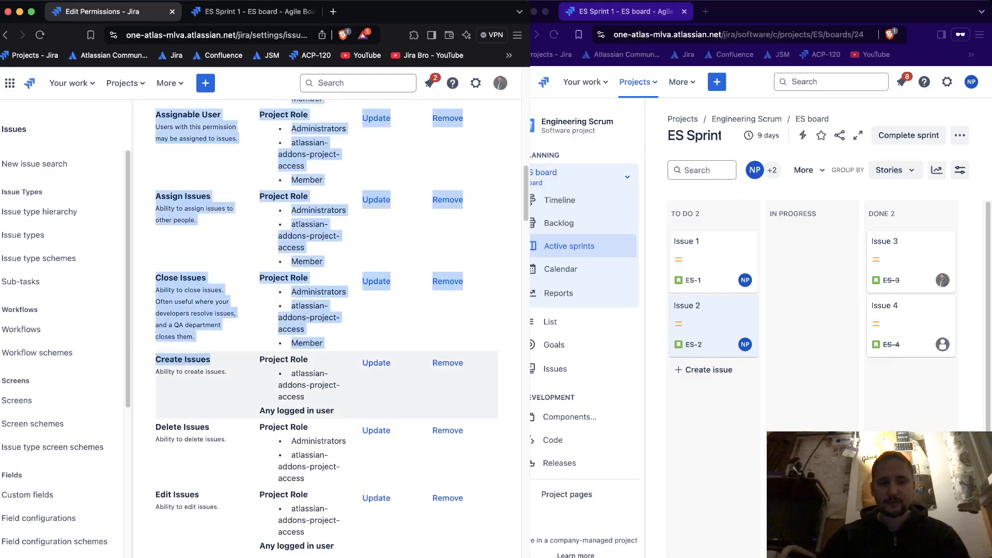
left_click(212, 362)
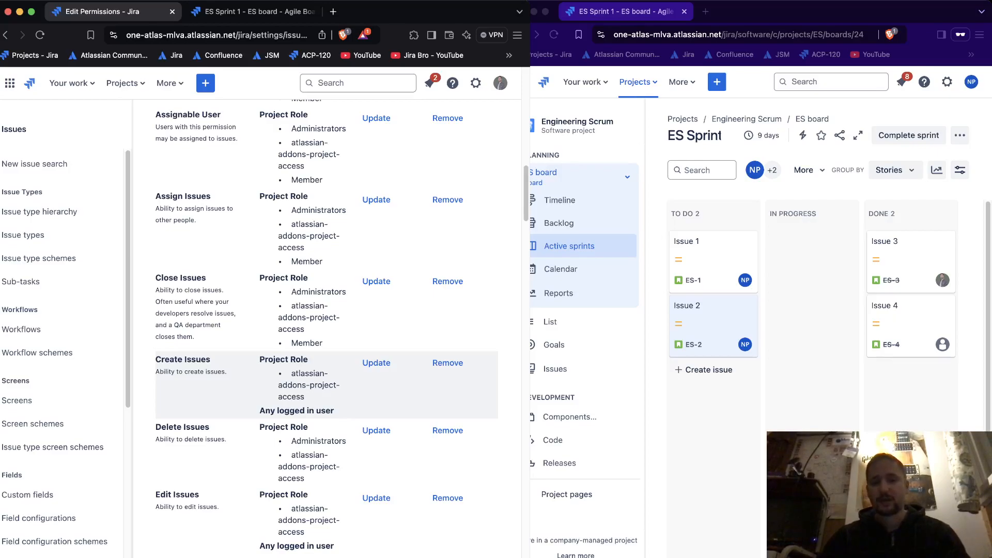
- Remove "Any logged in user" from the Create Issues permission in the admin account's permission scheme
left_click_drag(259, 410, 335, 411)
left_click(336, 411)
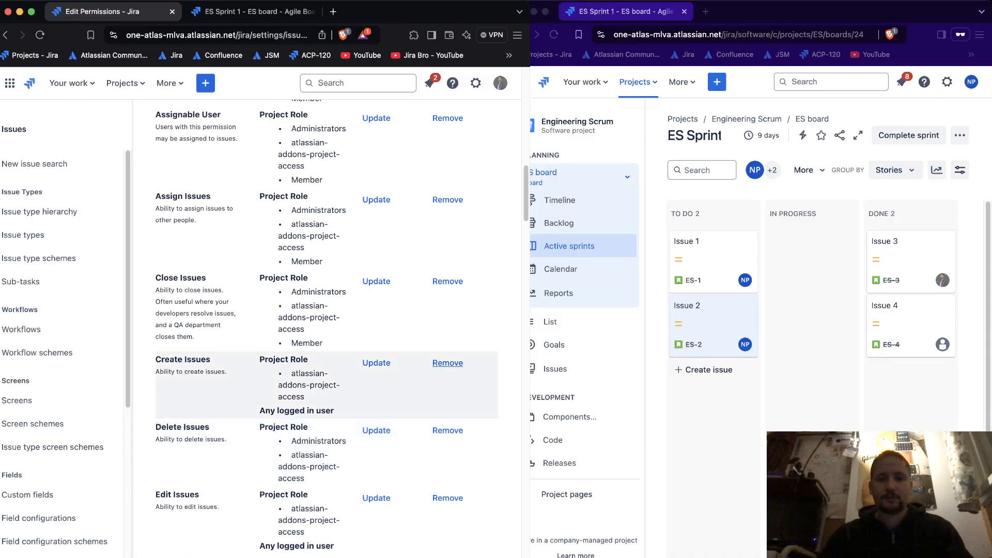
left_click(447, 363)
left_click(107, 207)
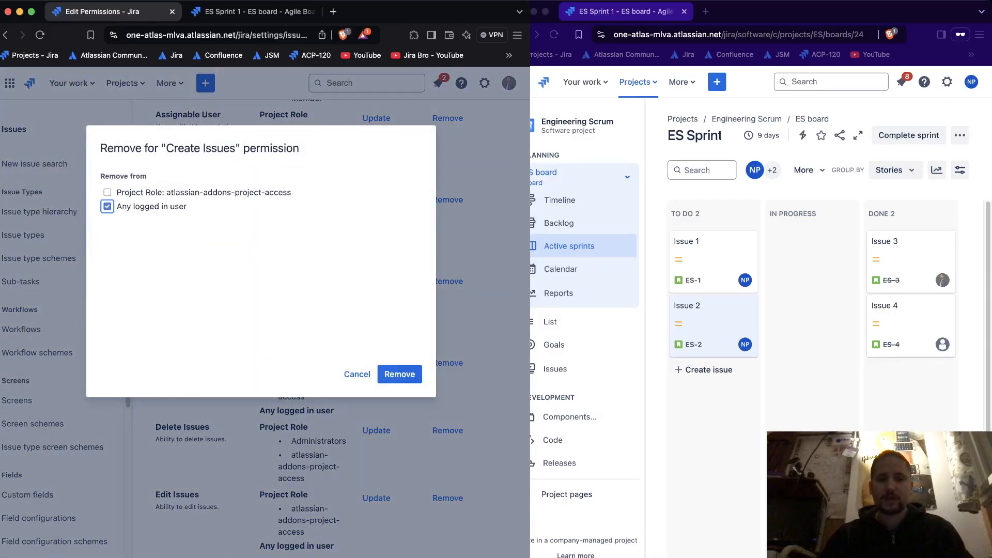
left_click(399, 374)
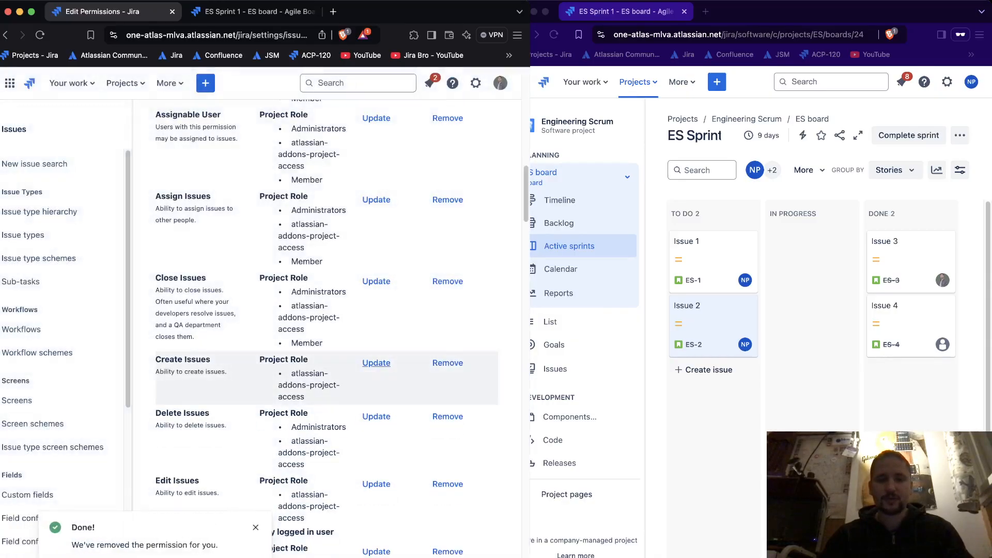
- Grant the Create Issues permission to the Administrators project role
left_click(376, 363)
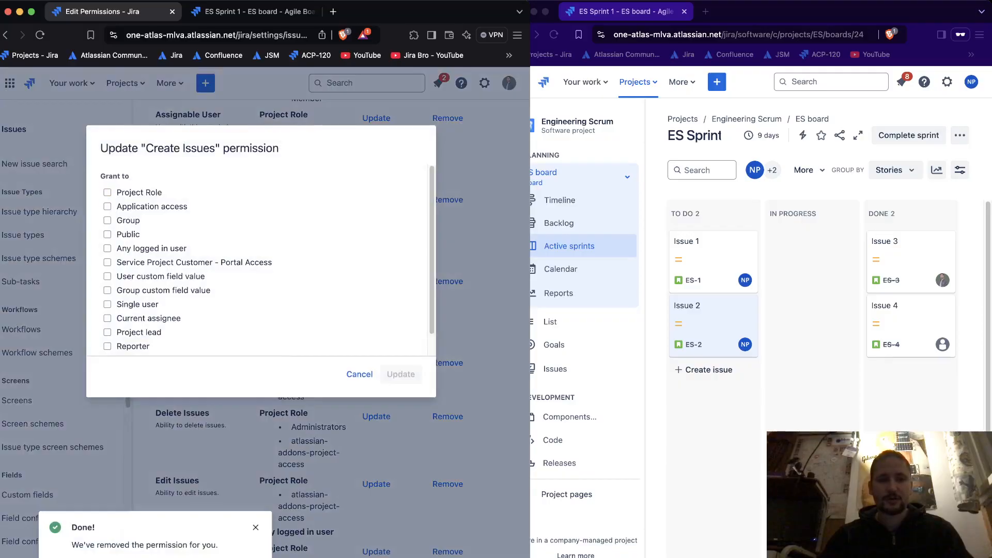
left_click(107, 192)
left_click(203, 215)
left_click(155, 245)
left_click(400, 374)
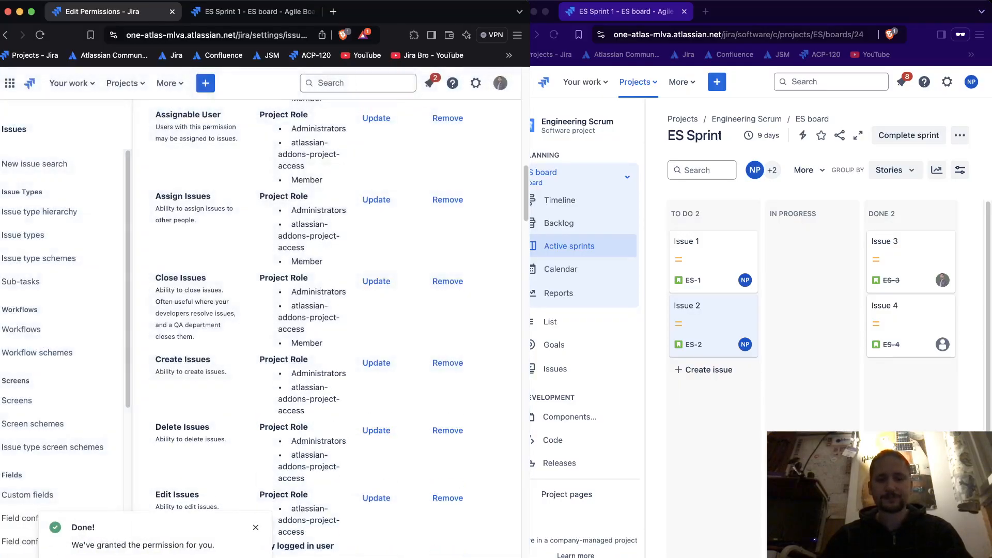
- Try to create an issue from the other account, read the message in the creation form, and close the form
left_click(812, 320)
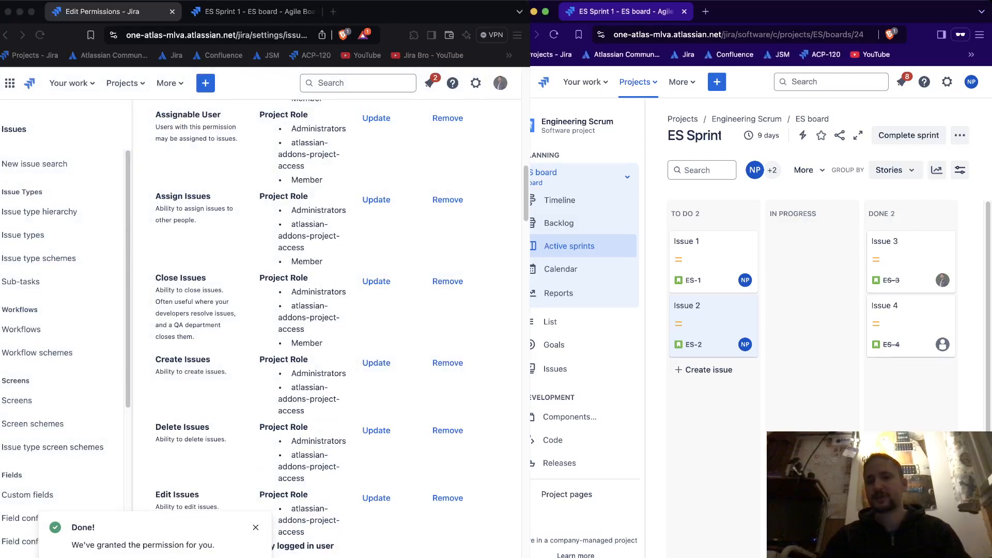
left_click(716, 82)
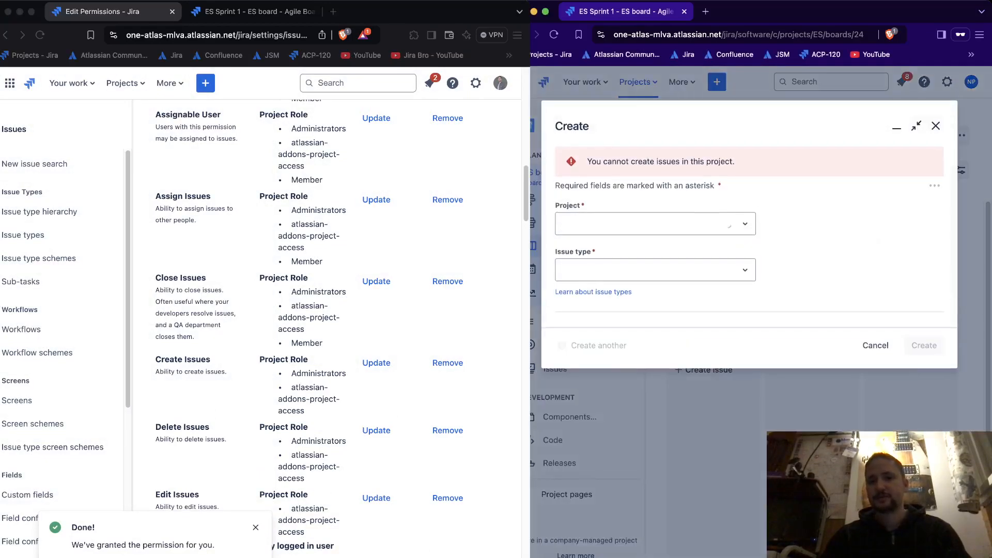
left_click_drag(587, 162, 735, 161)
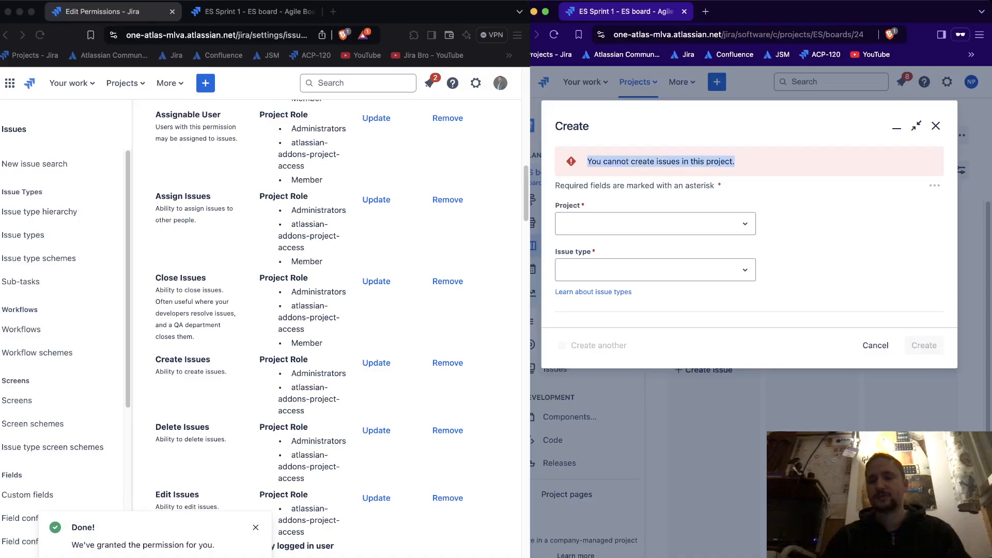
left_click(936, 126)
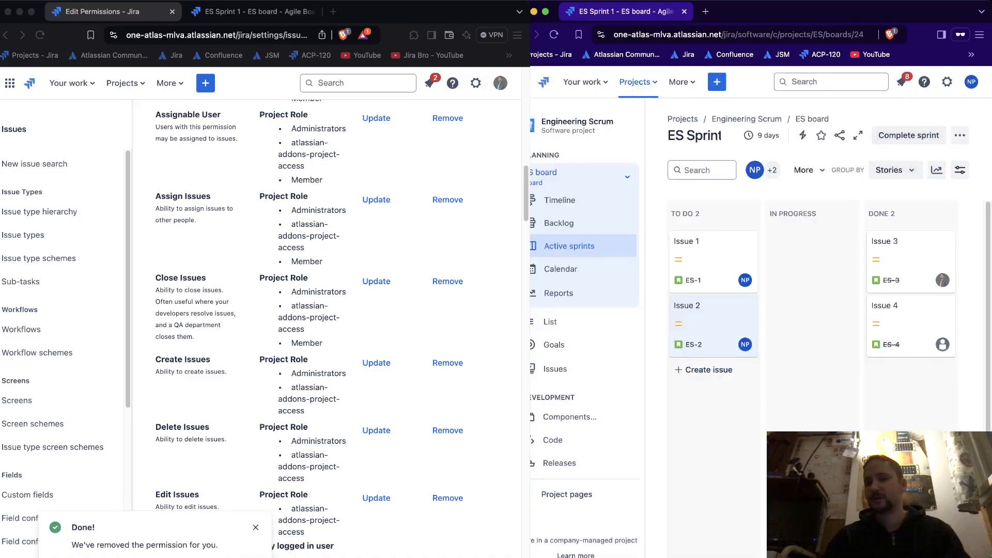
- Grant the Create Issues permission to the Member project role and check the issue creation form from the other account
left_click(376, 363)
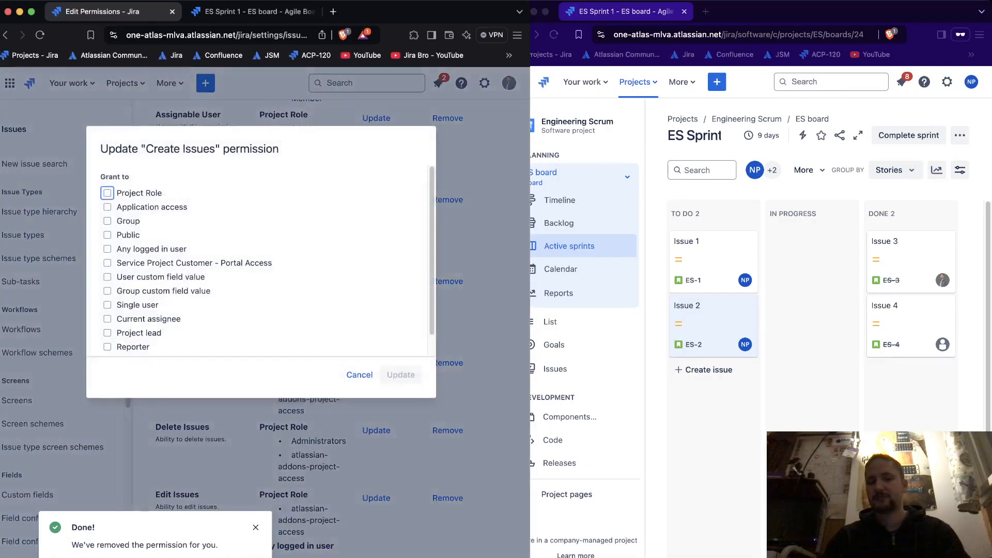
left_click(108, 192)
left_click(154, 214)
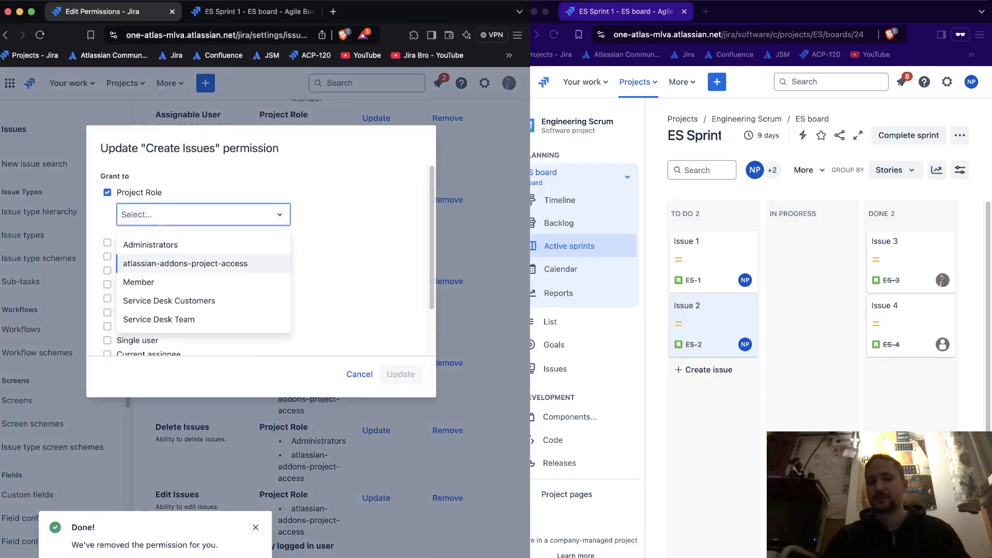
left_click(139, 282)
left_click(401, 374)
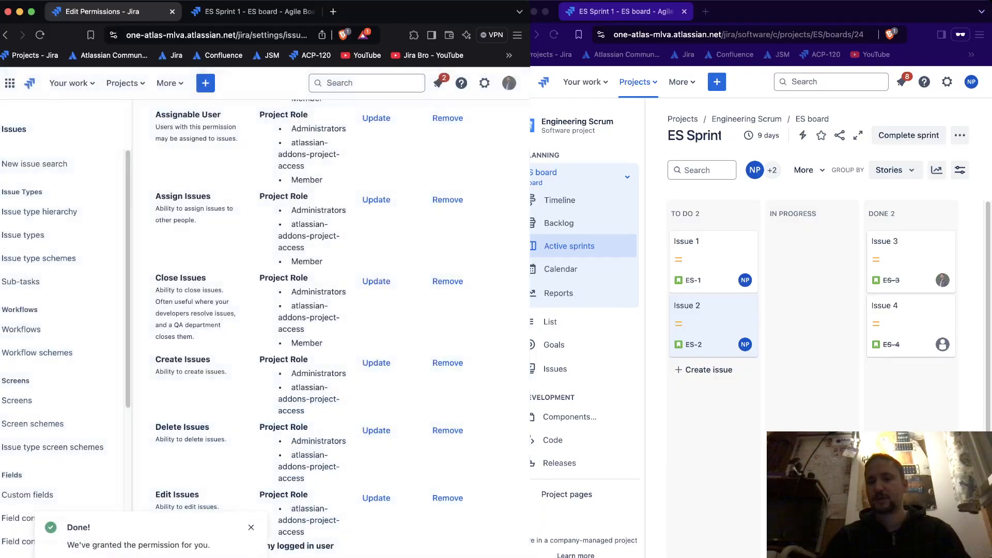
left_click(716, 81)
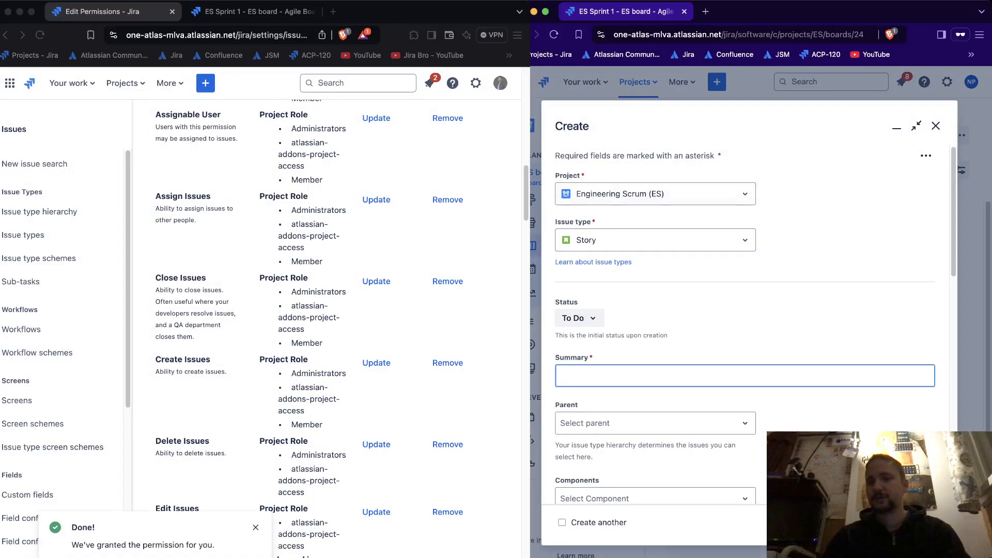
left_click(936, 126)
- Review the Delete Issues permission and its granted project roles in the admin account's permission scheme
scroll(336, 331, "down", 3)
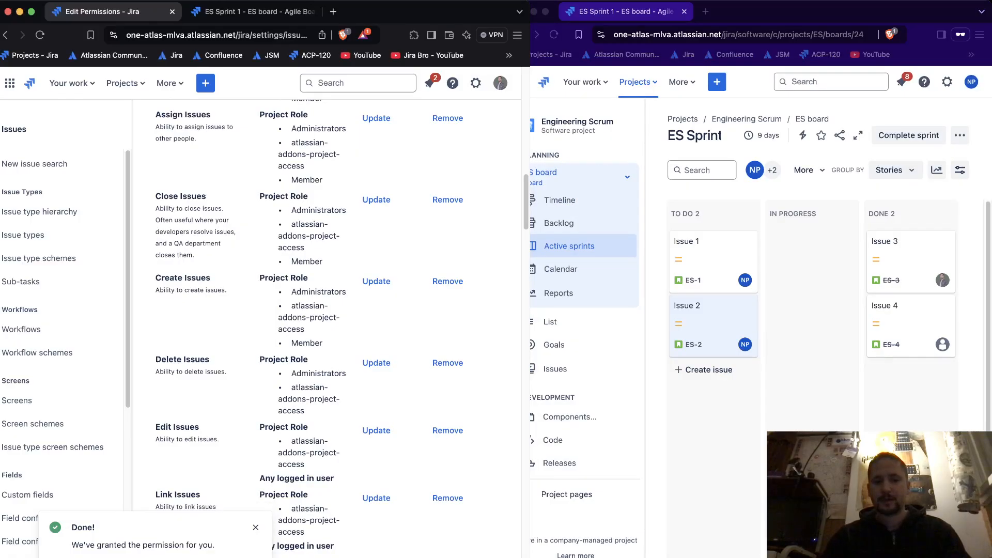
left_click(256, 527)
left_click_drag(155, 359, 209, 359)
left_click(210, 362)
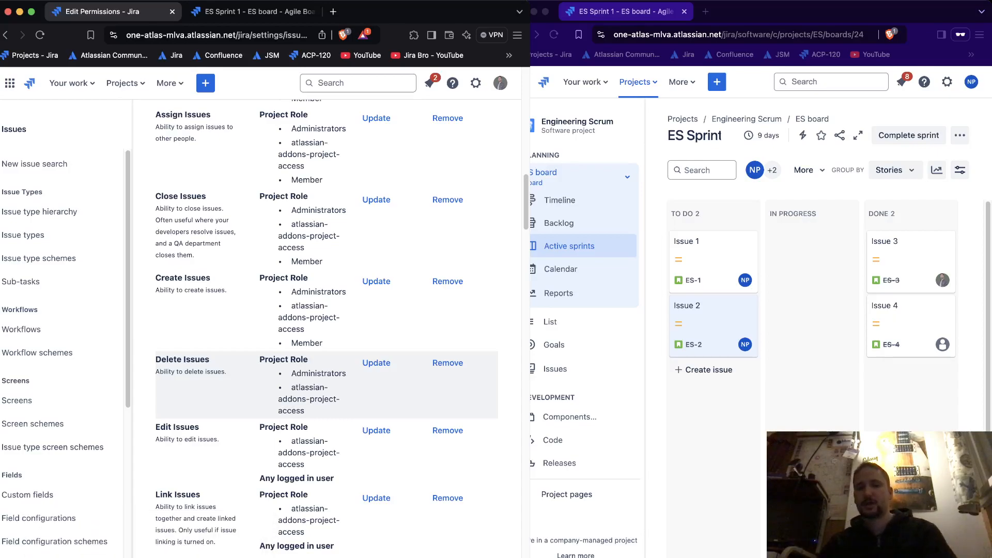
left_click_drag(291, 373, 346, 372)
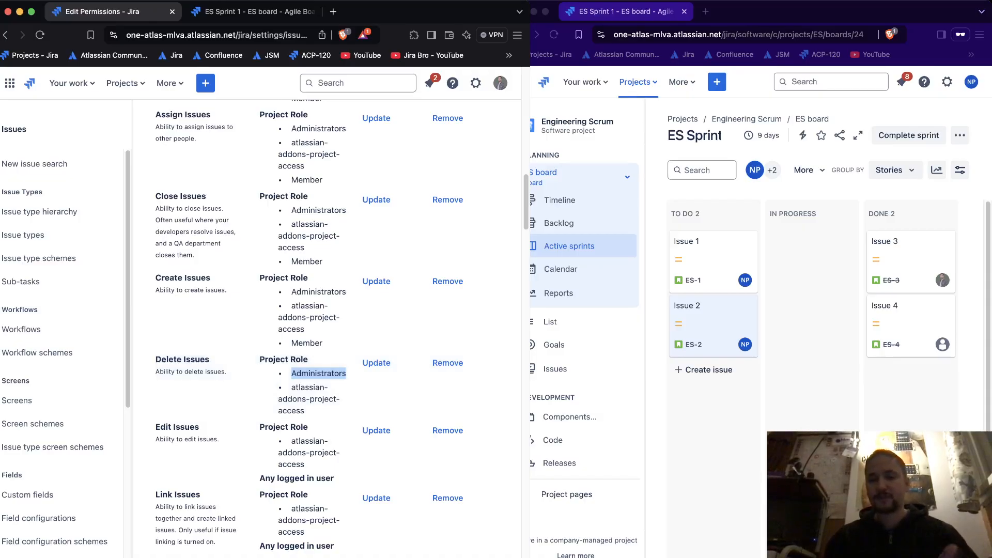
left_click(809, 330)
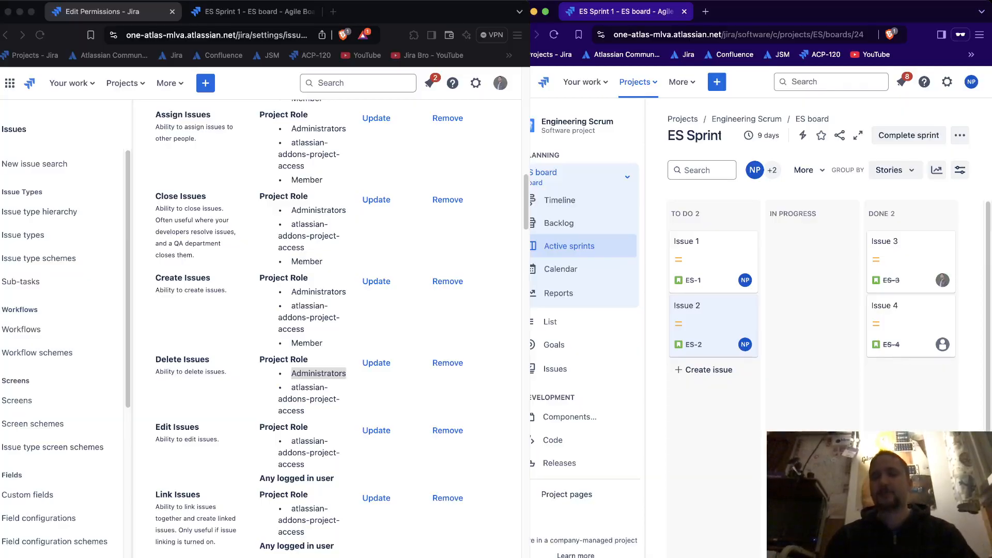
left_click(486, 403)
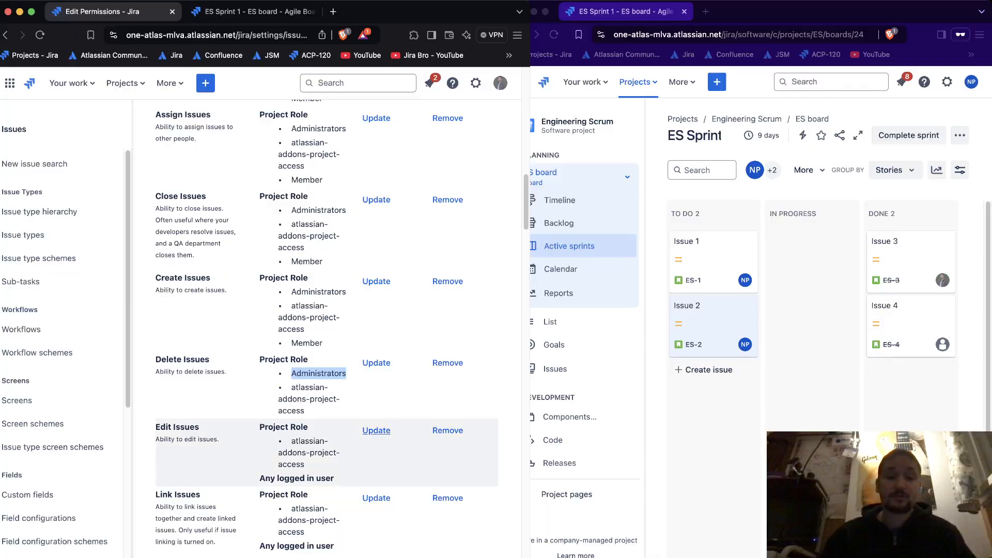
left_click(376, 430)
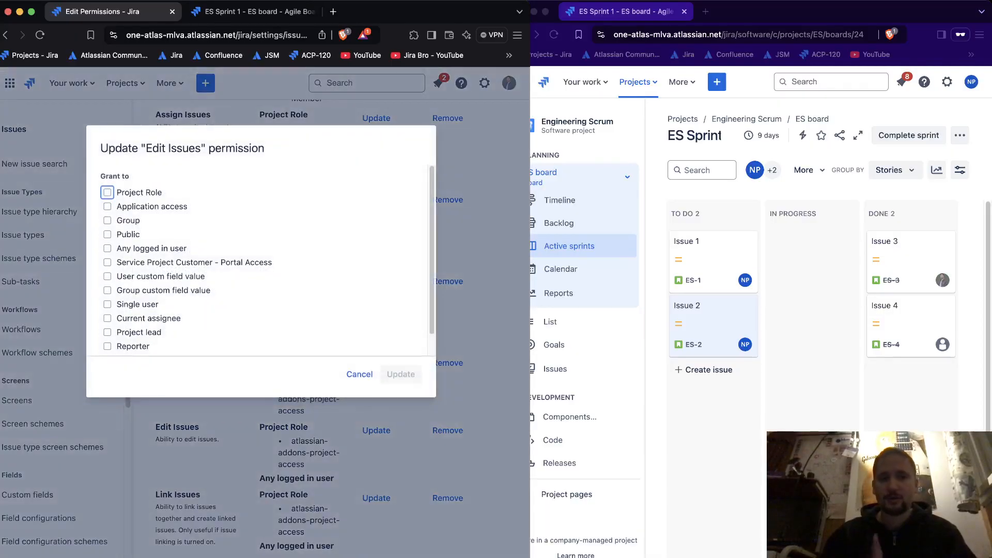
left_click(107, 192)
left_click(203, 214)
left_click(203, 214)
left_click(359, 374)
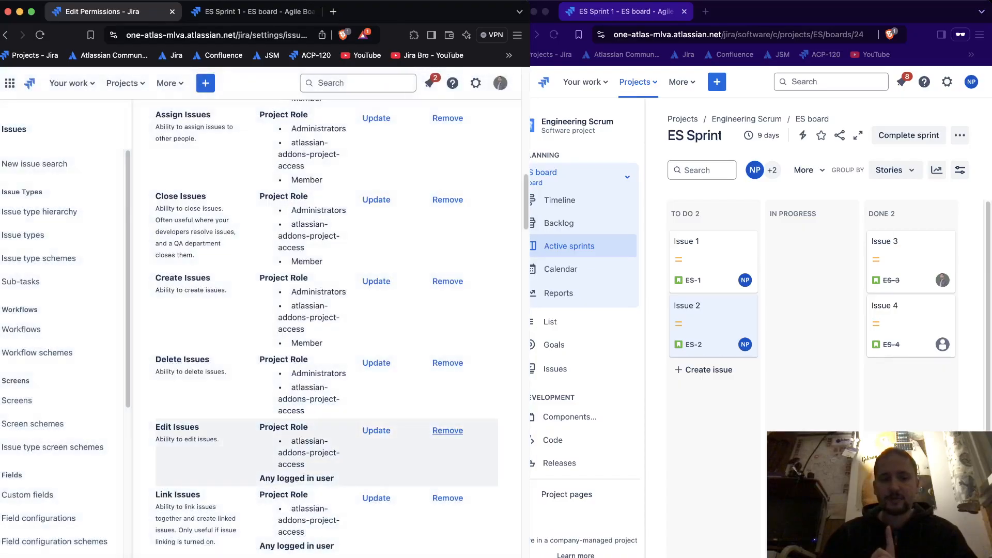
- Remove "Any logged in user" from the Edit Issues permission in the scheme
left_click(447, 430)
left_click(107, 206)
left_click(400, 374)
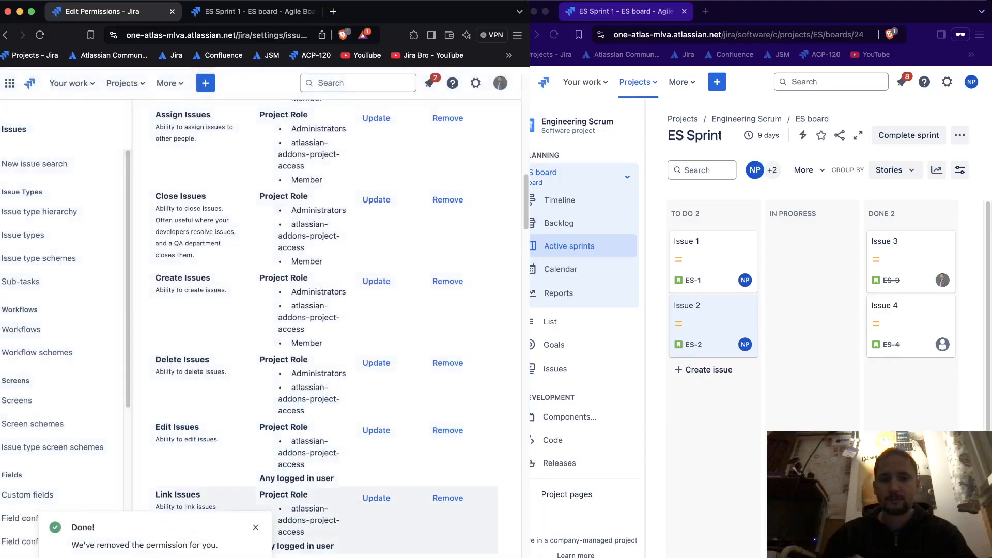
- Grant the Edit Issues permission to the Administrators project role
left_click(376, 430)
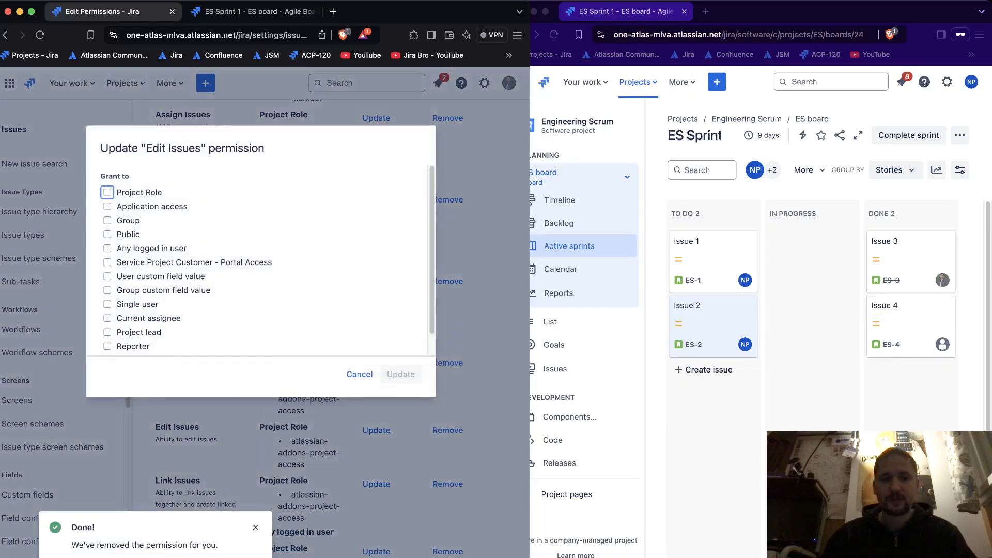
left_click(107, 192)
left_click(203, 214)
left_click(177, 243)
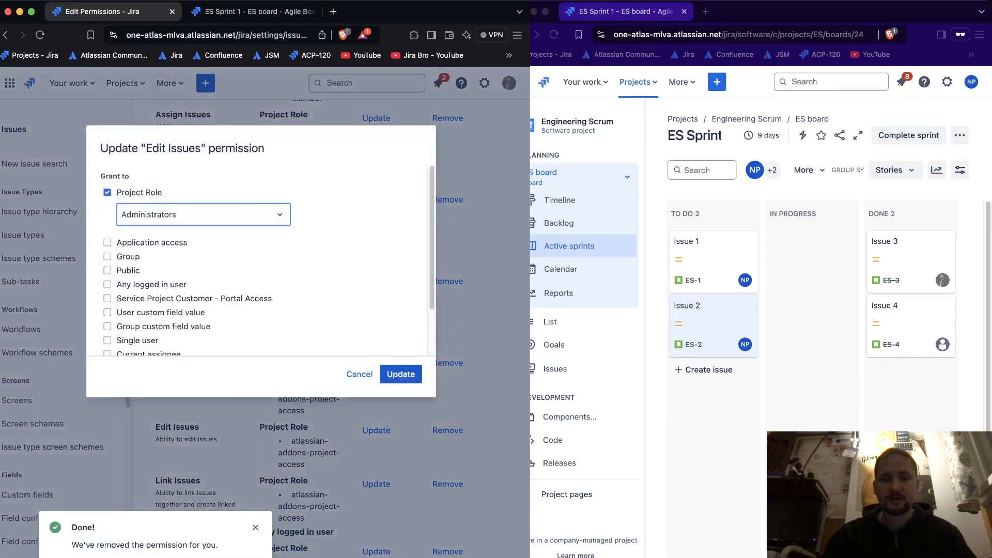
left_click(400, 374)
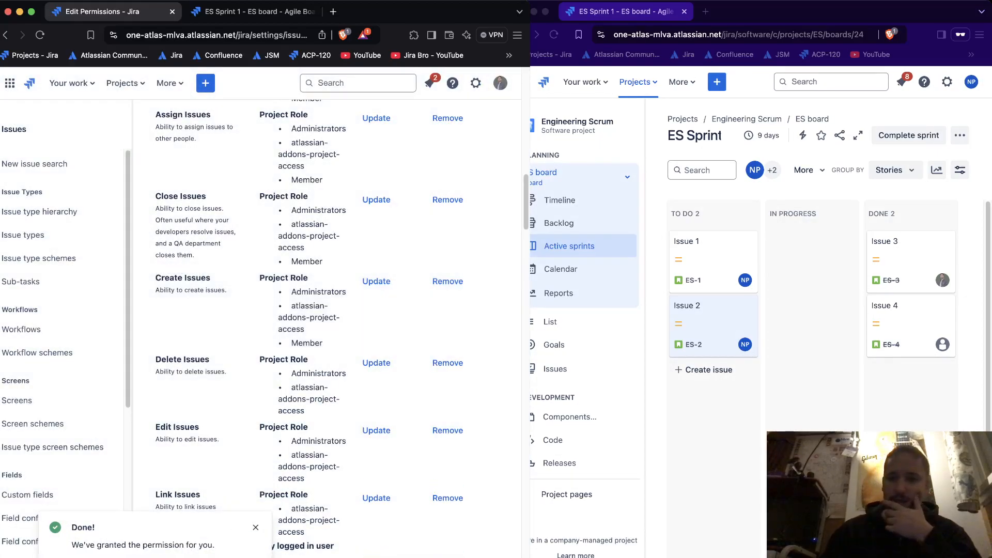
- Open Issue 1 from the other account and check whether its description can be edited
left_click(712, 253)
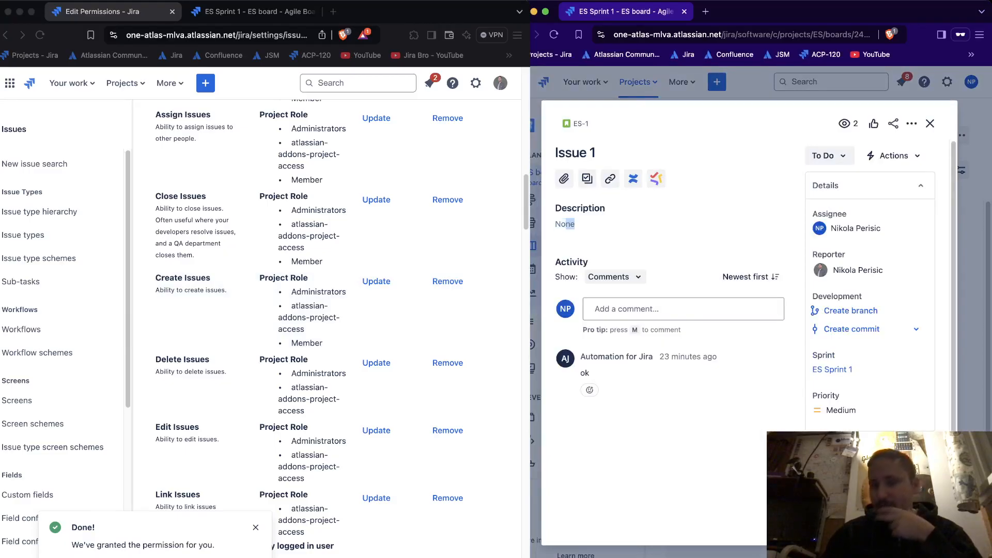
double_click(580, 208)
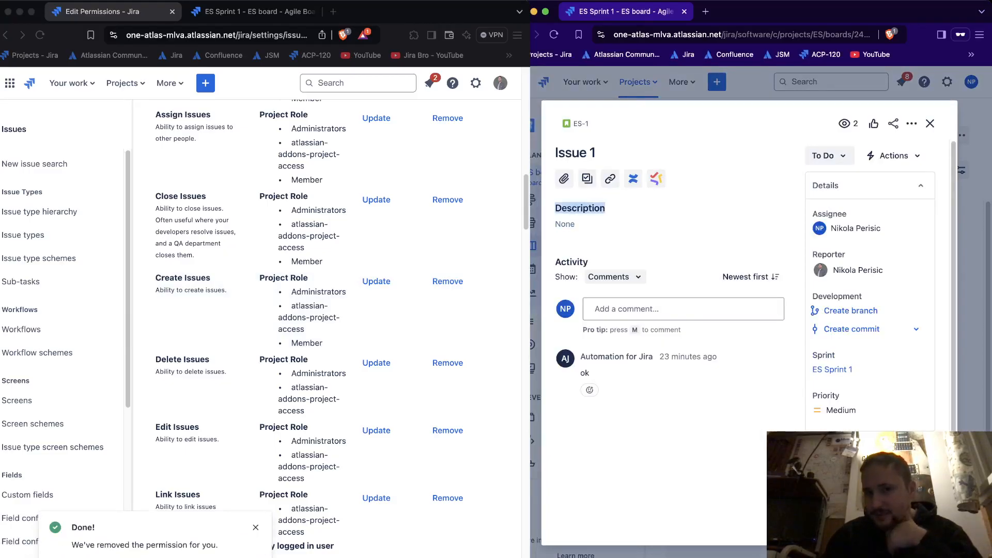
double_click(565, 224)
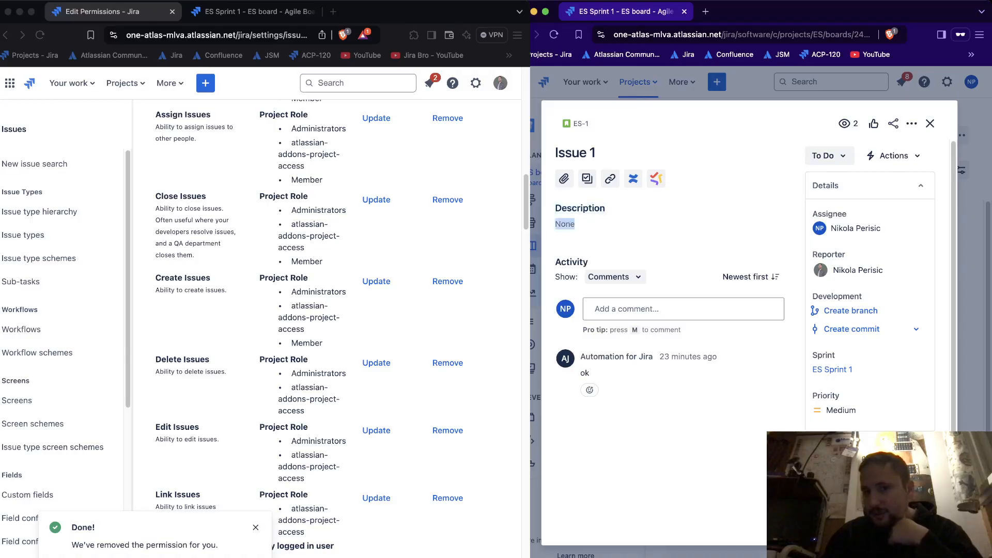
- Try to change the summary of Issue 1 to "Issue change", read the resulting message, and discard the edit
left_click(567, 153)
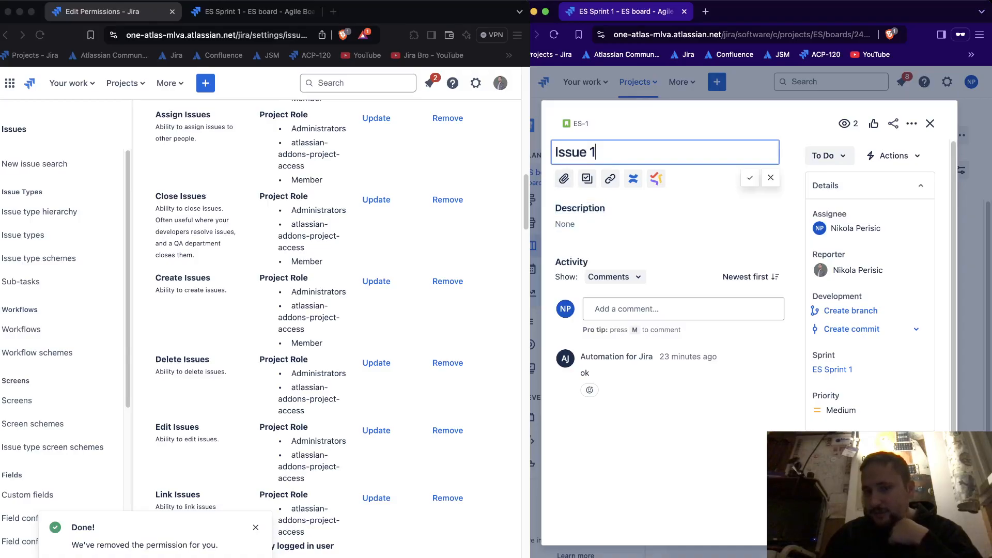
key("ctrl+a")
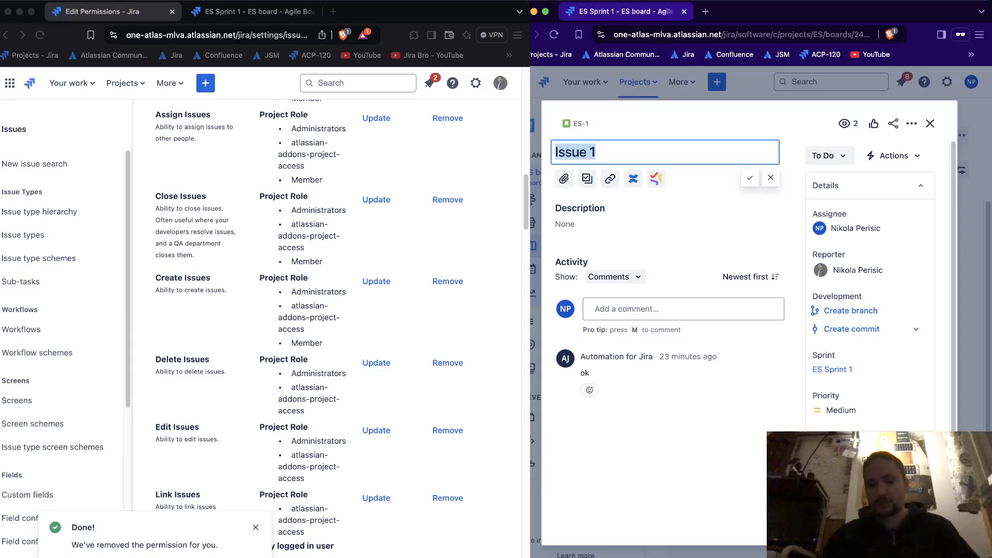
key("BackSpace")
type("Issue cg")
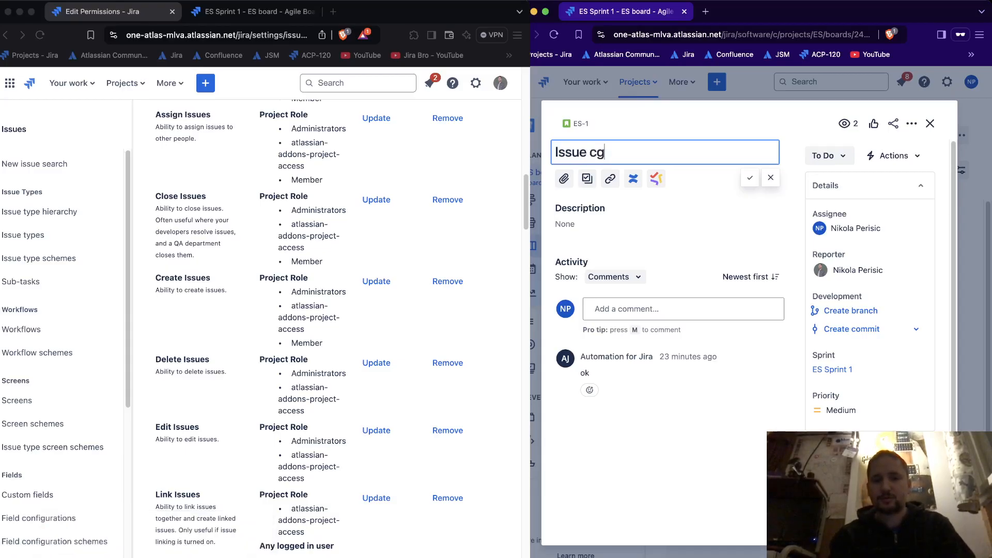
key("BackSpace")
type("hange")
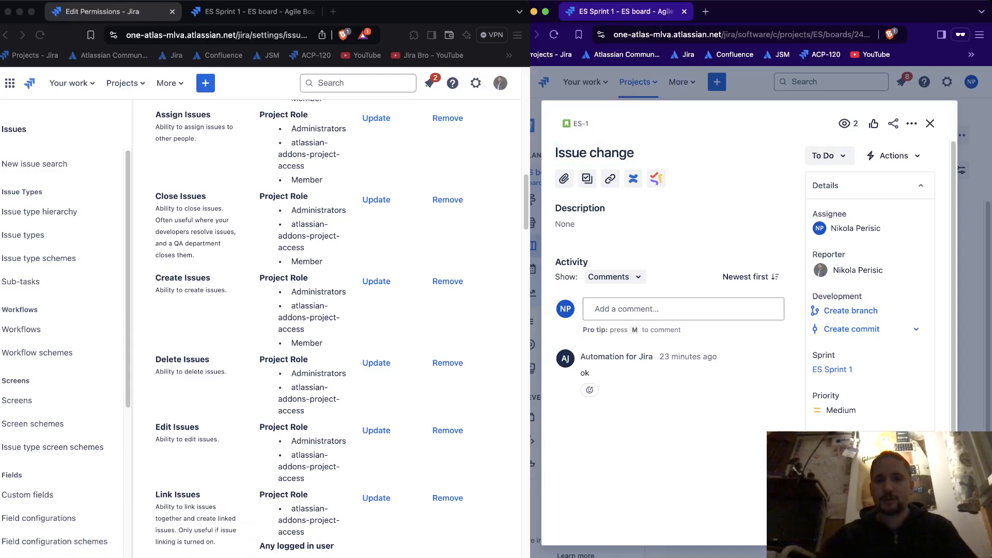
key("Return")
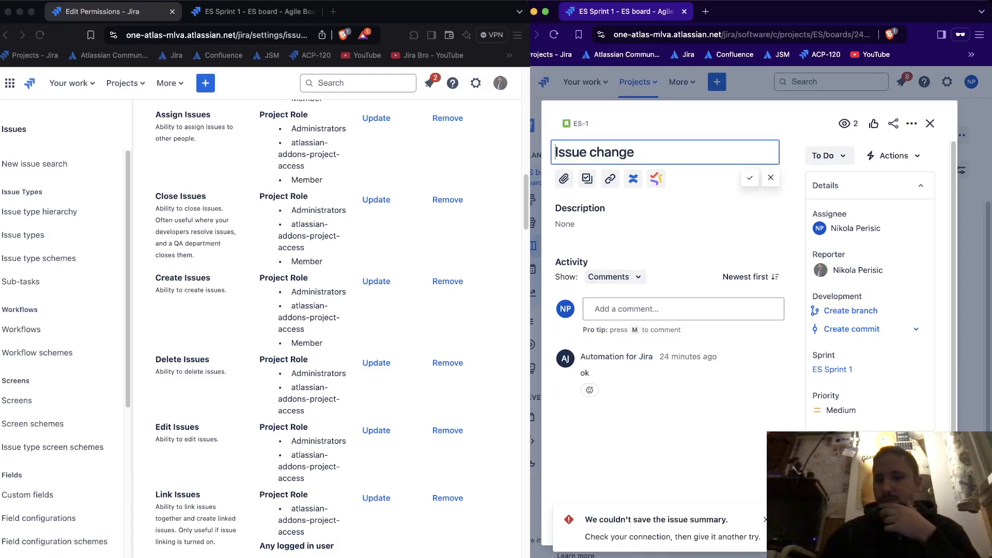
left_click_drag(591, 537, 761, 537)
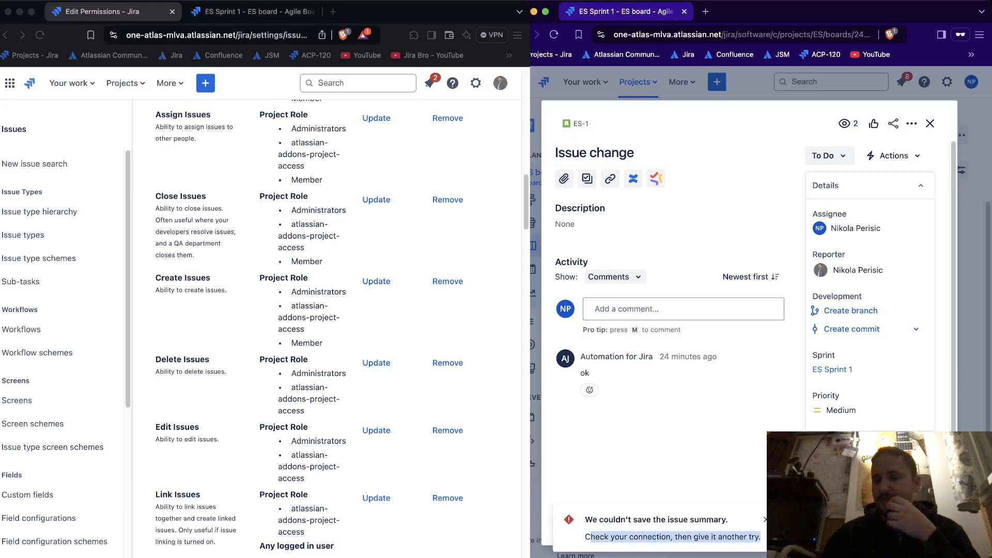
left_click(759, 537)
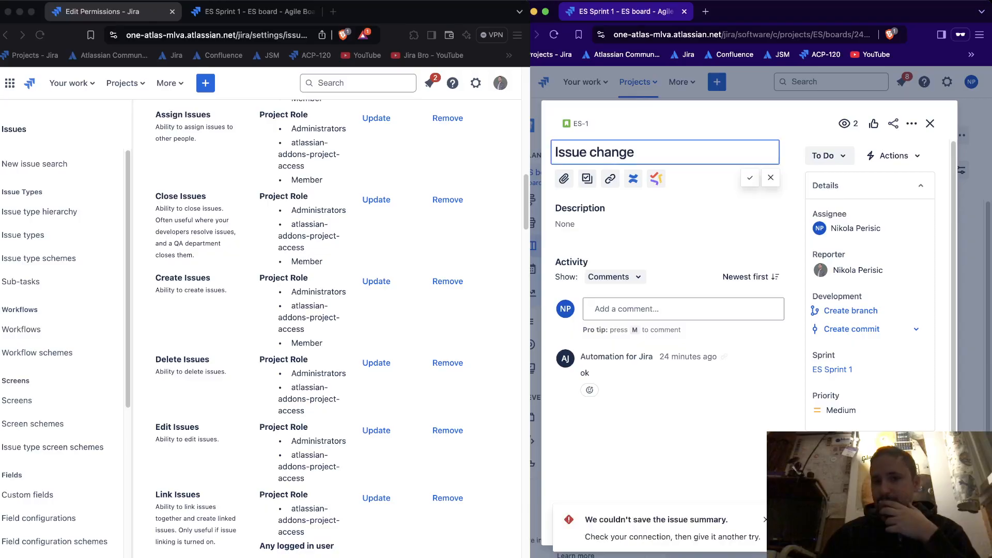
left_click(769, 177)
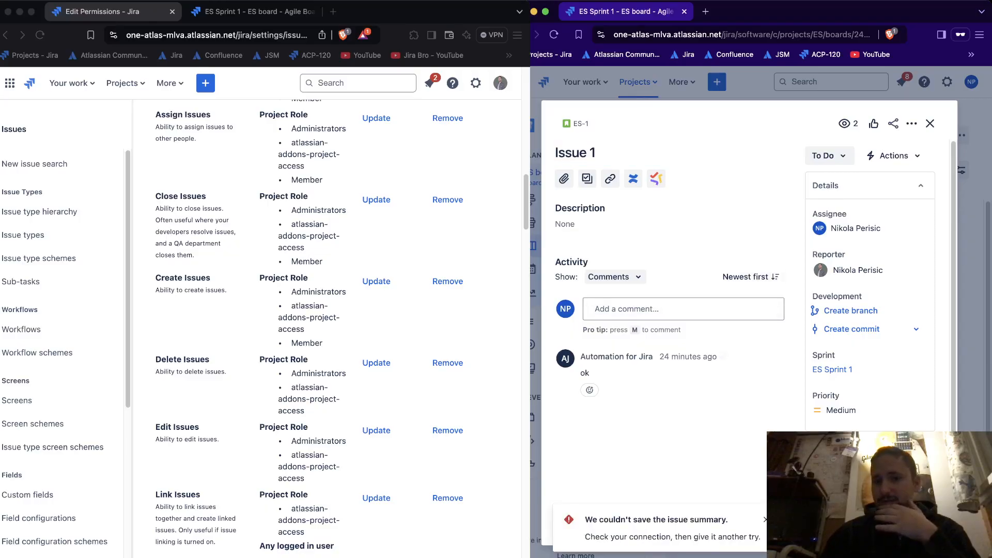
- Read and dismiss the error message on Issue 1, and check whether its priority can be edited
left_click_drag(584, 537, 760, 537)
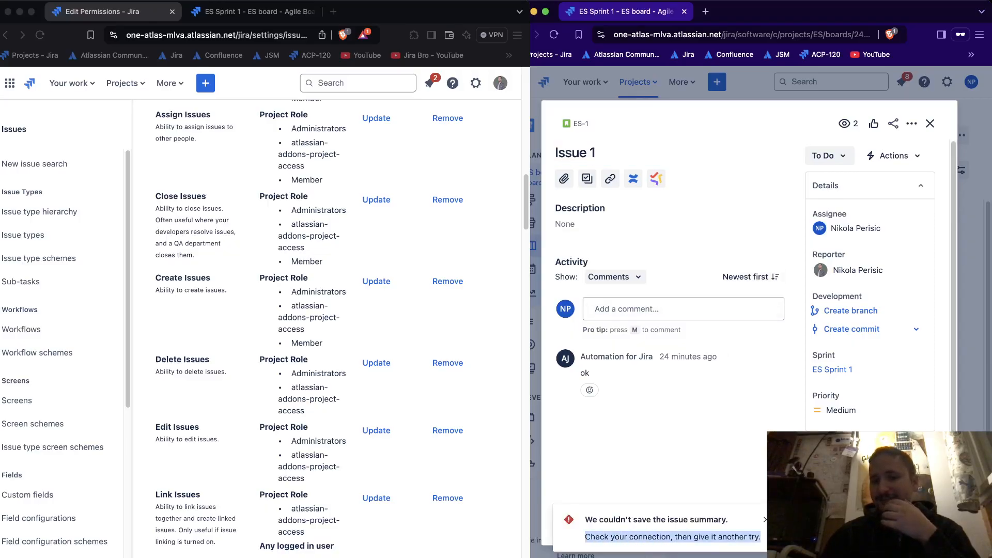
left_click(768, 520)
left_click(768, 519)
left_click(768, 520)
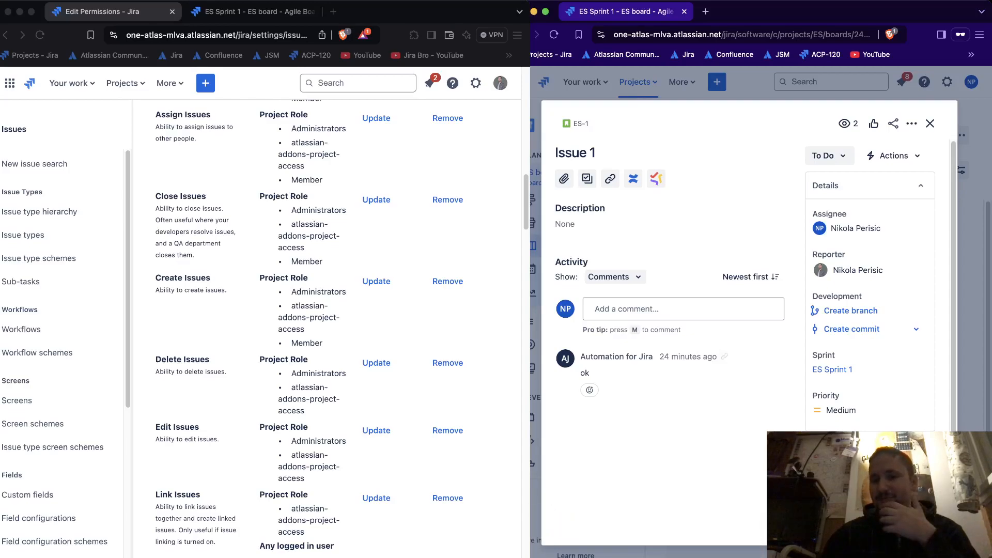
double_click(841, 411)
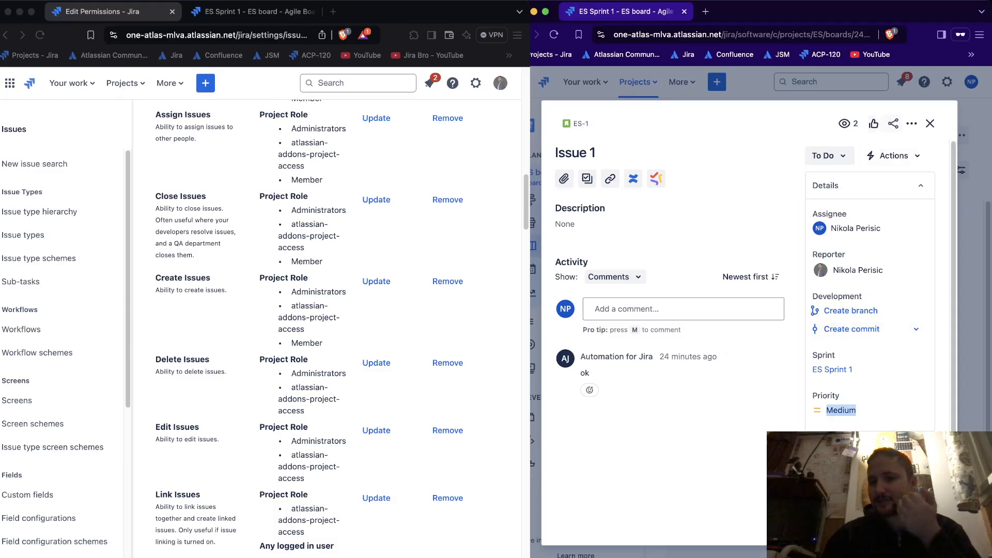
- Try to convert Issue 1 to a subtask, read the resulting message, and return to the sprint board
left_click(911, 124)
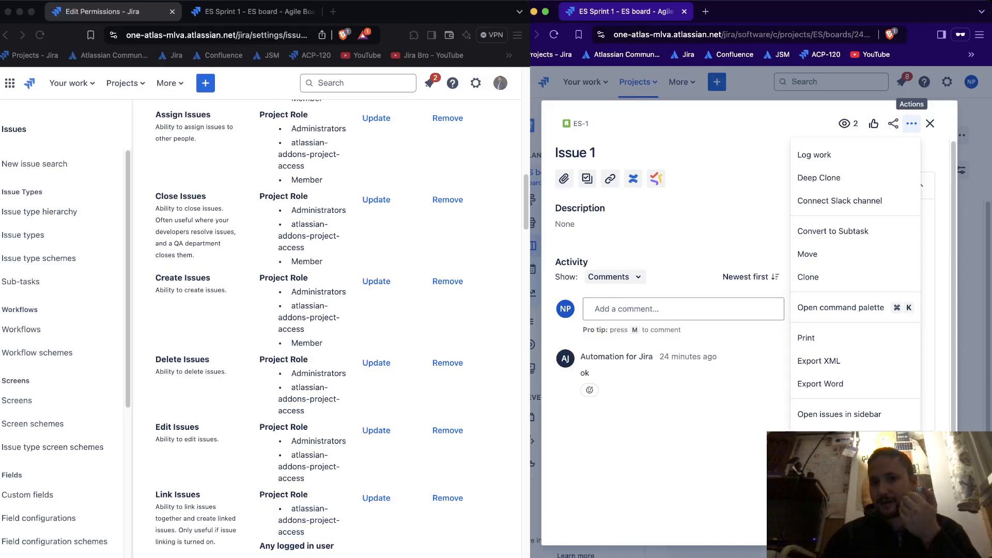
left_click(832, 231)
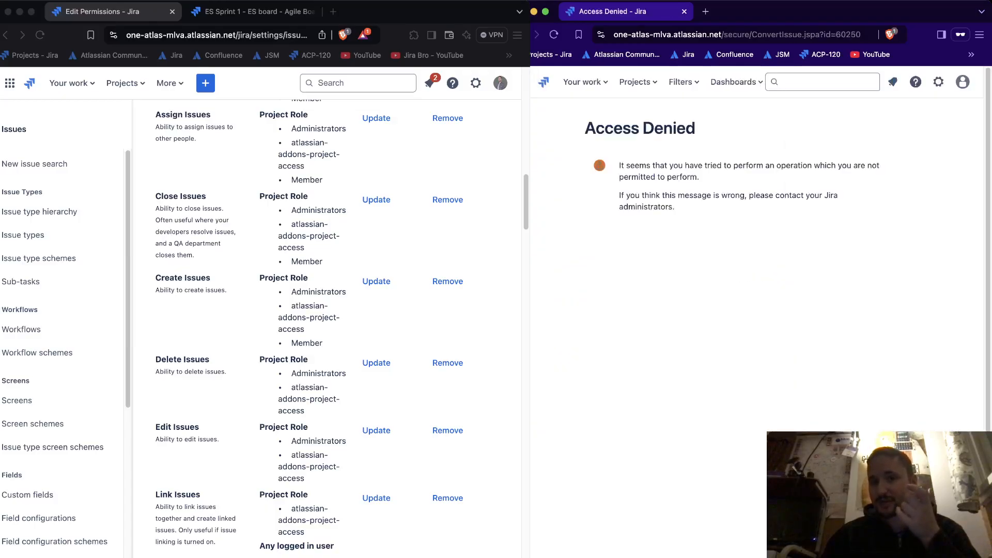
left_click_drag(584, 128, 695, 128)
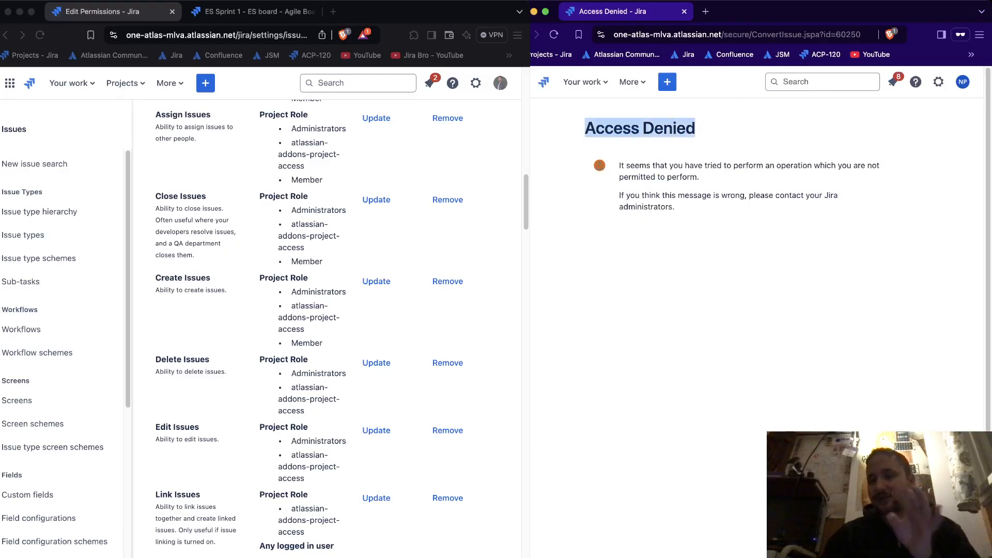
key("super+[")
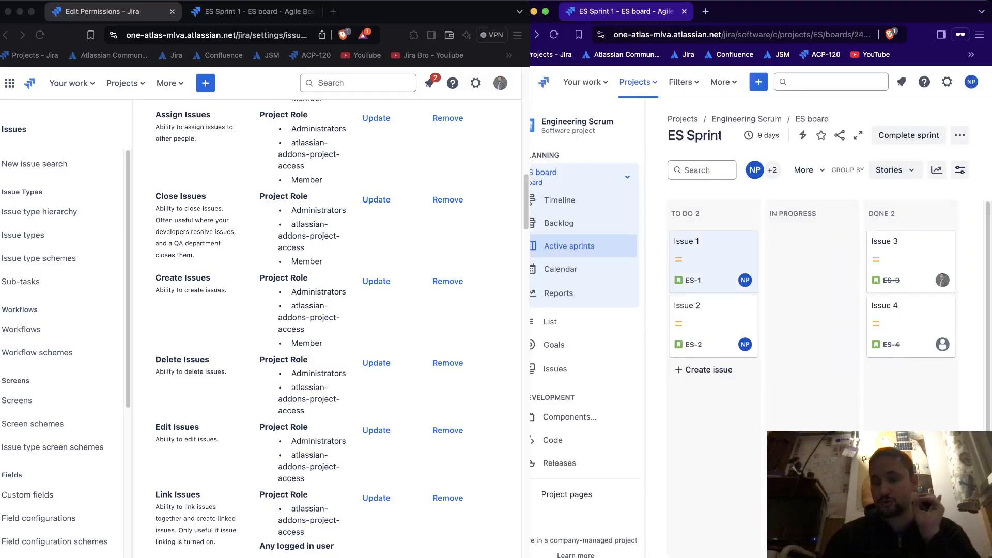
- Reopen Issue 1 from the other account and check whether an attachment can be added, without attaching a file
left_click(713, 258)
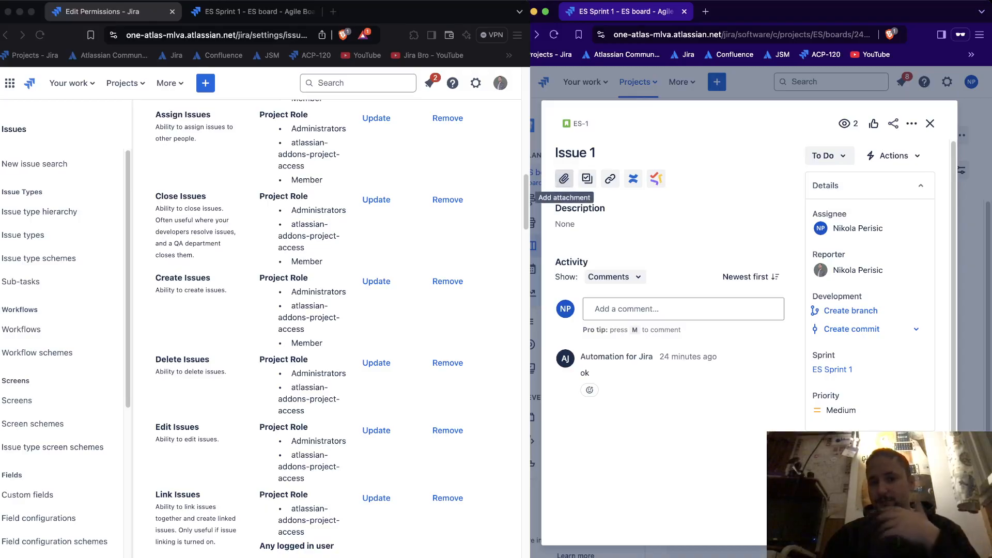
left_click(563, 178)
key("Escape")
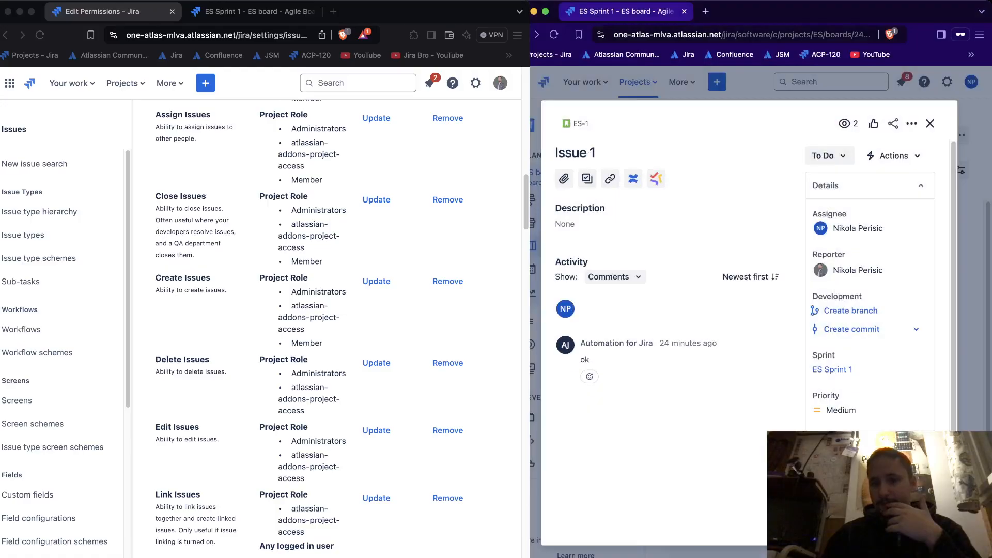
- Add the comment "i can comment" to Issue 1 from the other account
scroll(310, 328, "down", 4)
scroll(309, 328, "up", 2)
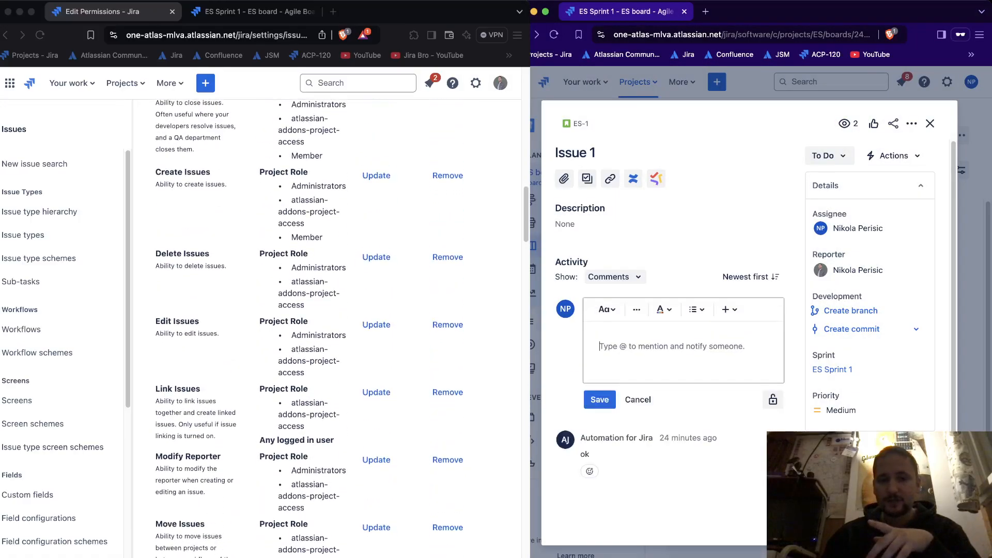
scroll(309, 328, "up", 1)
type("i can commeny")
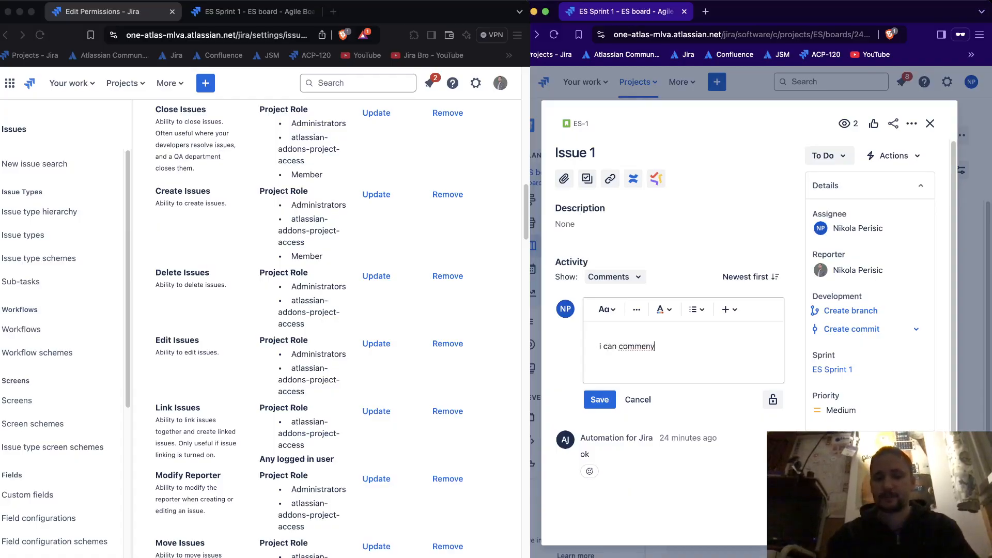
key("BackSpace")
type("t")
left_click(599, 399)
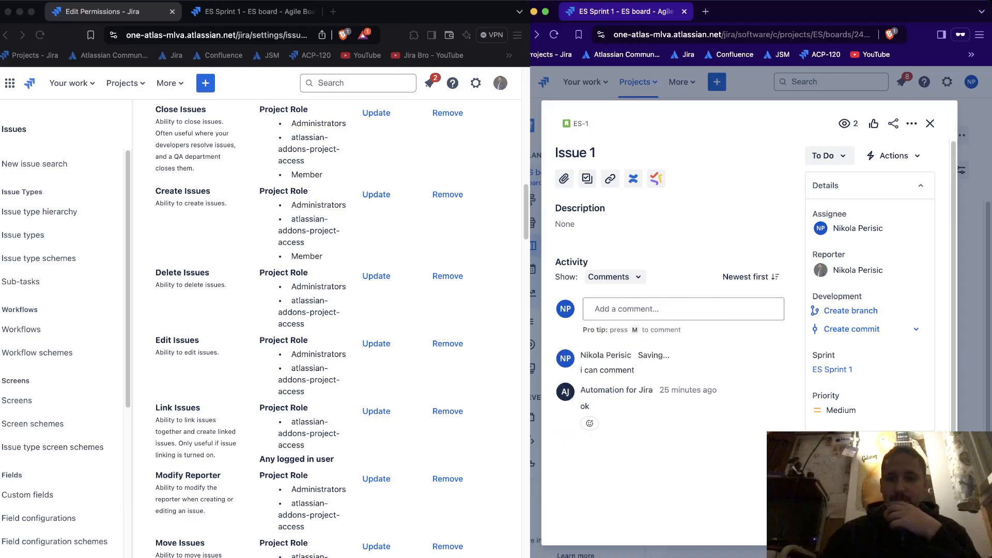
left_click_drag(584, 372, 634, 373)
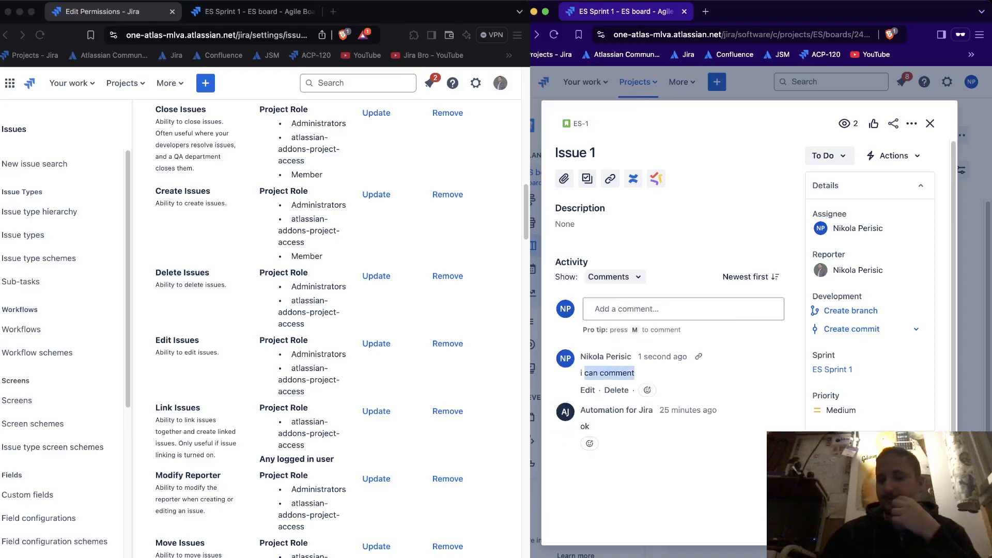
left_click(392, 373)
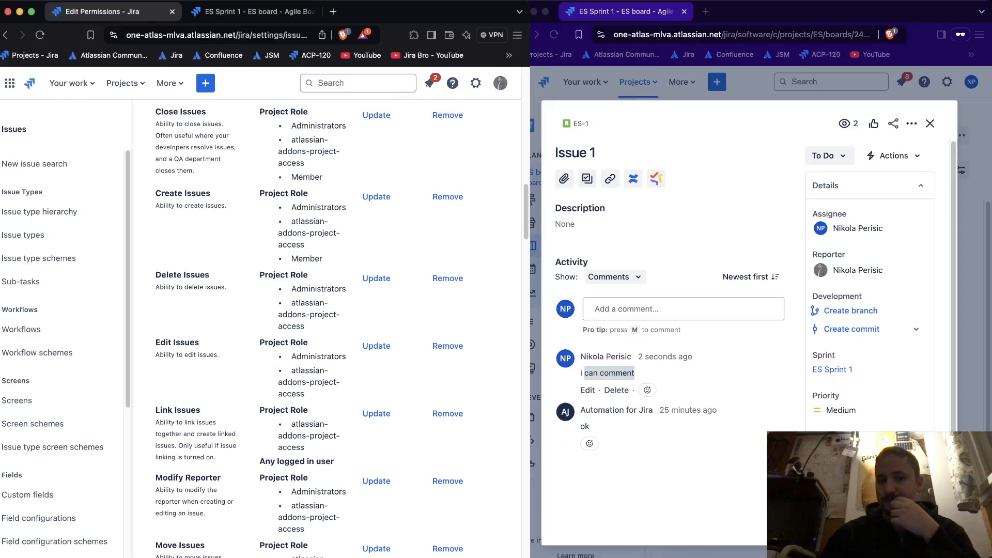
left_click(687, 380)
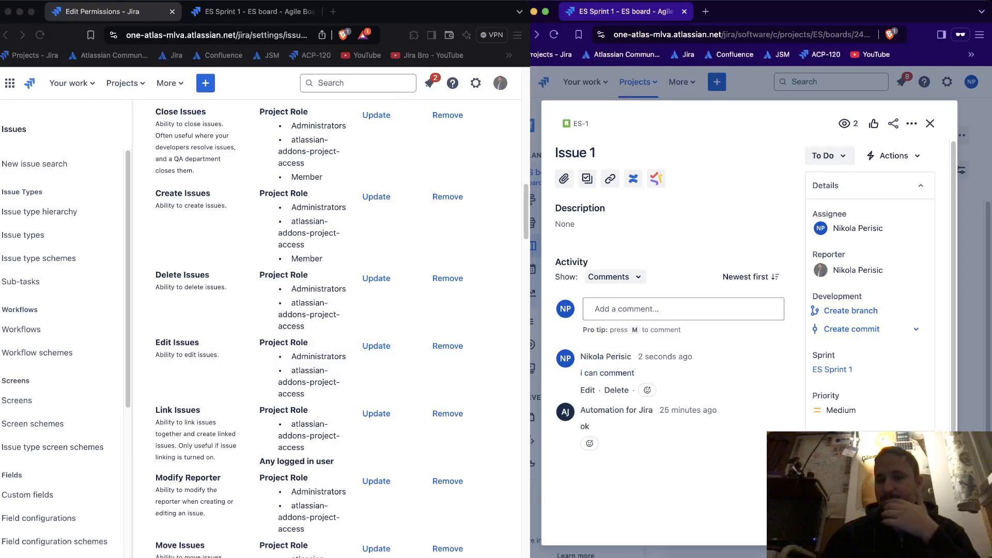
- Check whether the description and the detail fields of Issue 1 can be edited from the other account
mouse_move(576, 224)
left_mouse_down()
mouse_move(555, 225)
mouse_move(570, 224)
left_mouse_up()
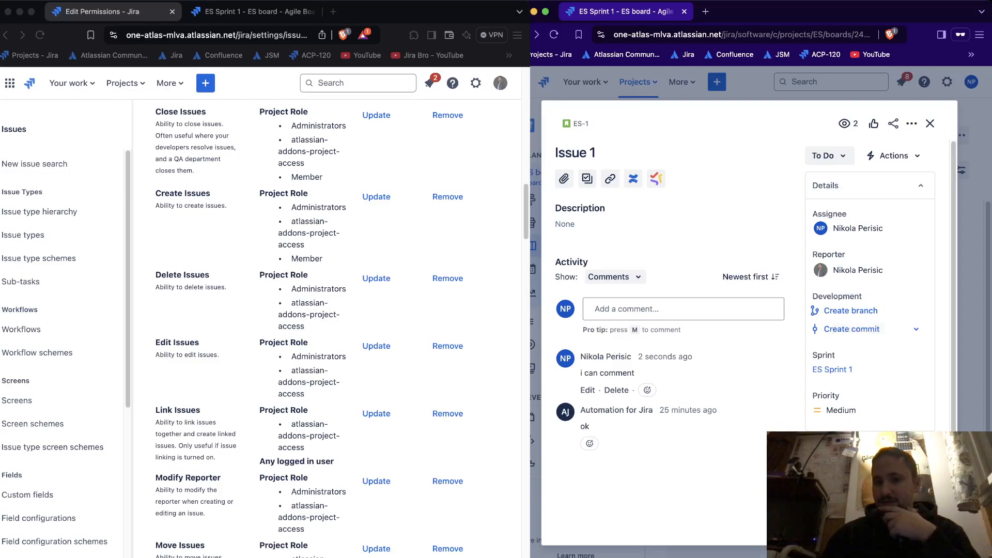
scroll(851, 328, "down", 1)
scroll(851, 361, "down", 1)
left_click(852, 425)
scroll(852, 403, "down", 2)
left_click(852, 392)
left_click(799, 388)
scroll(836, 361, "down", 2)
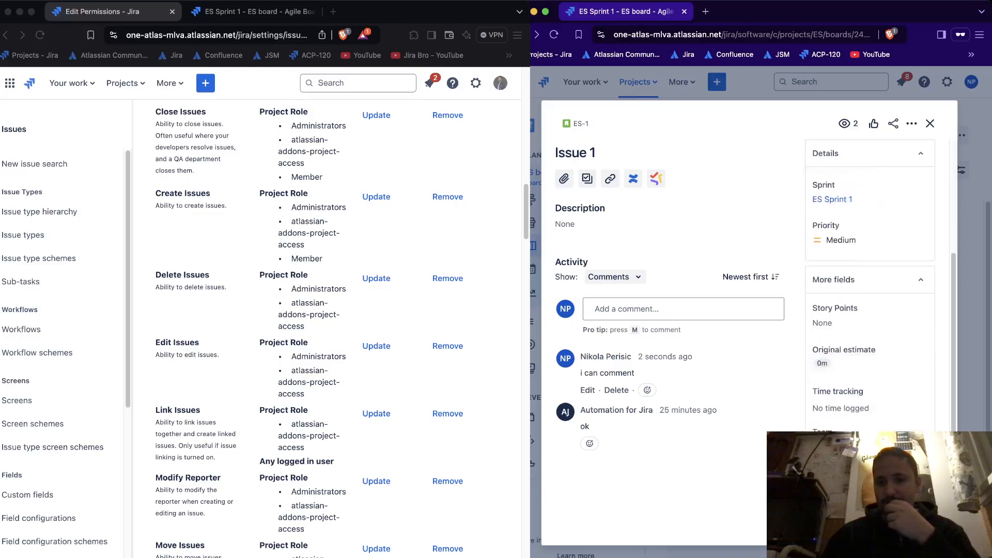
- Open the Story Points field of Issue 1 for editing, look over the remaining fields, and close the issue
left_click(847, 323)
type("20")
key("Return")
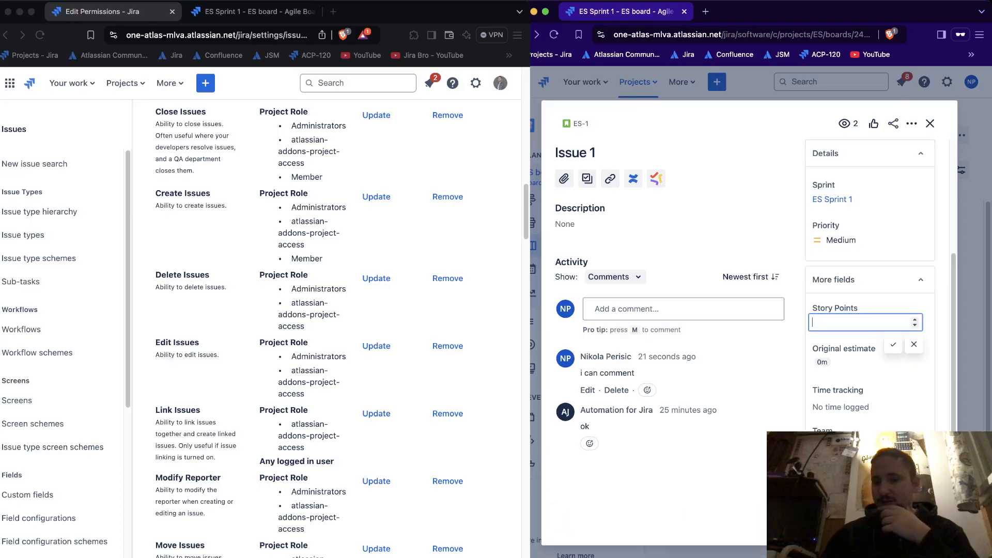
scroll(868, 410, "down", 1)
scroll(867, 410, "up", 1)
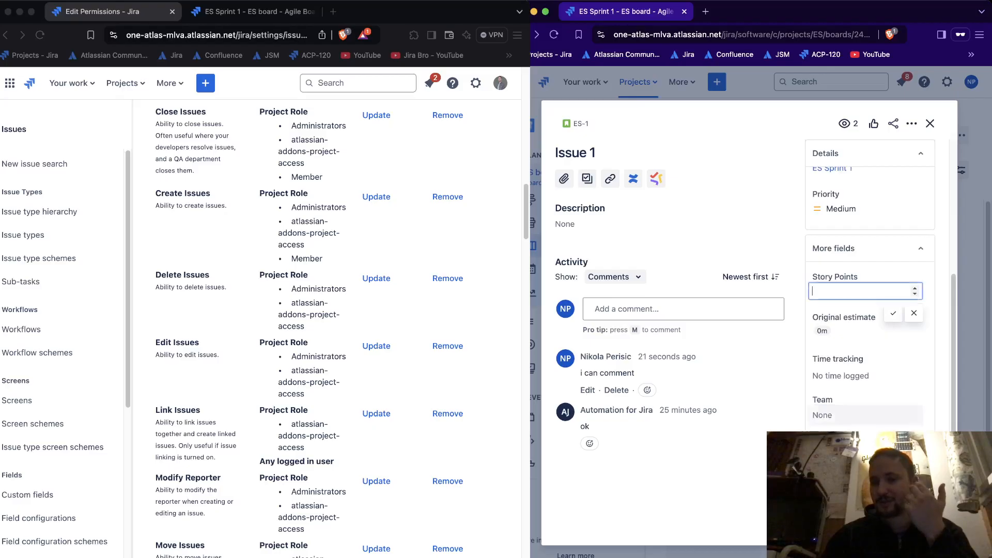
scroll(873, 331, "up", 4)
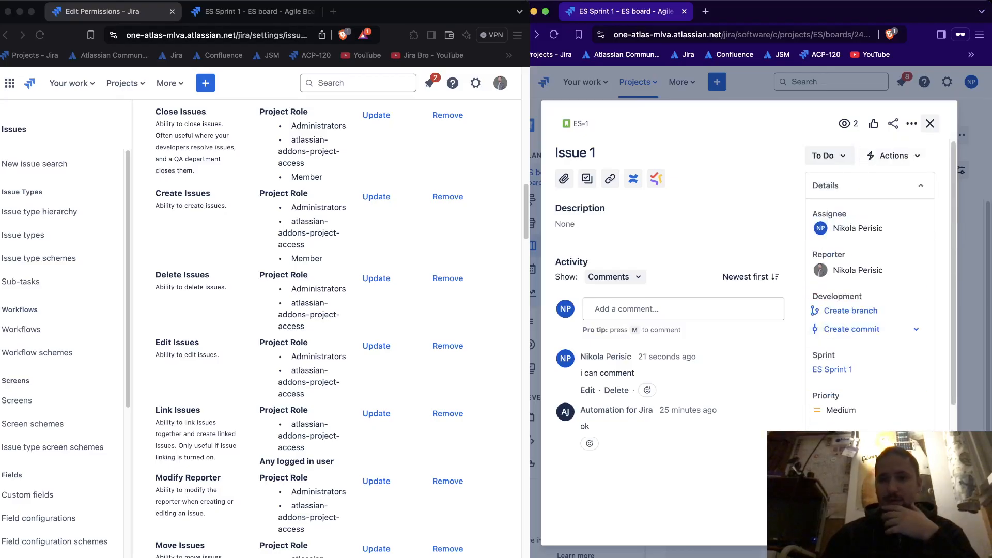
left_click(930, 124)
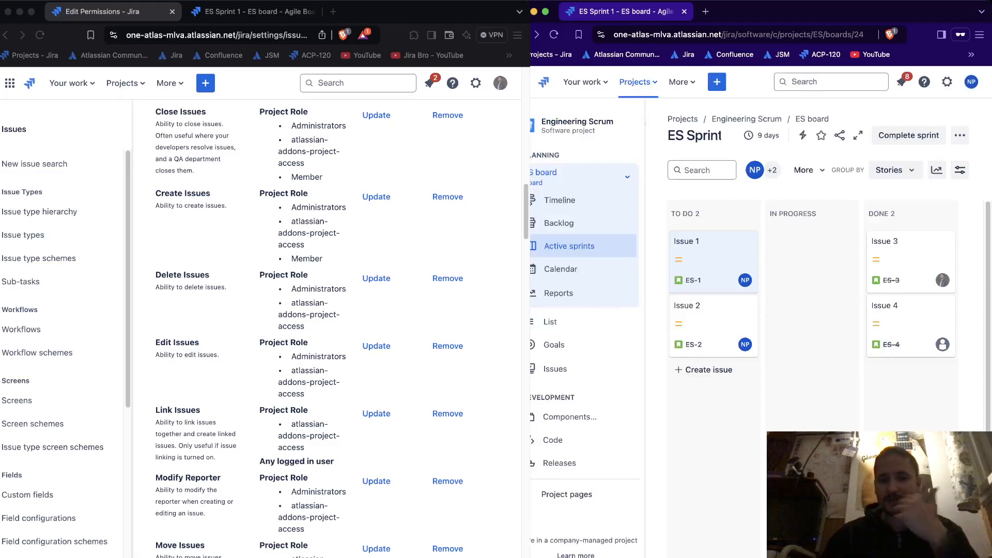
- Grant the Edit Issues permission to the Member project role
left_click(376, 345)
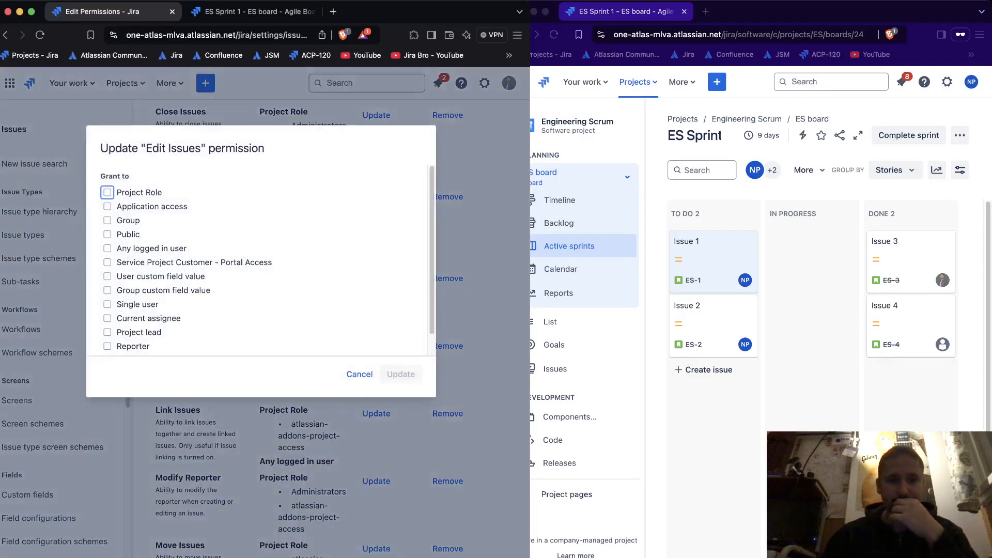
left_click(108, 207)
left_click(108, 206)
left_click(107, 193)
left_click(203, 214)
left_click(138, 282)
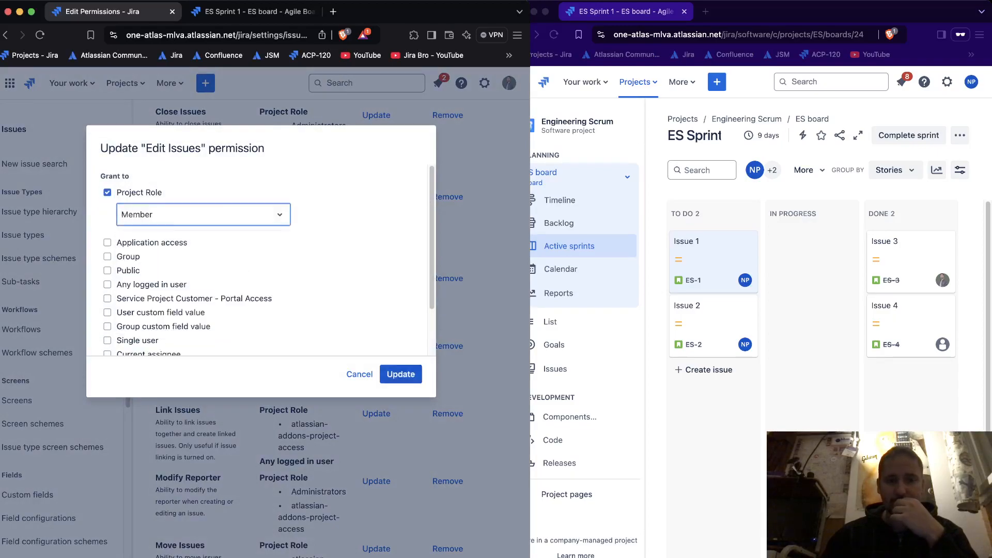
left_click(401, 374)
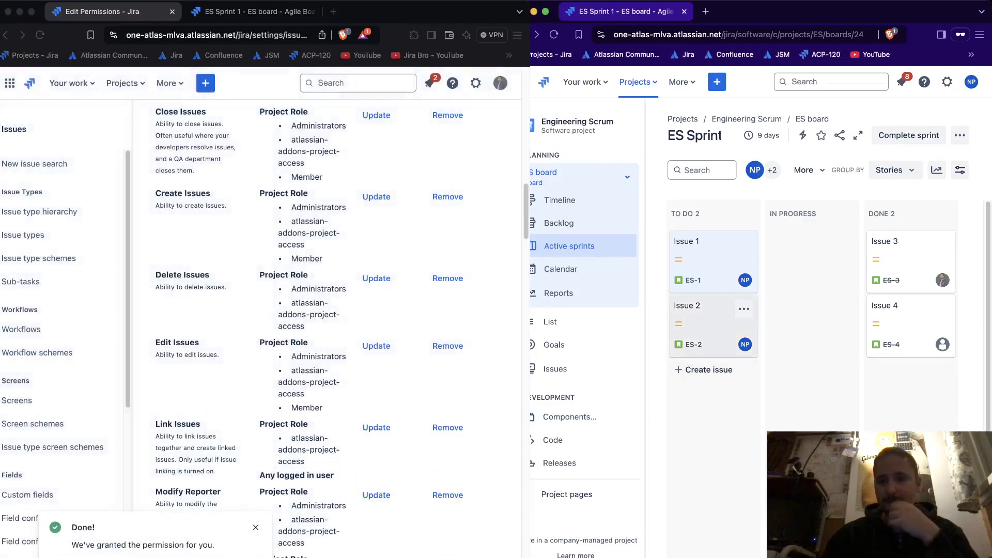
- Open Issue 2 from the other account, start editing its description, and change its summary to "Issue changed"
left_click(713, 320)
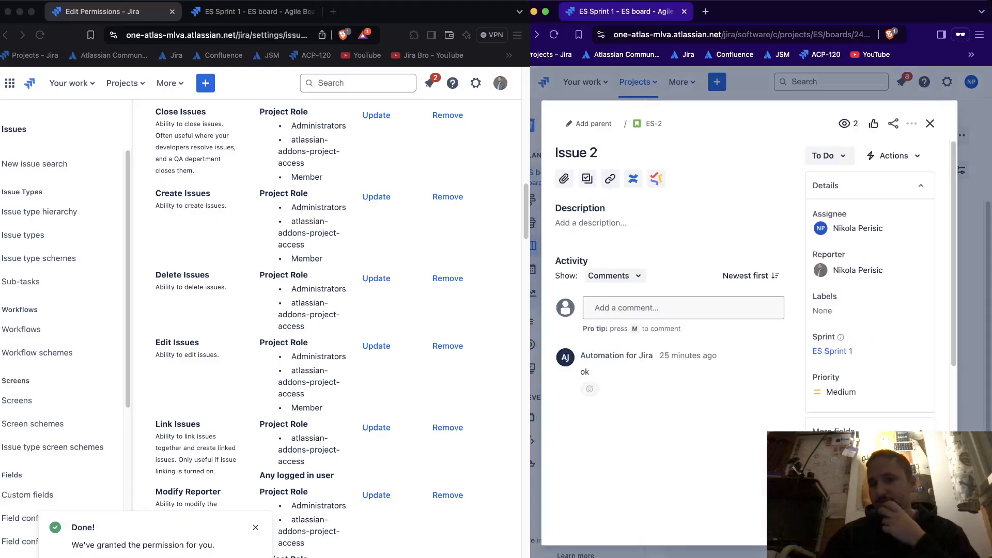
left_click(586, 224)
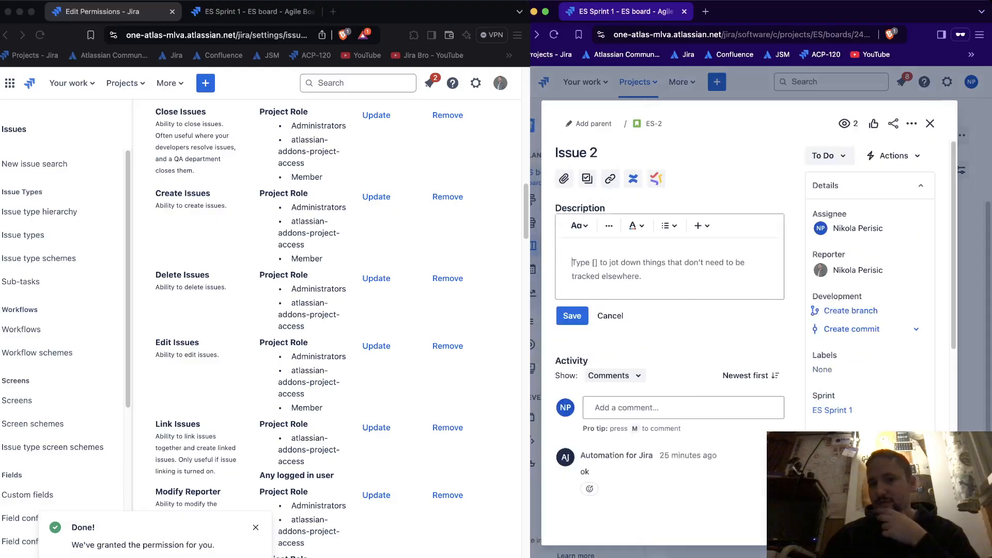
left_click(590, 153)
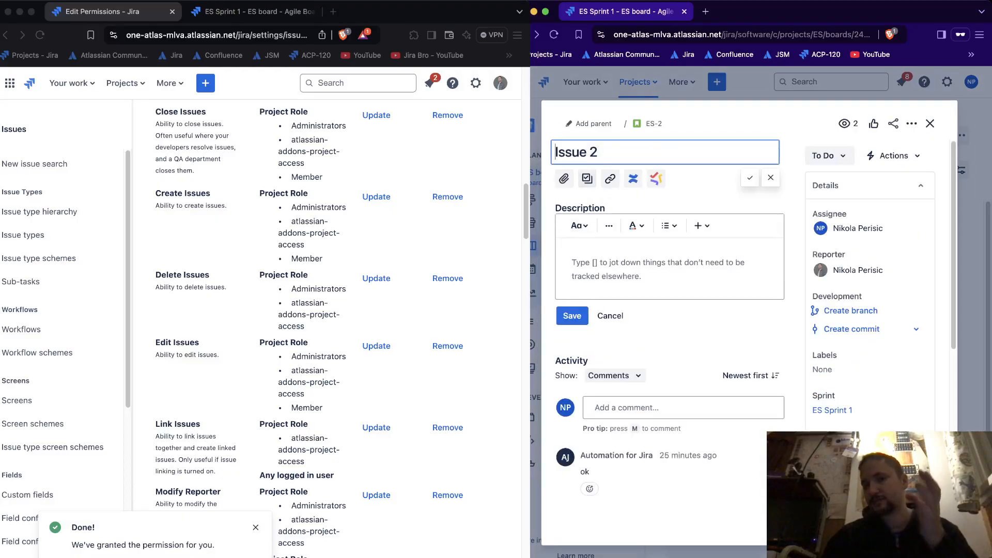
key("BackSpace")
type("changed")
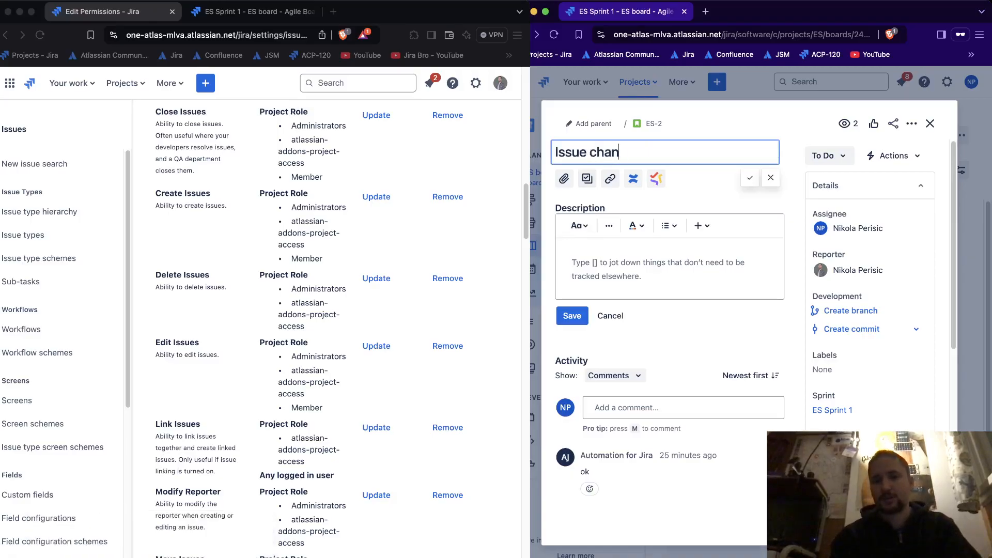
key("Return")
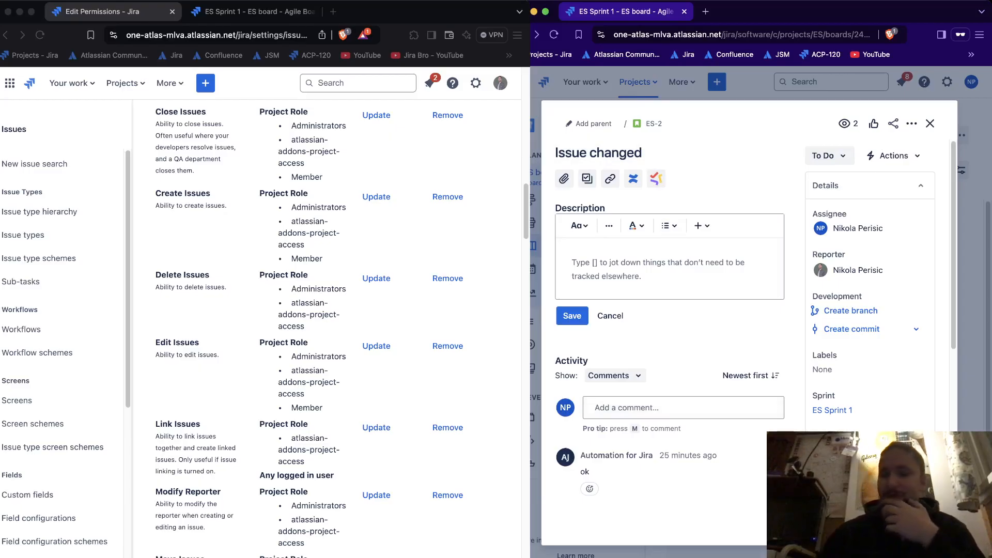
- Set the priority of issue ES-2 to High and its story points to 2
scroll(870, 287, "down", 1)
left_click(852, 435)
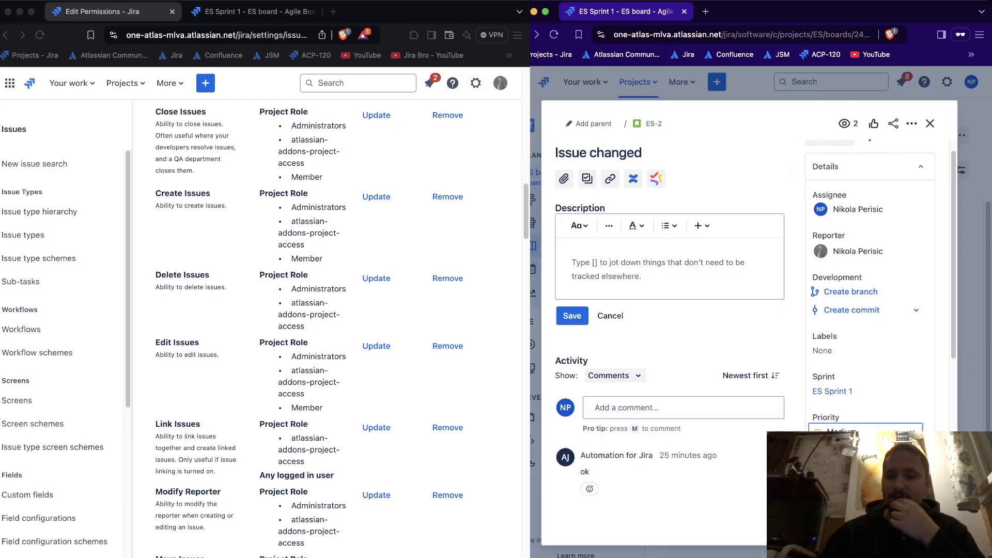
left_click(852, 475)
scroll(870, 309, "down", 5)
left_click(838, 280)
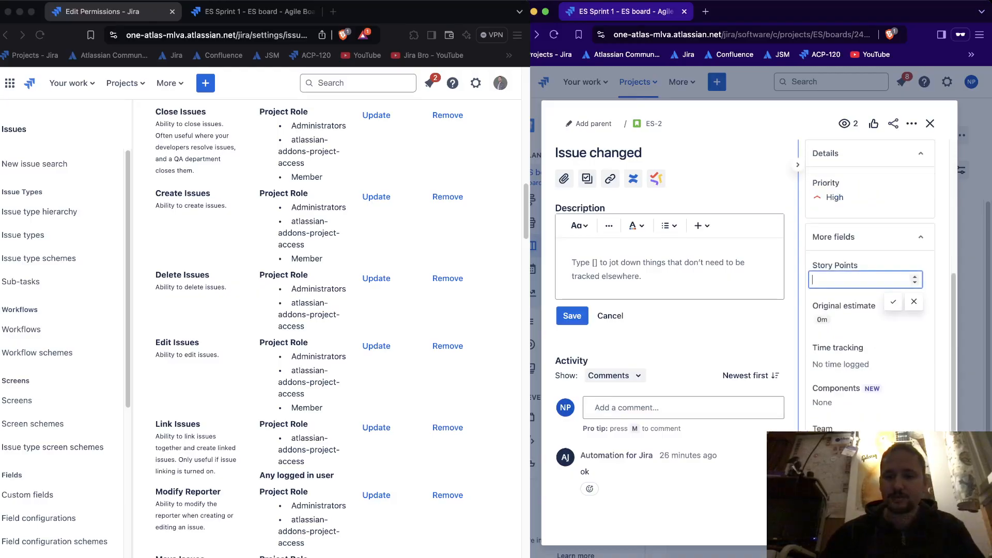
type("2")
key("Return")
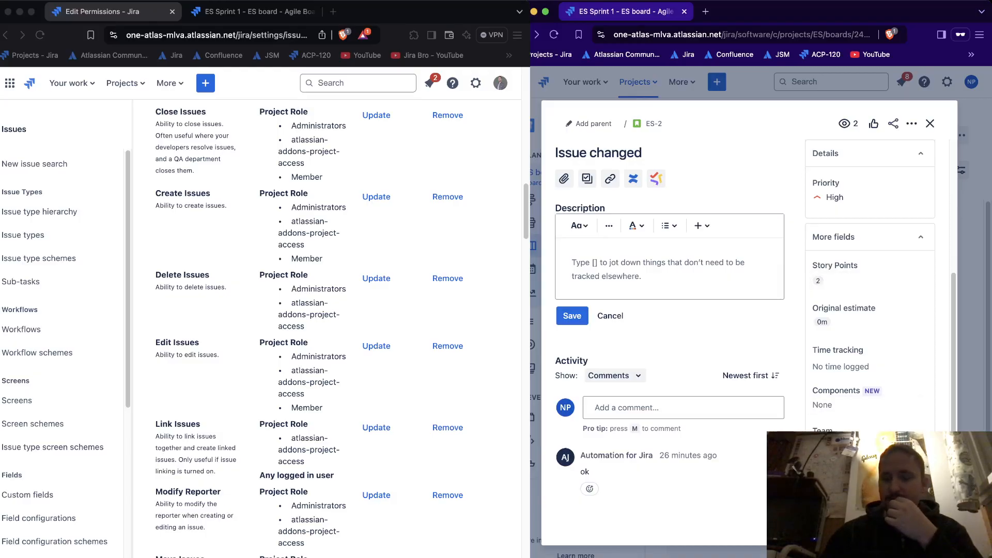
- Discard the open description edit on ES-2 and close the issue
scroll(867, 284, "down", 3)
scroll(868, 284, "up", 5)
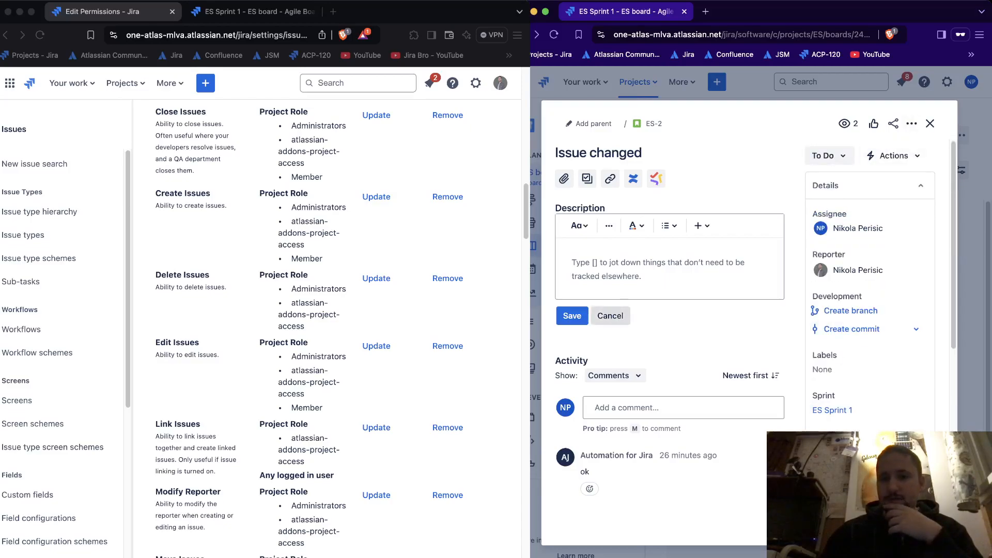
left_click(610, 315)
left_click(929, 124)
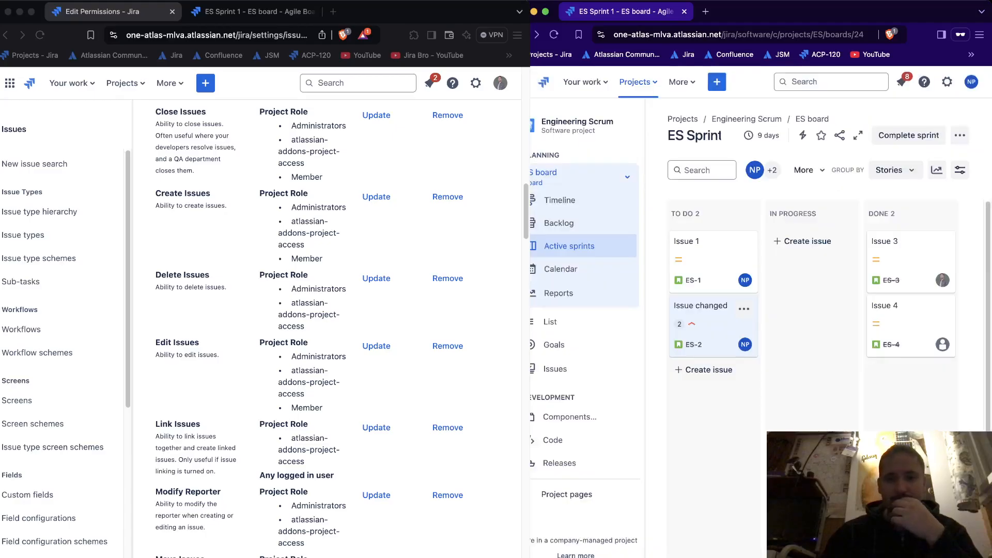
- Remove "Any logged in user" from the Link Issues permission in the permission scheme
scroll(310, 329, "down", 3)
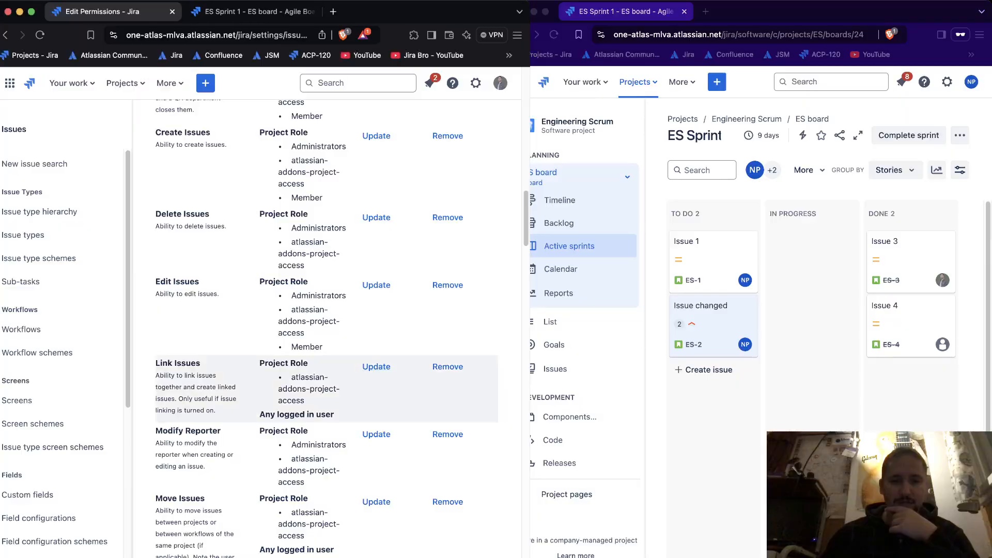
left_click(447, 367)
left_click(108, 207)
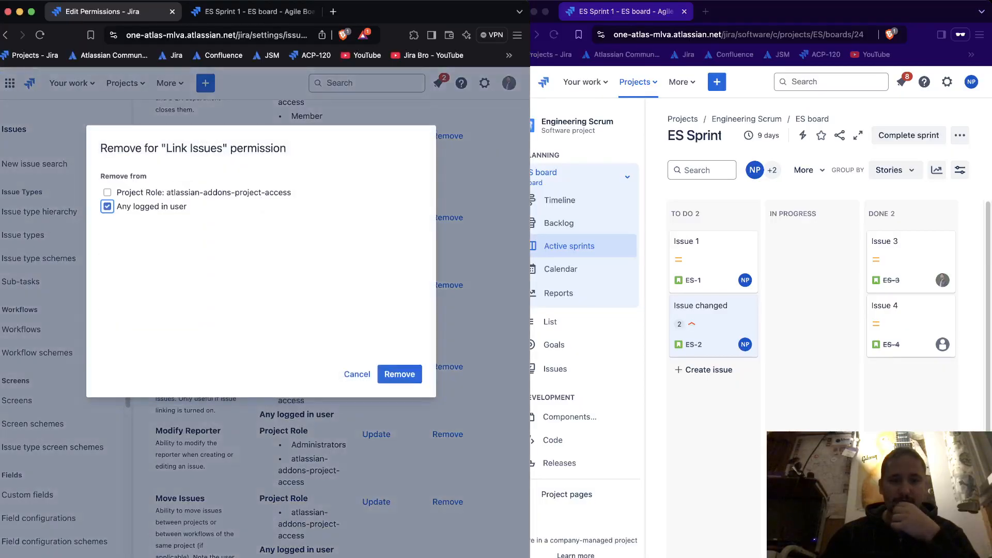
left_click(399, 374)
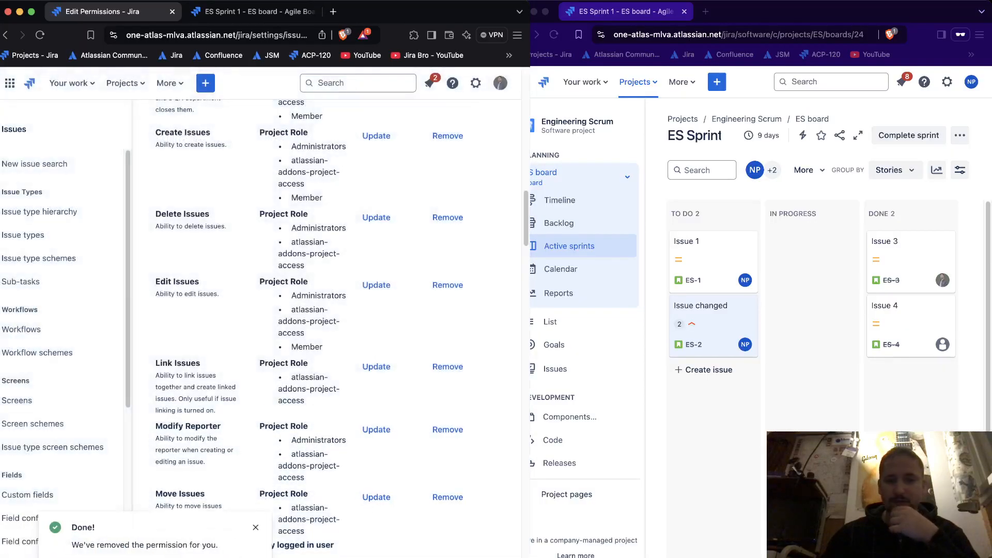
- Check the member's view of Issue 1 for link options, including its additional actions, and close the issue
left_click(713, 262)
left_click(713, 261)
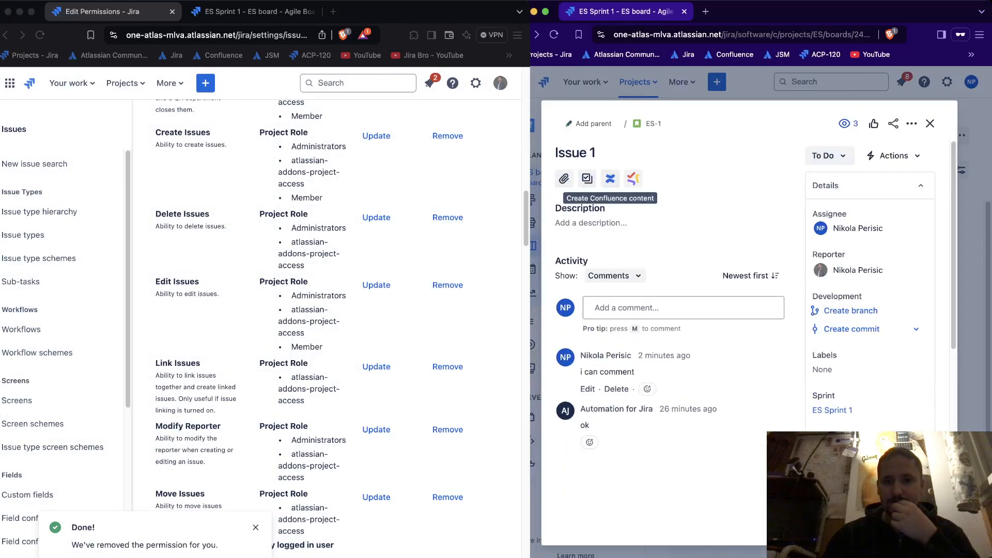
scroll(869, 289, "down", 7)
scroll(869, 290, "up", 7)
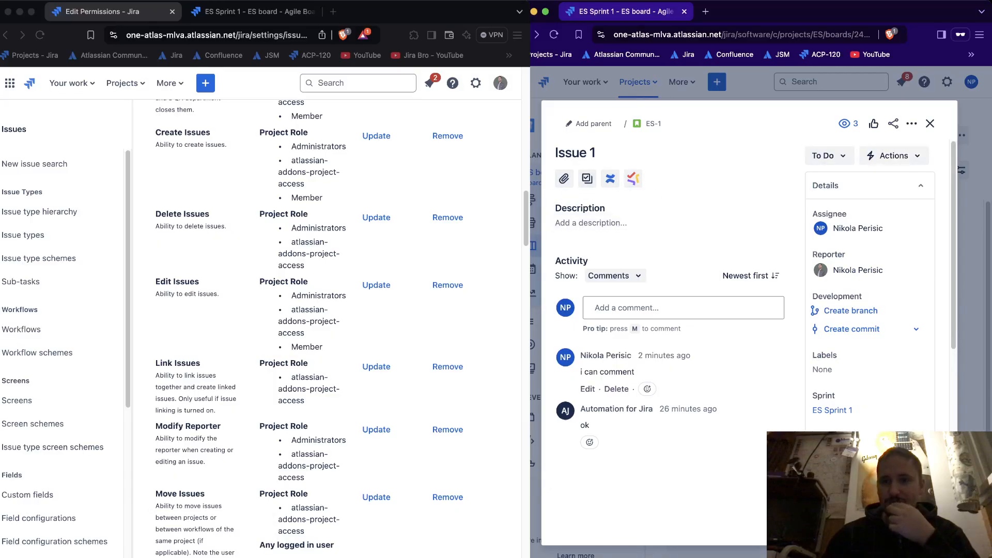
left_click(911, 123)
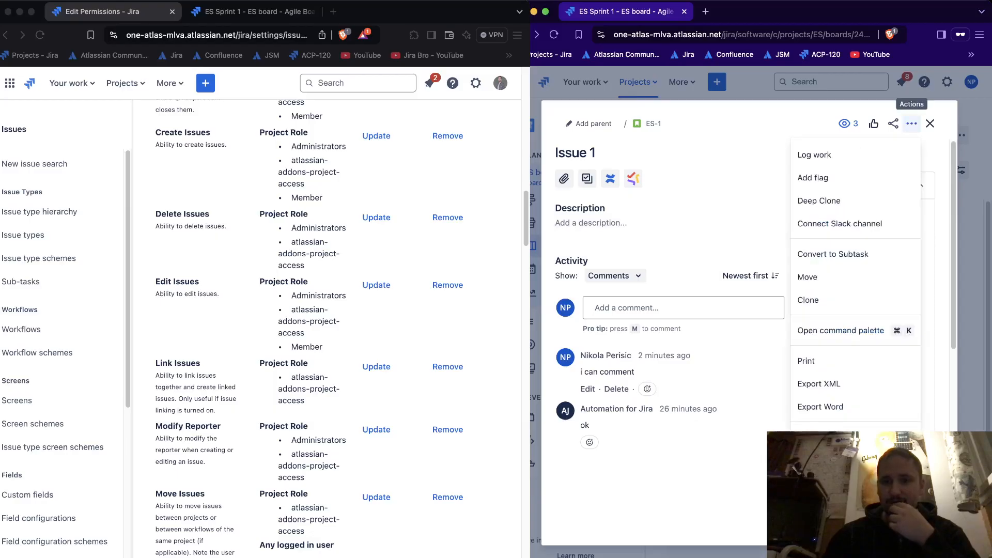
left_click(929, 124)
left_click(929, 123)
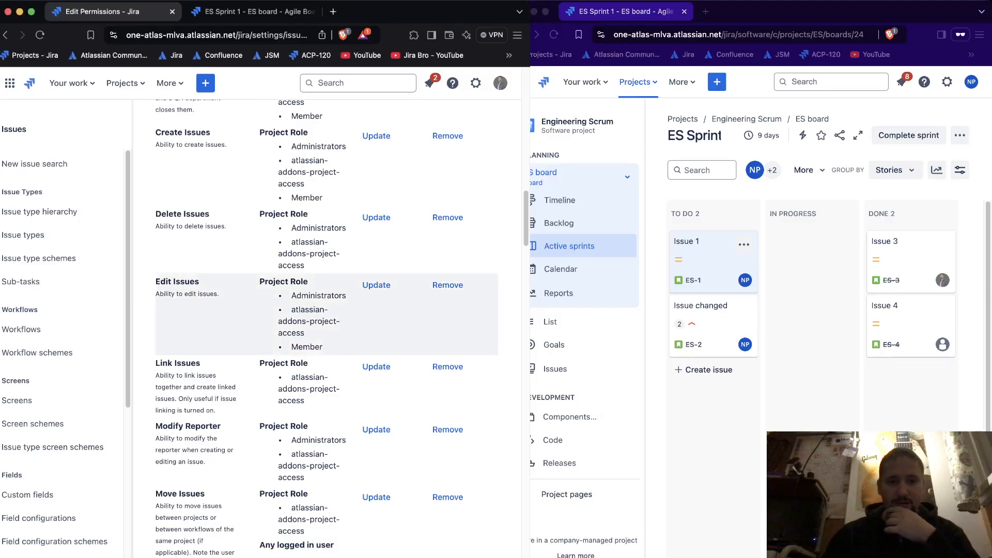
- Grant the Link Issues permission to the Member project role
left_click(376, 367)
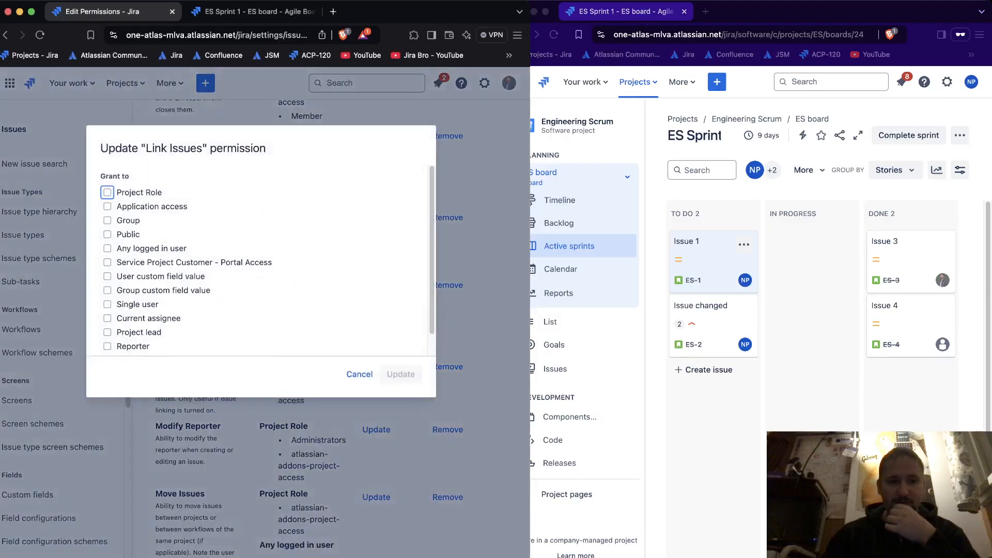
left_click(107, 192)
left_click(203, 215)
left_click(138, 282)
left_click(400, 373)
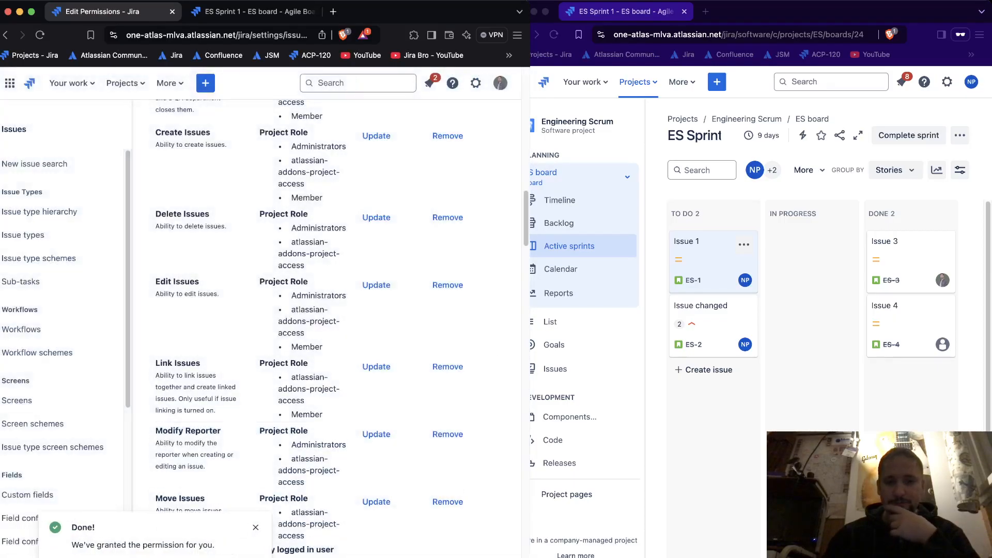
- Link ES-2 to ES-1 Issue 1 with the "relates to" relationship as the member, and close the issue
left_click(715, 400)
left_click(715, 330)
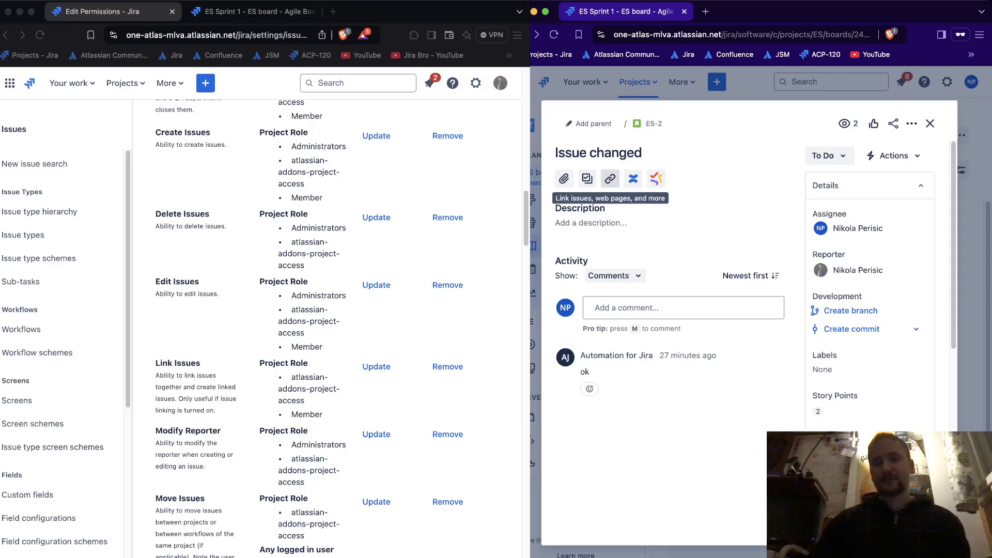
left_click(610, 178)
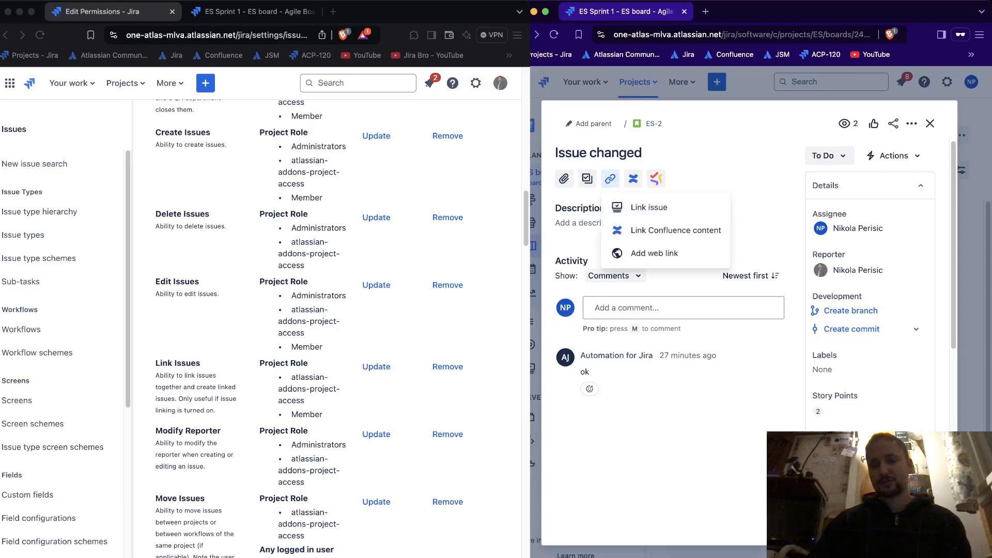
left_click(649, 207)
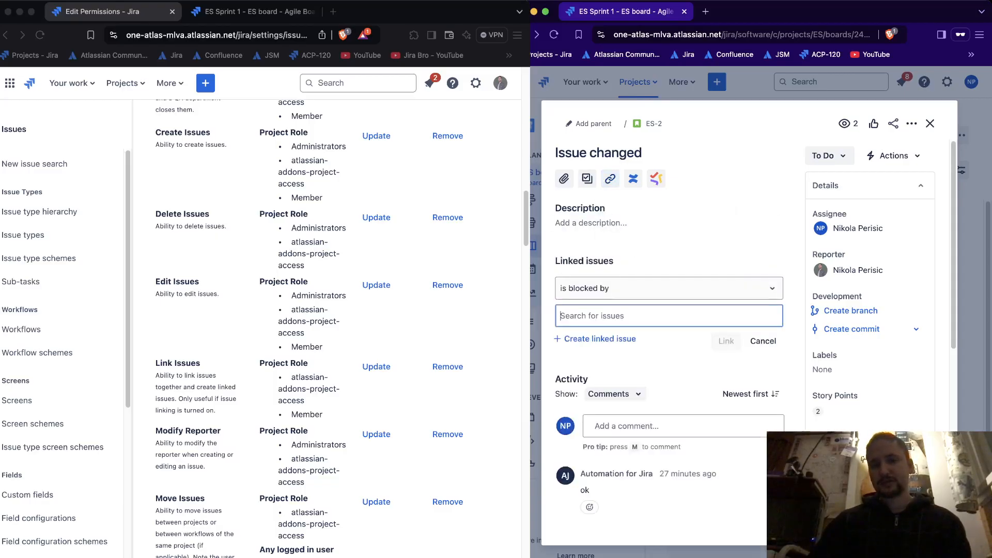
left_click(649, 288)
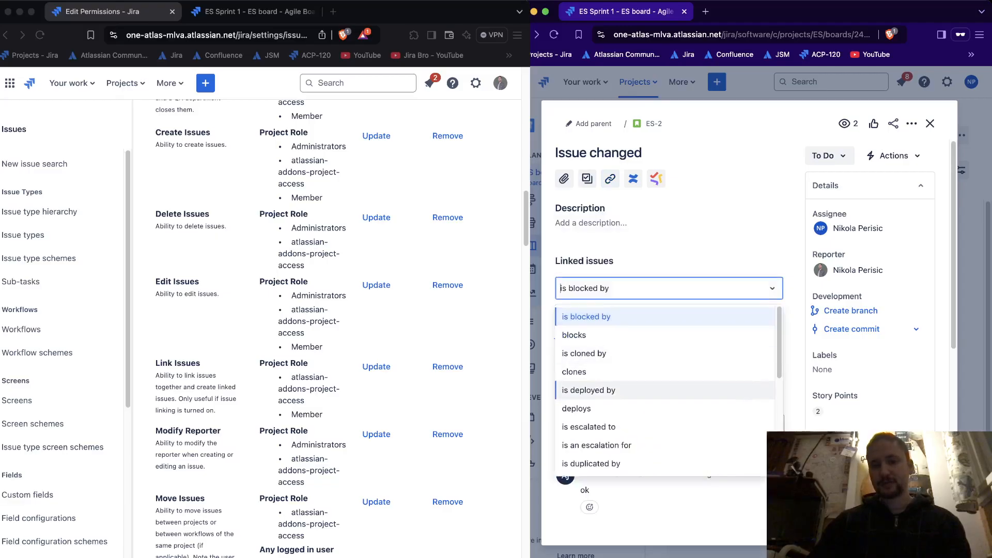
scroll(646, 390, "down", 5)
left_click(609, 462)
left_click(612, 315)
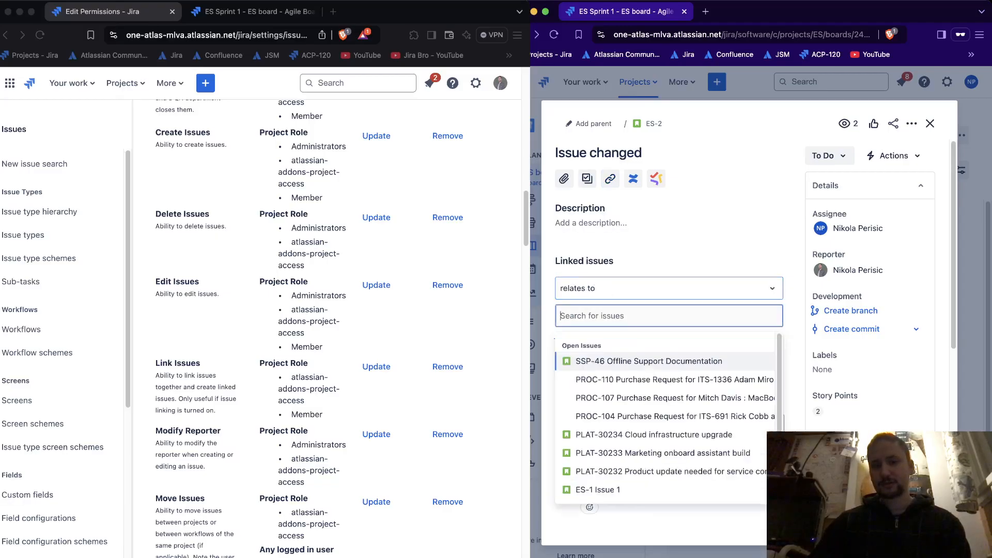
scroll(612, 454, "down", 1)
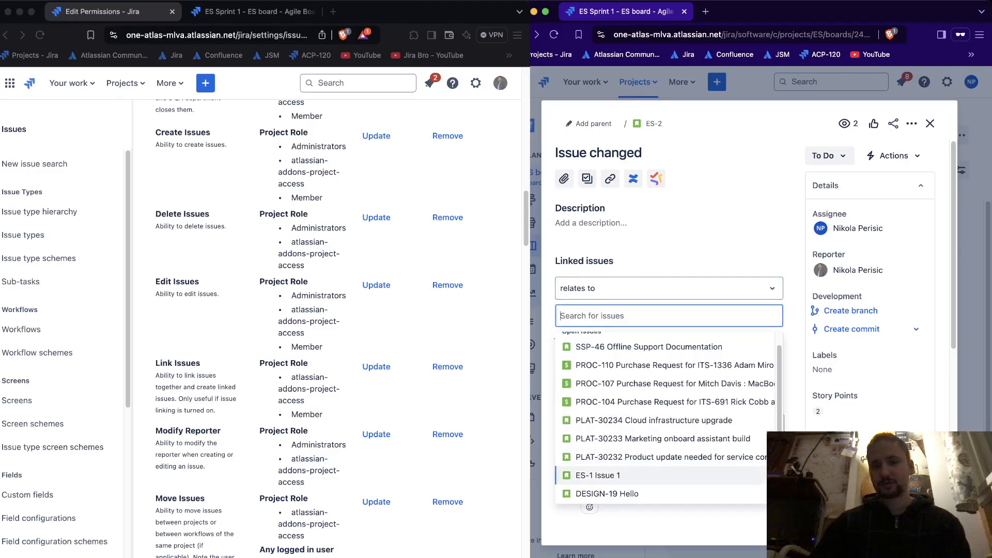
left_click(612, 475)
left_click(726, 341)
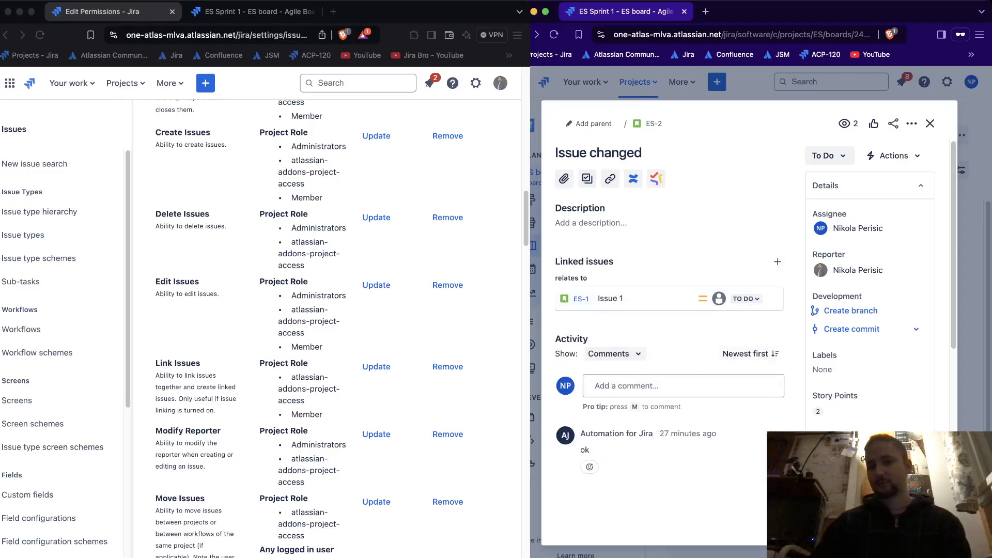
left_click(929, 122)
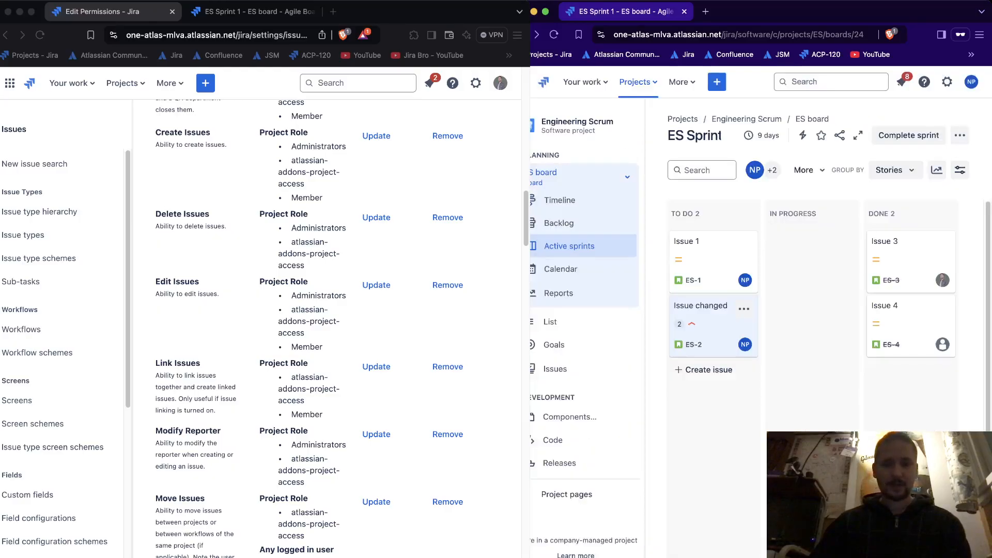
- Change the reporter of Issue 4 to field-demo-bot in the administrator's board, and close the issue
scroll(309, 330, "down", 5)
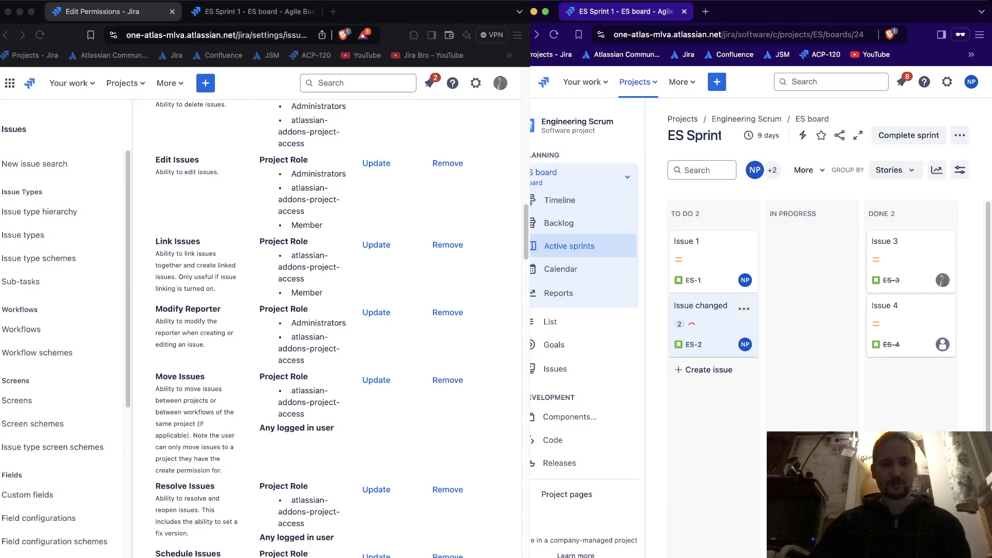
left_click(330, 335)
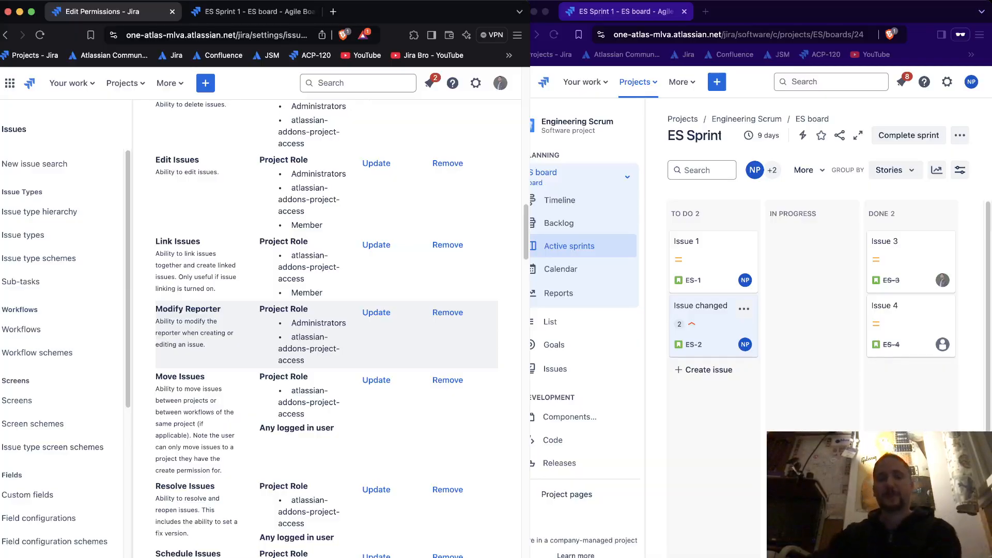
scroll(326, 320, "down", 1)
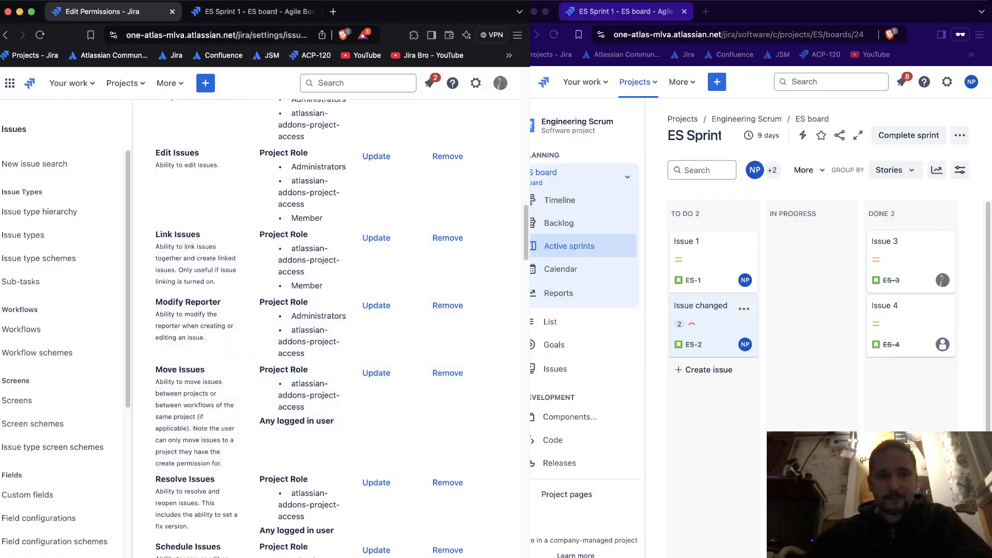
left_click(253, 12)
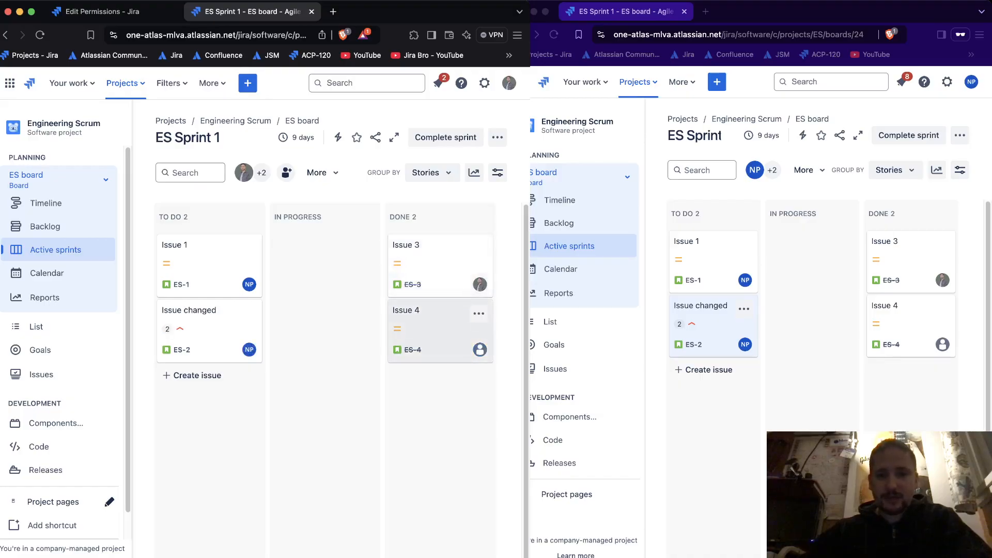
left_click(423, 331)
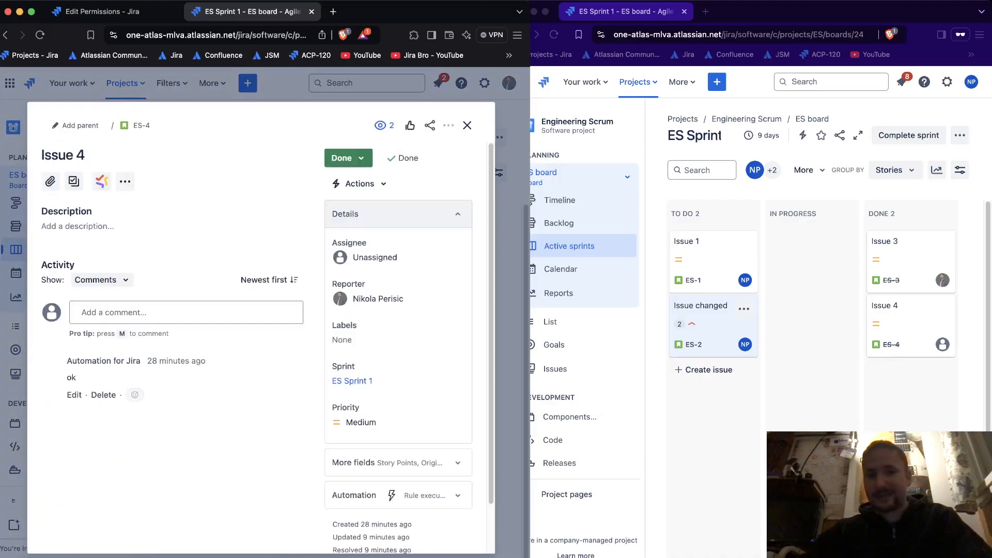
left_click(377, 310)
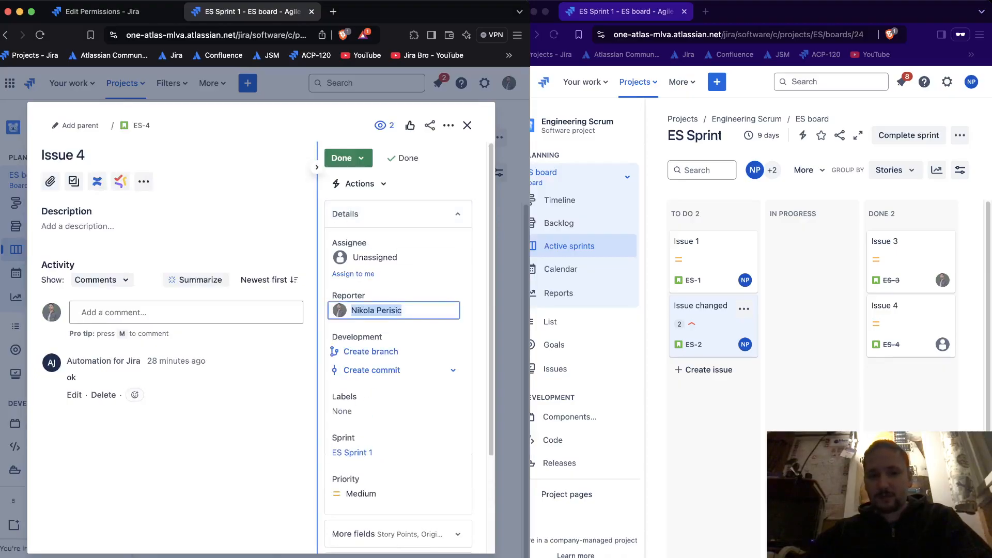
left_click(388, 342)
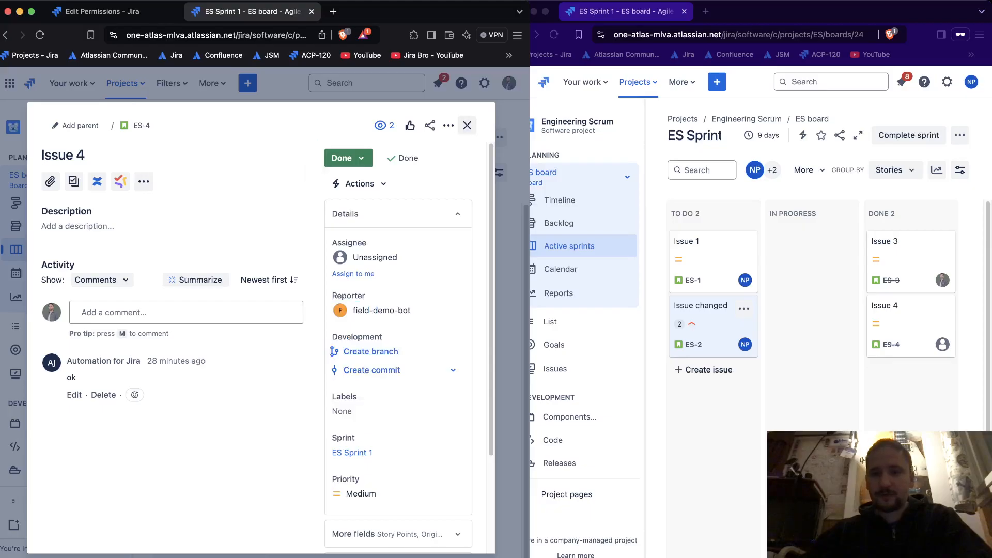
left_click(467, 125)
- Check the reporter shown on Issue 4 in the member's board, and close the issue
left_click(910, 326)
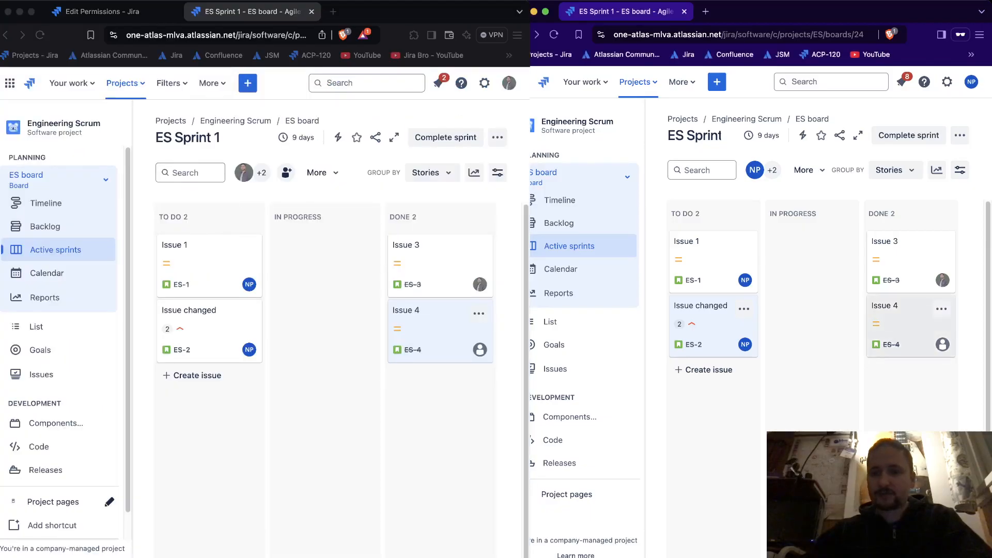
left_click(901, 326)
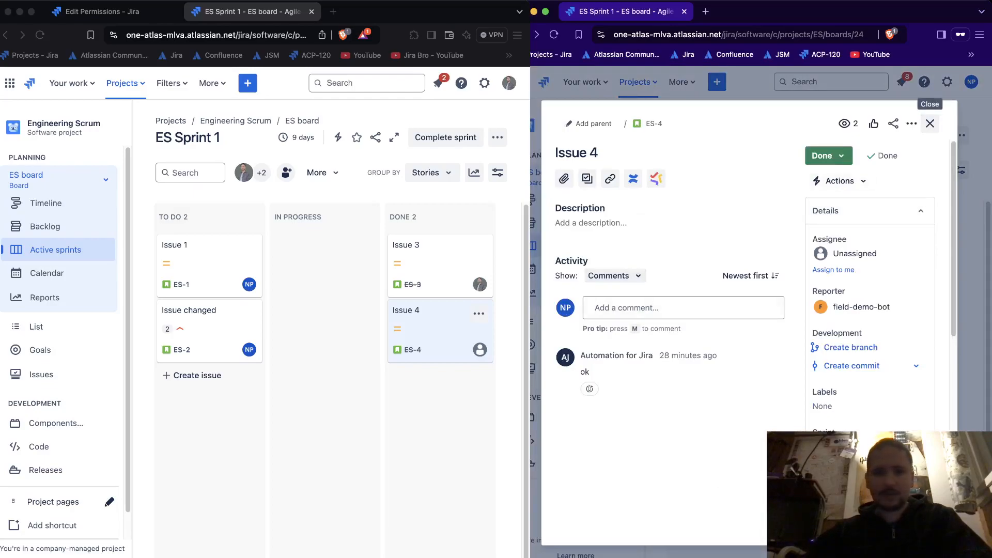
left_click(930, 124)
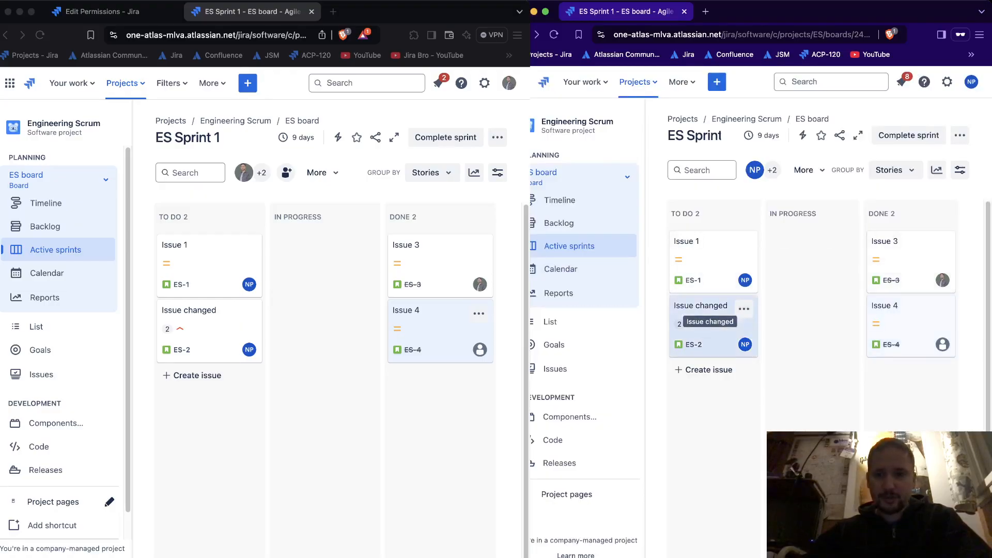
- Check whether the member can edit the reporter of ES-2, return to the permission scheme, and close the issue
left_click(708, 313)
left_click_drag(832, 269, 883, 269)
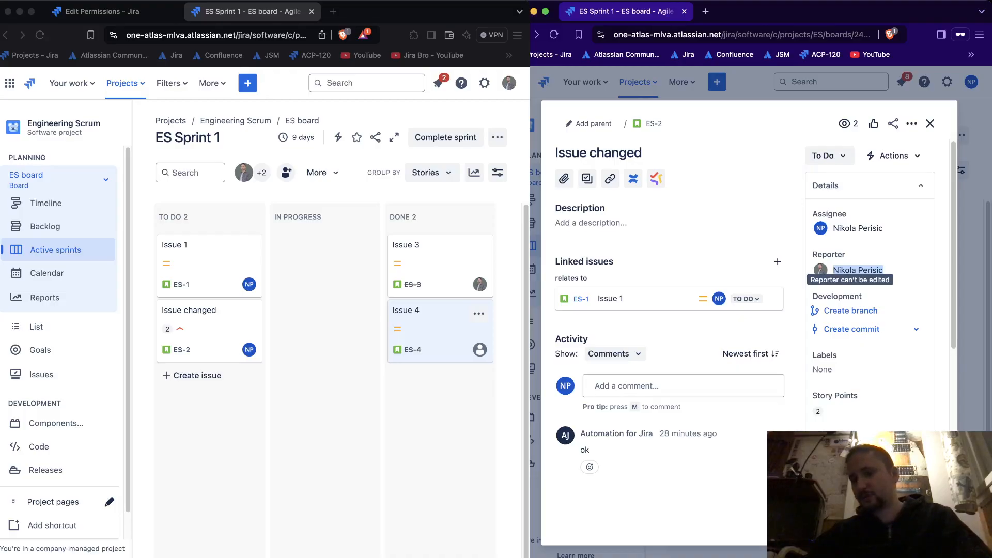
left_click(114, 11)
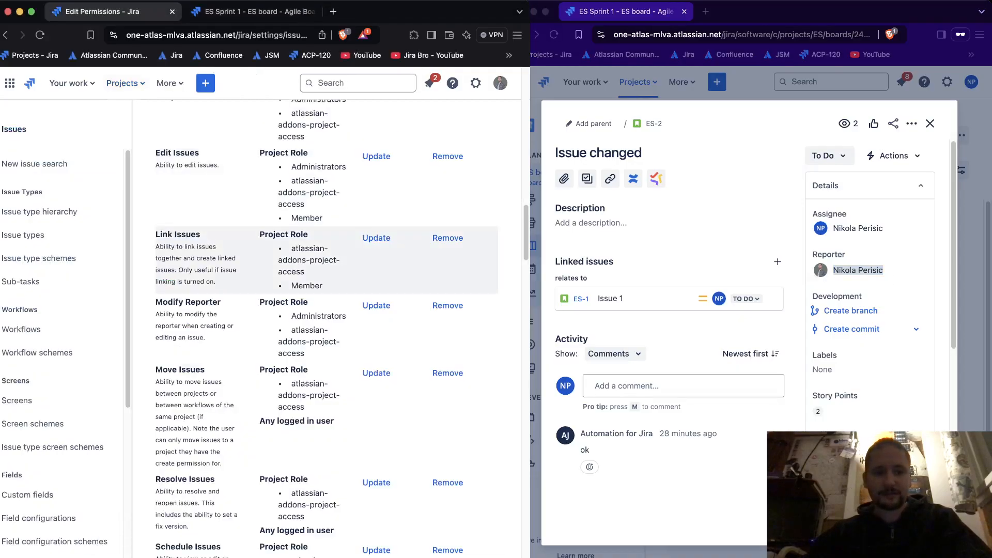
scroll(325, 258, "down", 1)
left_click(929, 123)
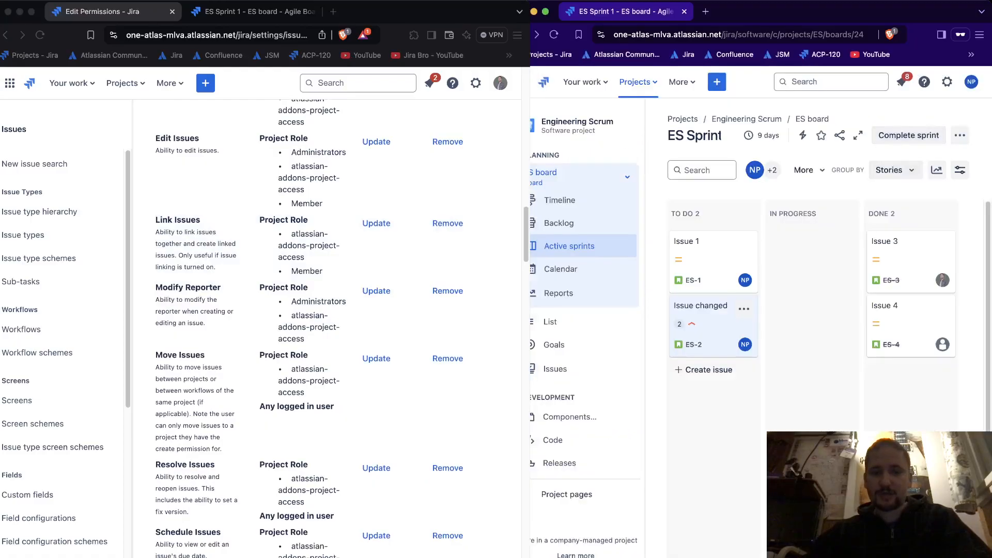
- Convert Issue 1 (ES-1) into a Sub-task of ES-4 from the member's board, and dismiss the issue view tour
left_click(408, 318)
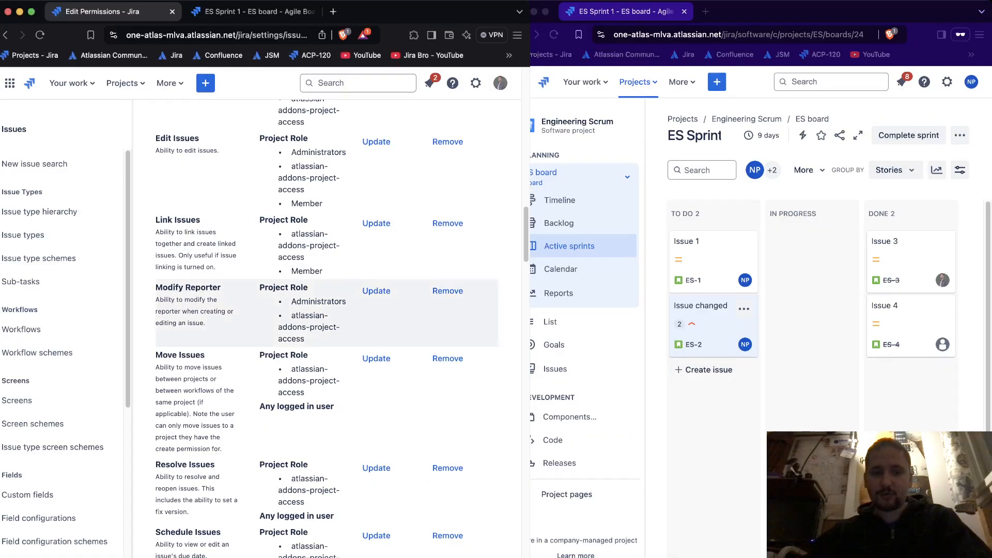
scroll(325, 329, "down", 3)
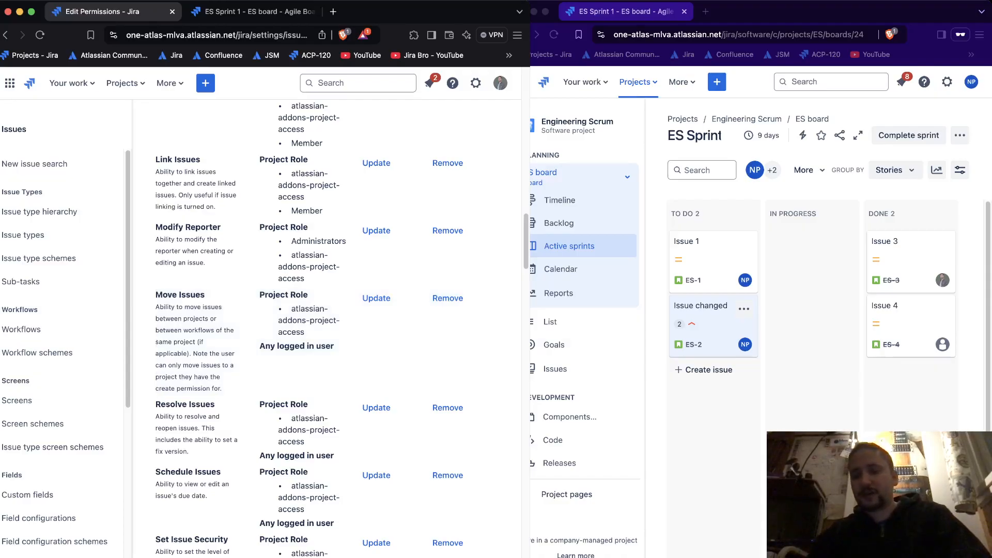
left_click(812, 304)
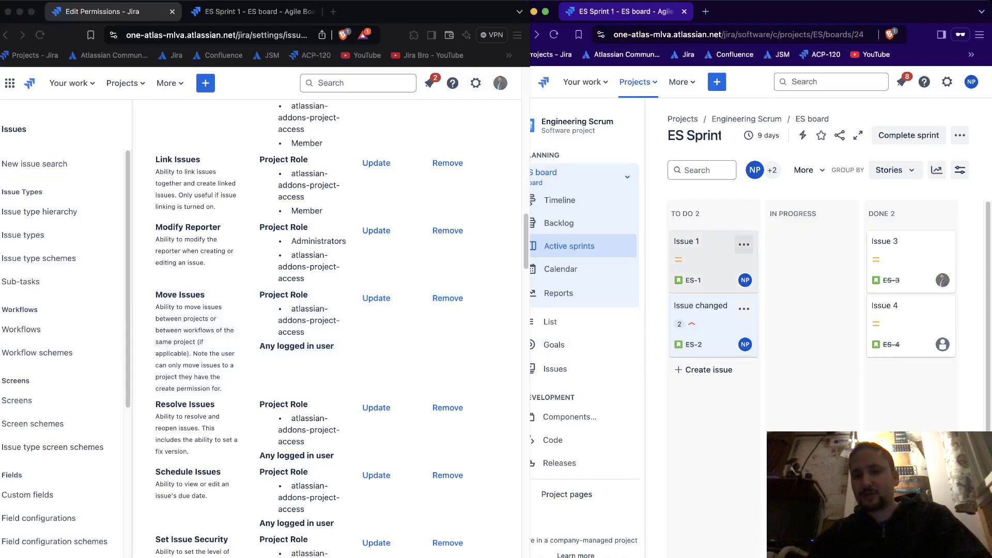
left_click(703, 261)
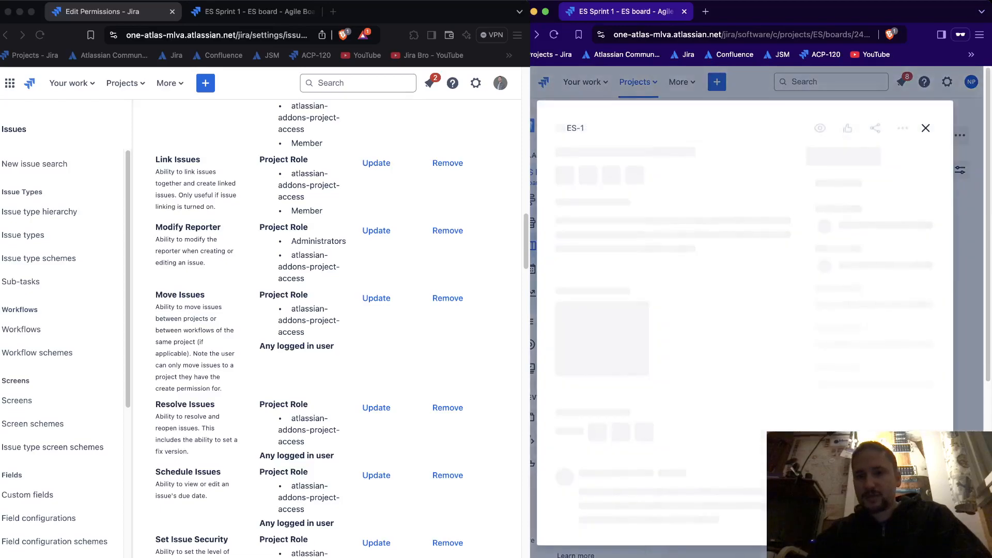
left_click(911, 123)
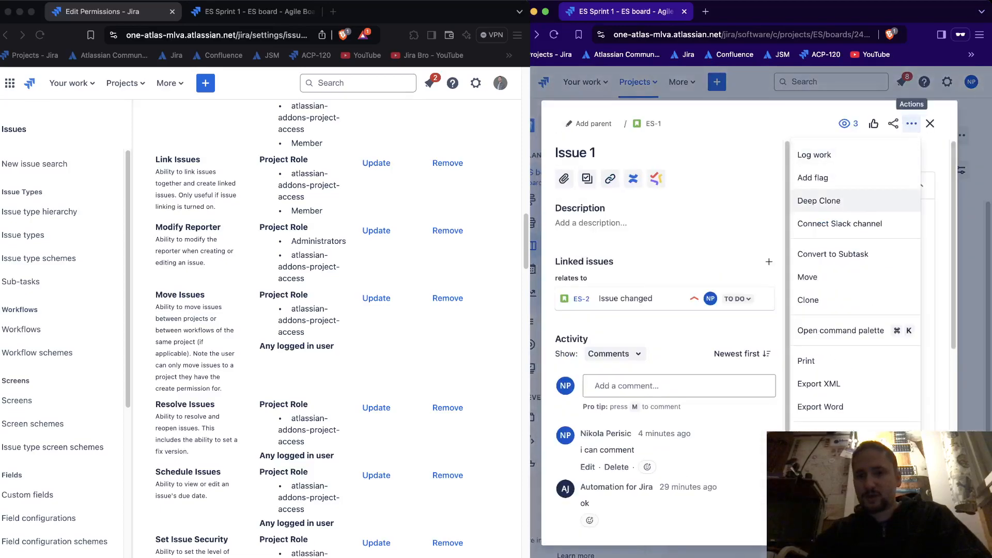
left_click(832, 253)
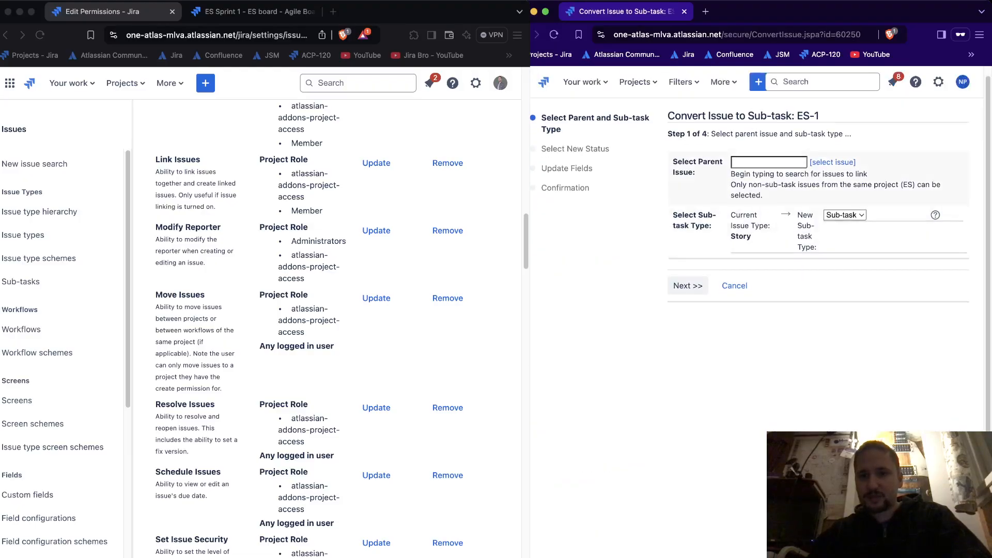
left_click(832, 162)
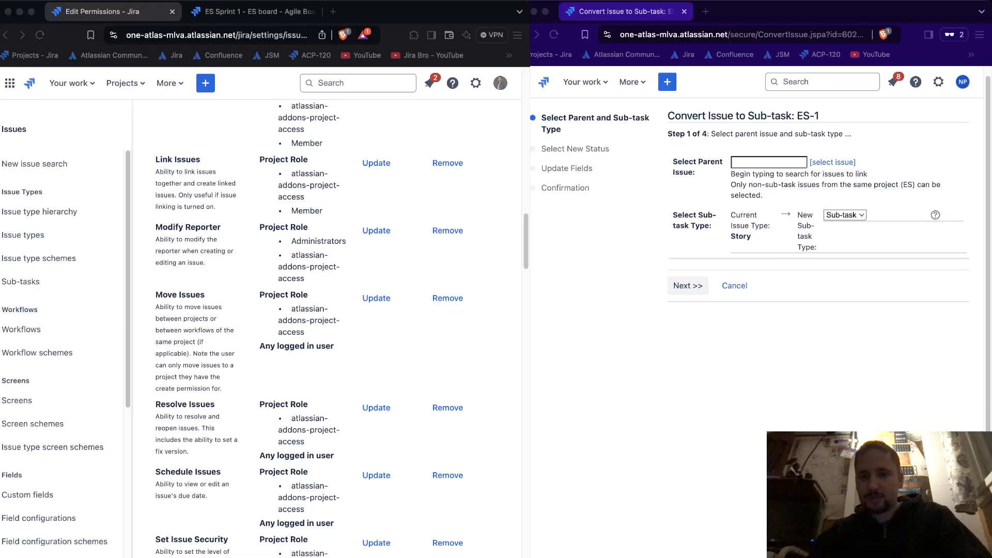
left_click(687, 286)
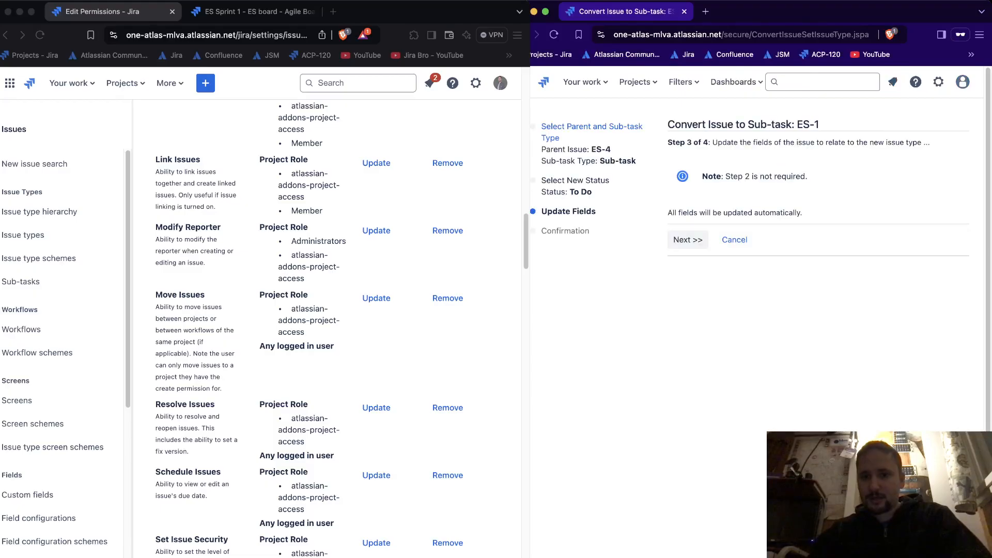
left_click(687, 239)
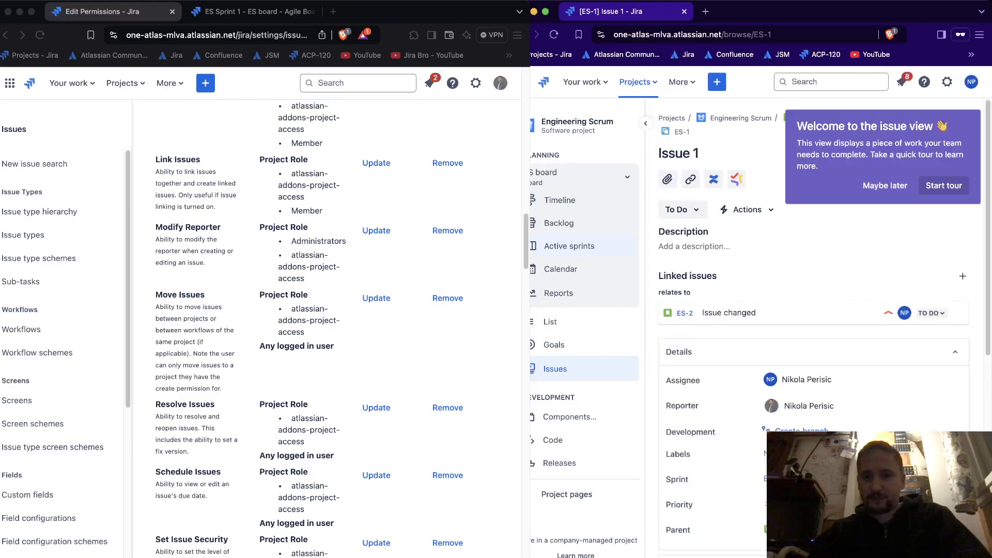
left_click(884, 186)
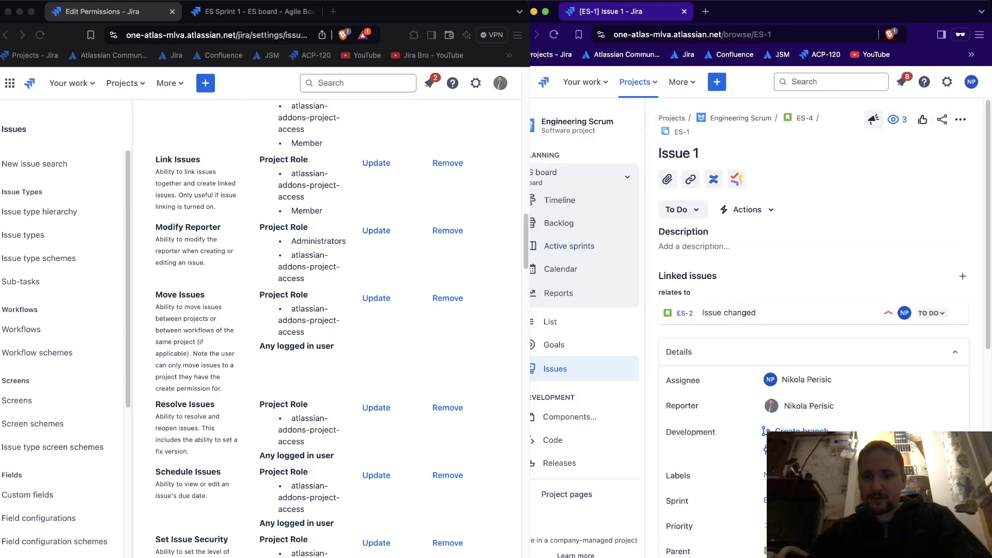
- Examine the Swimlanes method in the ES board settings as the member, and return to the active sprint board
left_click(568, 246)
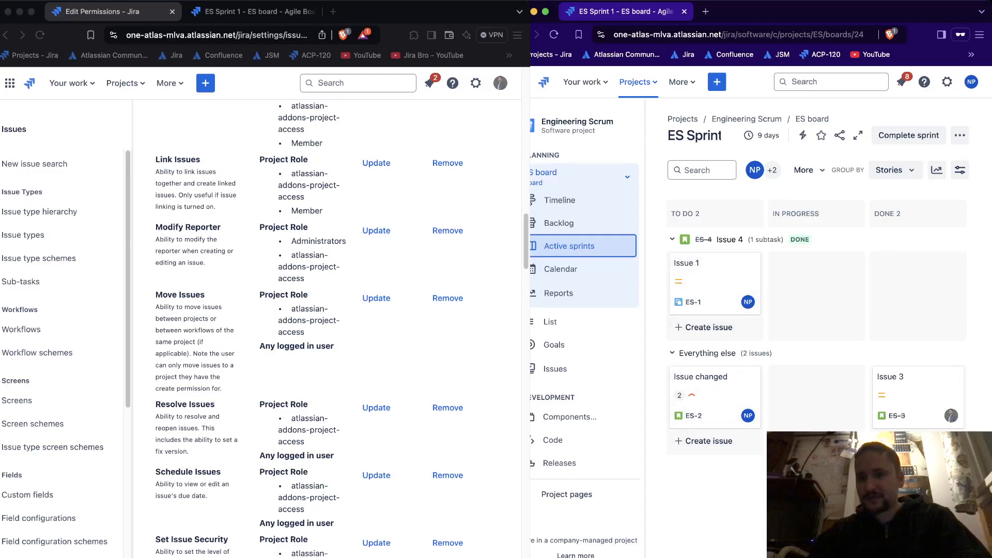
left_click(960, 135)
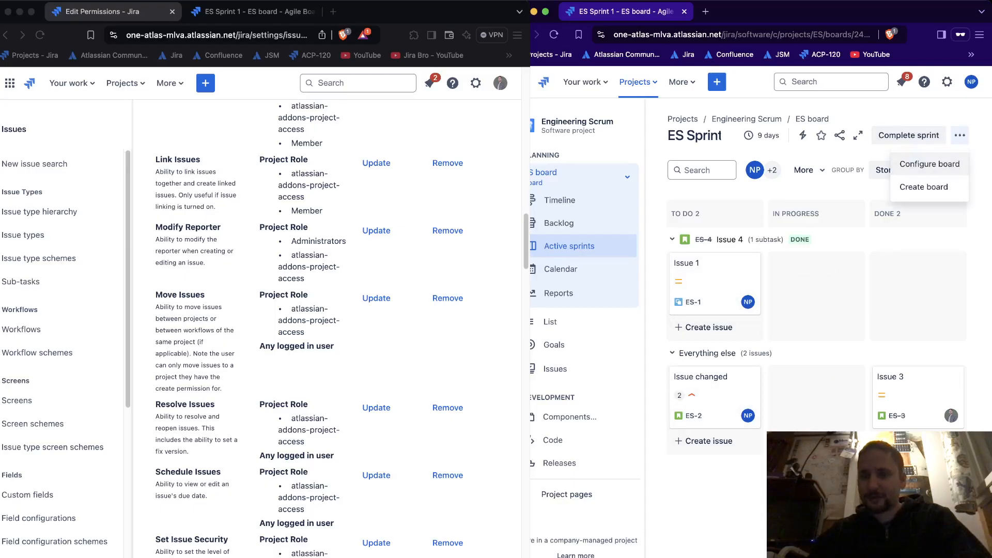
left_click(917, 163)
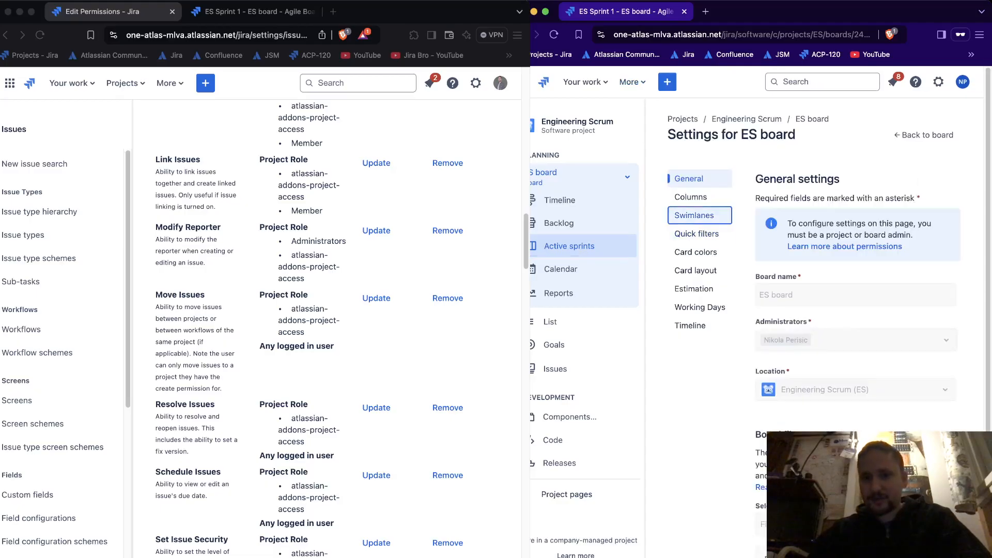
left_click(694, 215)
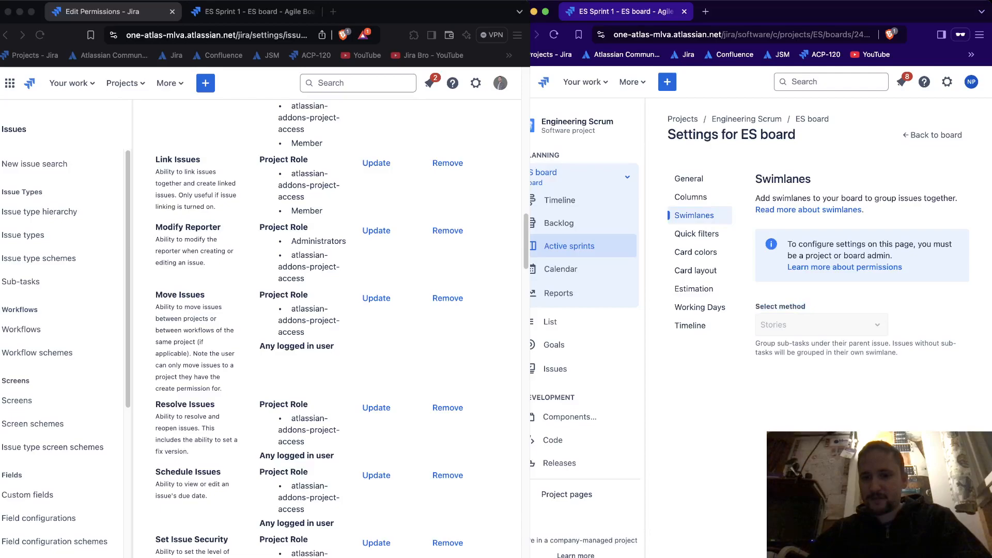
left_click_drag(788, 325, 759, 325)
left_click(788, 325)
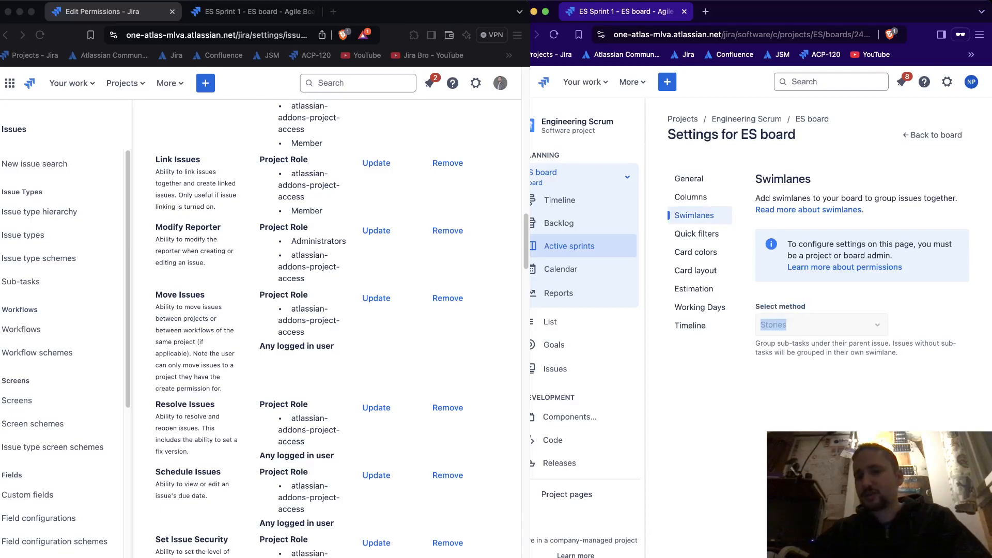
left_click(933, 135)
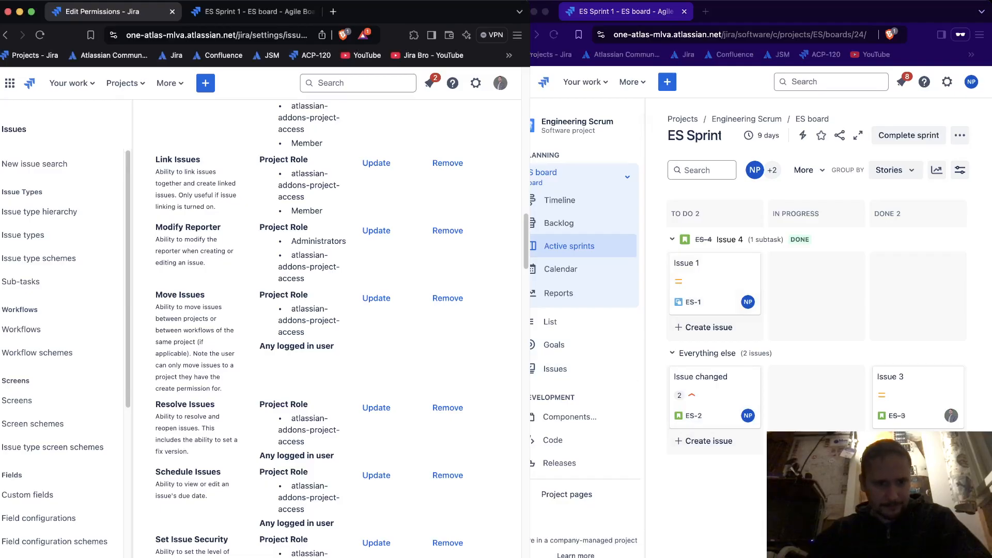
- Remove the "Any logged in user" grant from the Move Issues permission in the administrator's permission scheme
scroll(308, 329, "down", 1)
scroll(309, 328, "down", 1)
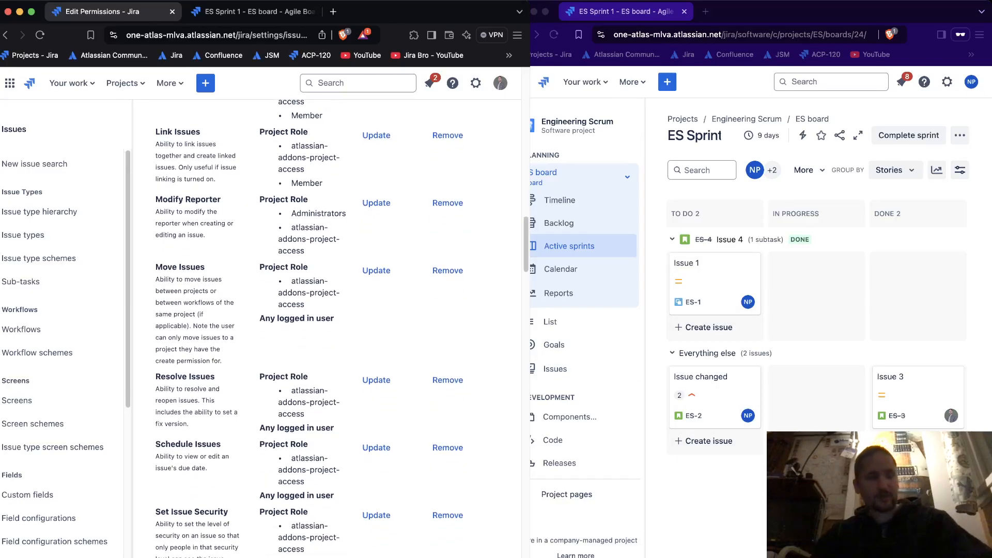
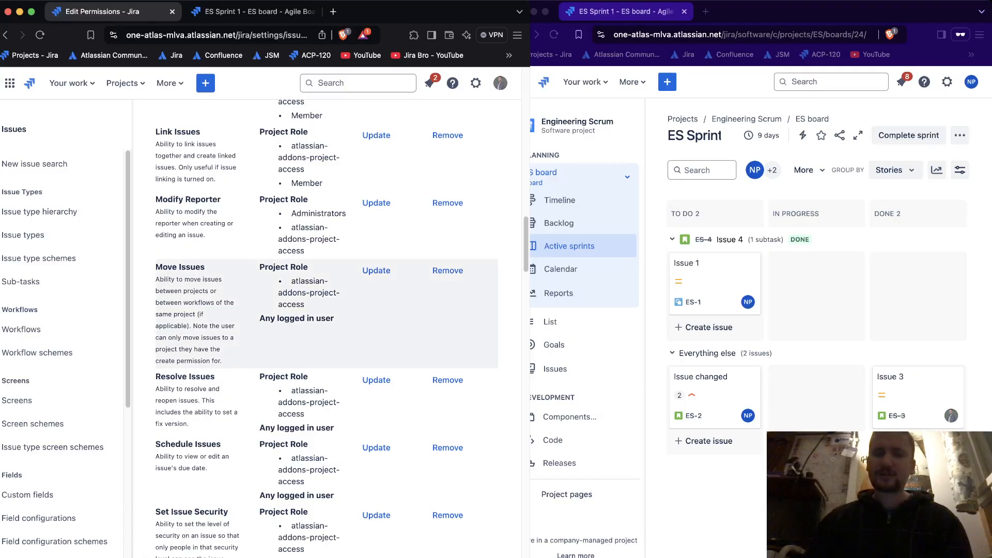
left_click(447, 270)
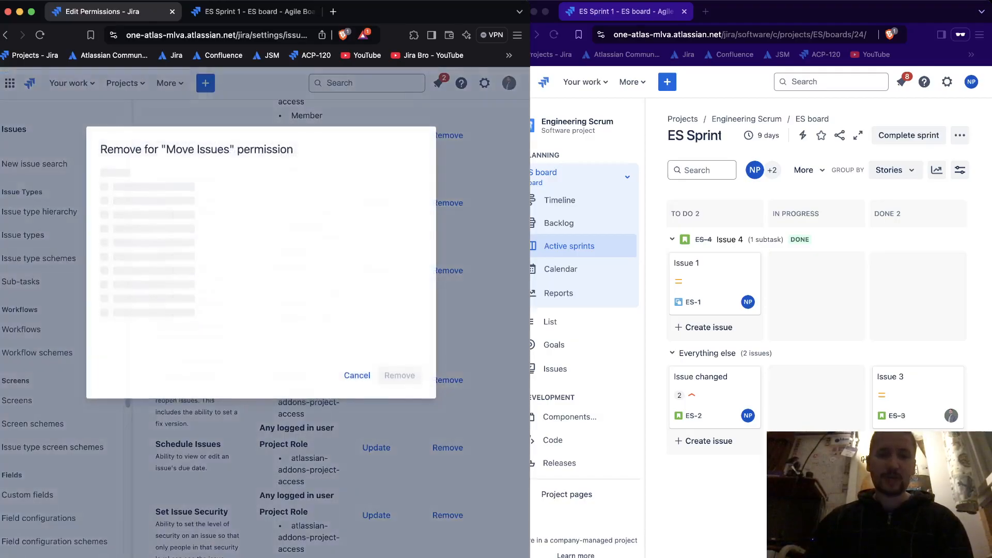
left_click(107, 206)
left_click(399, 374)
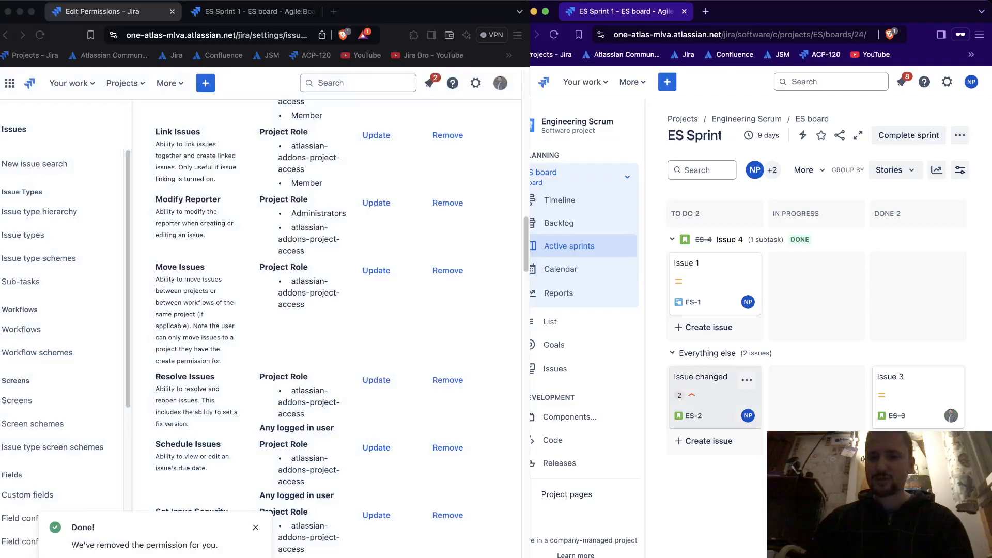
- Check whether the member's available actions for ES-2 include Move, and close the issue
left_click(713, 382)
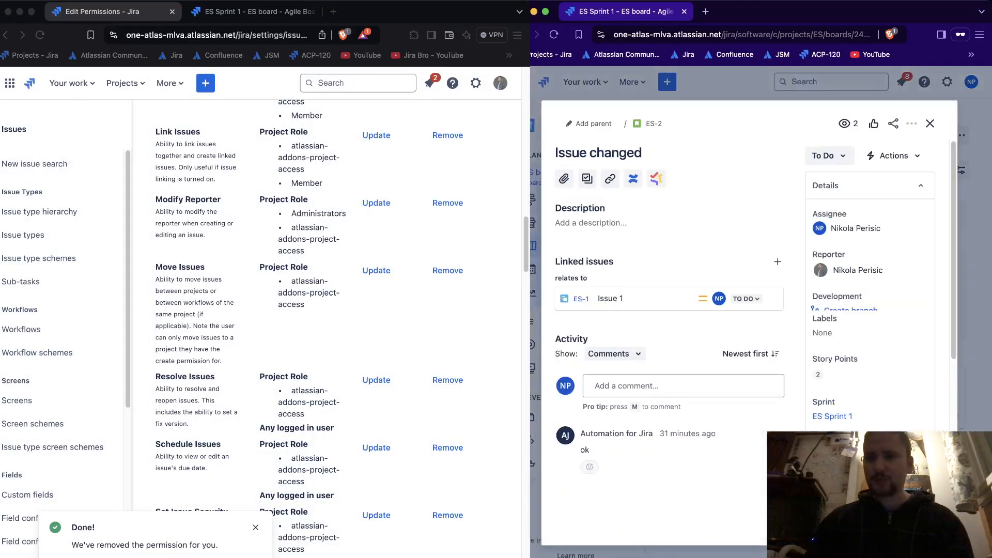
left_click(911, 123)
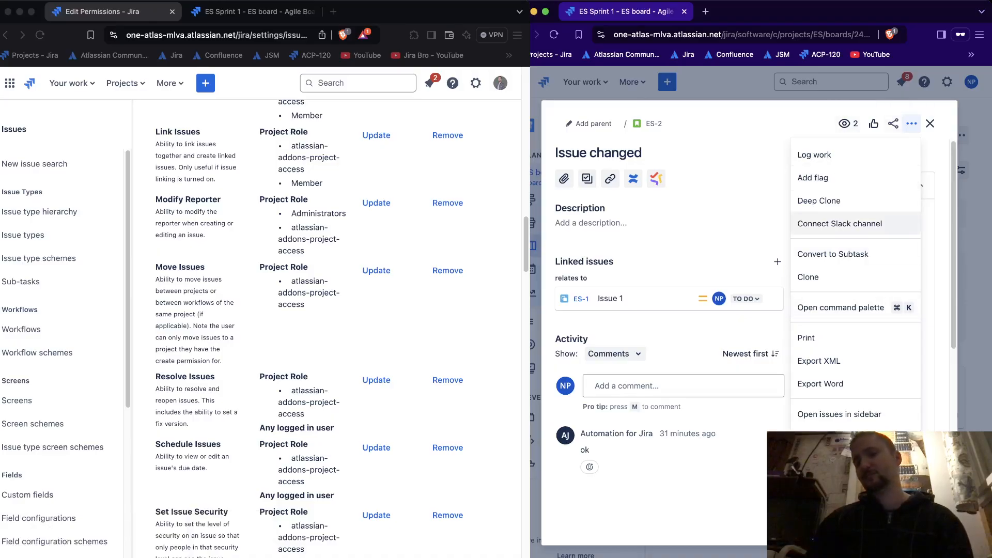
left_click(930, 123)
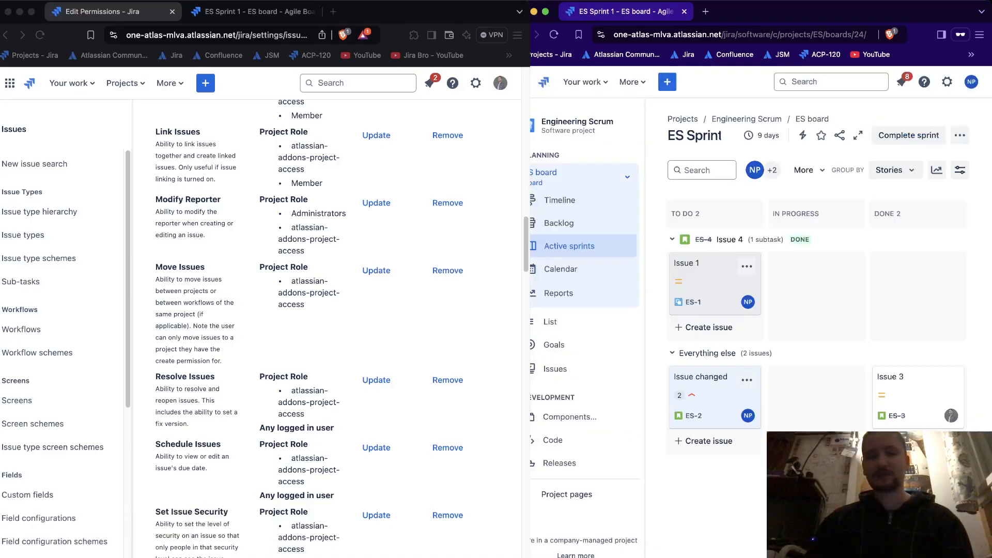
- Grant the Move Issues permission to the Member project role in the permission scheme
left_click(376, 271)
left_click(376, 271)
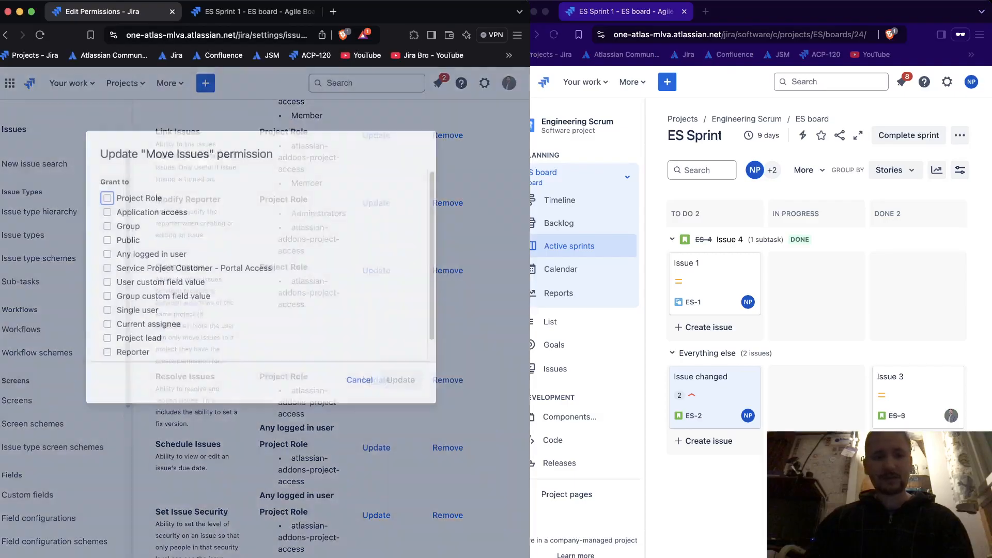
left_click(107, 192)
left_click(203, 214)
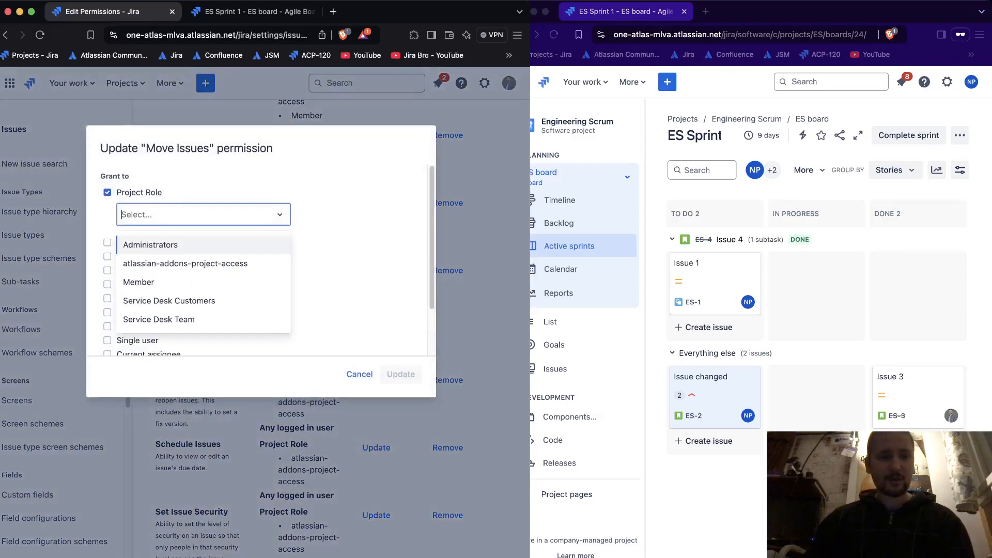
left_click(138, 282)
left_click(400, 374)
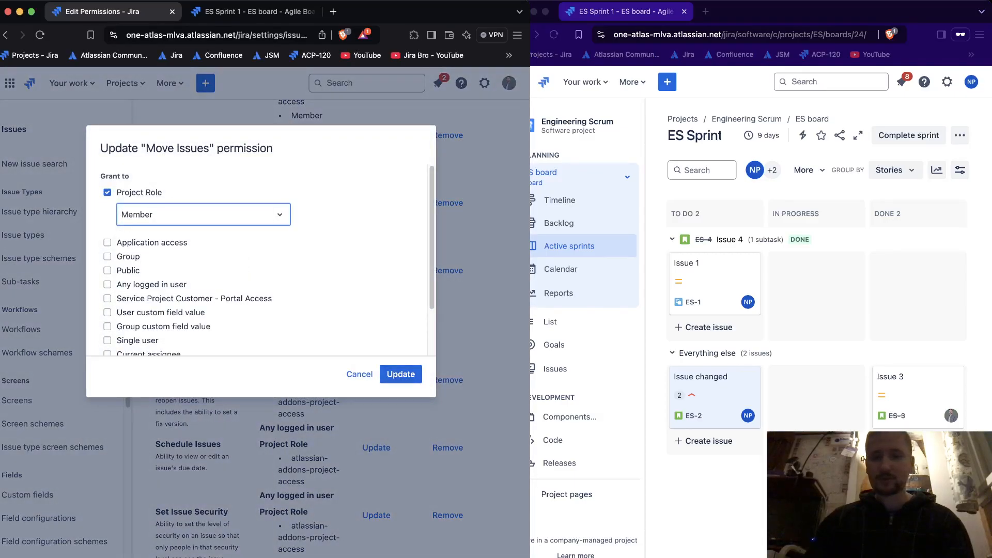
- Check whether the member's available actions for Issue 1 include Move, and close the issue
left_click(719, 331)
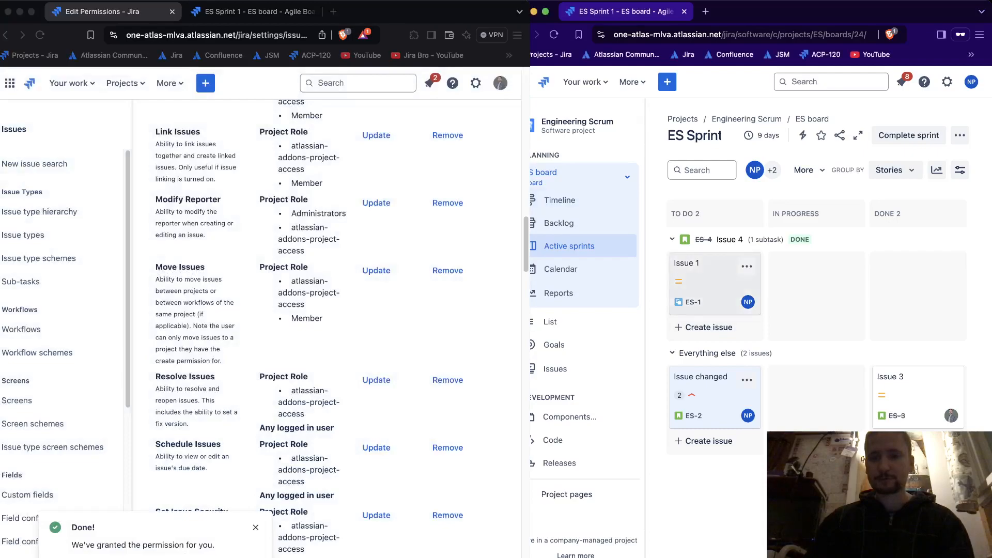
left_click(714, 282)
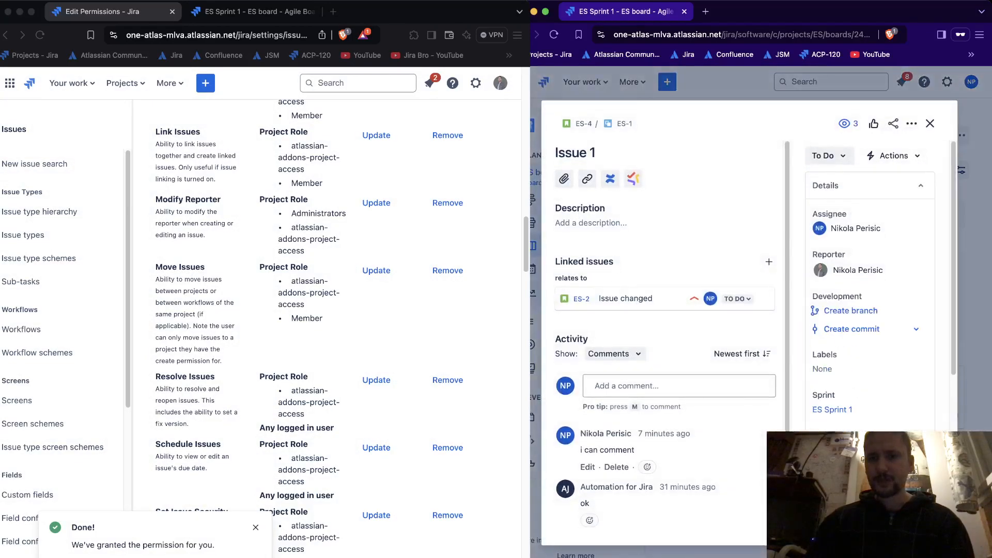
left_click(911, 124)
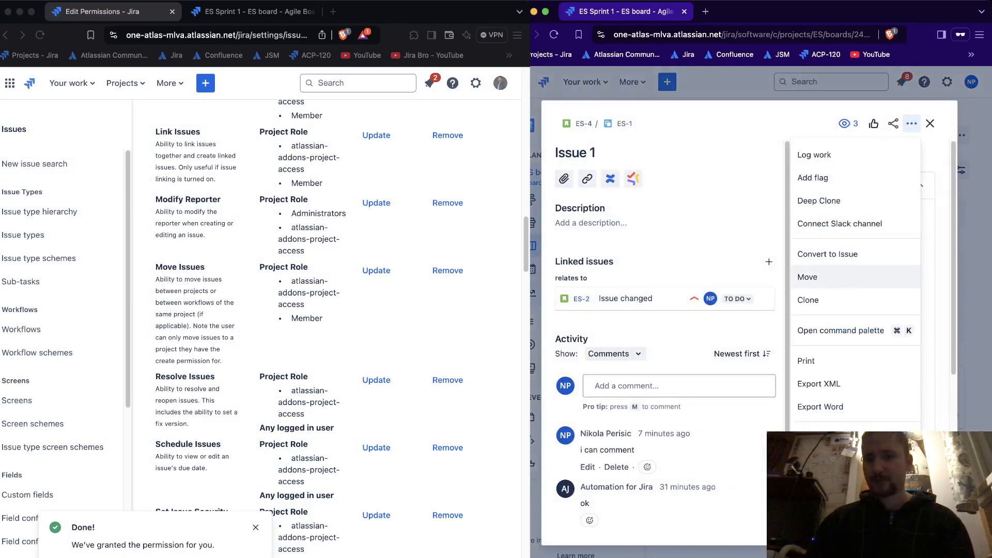
left_click(744, 240)
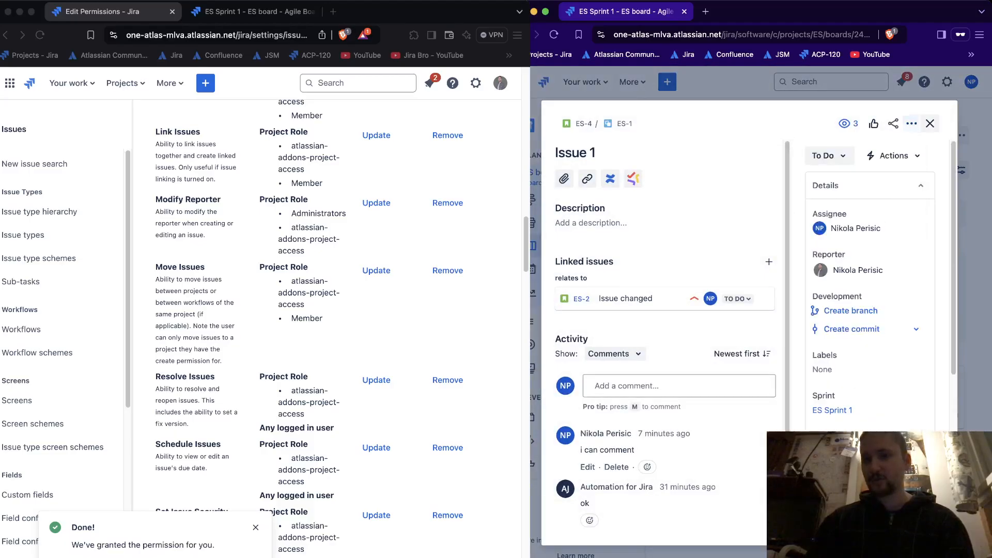
left_click(929, 123)
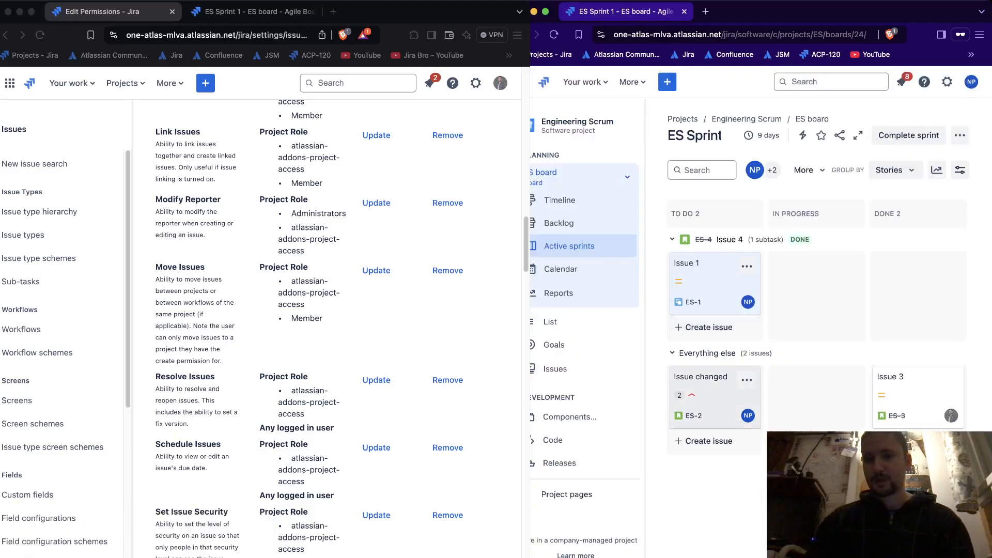
- Open the Move Issue wizard for ES-2 as the member and examine its destination project and issue type options
left_click(708, 387)
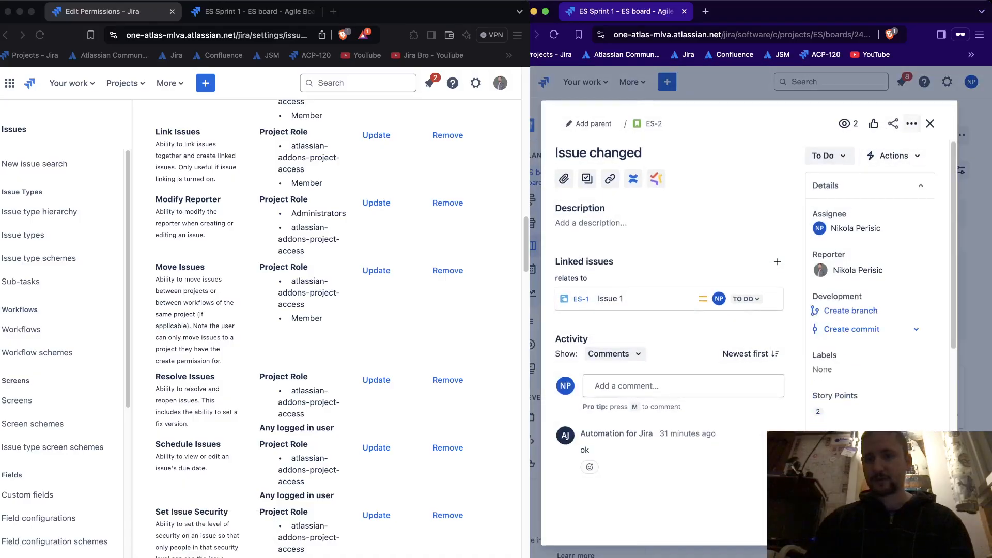
left_click(911, 124)
left_click(807, 277)
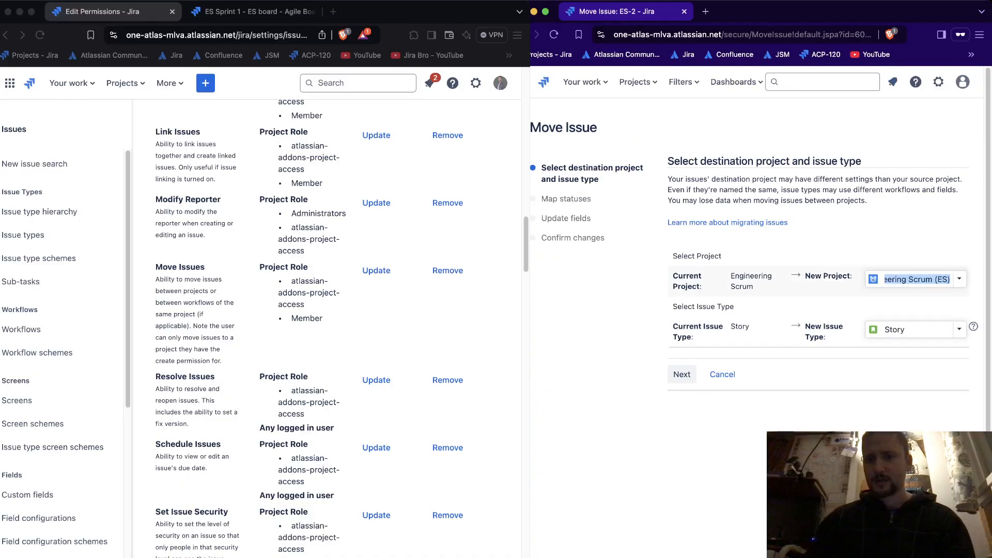
left_click_drag(681, 256, 723, 256)
left_click(724, 257)
double_click(741, 286)
left_click(744, 287)
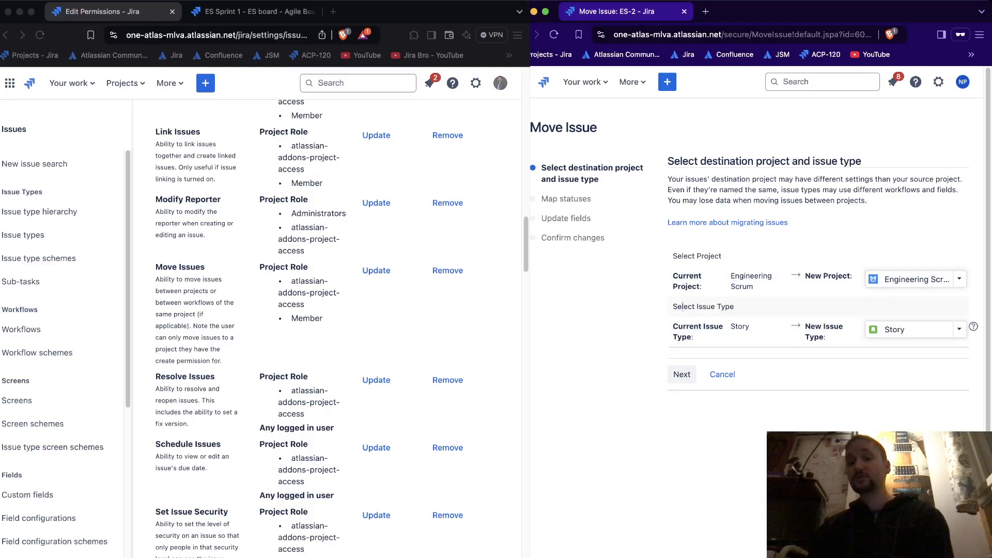
left_click_drag(682, 306, 734, 307)
left_click(734, 307)
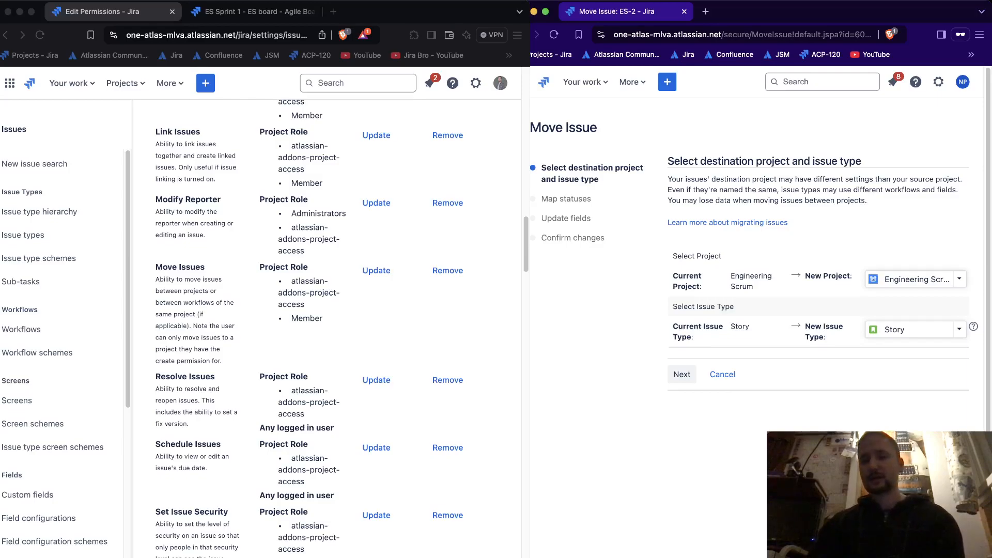
- Move ES-2 to the Mobile Dev project as a Story and confirm the move
left_click(919, 279)
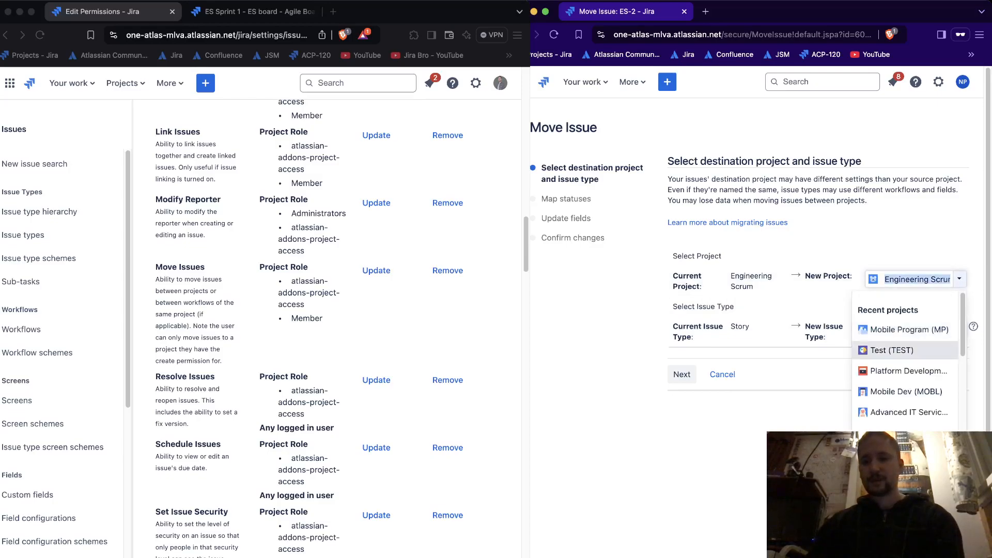
left_click(906, 391)
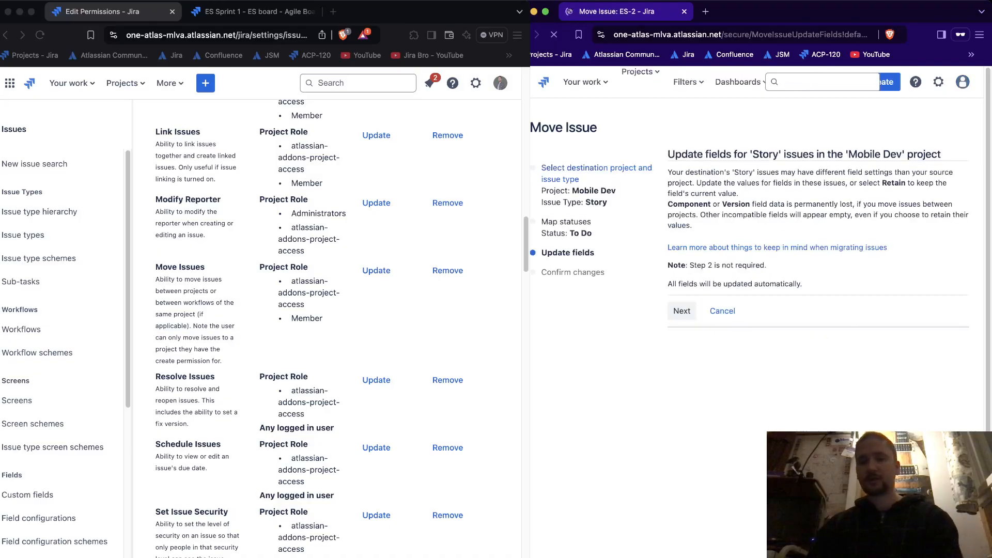
left_click(681, 311)
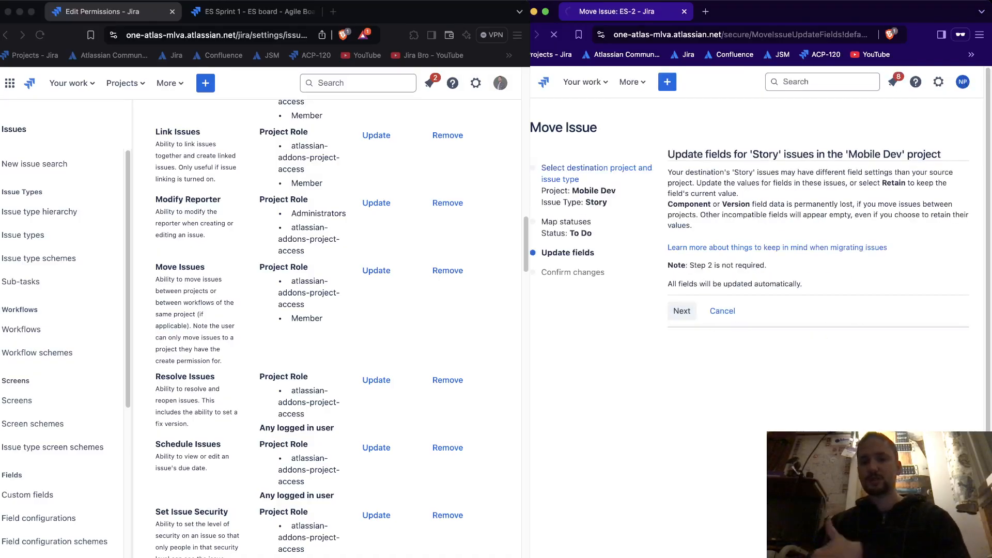
left_click(688, 331)
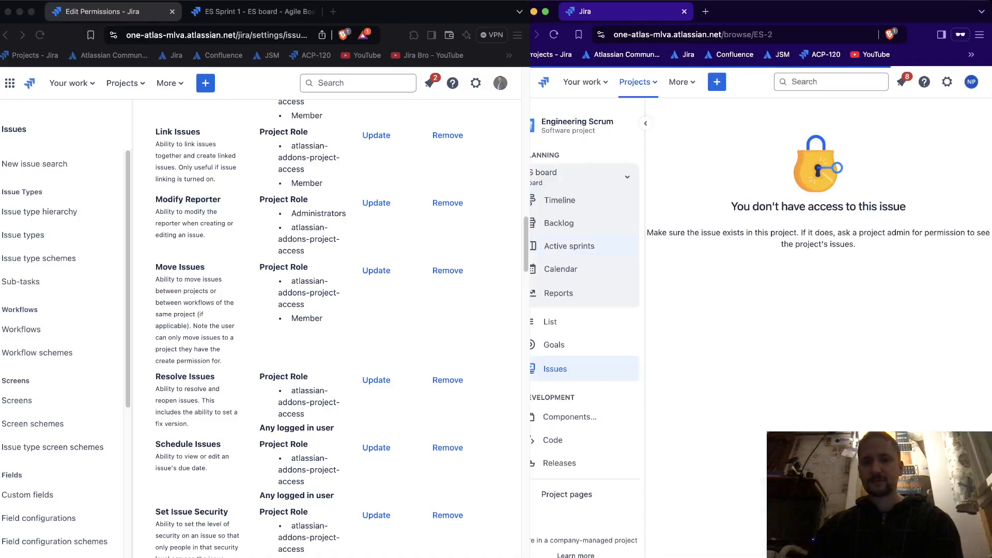
- Read the member's access message for ES-2 and return to the active sprint on the ES board
left_click_drag(737, 207, 894, 207)
left_click(894, 207)
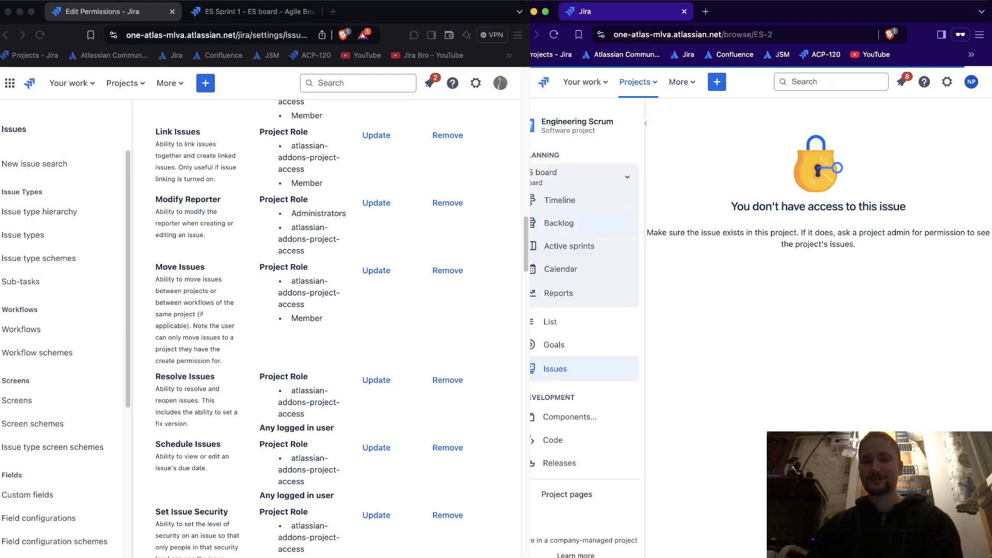
left_click(569, 246)
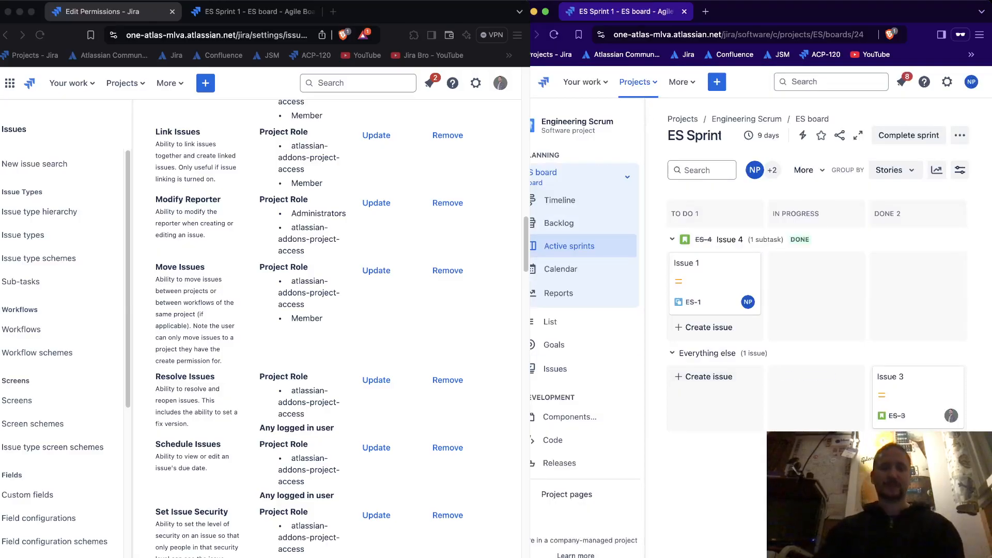
- Review the Move Issues permission description, highlighting its note about needing create permission in the destination project
scroll(310, 330, "down", 1)
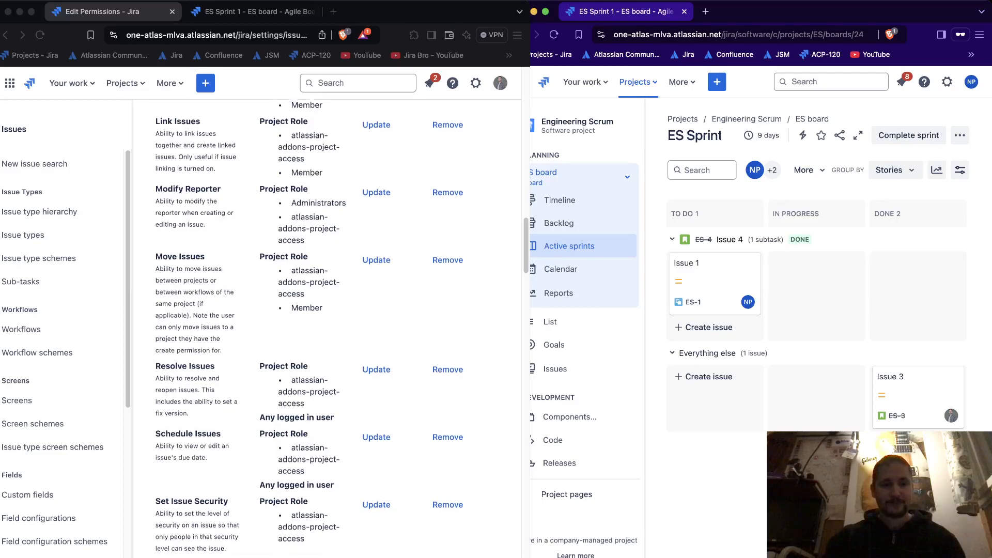
scroll(310, 331, "down", 2)
left_click(397, 302)
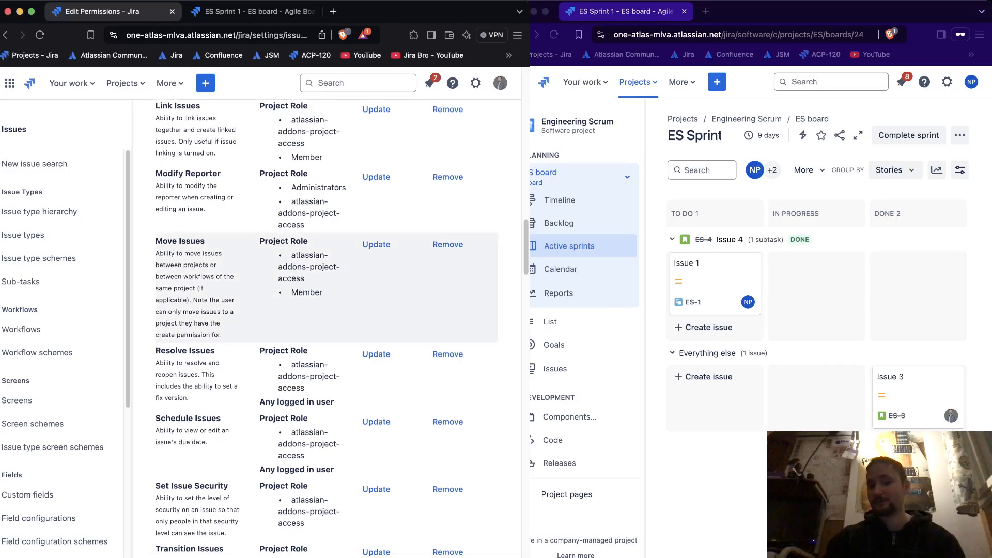
left_click_drag(162, 335, 222, 335)
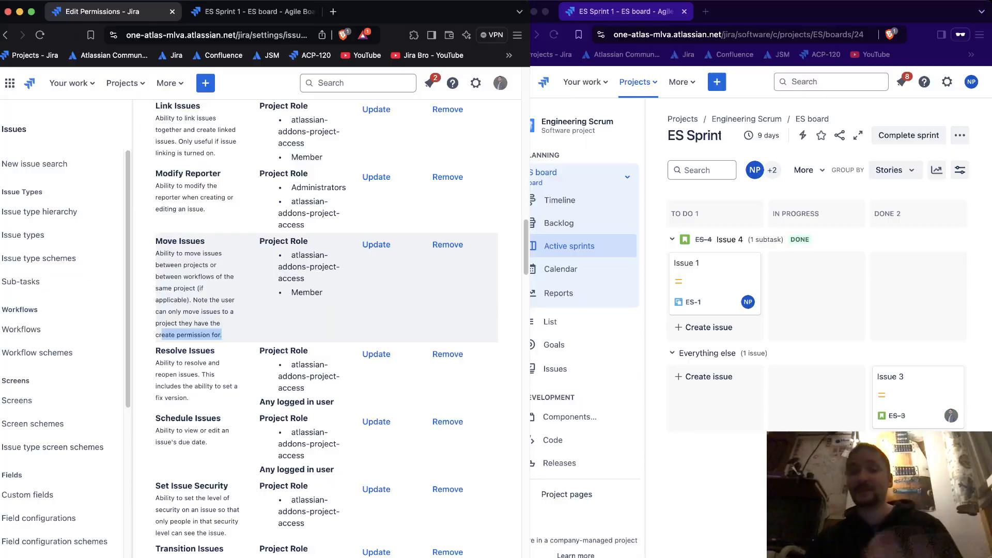
- Examine the Resolve Issues permission's description and the roles and users it is granted to
scroll(361, 331, "down", 2)
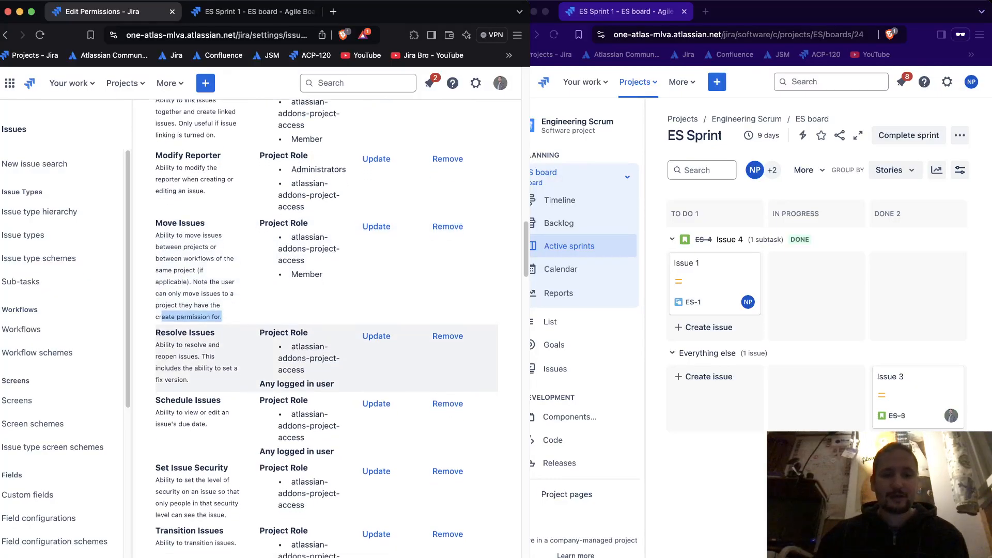
scroll(237, 337, "up", 1)
left_click(238, 337)
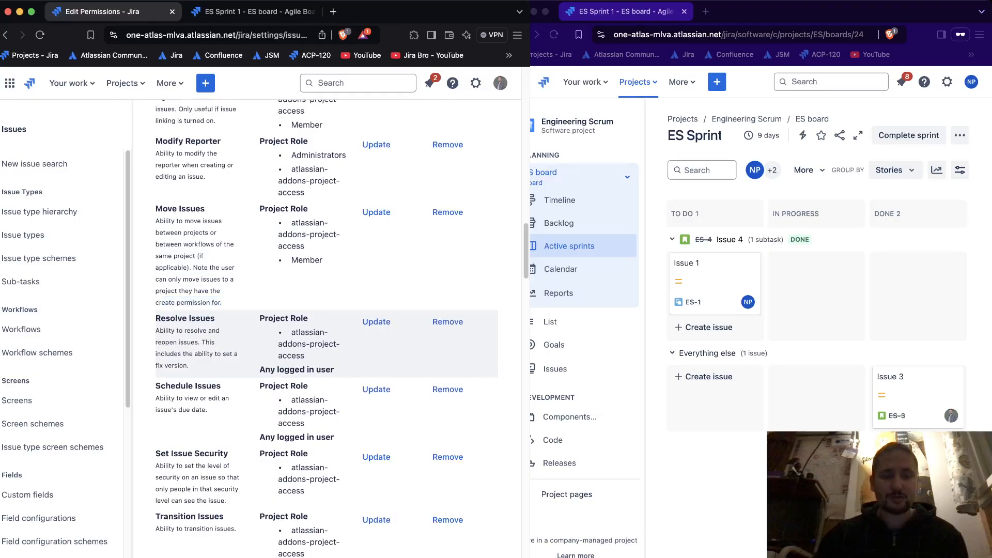
left_click_drag(156, 331, 189, 365)
left_click(214, 342)
left_click(190, 366)
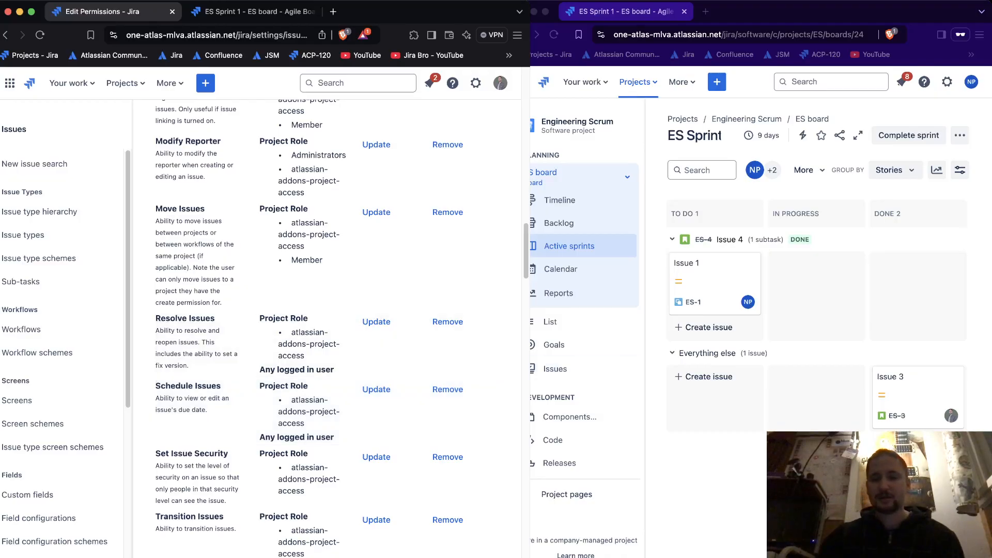
- Check whether the member can edit the Fix versions field on Issue 3, and close the issue
left_click(910, 385)
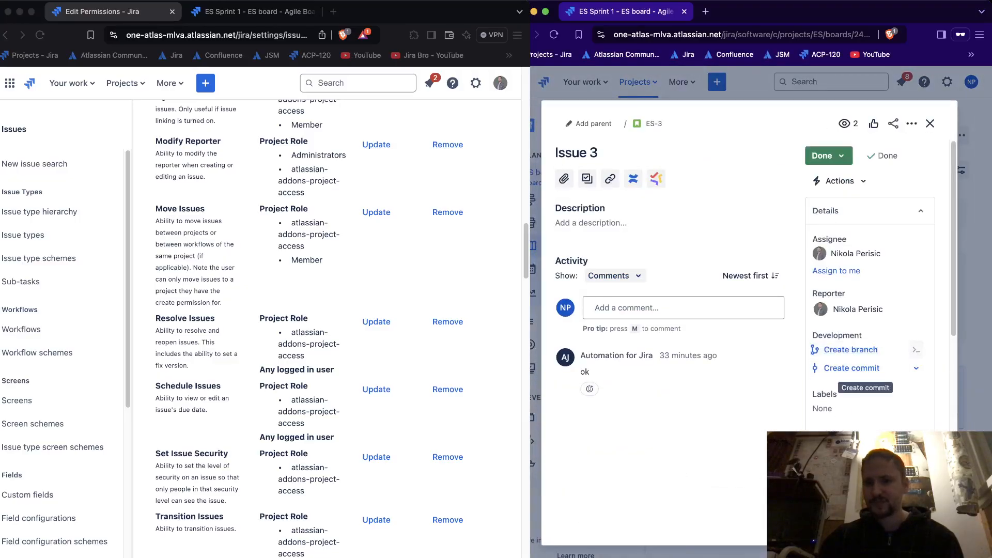
scroll(870, 289, "down", 5)
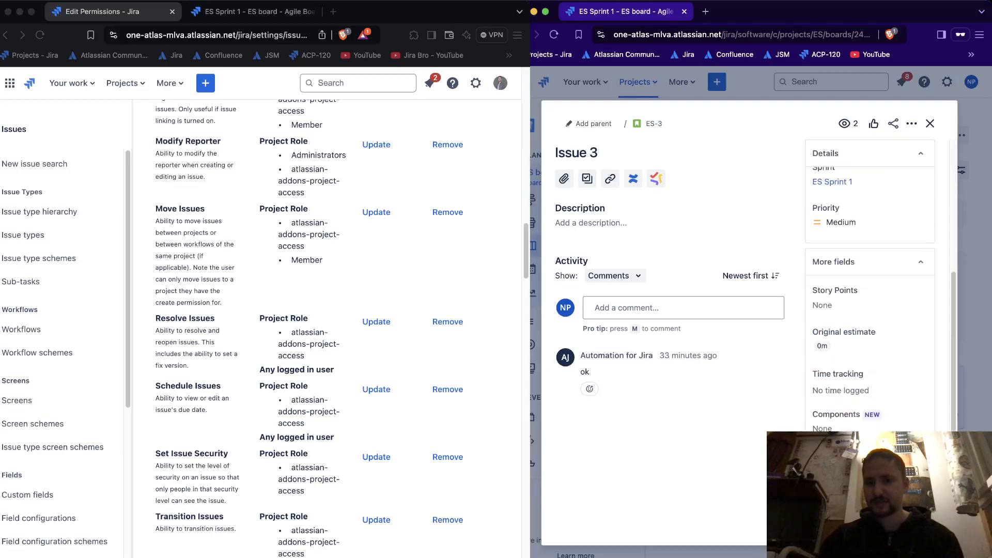
scroll(870, 310, "down", 4)
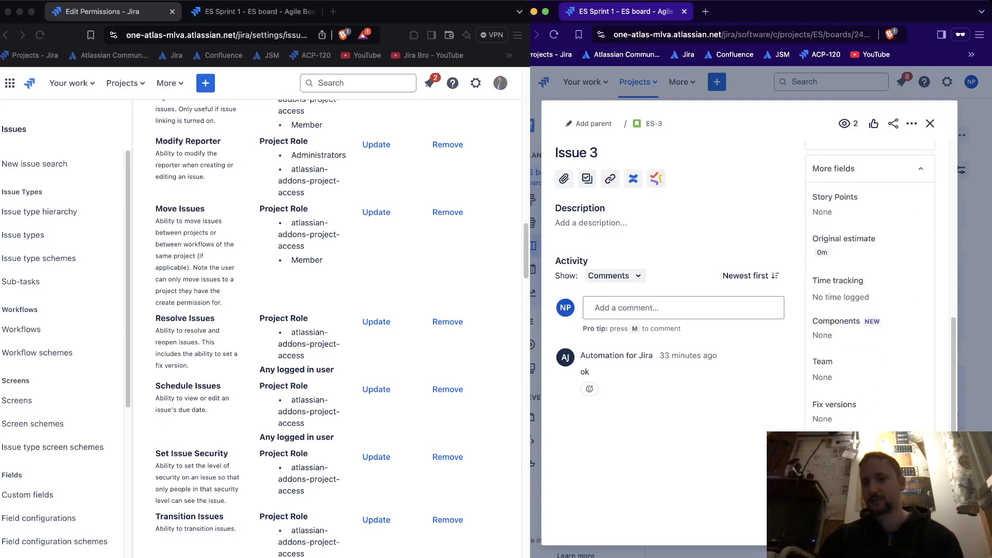
left_click(847, 419)
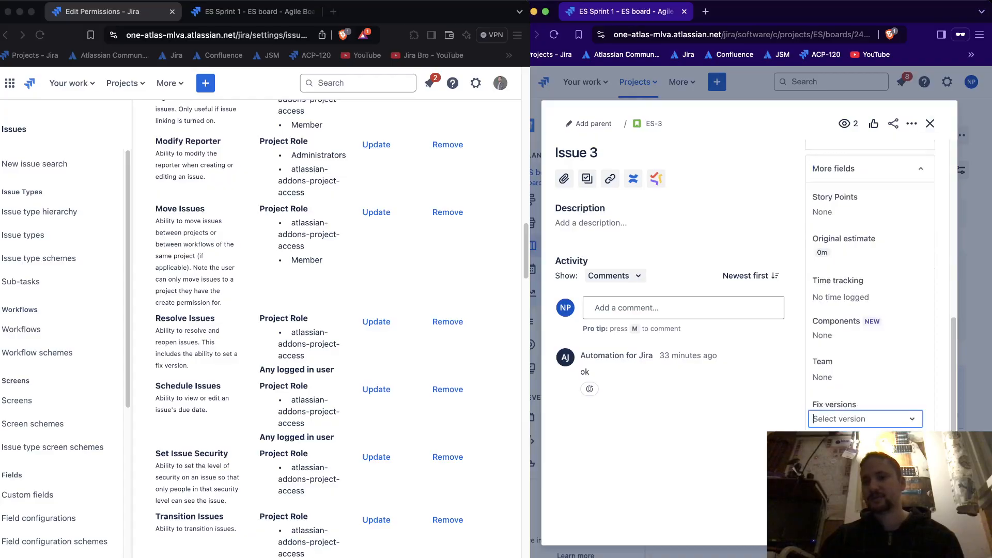
left_click(929, 123)
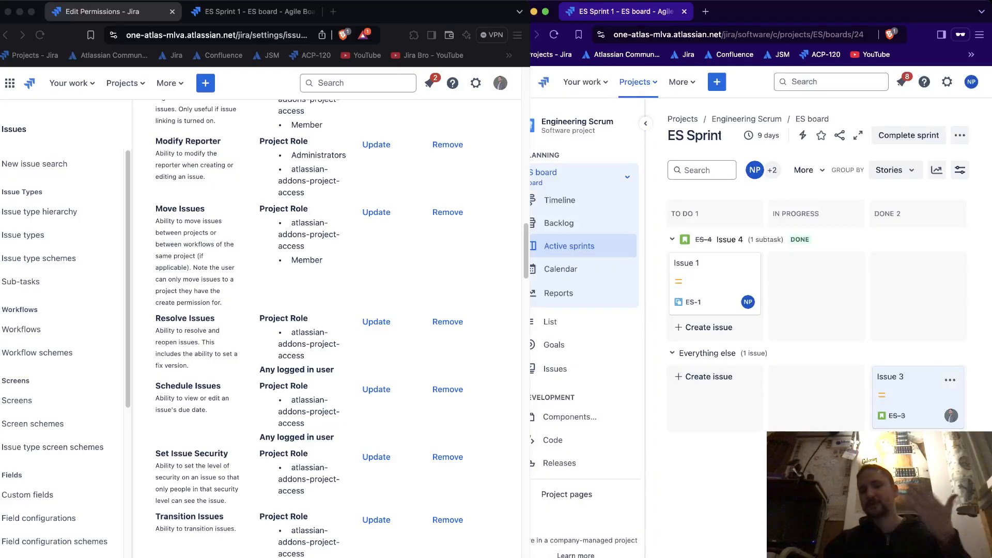
- Create a version named "version 1" in the Engineering Scrum project's releases as the administrator
left_click(252, 12)
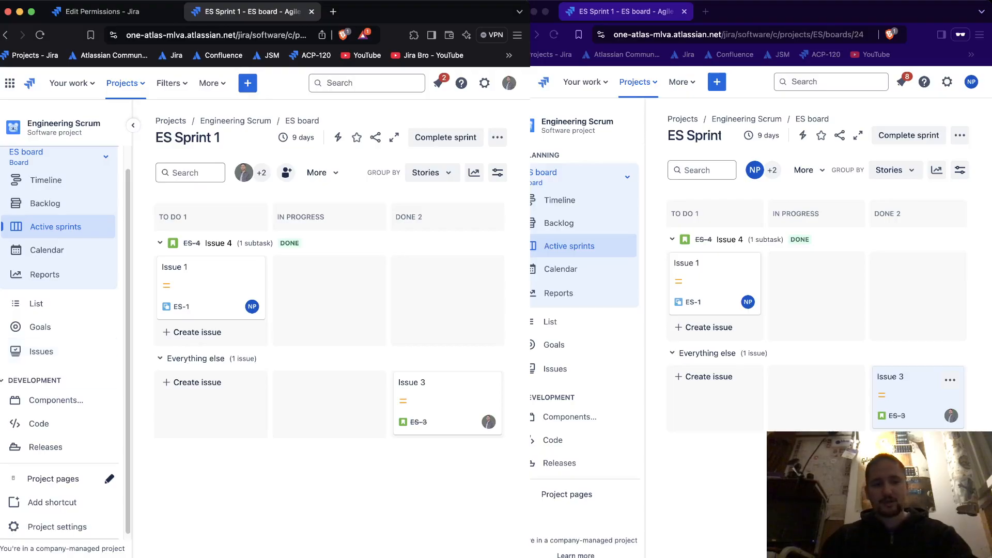
left_click(46, 447)
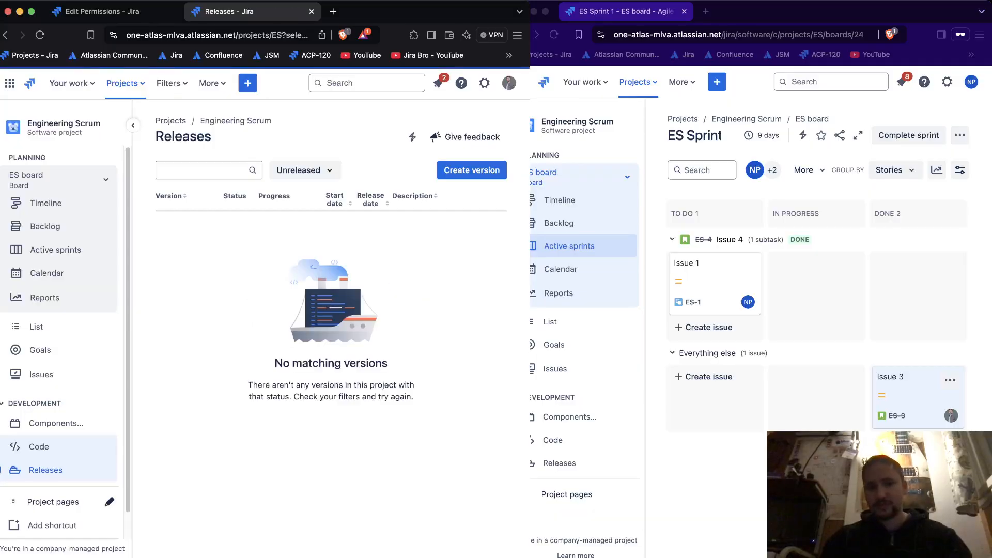
left_click(472, 170)
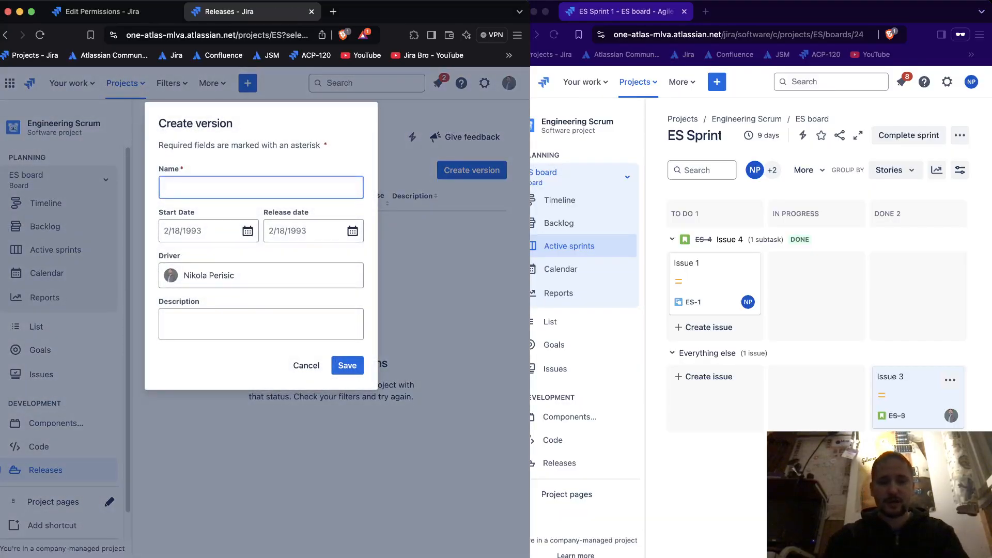
type("n 1")
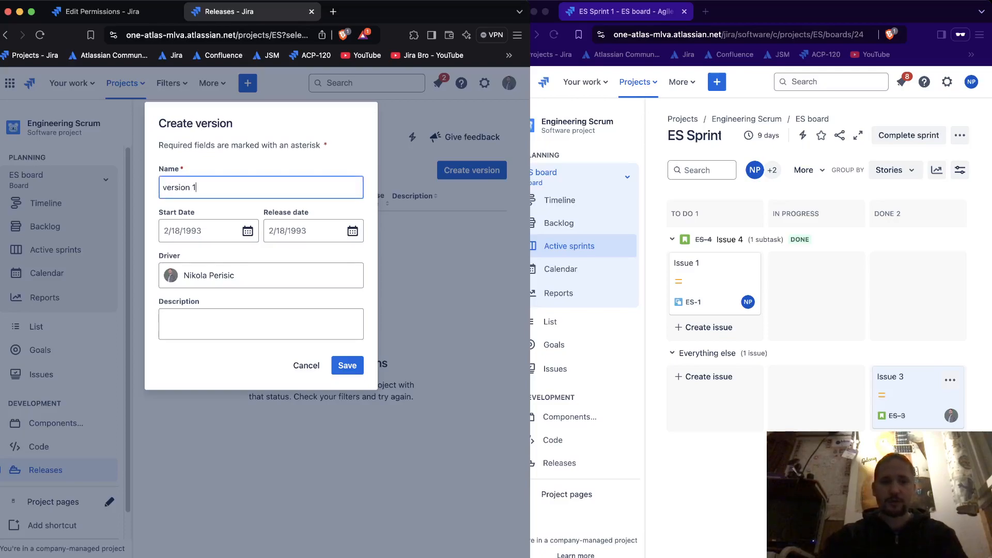
key("Return")
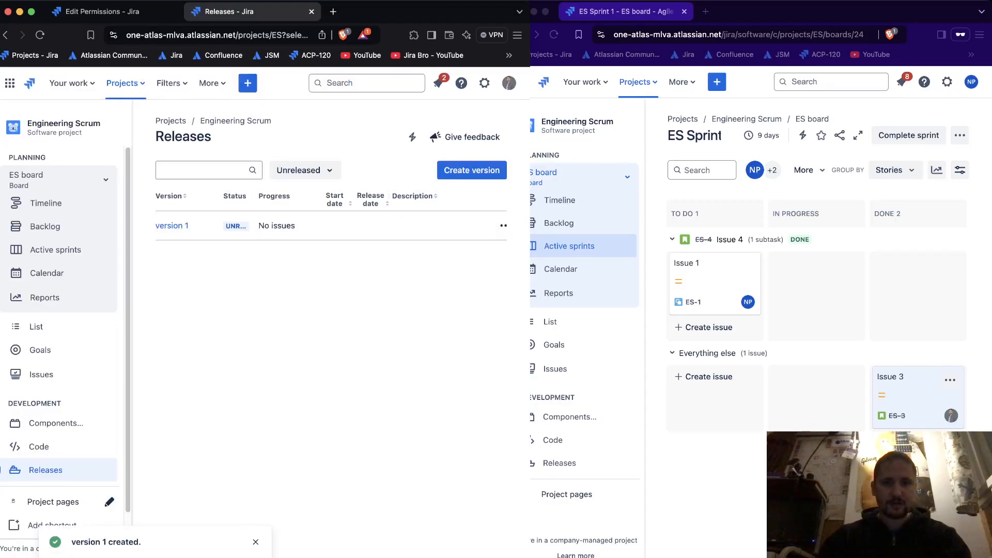
- Release version 1 with the release date 11/15/2024, skip the release notes, and close the Releases page
left_click(504, 226)
left_click(491, 255)
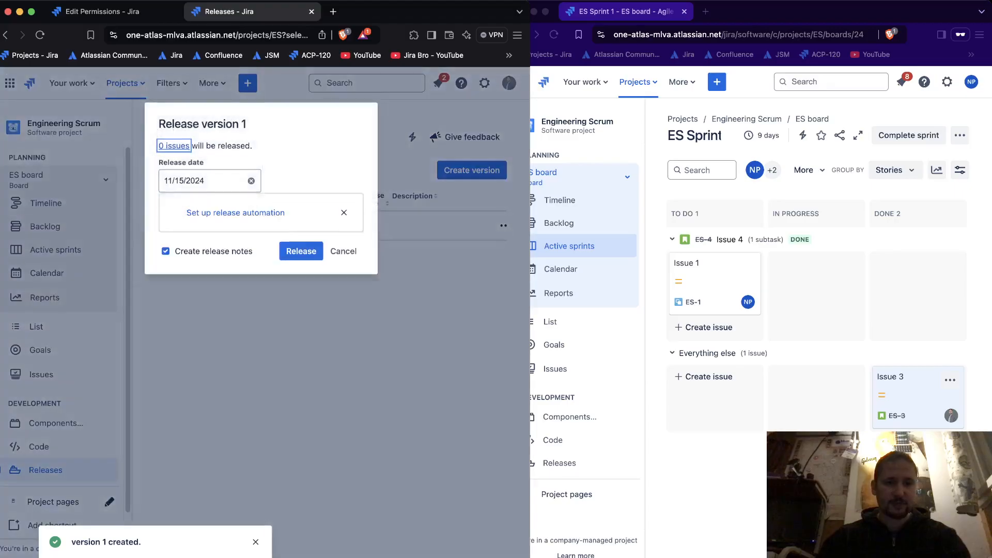
left_click(301, 251)
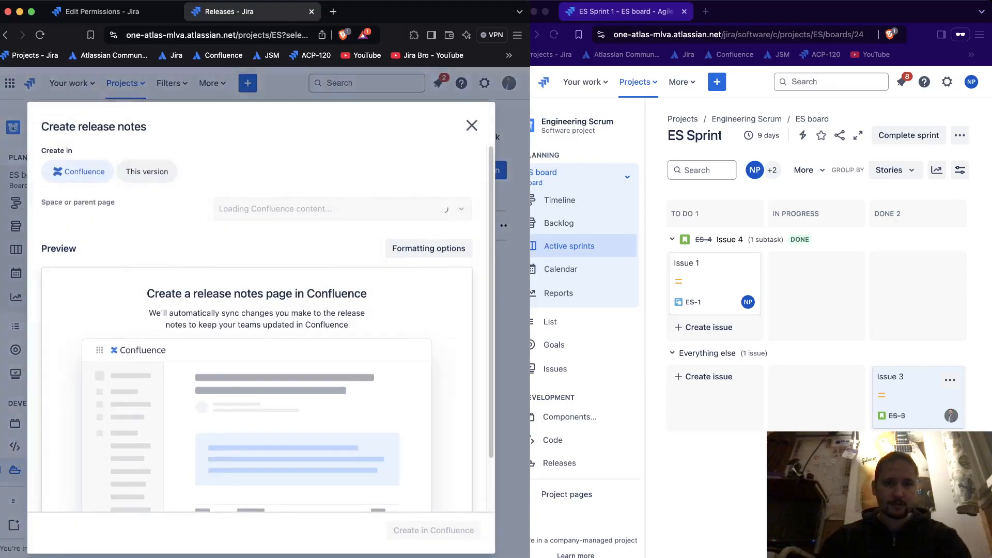
left_click(472, 125)
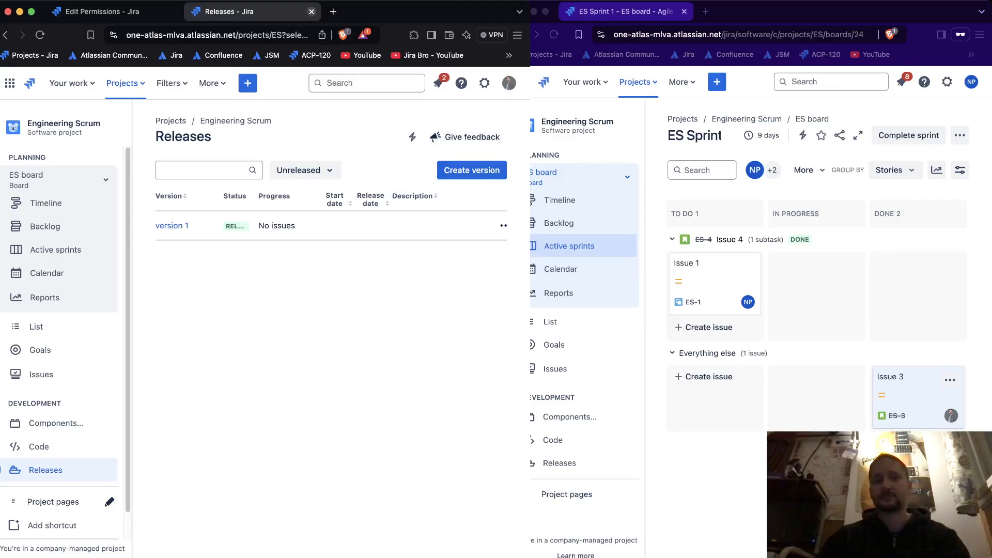
left_click(311, 12)
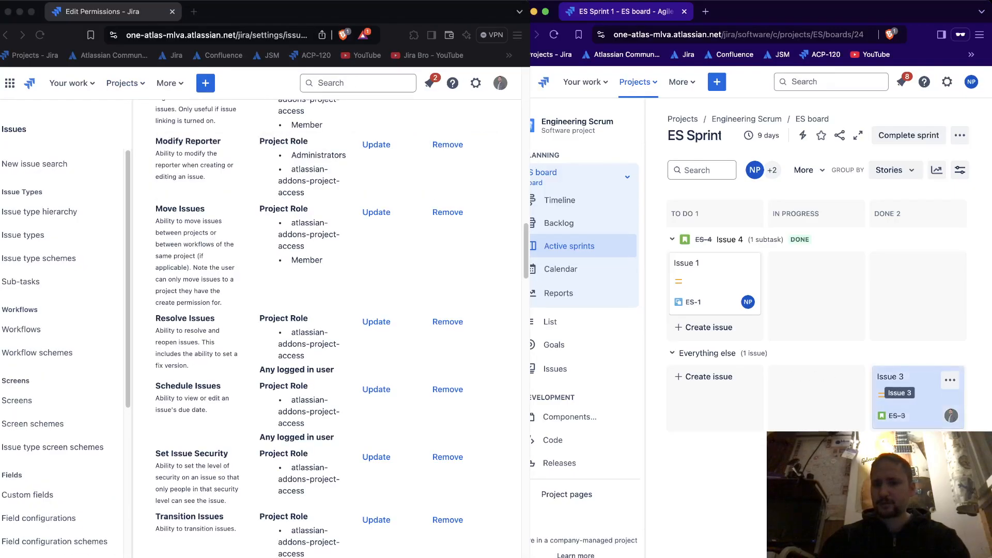
- Reopen Issue 3 as the member and check which versions its Fix versions field offers
left_click(896, 416)
left_click(913, 395)
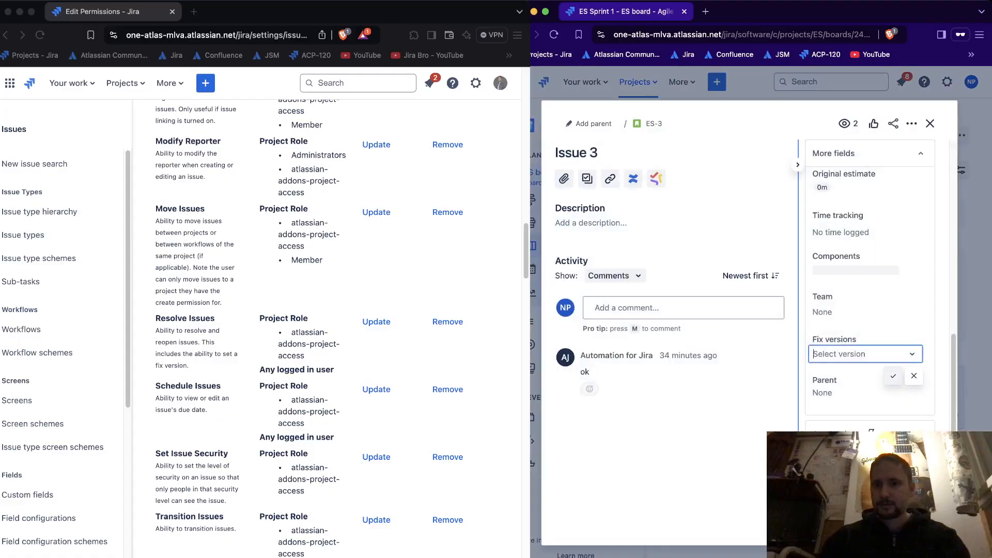
left_click(858, 354)
left_click(858, 353)
left_click(852, 393)
left_click(855, 354)
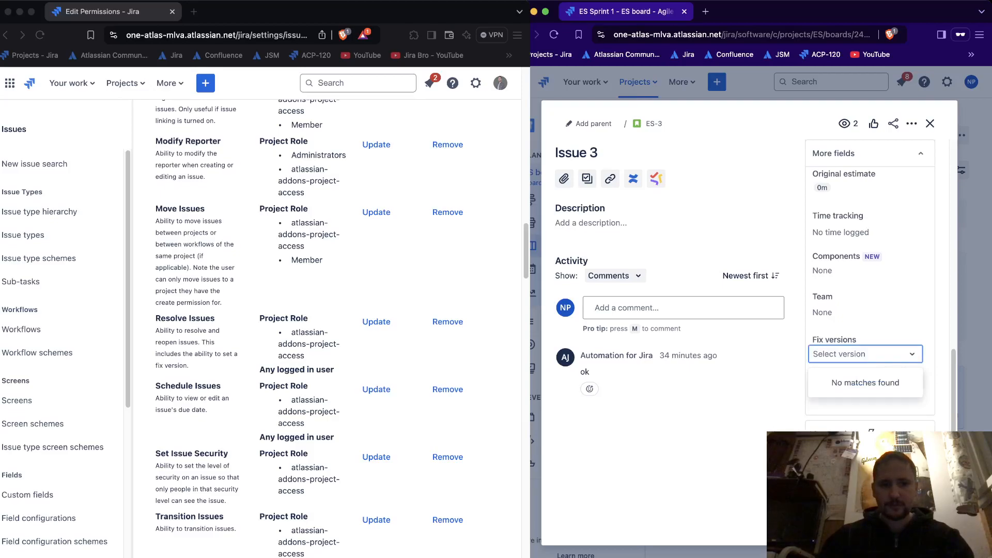
- Recheck the Fix versions options on Issue 3 as the member, and close the issue
left_click(356, 345)
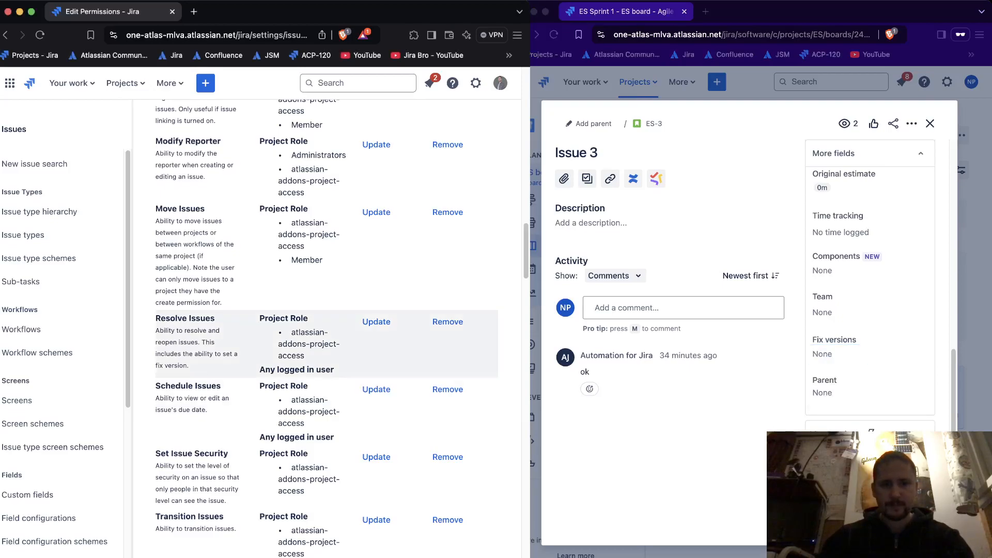
left_click(765, 372)
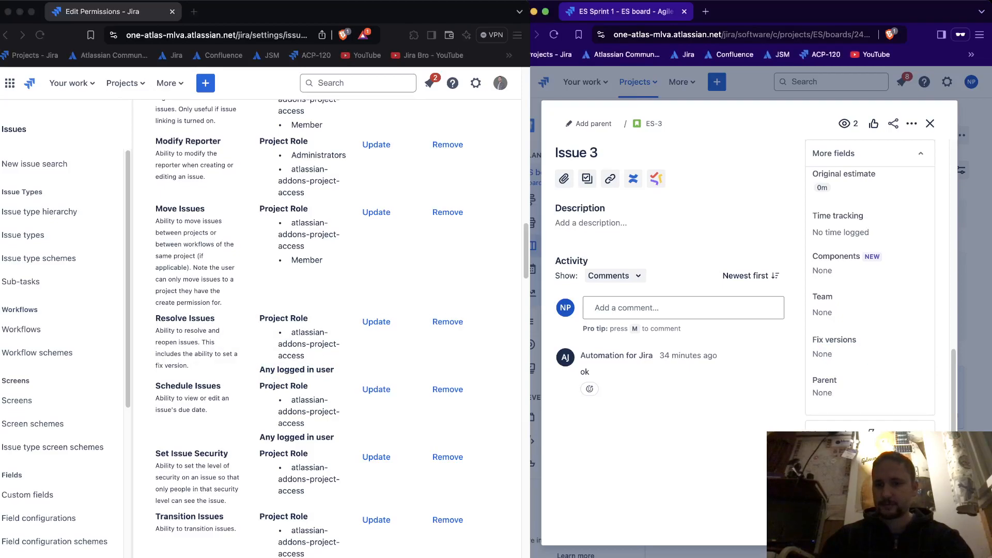
left_click(857, 354)
left_click(858, 354)
left_click(857, 353)
left_click(790, 331)
scroll(863, 289, "up", 4)
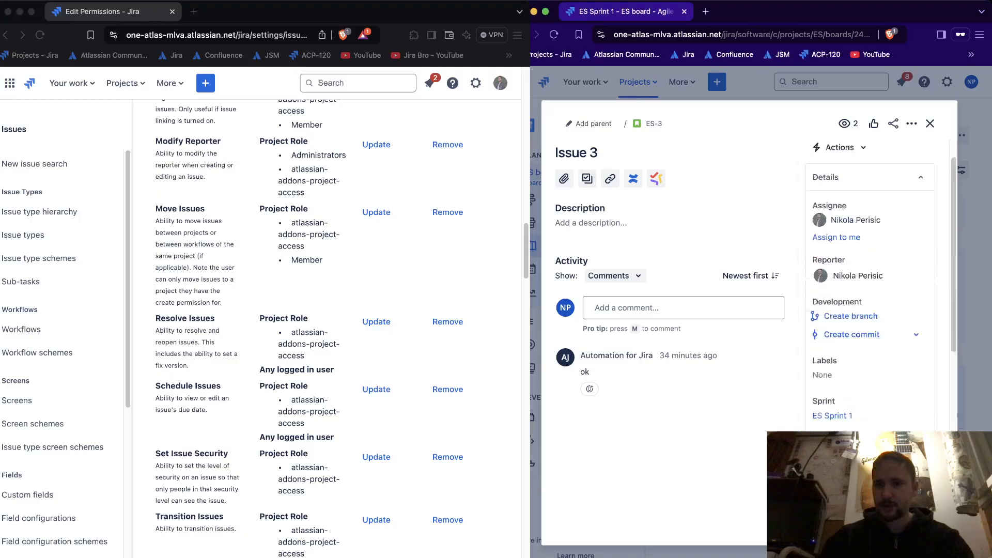
left_click(929, 123)
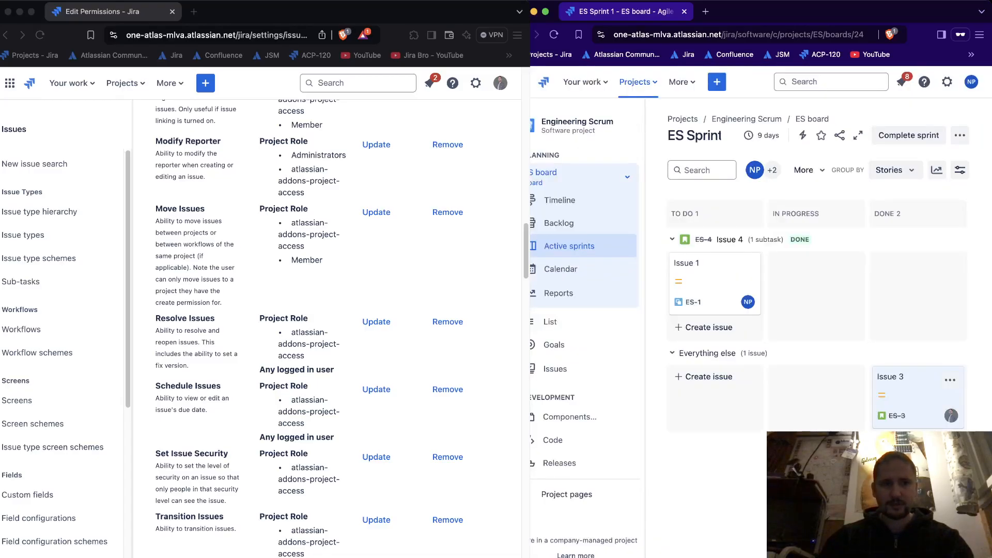
- Create a version named "1.0" in the Engineering Scrum project's releases as the administrator, and close the Releases page
left_click(125, 83)
left_click(171, 135, "super")
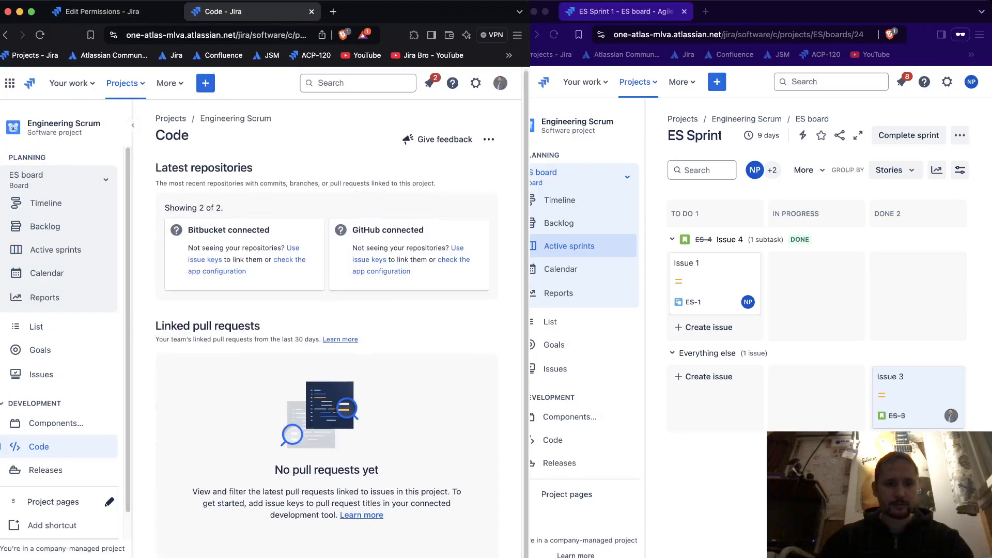
left_click(46, 470)
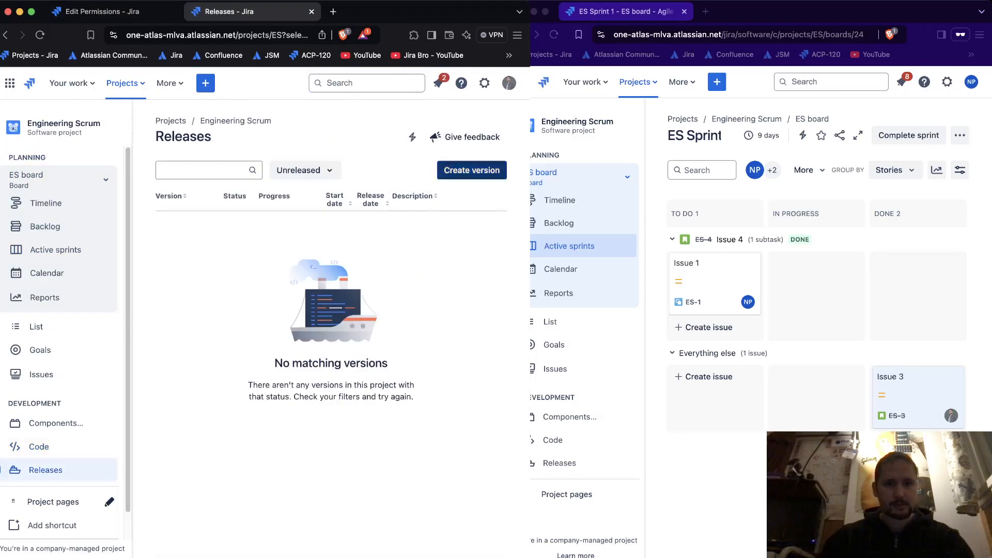
left_click(471, 170)
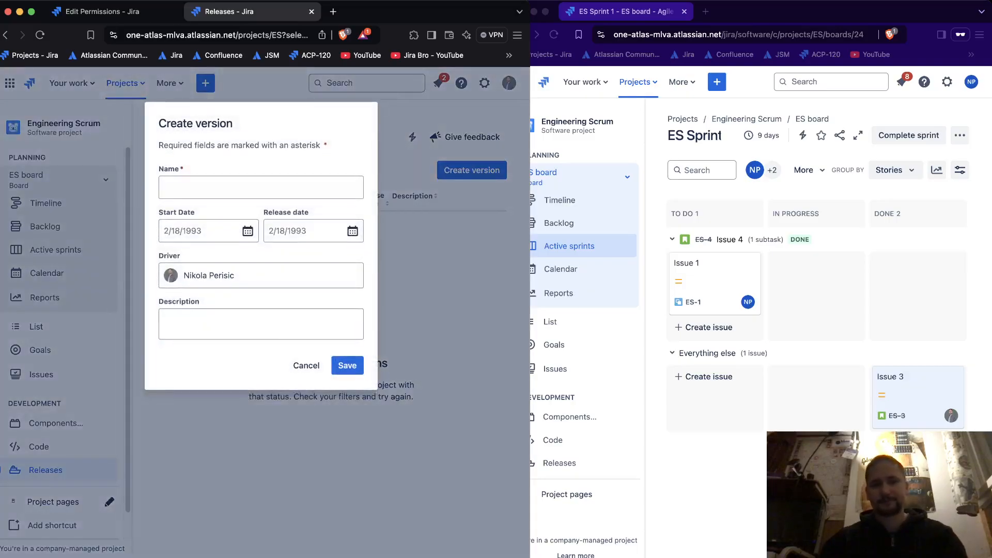
type("1.0")
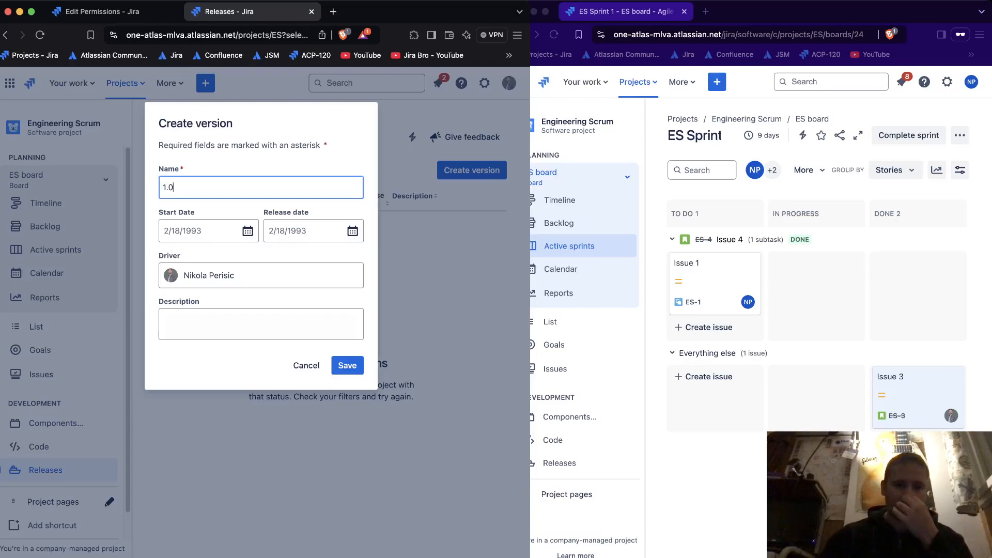
key("Return")
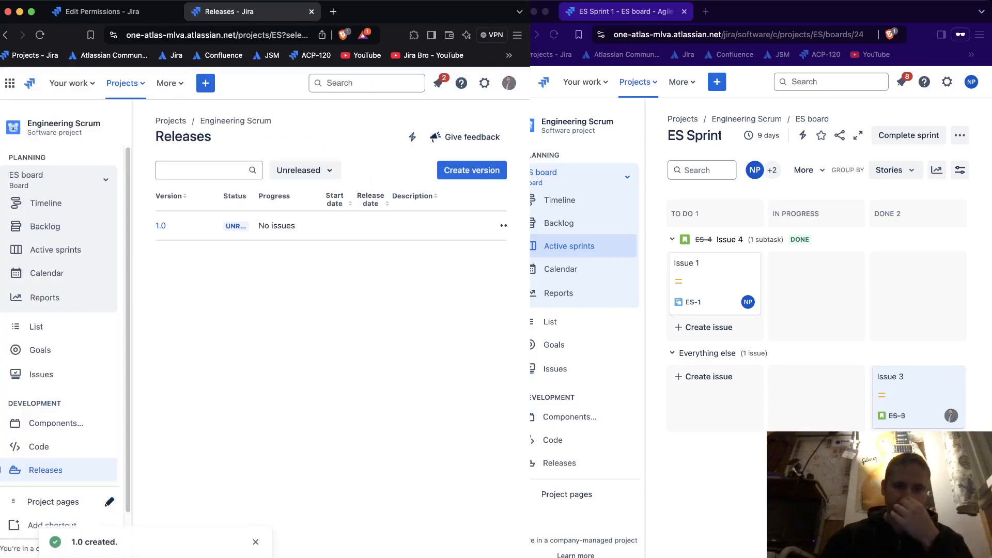
left_click(311, 11)
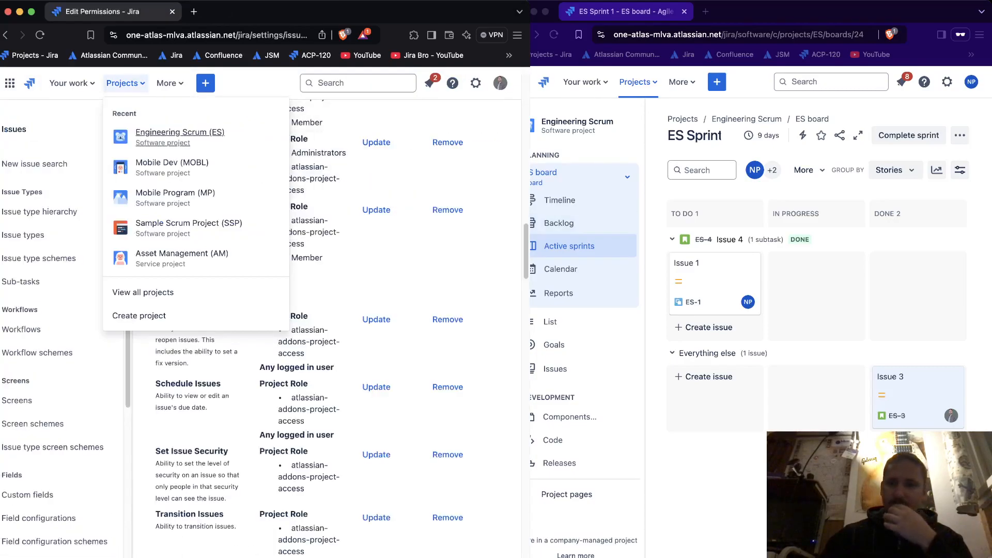
left_click(918, 397)
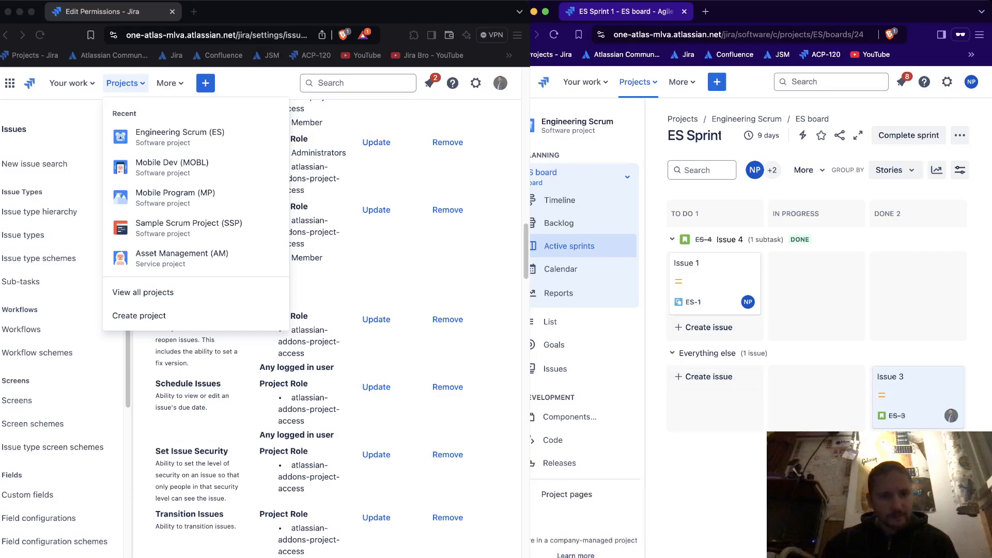
left_click(180, 137)
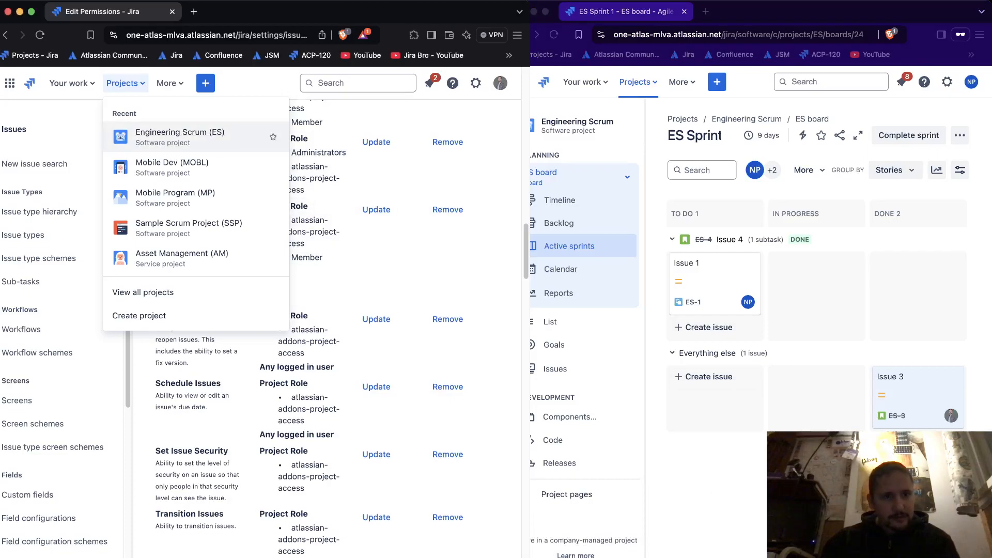
left_click(180, 137, "super")
left_click(243, 12)
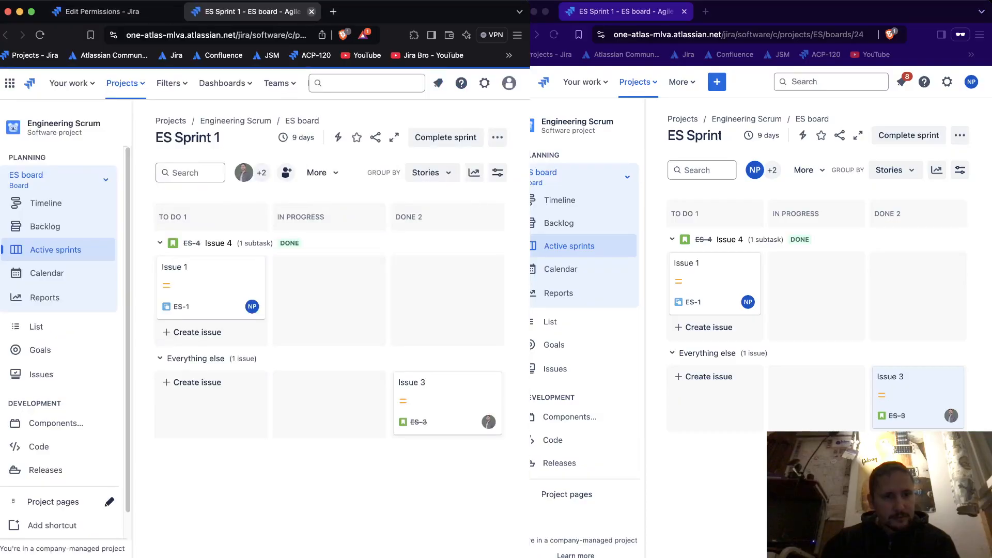
key("super+w")
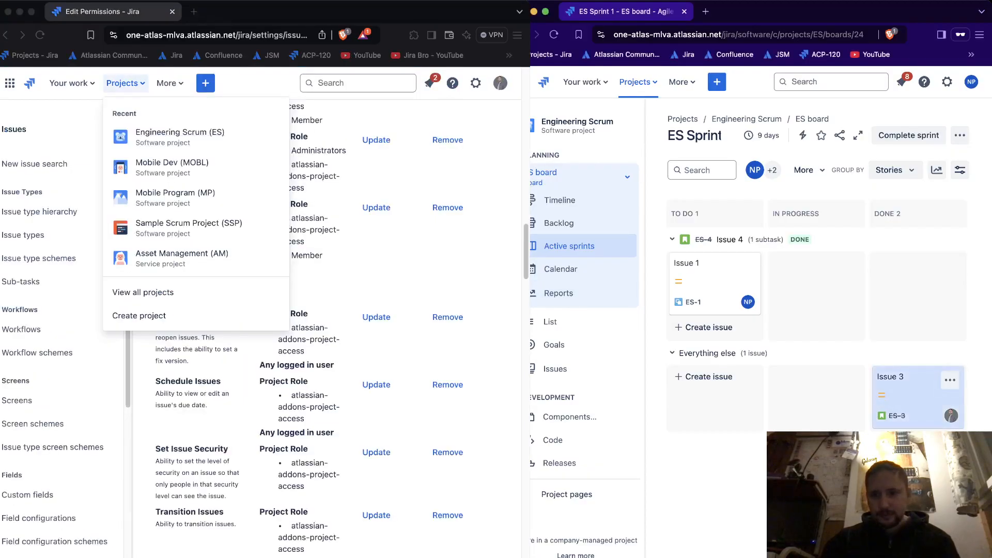
- Reload the member's board, set Issue 3's Fix versions to 1.0, and close the issue
key("super+r")
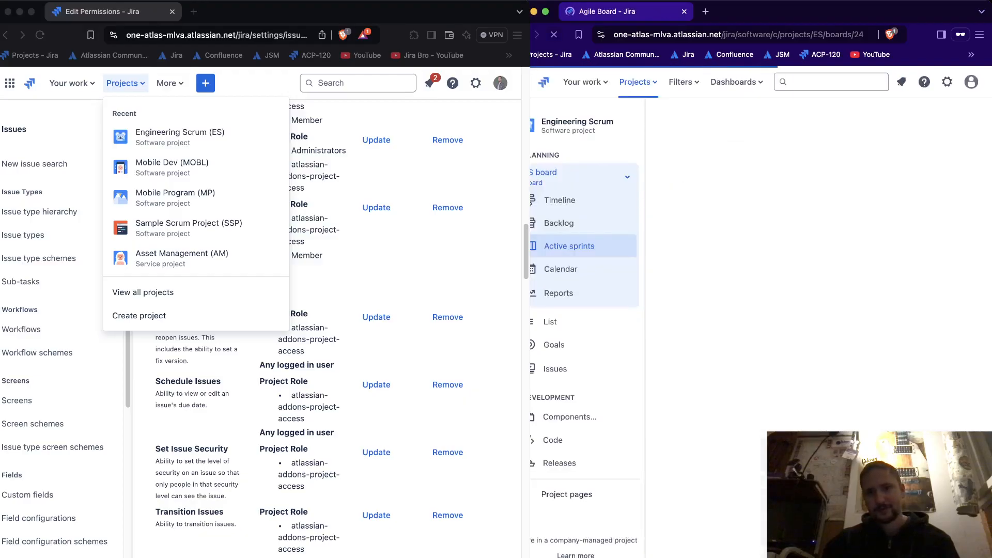
left_click(918, 396)
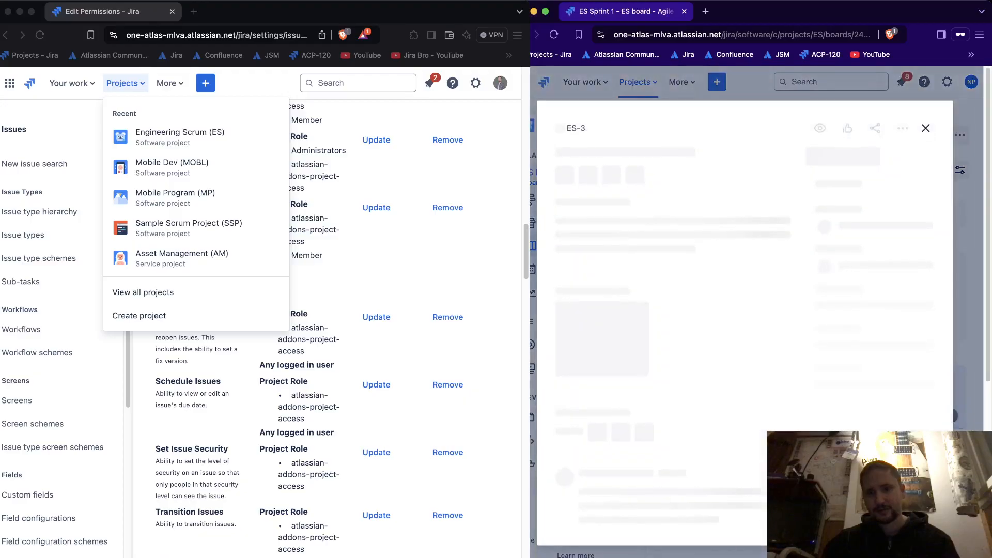
scroll(918, 396, "down", 5)
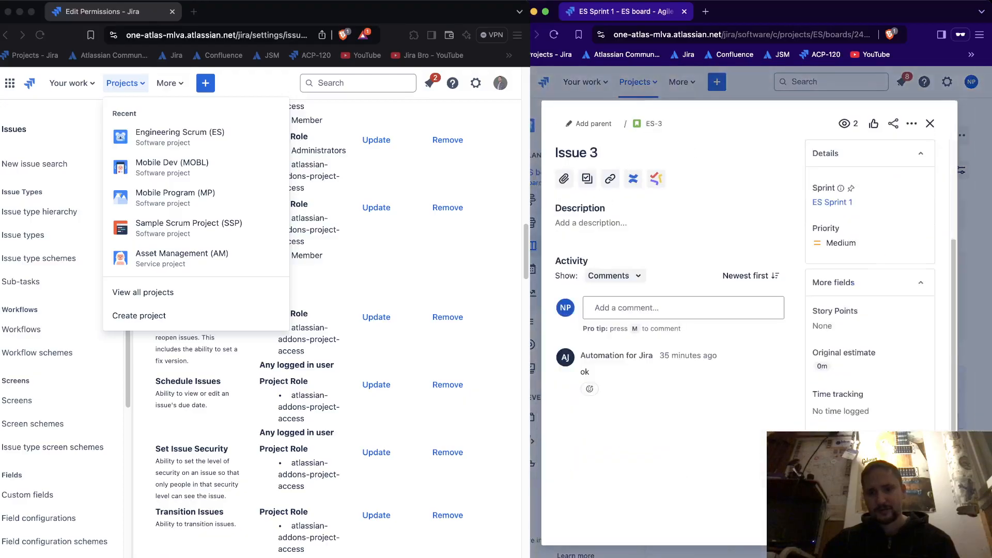
left_click(847, 354)
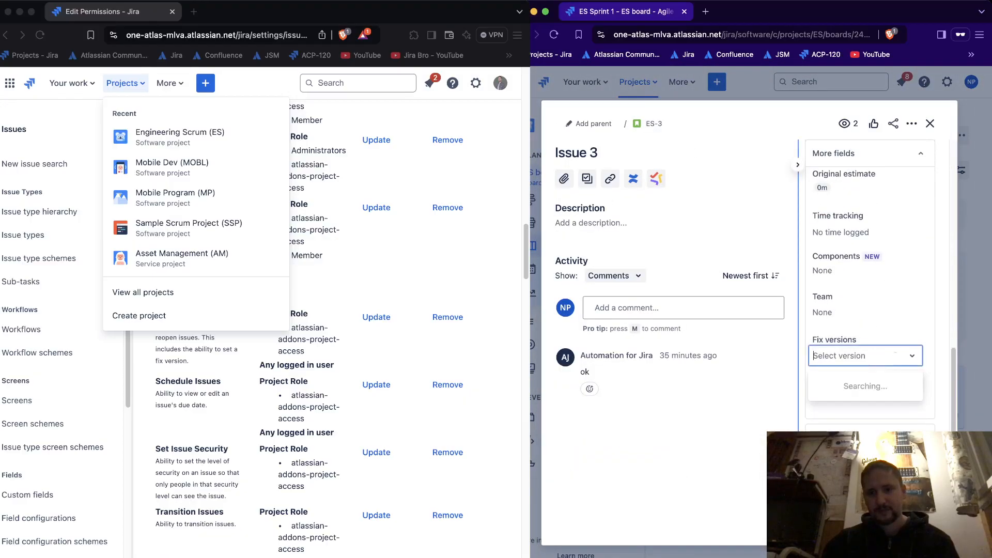
left_click(847, 396)
left_click(798, 387)
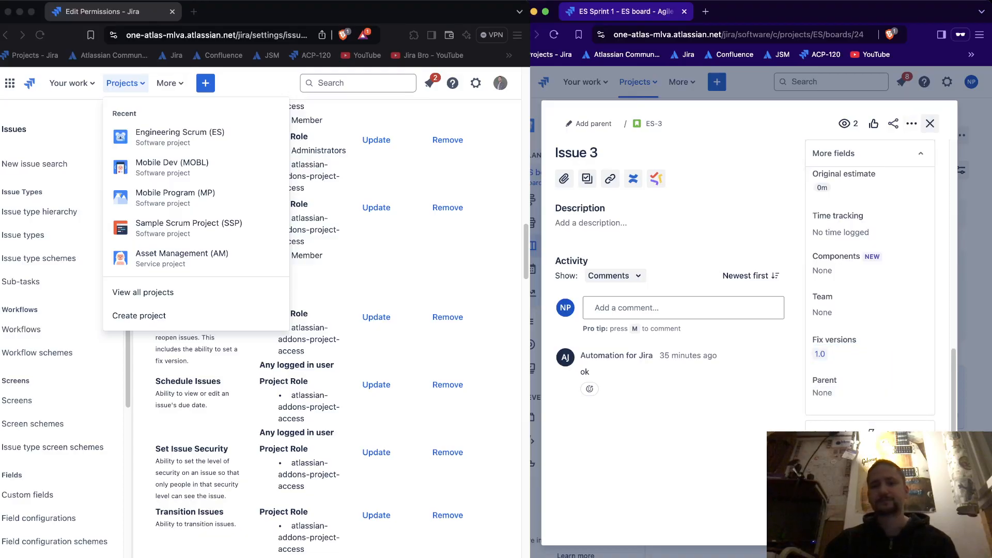
left_click(930, 123)
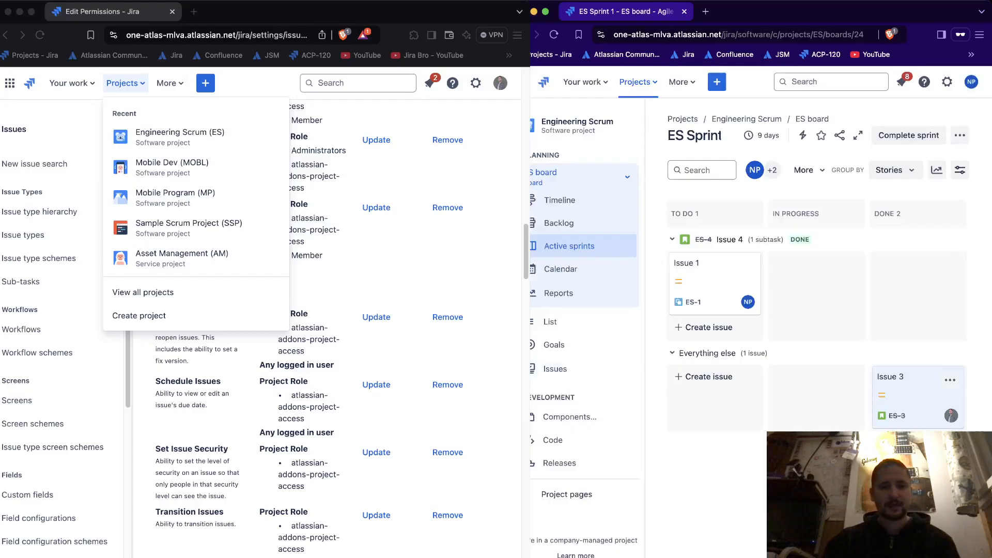
- Open the Resolve Issues permission for updating in the administrator's permission scheme
left_click(383, 341)
left_click(382, 341)
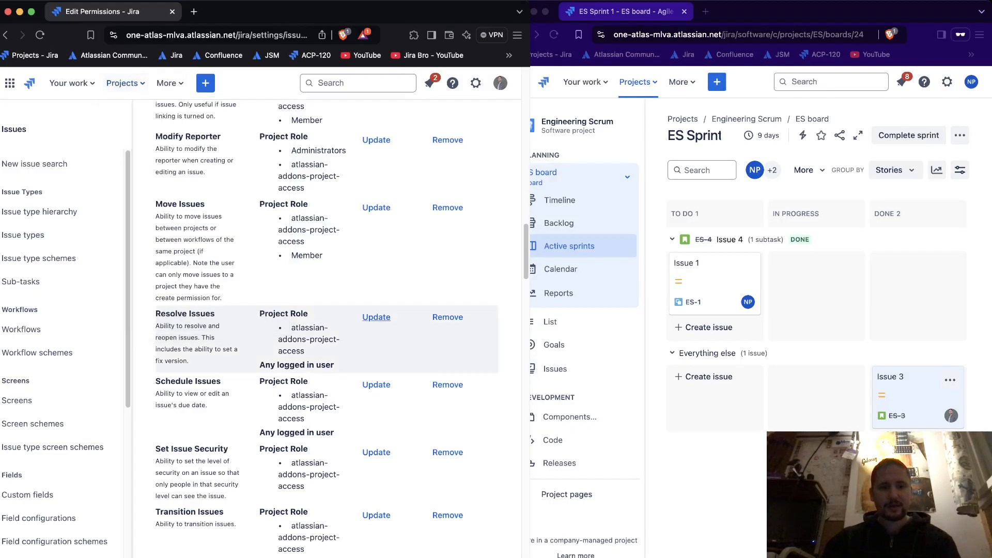
left_click(376, 317)
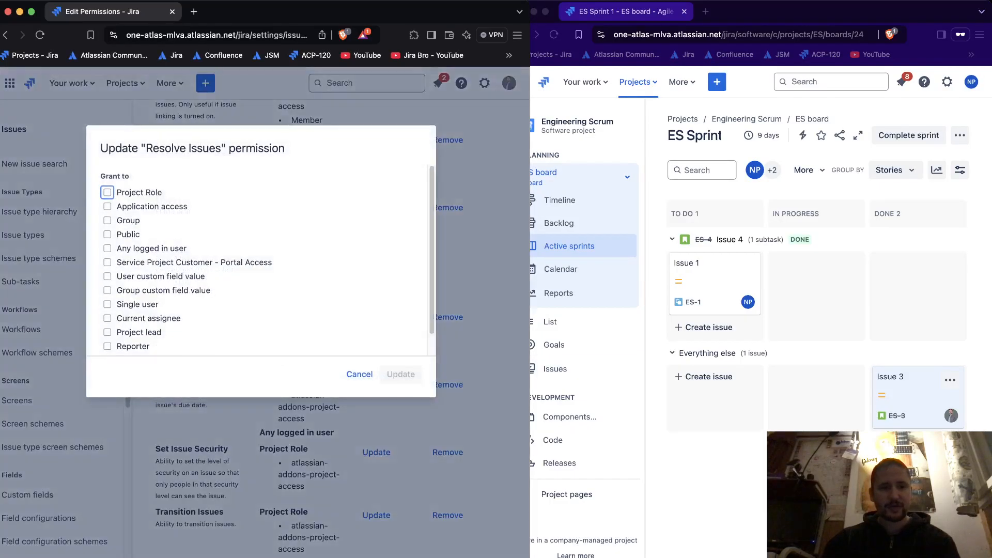
left_click(149, 207)
left_click(203, 228)
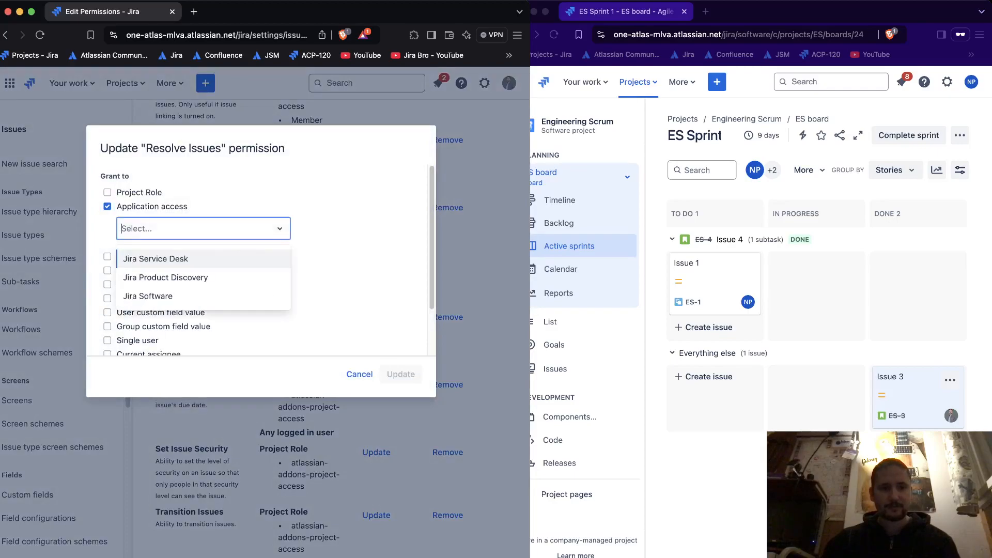
left_click(203, 229)
left_click(107, 206)
- Grant the Resolve Issues permission to the Administrators project role
left_click(108, 192)
left_click(203, 214)
left_click(151, 244)
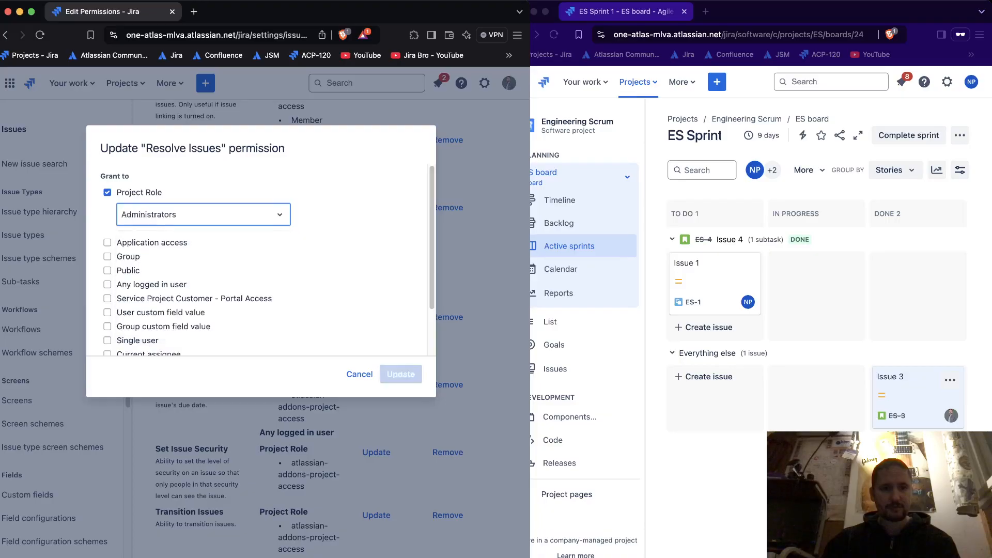
left_click(401, 374)
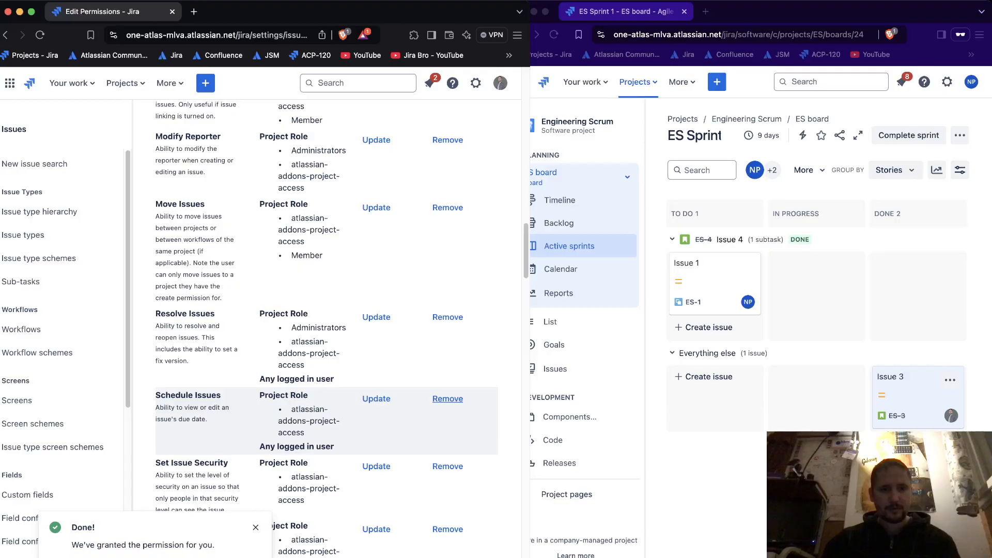
- Remove the "Any logged in user" grant from the Resolve Issues permission
left_click(448, 316)
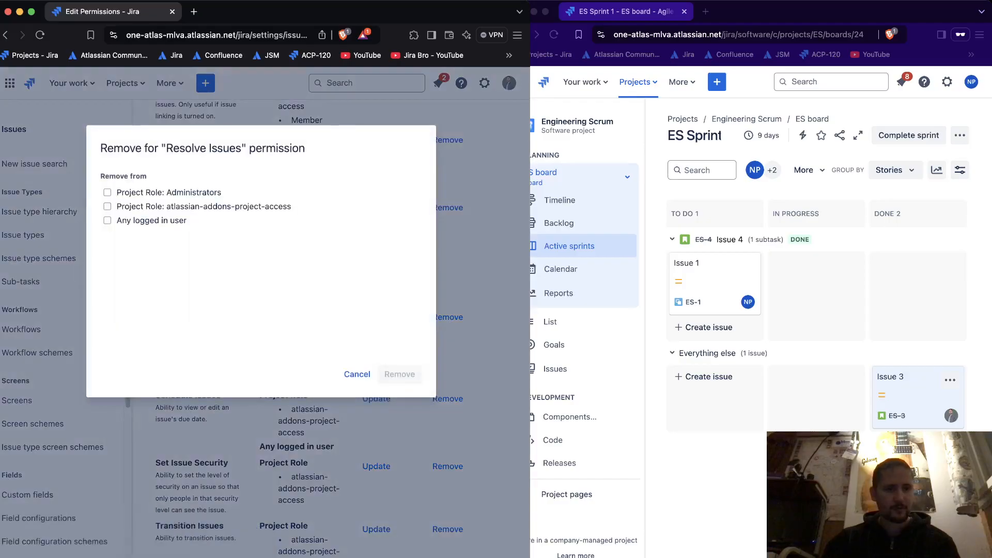
left_click(107, 220)
left_click(399, 374)
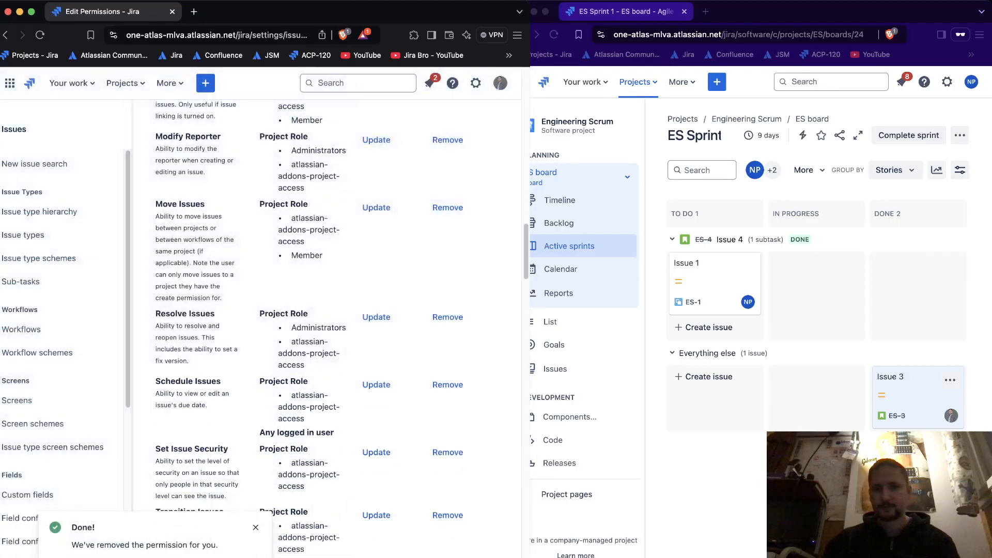
- Create a story named "Issue 4" in the To Do column under Everything else on the member's board
left_click(703, 377)
left_click(703, 376)
type("Issue")
type(" 3")
key("BackSpace")
type("4")
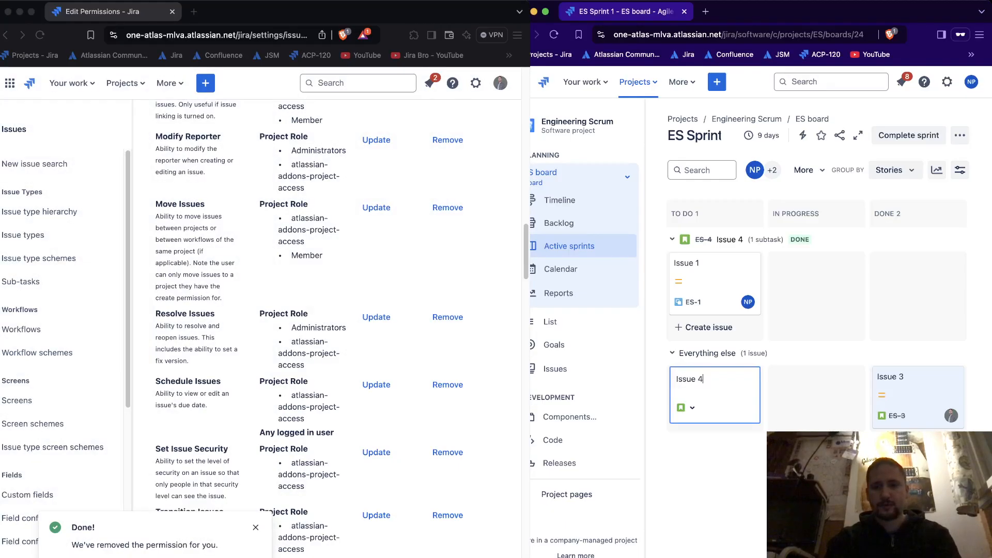
key("Return")
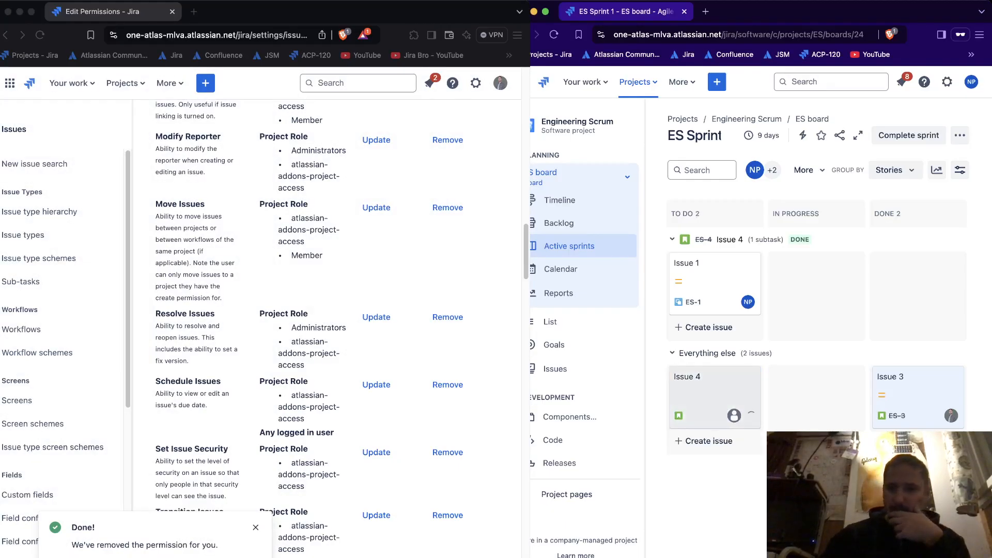
- Transition the new Issue 4 to Done as the member, with the resolution Cannot Reproduce
left_click_drag(715, 397, 918, 413)
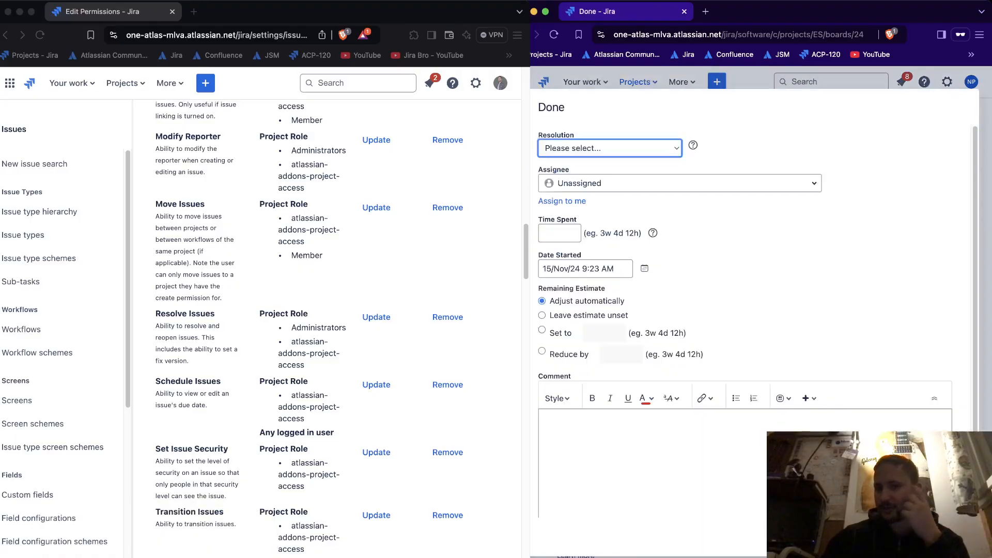
left_click(579, 148)
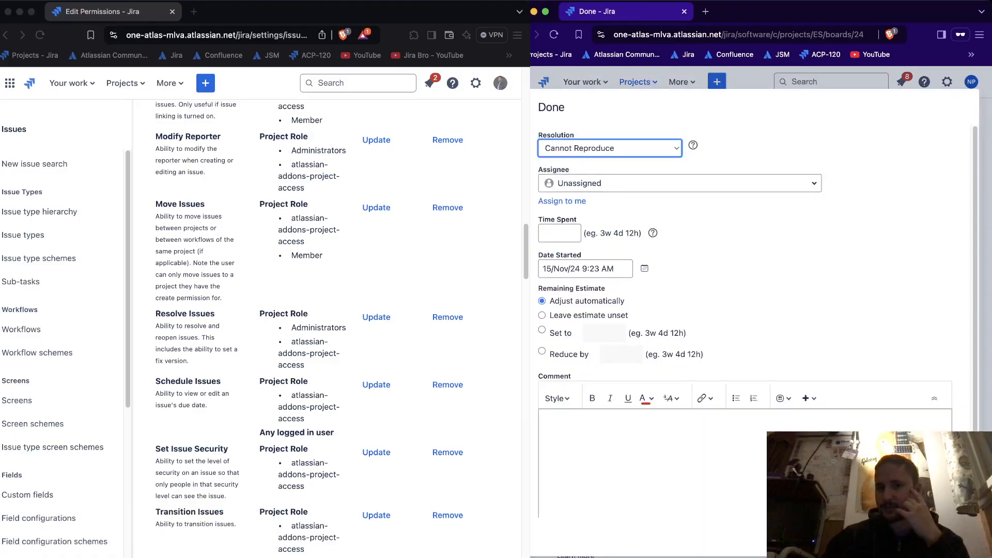
left_click(926, 537)
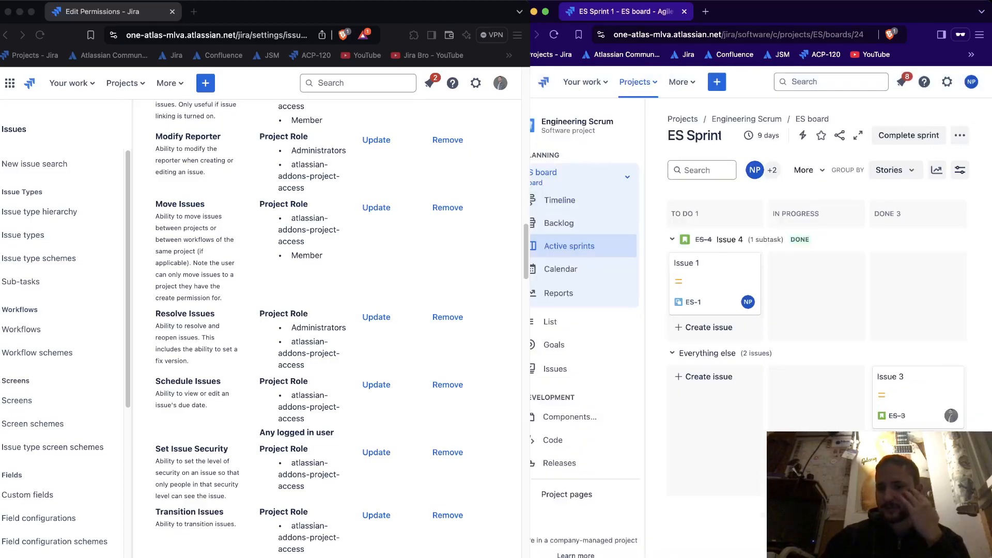
- Open the new Issue 4 as the member, check its detail fields for Fix versions, and close the issue
left_click(912, 457)
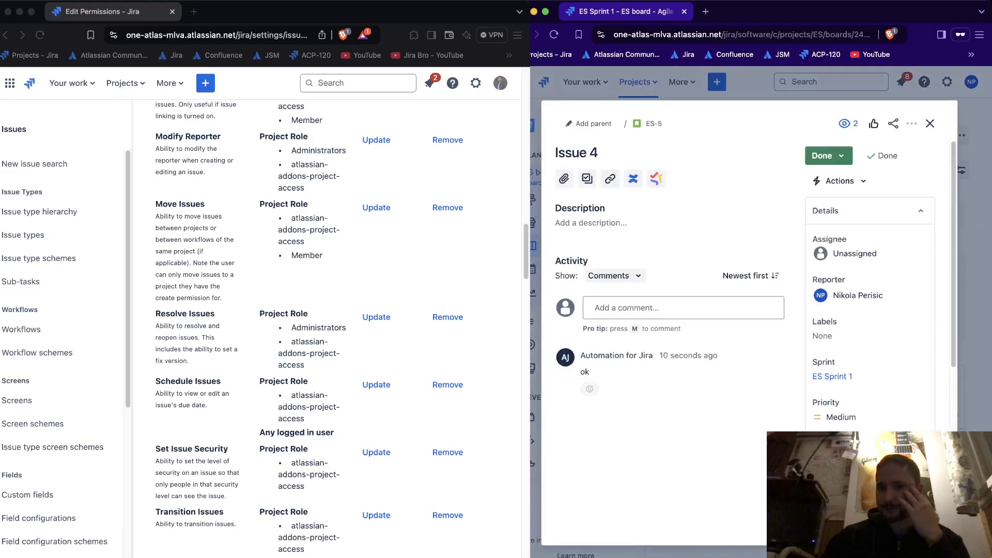
scroll(852, 372, "down", 2)
scroll(870, 289, "down", 6)
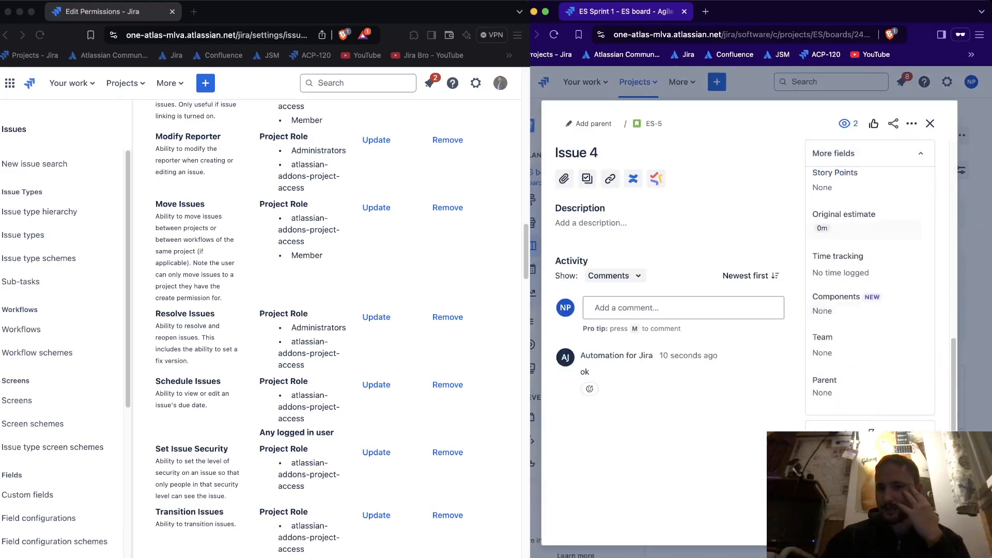
scroll(866, 310, "up", 6)
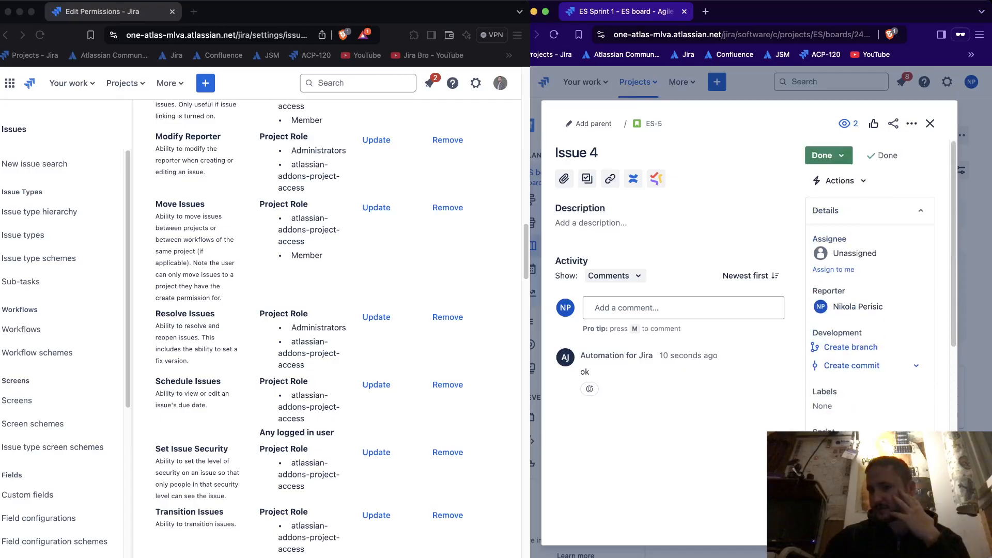
scroll(865, 309, "down", 6)
scroll(870, 289, "up", 6)
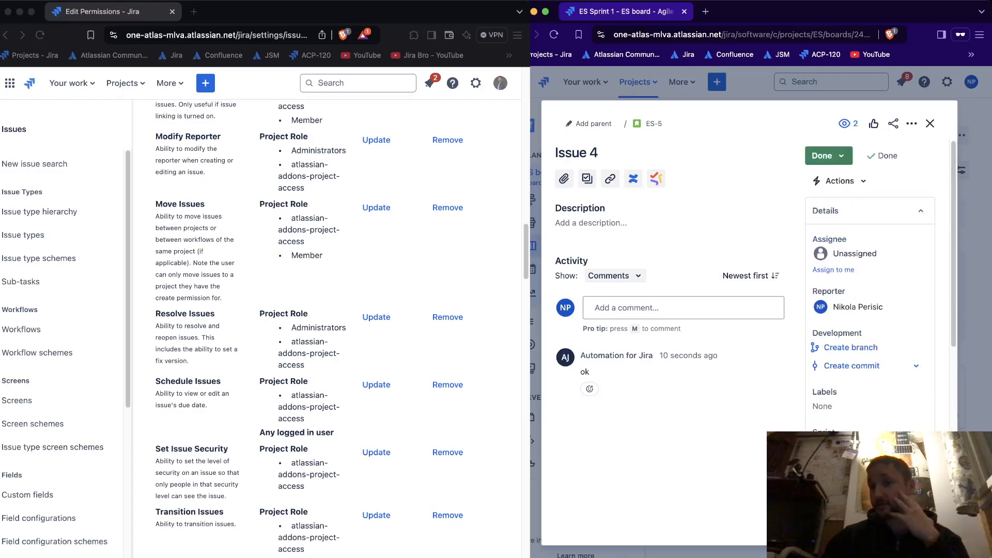
left_click(930, 124)
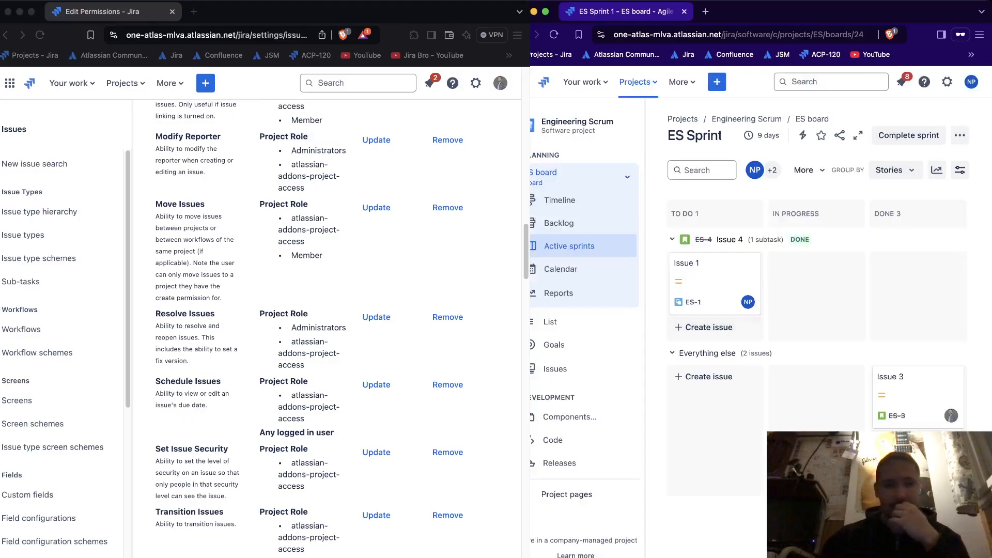
- Review the Schedule Issues permission's description and grants in the permission scheme
scroll(310, 325, "down", 2)
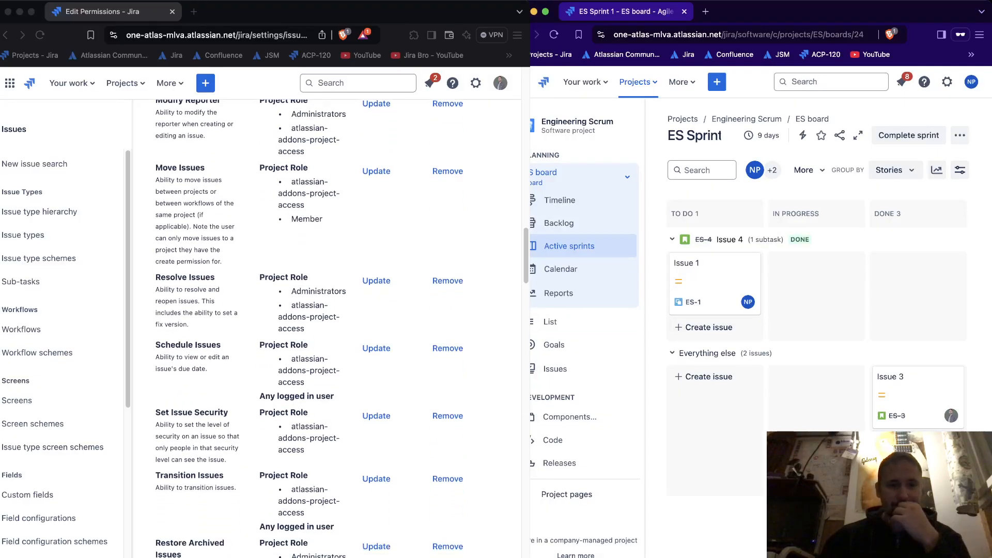
left_click(161, 345)
left_click_drag(160, 345, 222, 345)
left_click(222, 345)
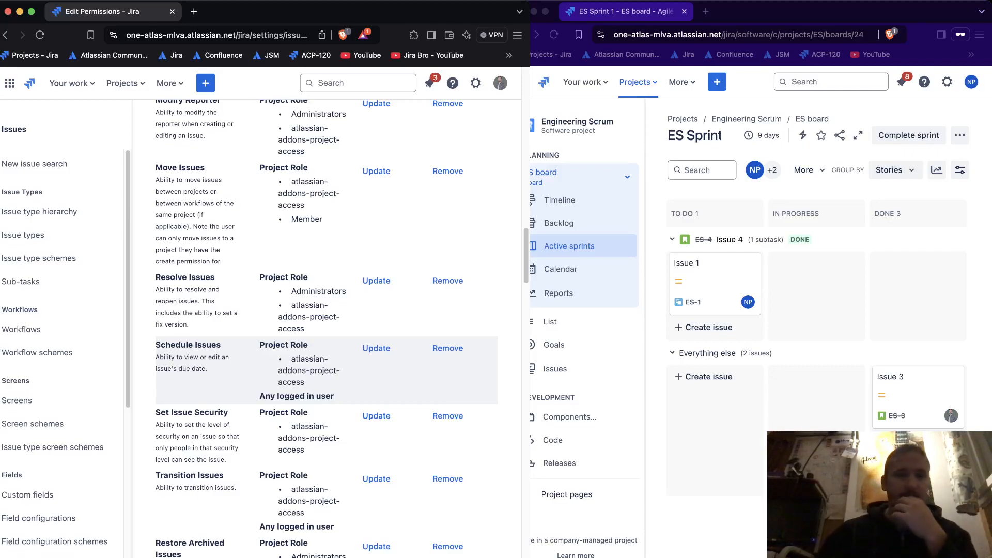
- Review the Issue Rank on Board section in the Engineering Scrum board settings, and return to the permission scheme
scroll(126, 83, "down", 1)
left_click(126, 83)
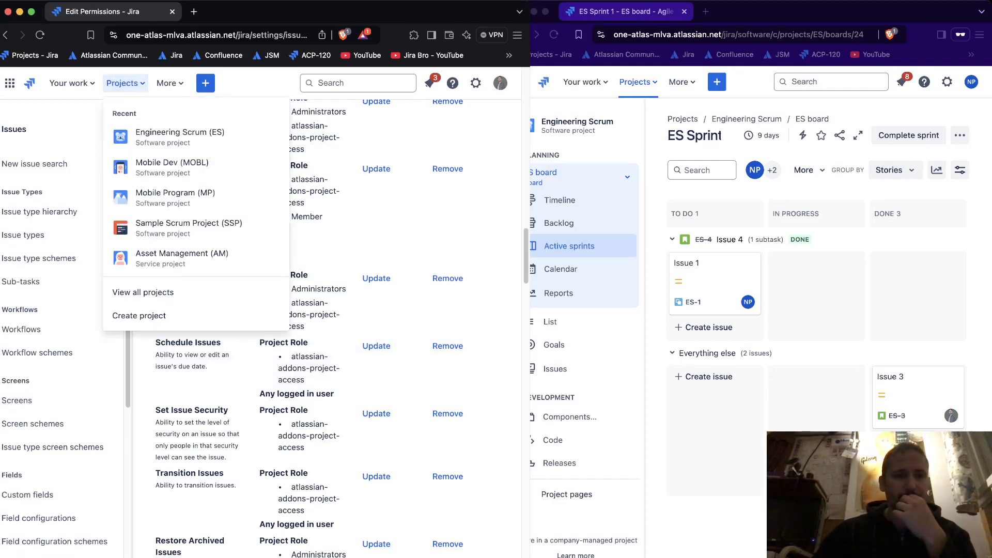
left_click(180, 133, "super")
left_click(248, 11)
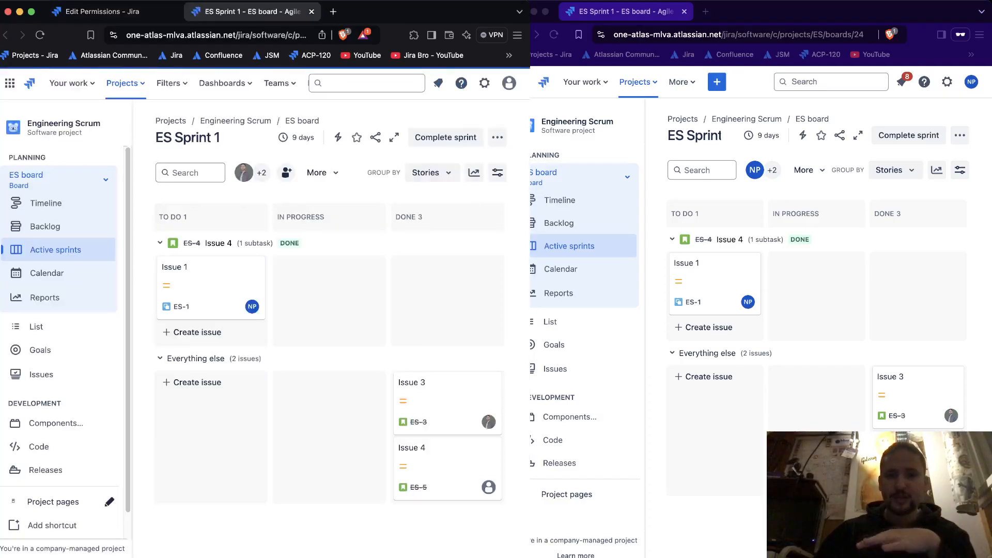
left_click(497, 136)
left_click(467, 188)
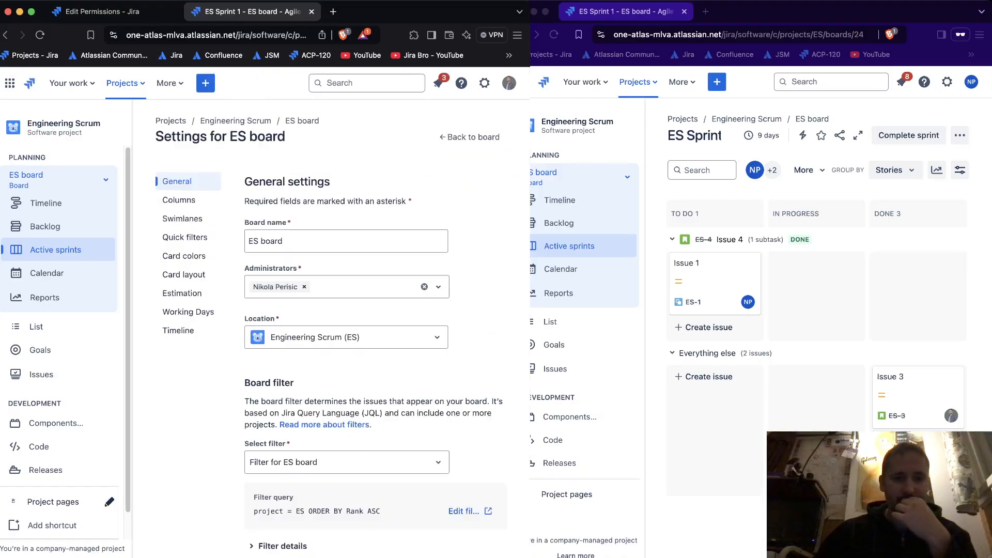
scroll(331, 320, "down", 5)
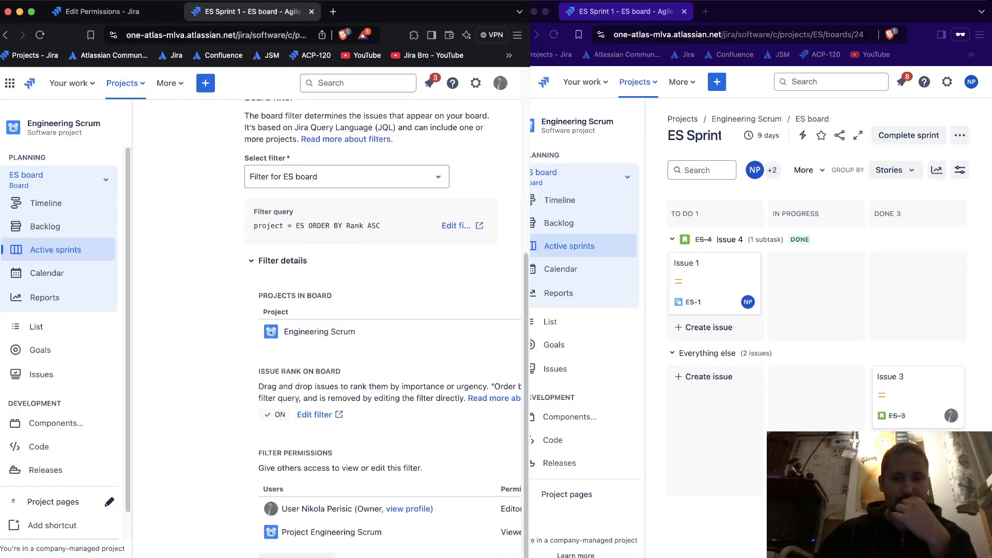
left_click_drag(257, 371, 341, 371)
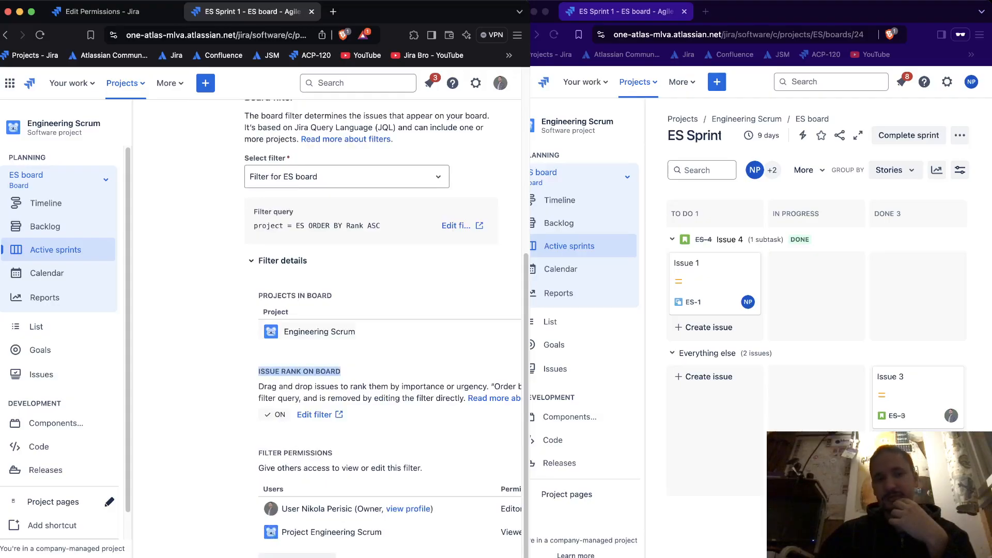
left_click(311, 12)
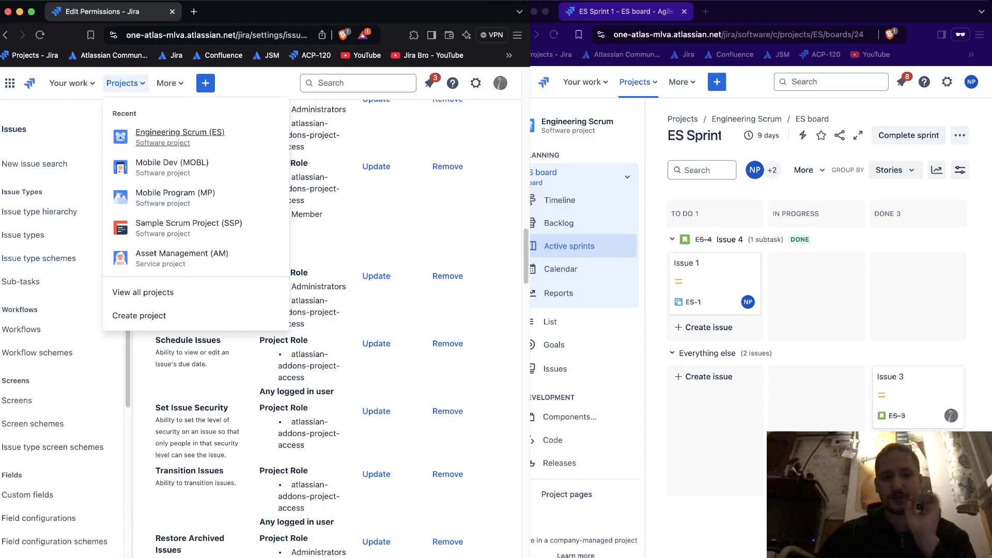
left_click(394, 222)
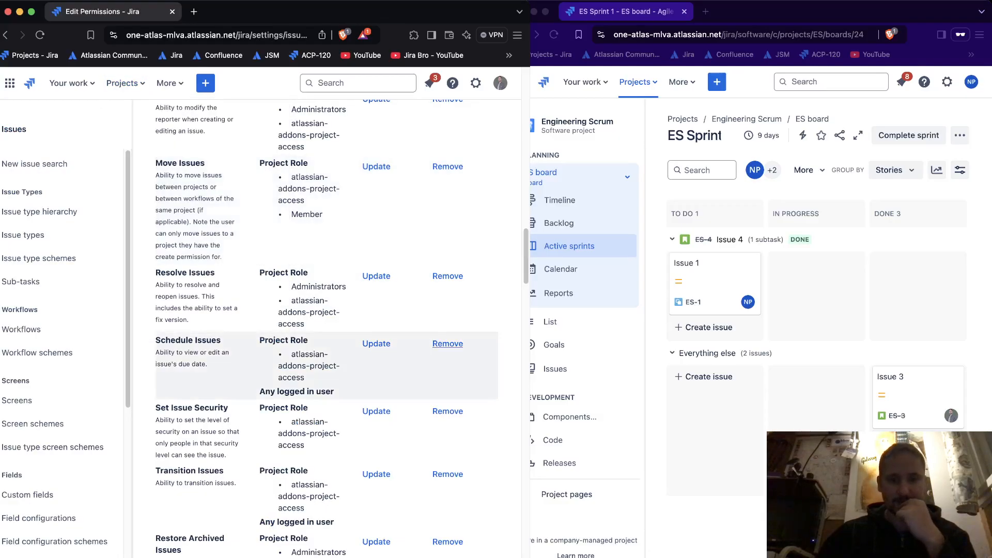
- Remove the Any logged in user grant from the Schedule Issues permission
left_click(448, 344)
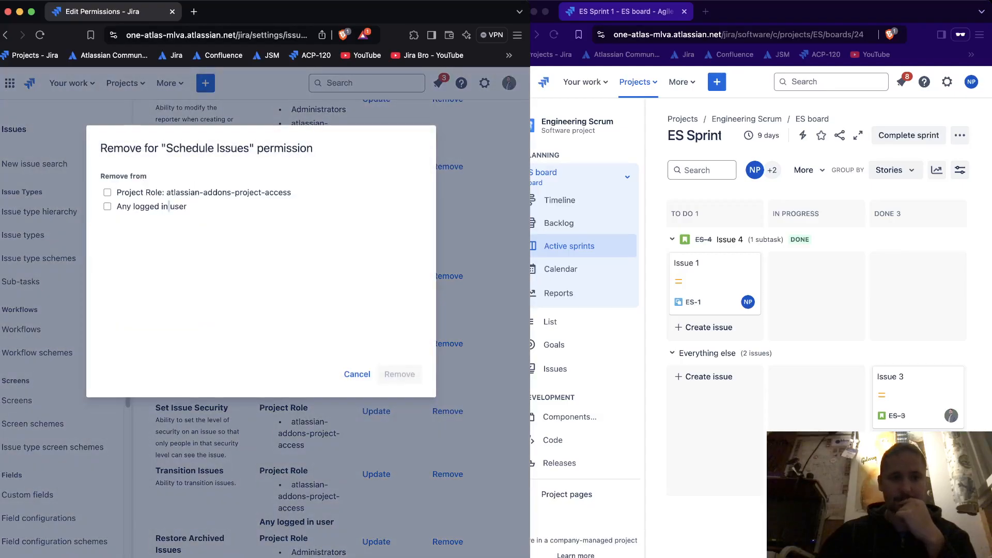
left_click(107, 206)
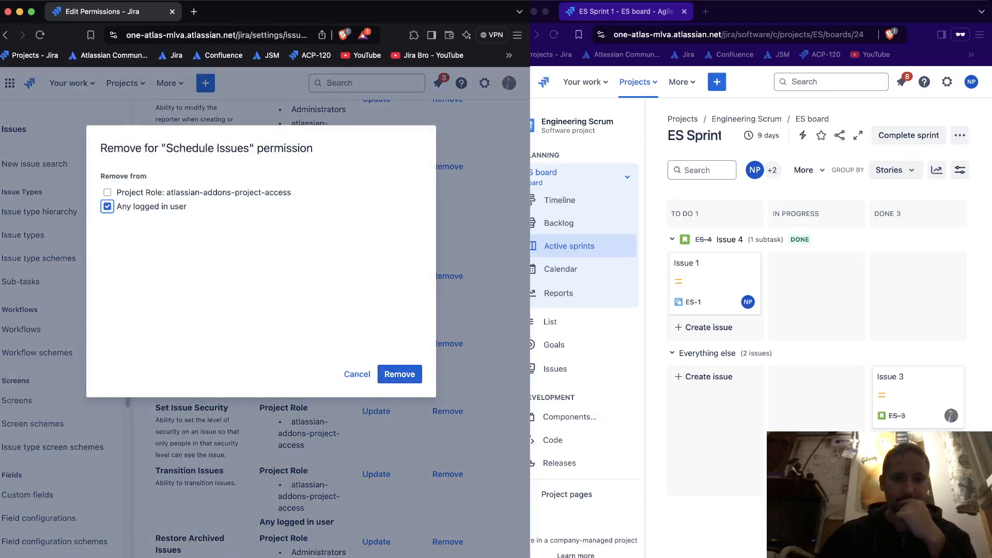
left_click(399, 374)
- Try to rank ES-5 above Issue 3 in the Done column as the member, and read the resulting message
left_click(816, 408)
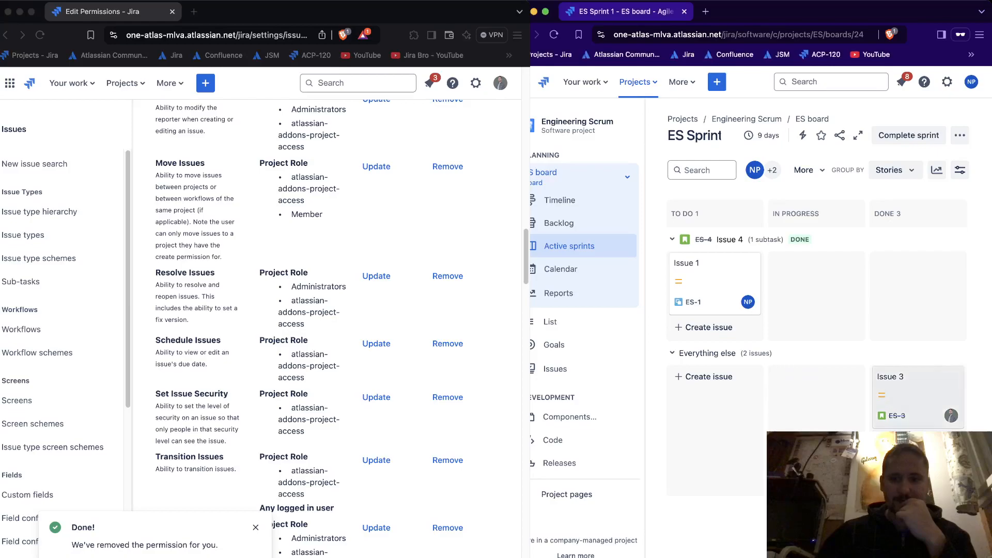
mouse_move(917, 416)
left_mouse_down()
mouse_move(918, 386)
mouse_move(917, 434)
mouse_move(909, 421)
left_mouse_up()
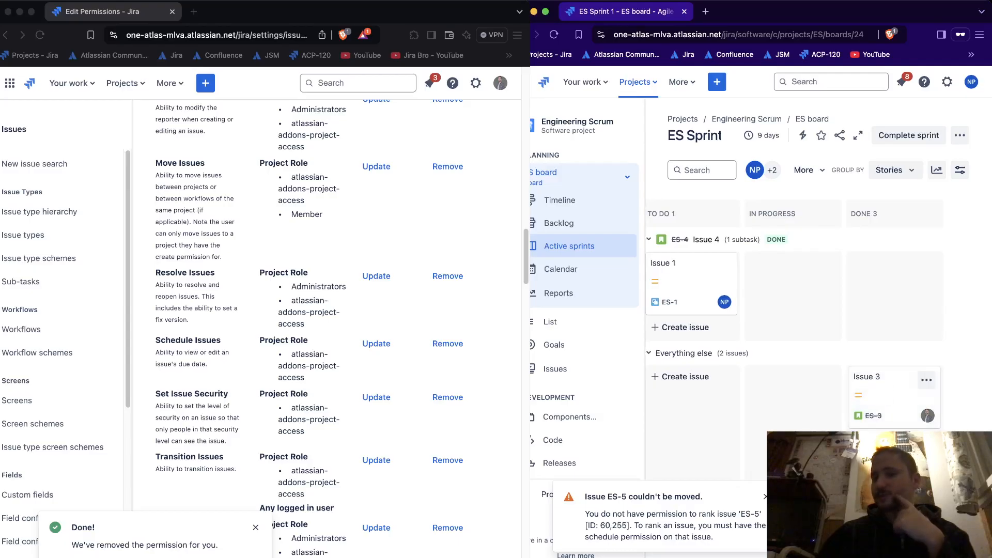
left_click_drag(585, 514, 760, 514)
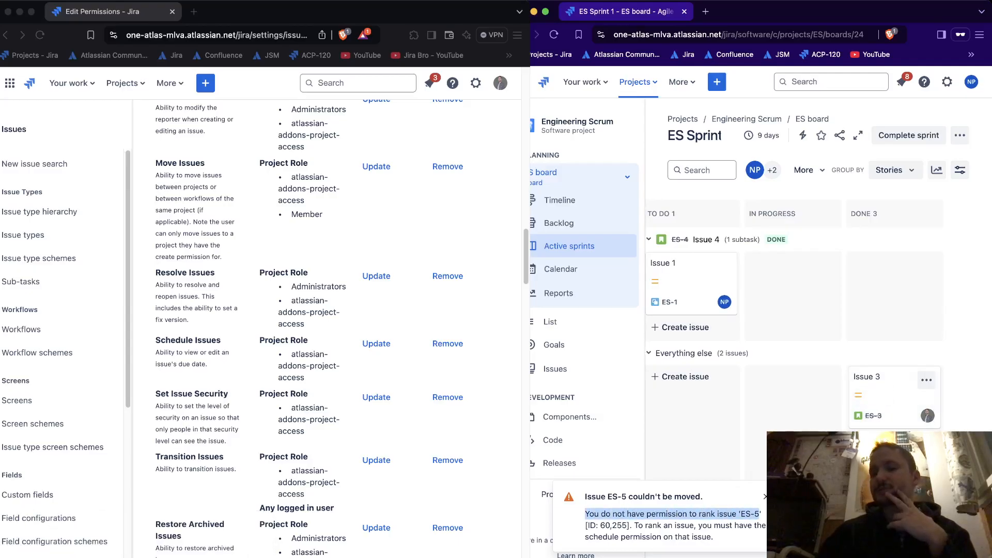
left_click(760, 515)
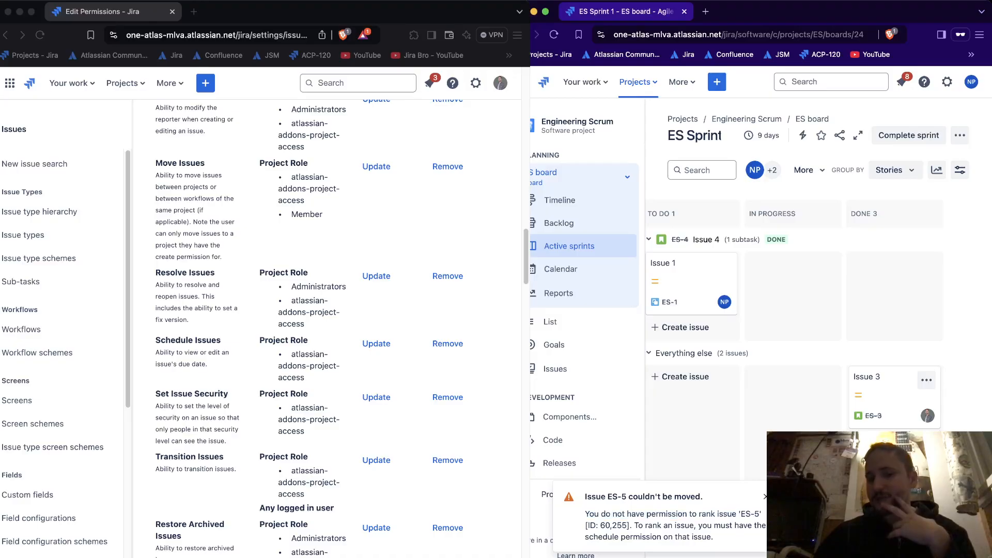
left_click_drag(653, 526, 744, 525)
left_click(743, 526)
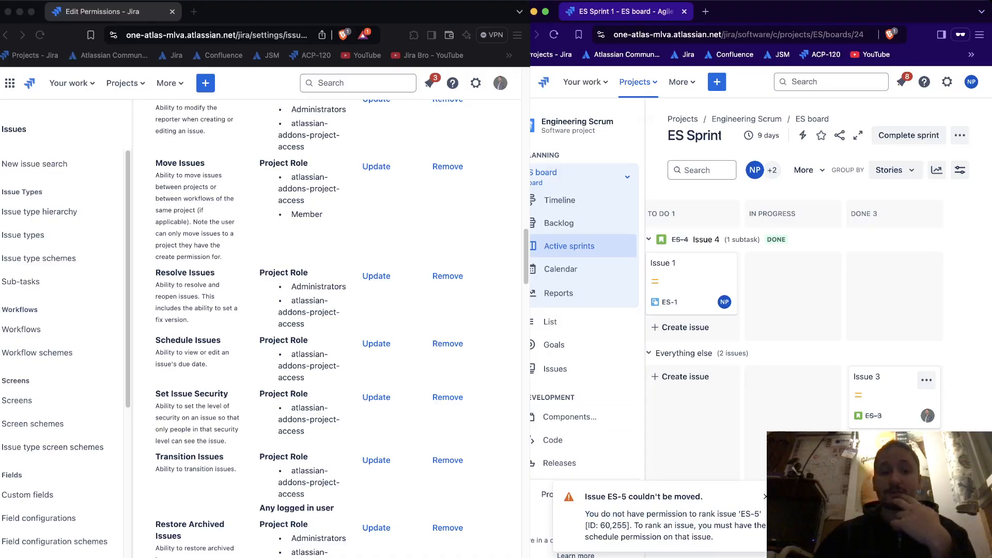
- Grant the Schedule Issues permission to the Member project role
left_click(376, 343)
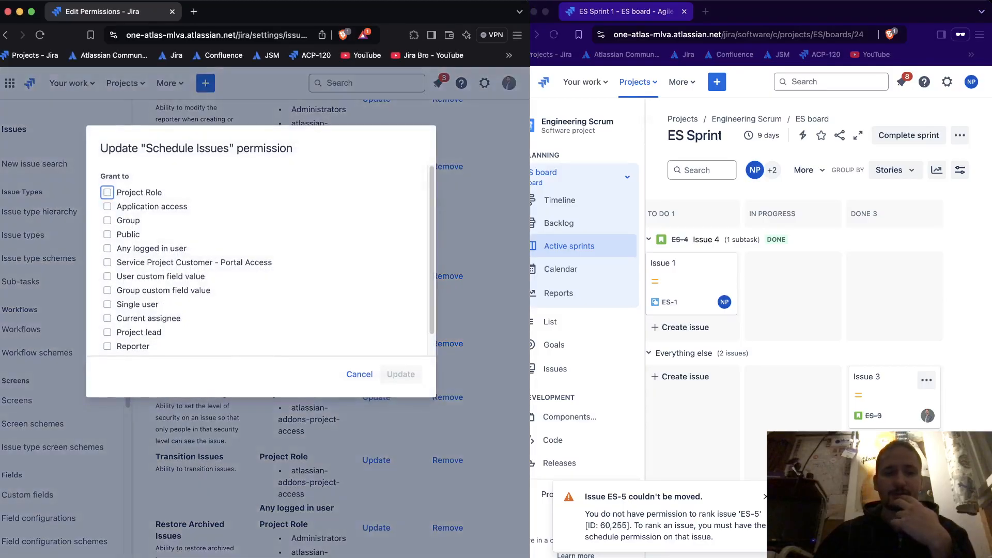
left_click(139, 192)
left_click(165, 215)
left_click(150, 282)
left_click(401, 374)
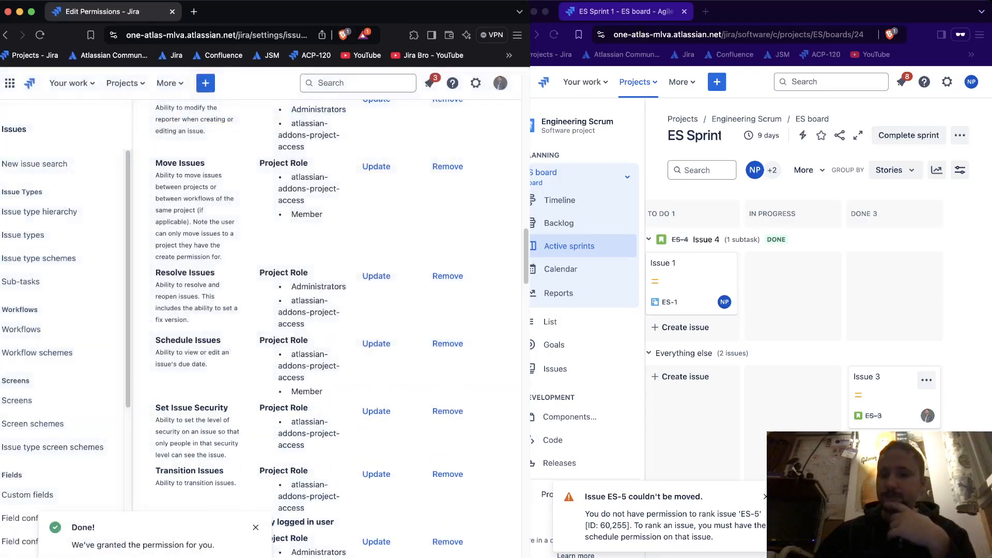
- Rank ES-5 above Issue 3 in the Done column on the member's board
left_click(895, 400)
left_click_drag(894, 457, 894, 387)
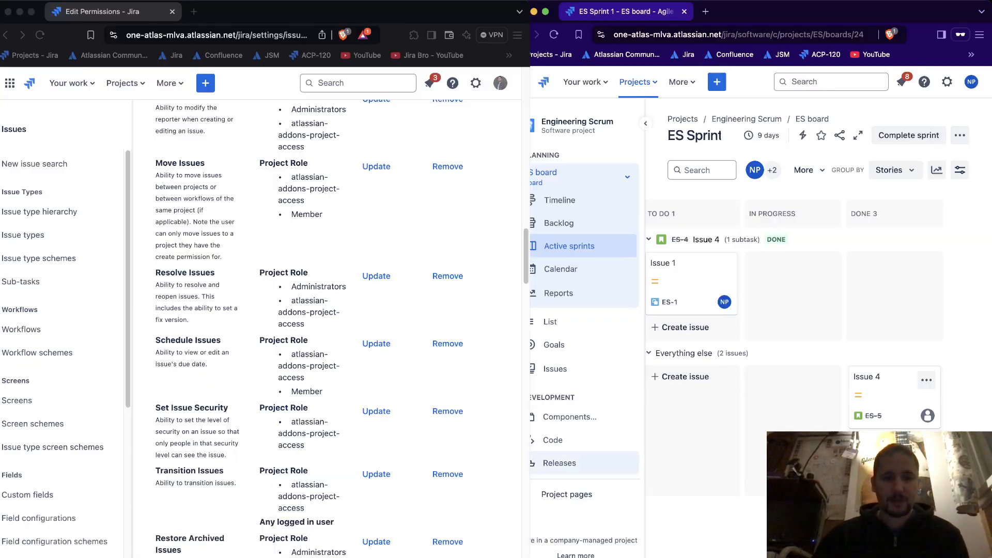
- Grant the Set Issue Security permission to the Member project role
scroll(326, 326, "down", 3)
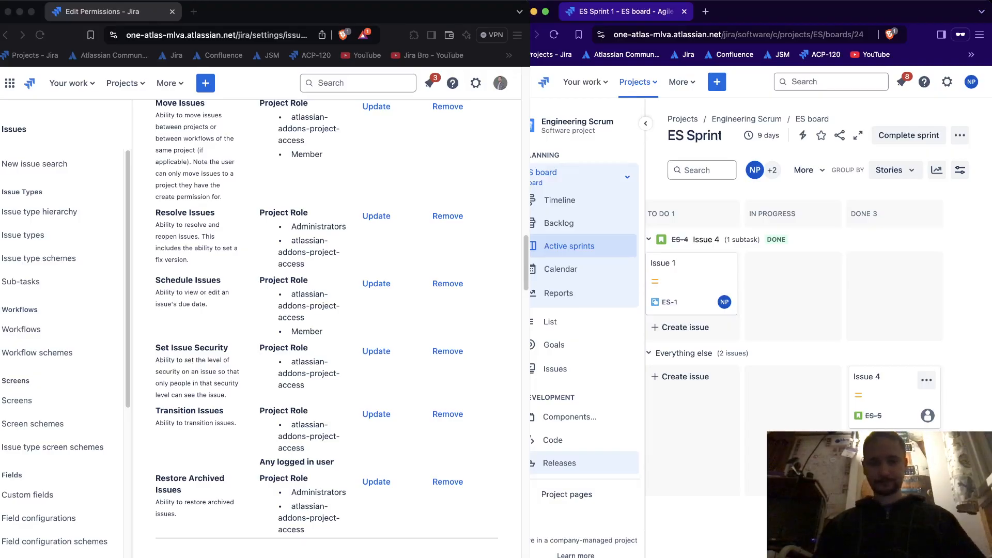
left_click(376, 351)
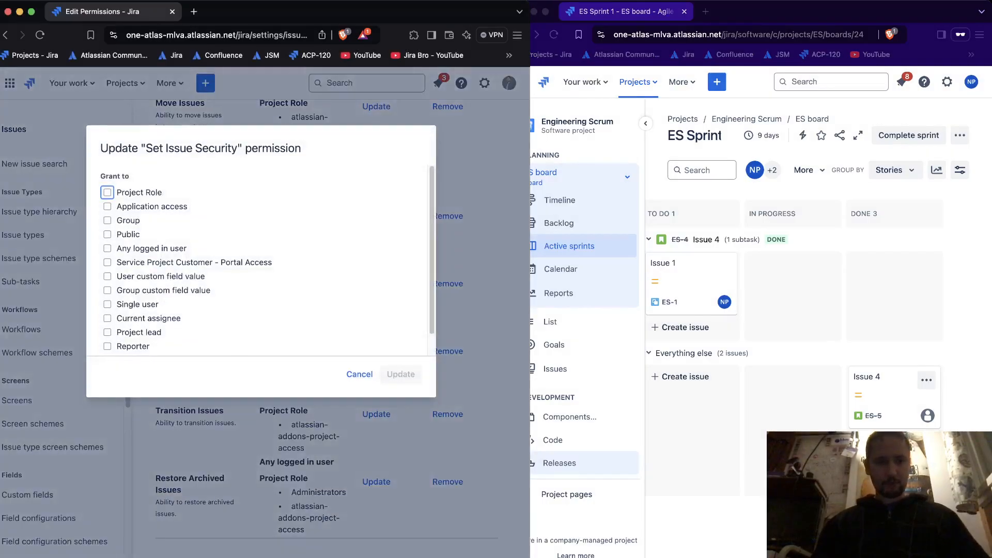
left_click(107, 192)
left_click(203, 215)
left_click(203, 282)
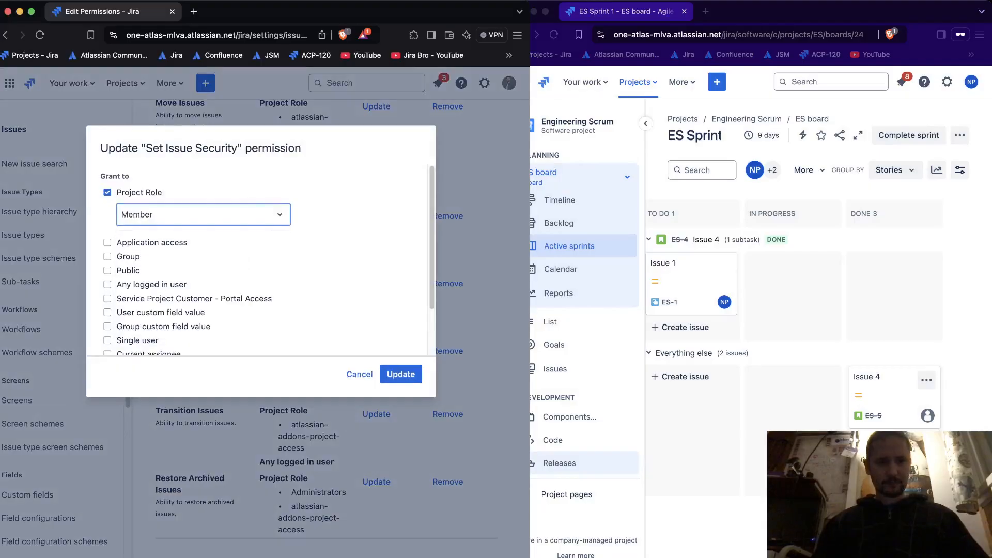
left_click(400, 374)
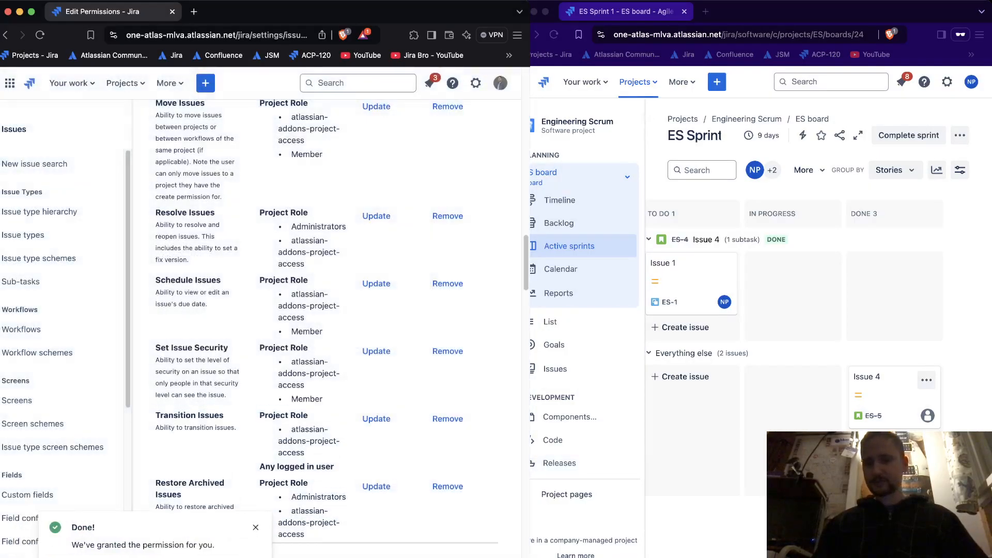
- Reload the member's board, check the fields of Issue 1 and of the issue creation form, and close both
left_click(554, 35)
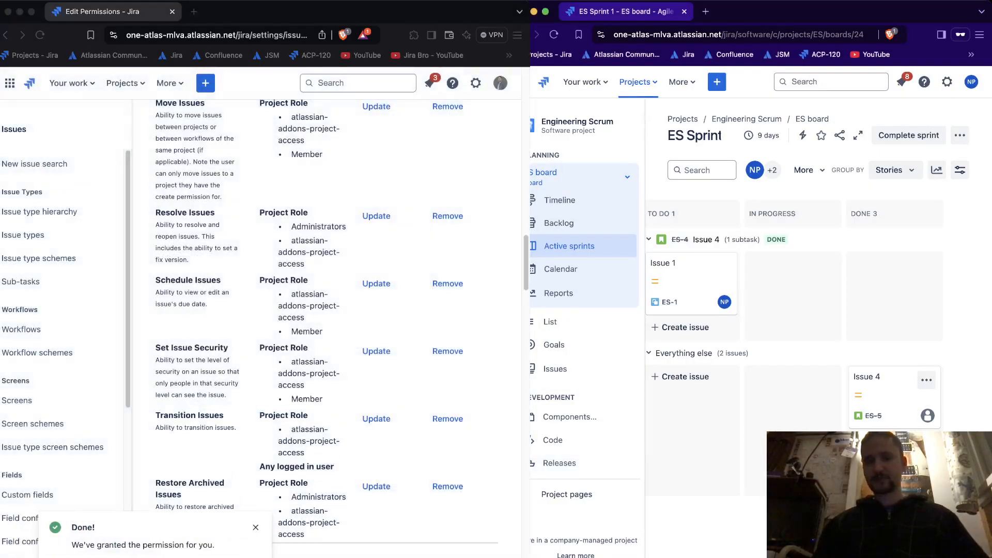
left_click(681, 274)
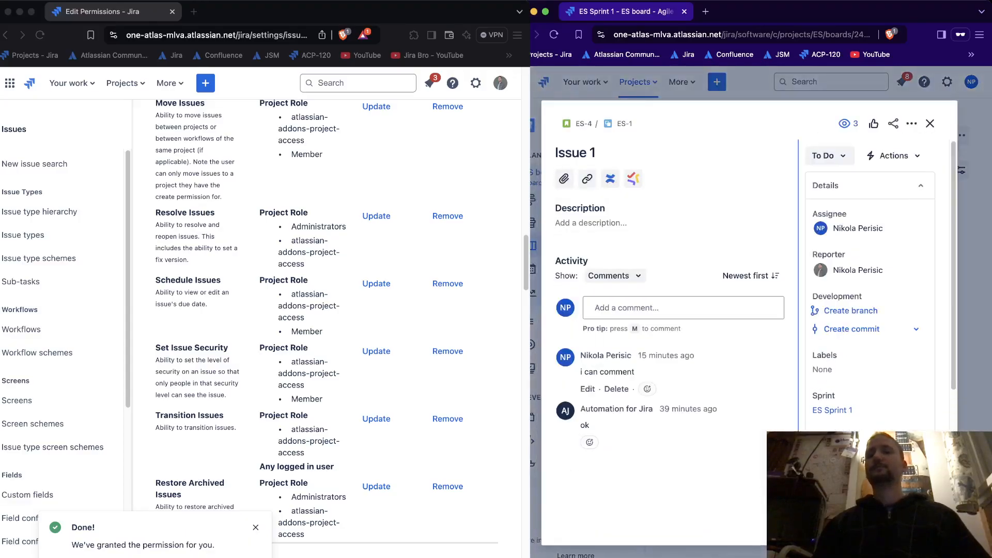
left_click(930, 123)
left_click(716, 82)
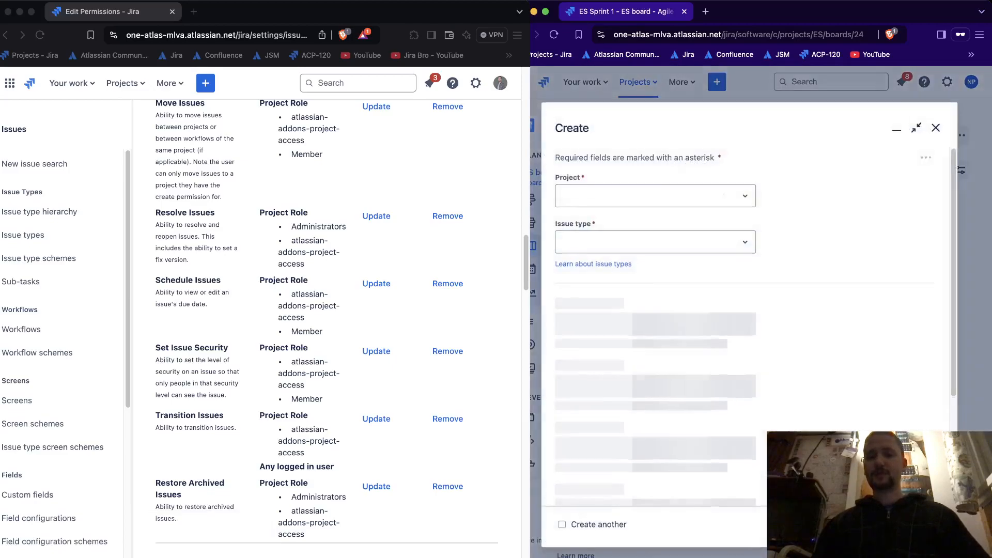
scroll(749, 326, "down", 10)
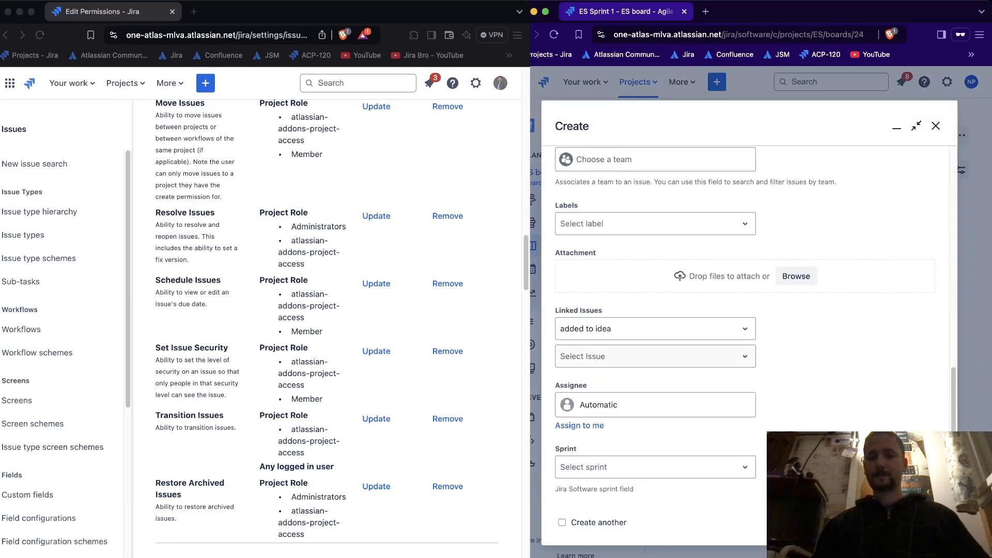
scroll(749, 325, "up", 10)
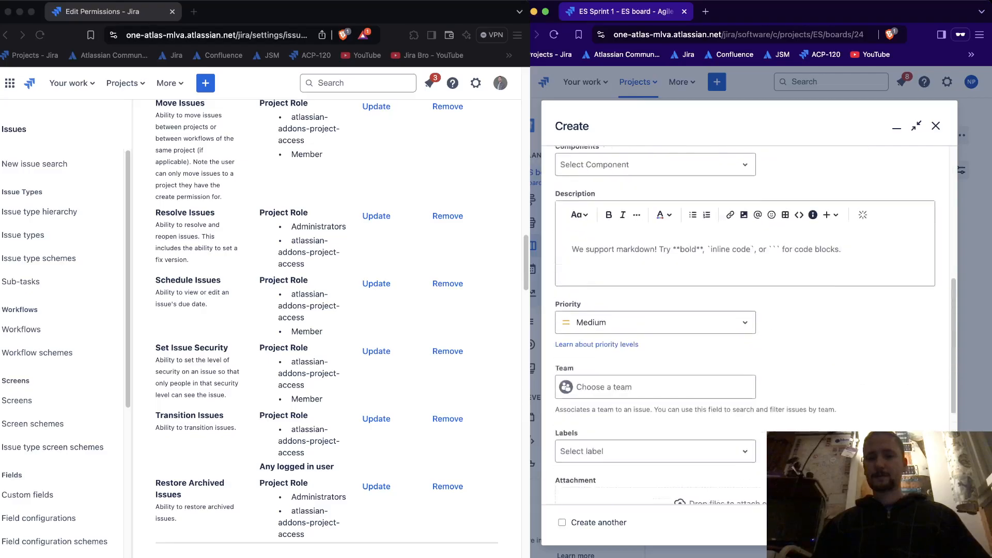
scroll(749, 326, "down", 10)
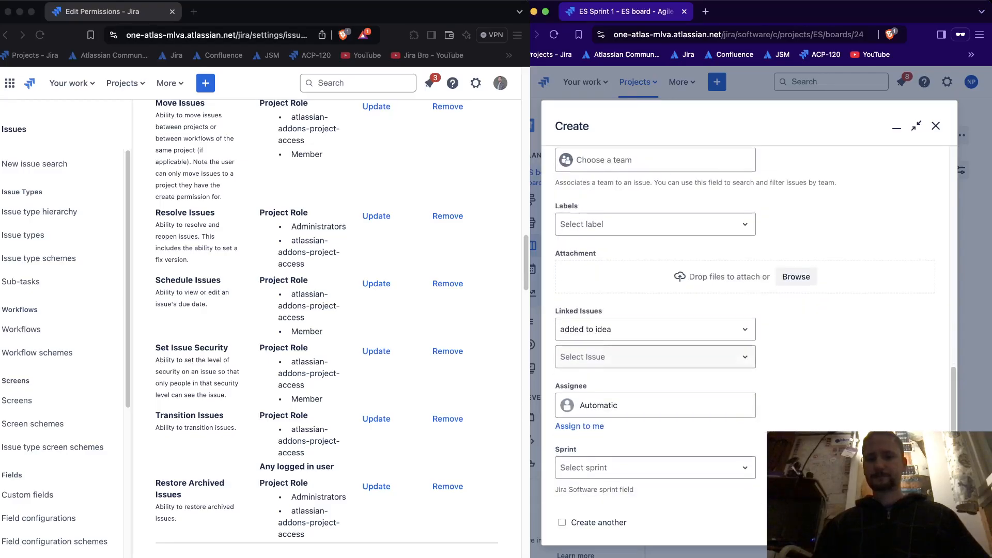
key("Escape")
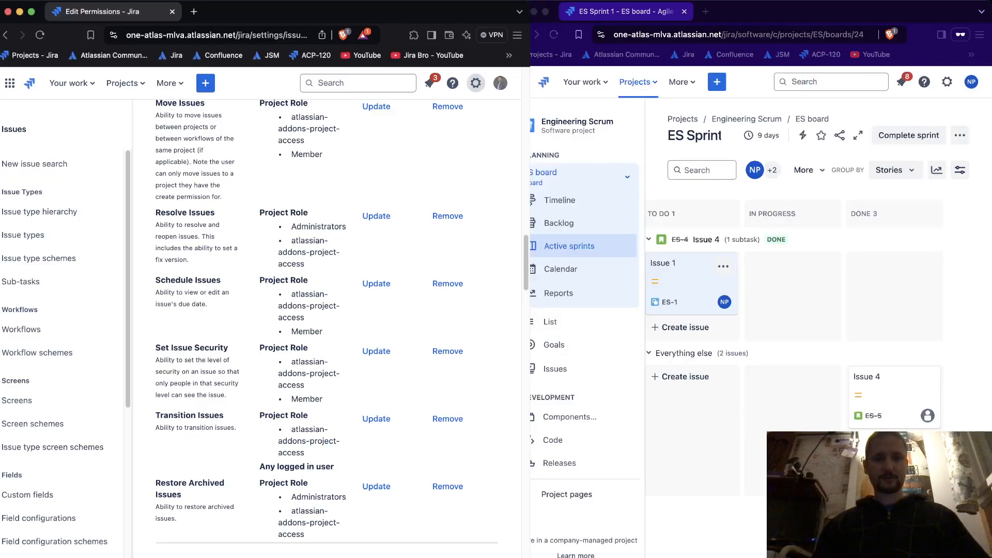
- Open the Issue Security Schemes administration page in a separate browser tab of the admin's window
left_click(475, 83)
left_click(233, 11)
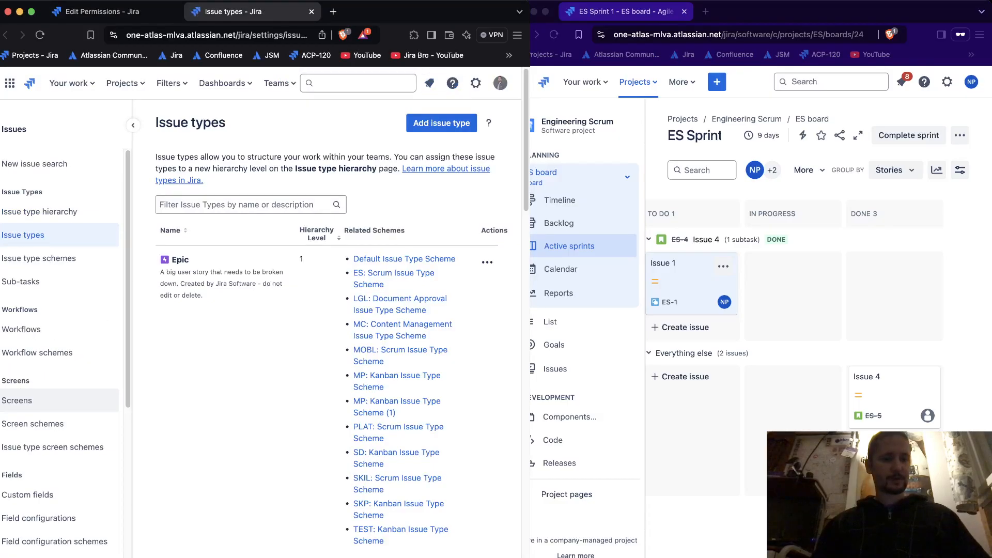
scroll(46, 522, "down", 6)
left_click(46, 524)
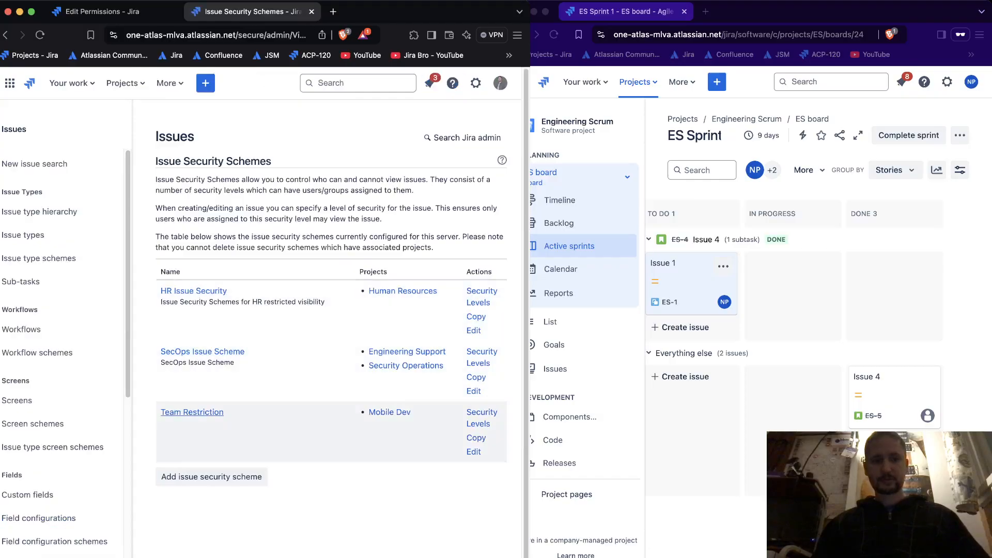
- Add an issue security scheme named "Engineering Scrum"
left_click(212, 477)
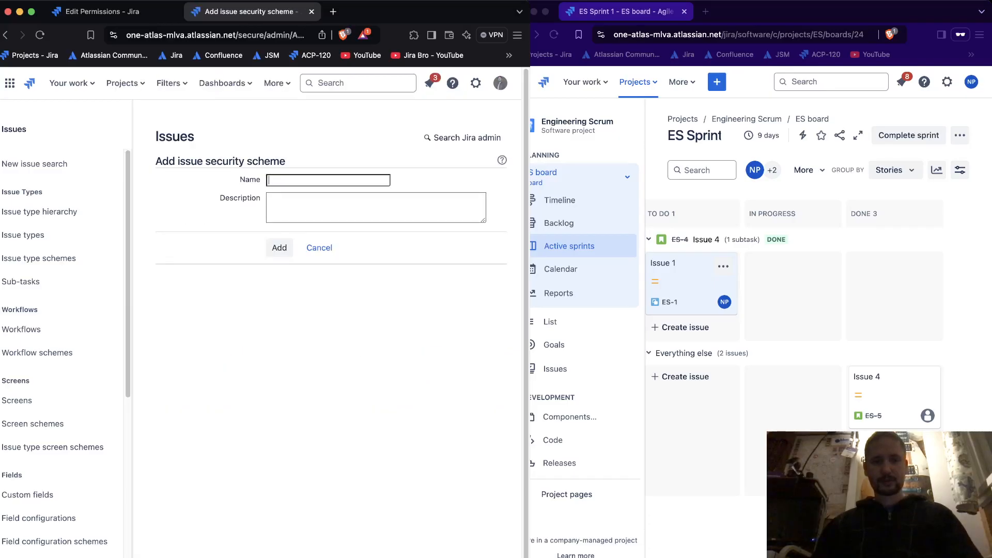
type("Engineerign")
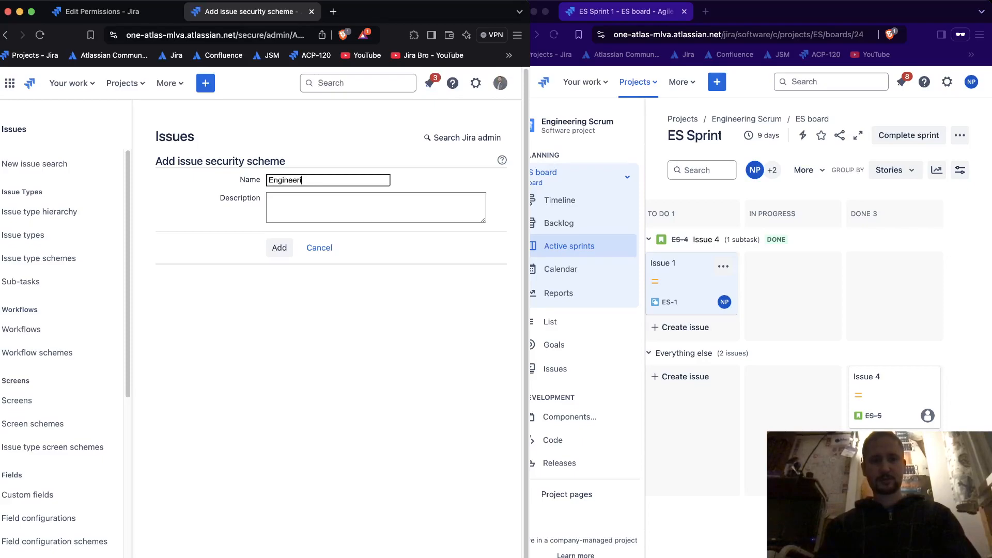
key("BackSpace")
key("BackSpace")
key("BackSpace")
type("ing Scru")
type("m")
key("Return")
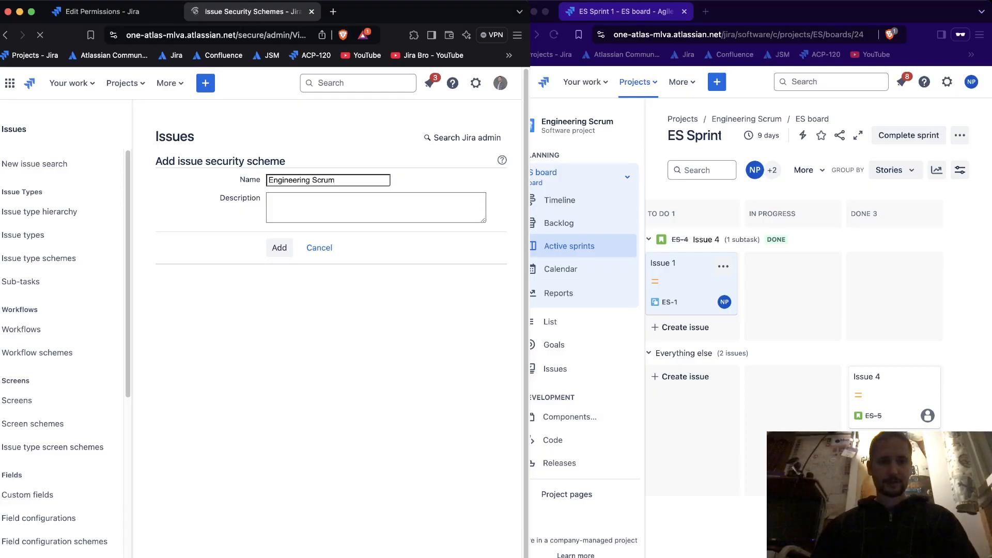
- Add a security level named "Members Only" to the Engineering Scrum issue security scheme
left_click(481, 291)
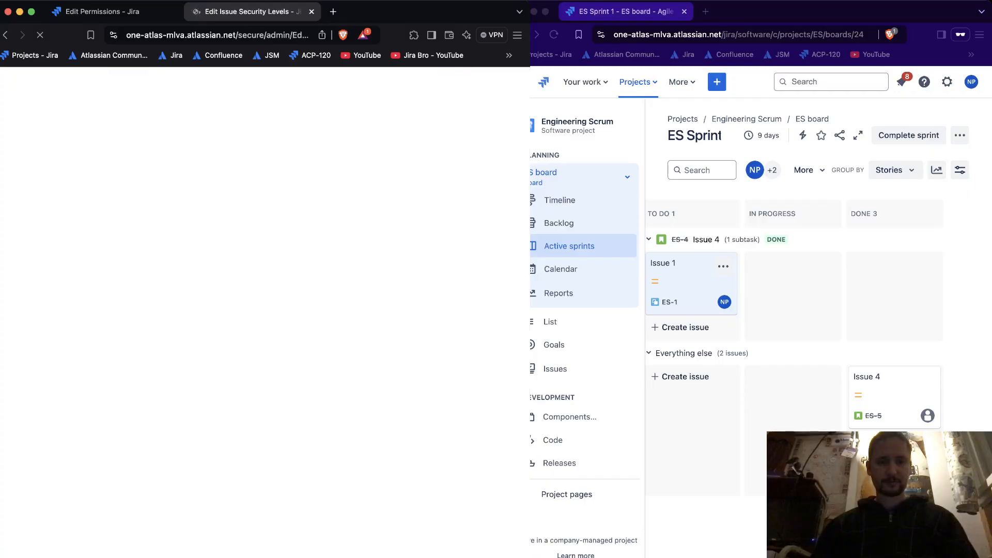
type("D")
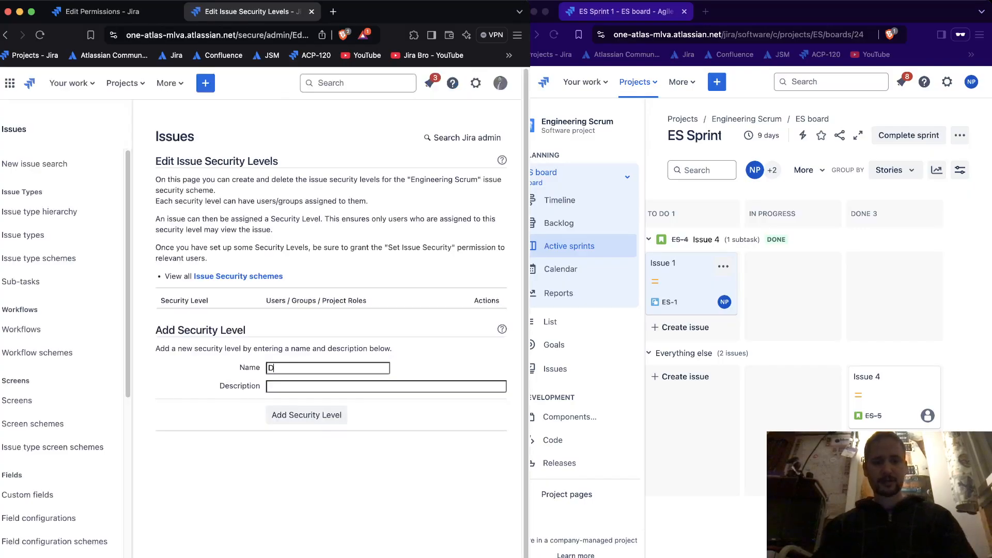
key("BackSpace")
type("Members Only")
key("Return")
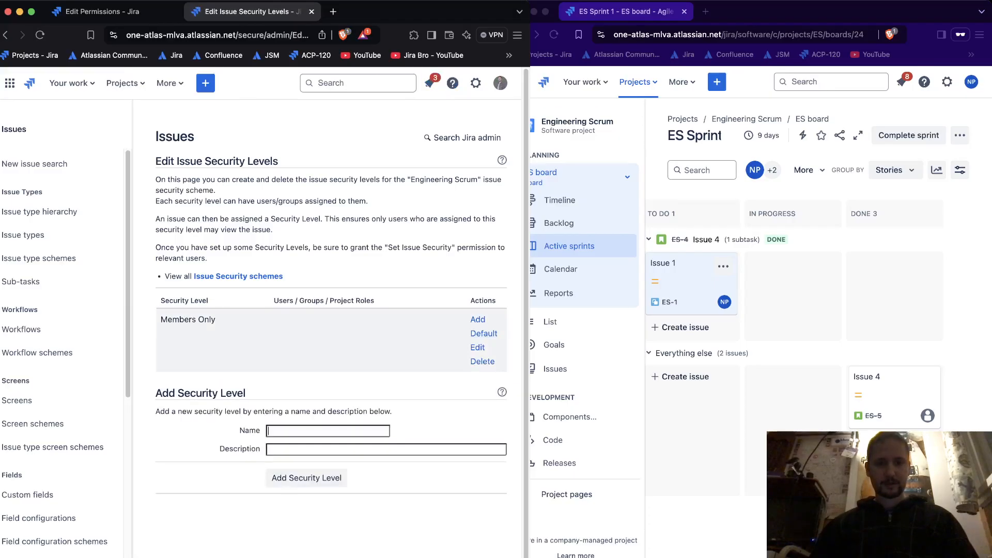
- Assign the Member project role to the Members Only security level
left_click(477, 320)
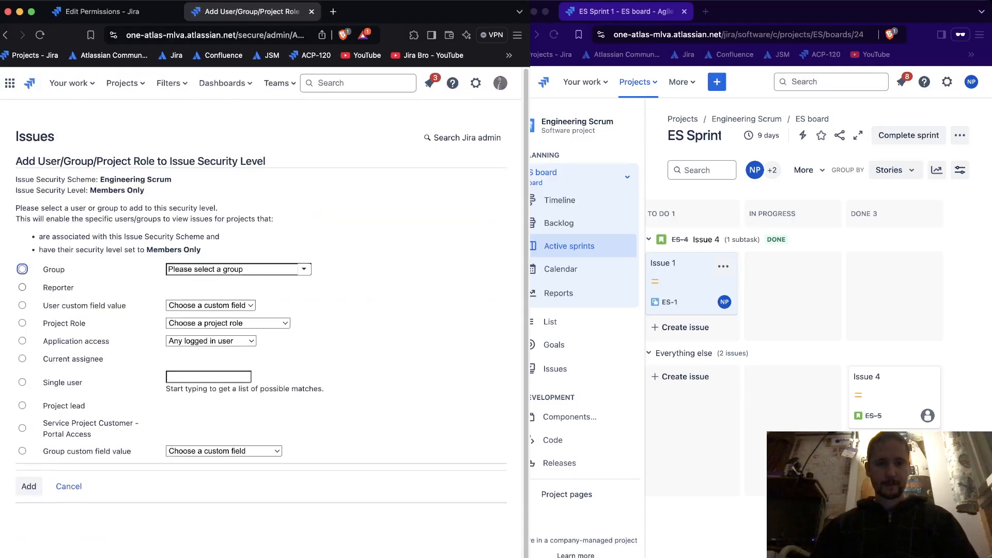
left_click(197, 361)
left_click(29, 486)
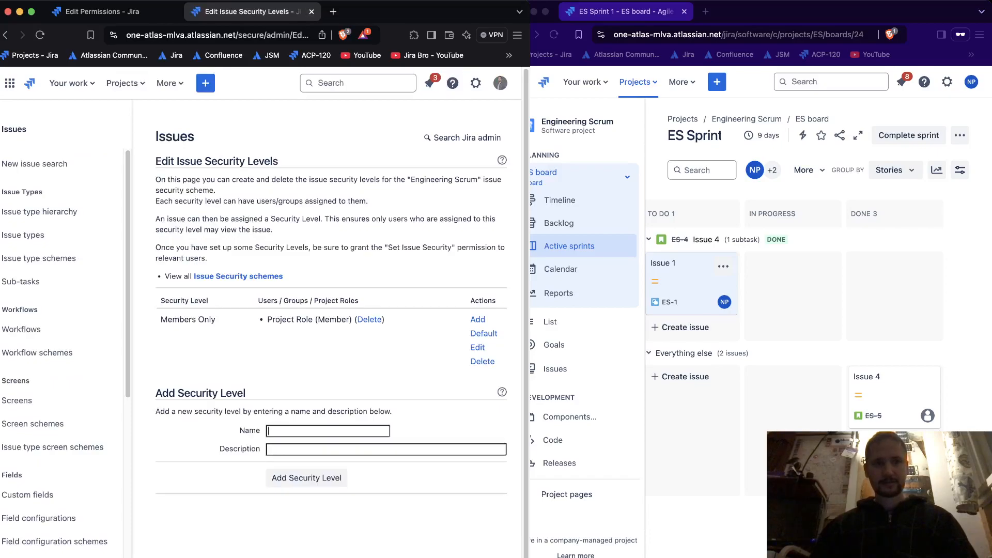
- Open the issue security settings of the Engineering Scrum project
left_click(125, 83)
left_click(180, 137)
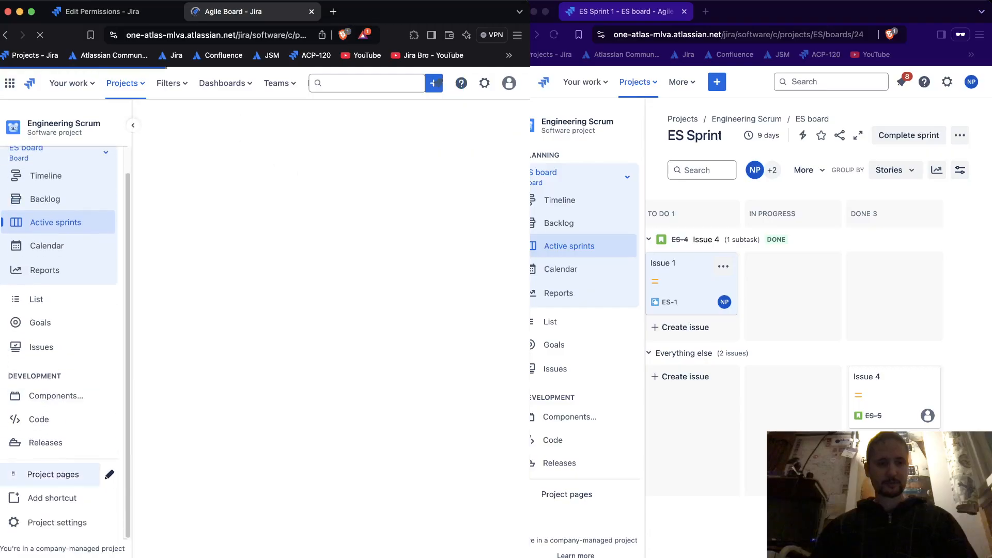
left_click(107, 522)
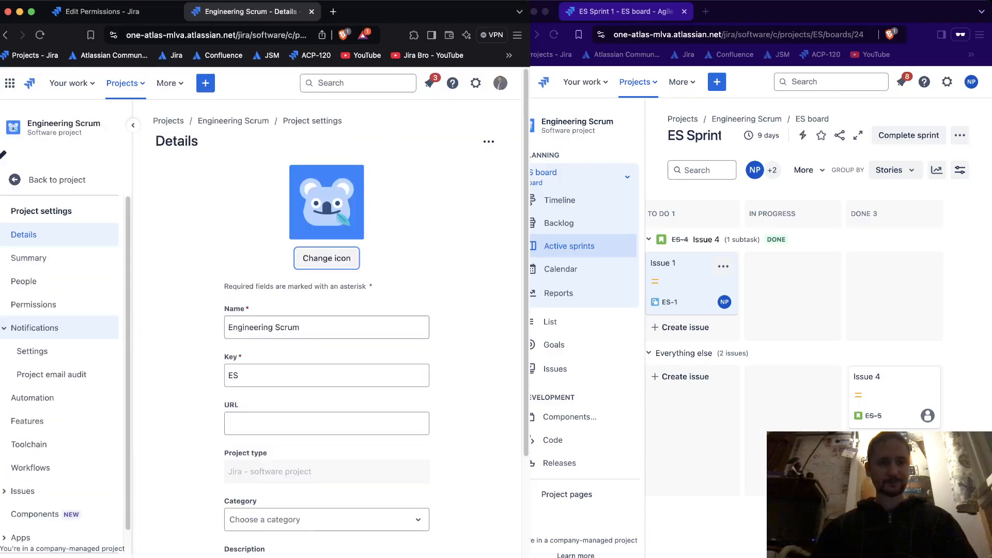
left_click(57, 468)
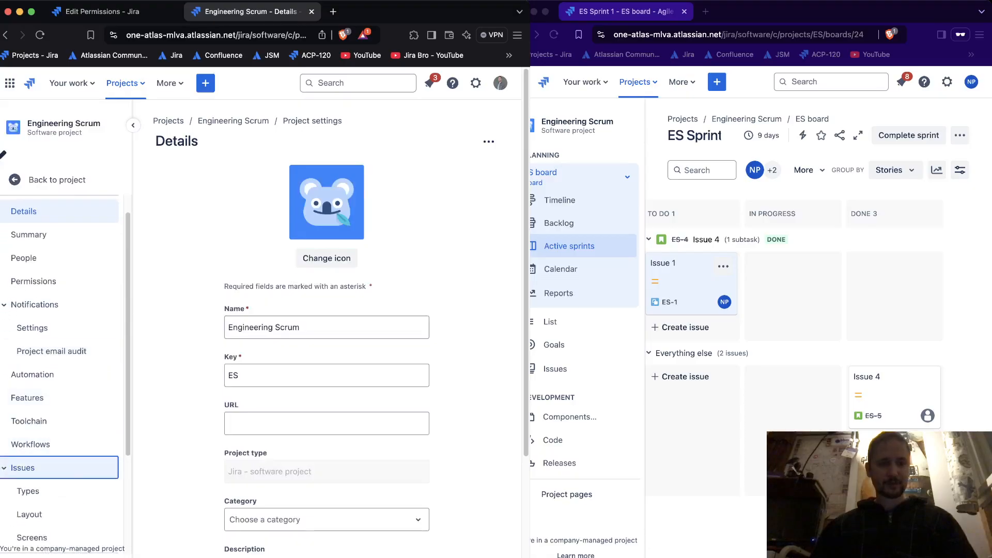
scroll(57, 445, "down", 2)
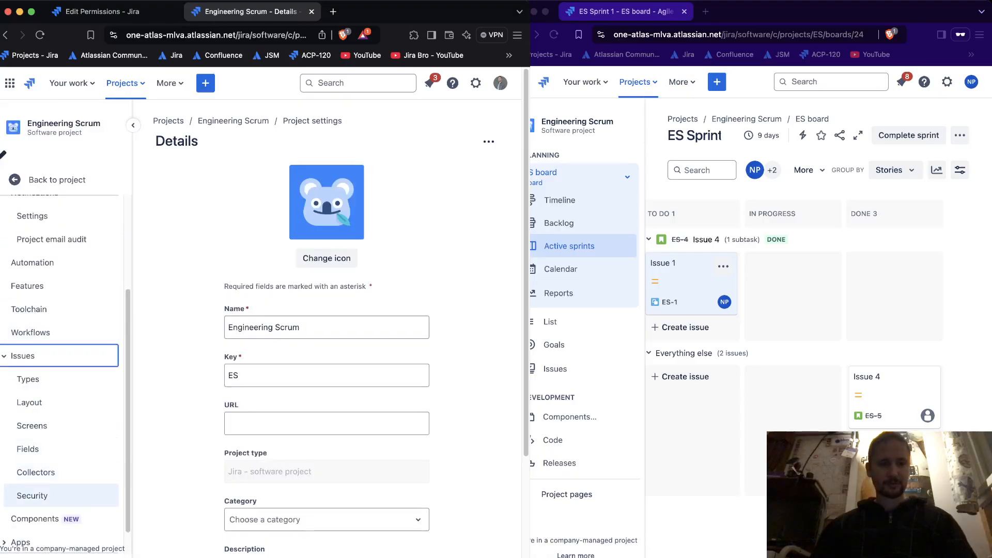
left_click(32, 495)
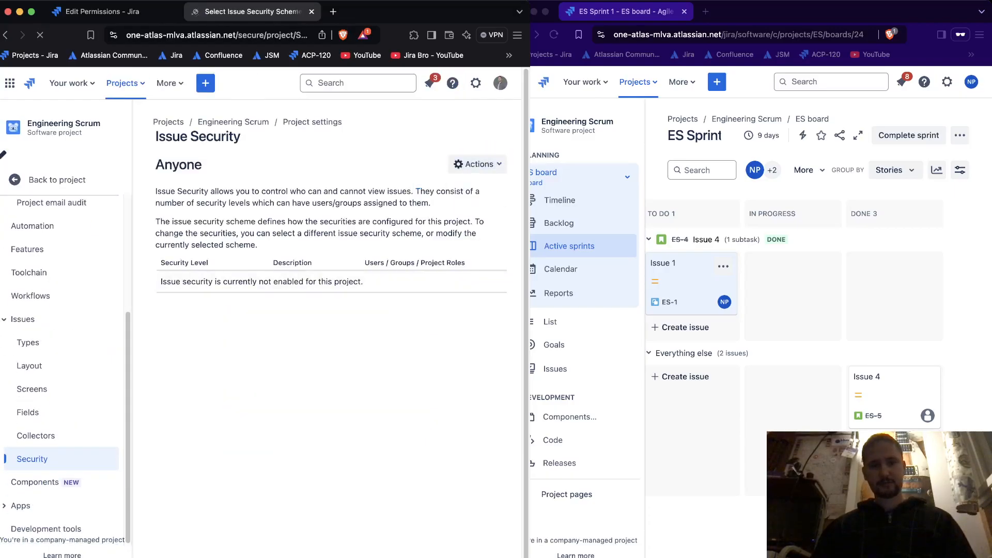
- Associate the Engineering Scrum issue security scheme with the project
left_click(312, 312)
left_click(301, 324)
left_click(287, 340)
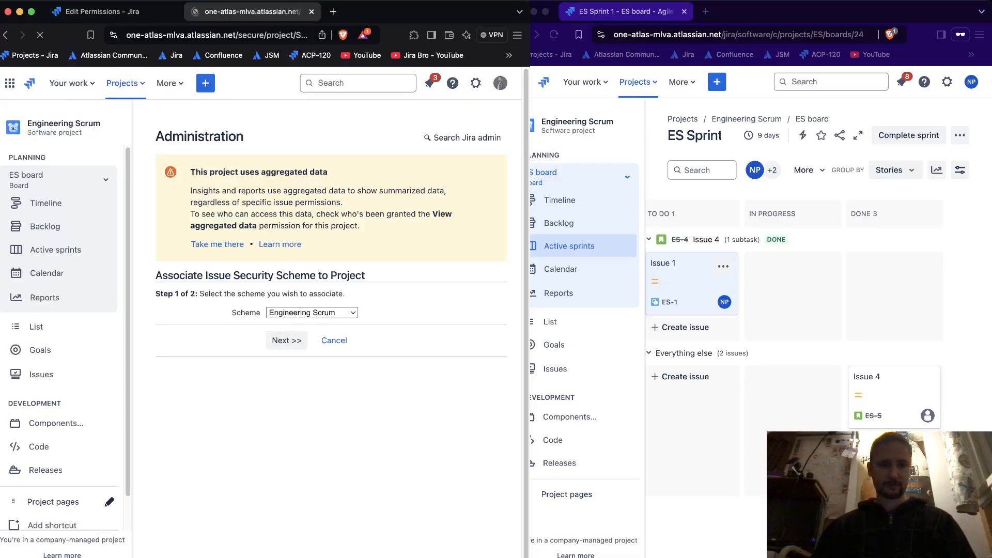
left_click(179, 247)
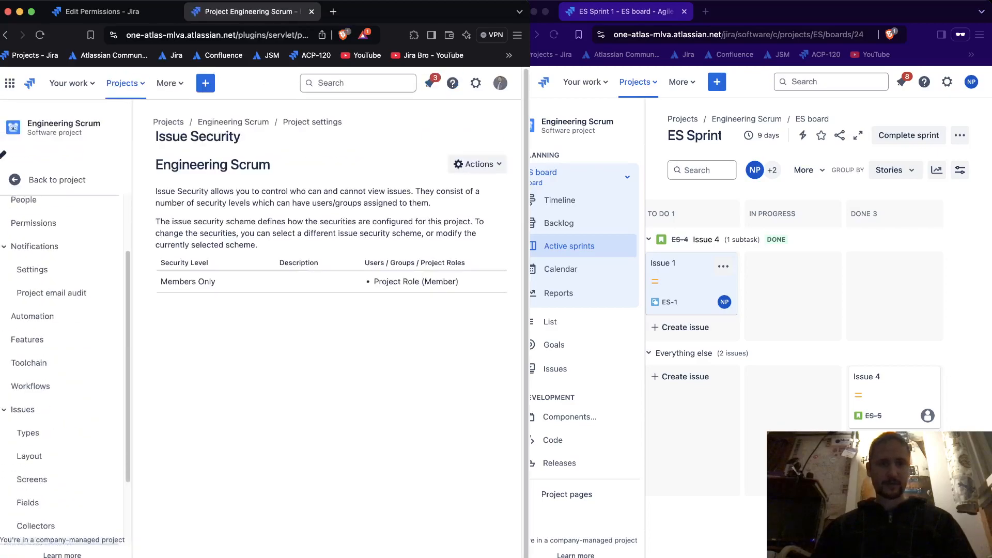
- Close the project settings page to return to the permission scheme, collapse its sidebar and dismiss the open settings menu
key("super+w")
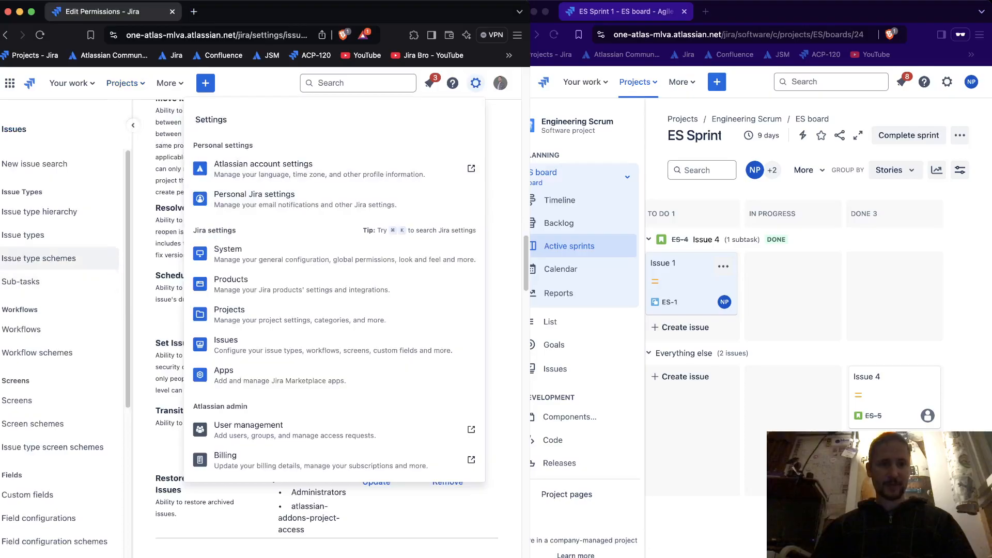
left_click(132, 259)
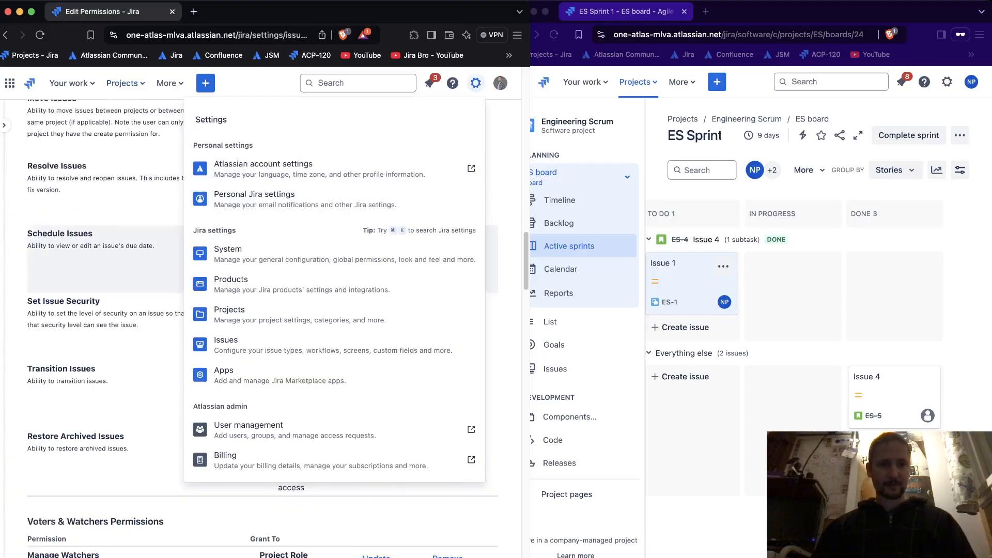
left_click(157, 264)
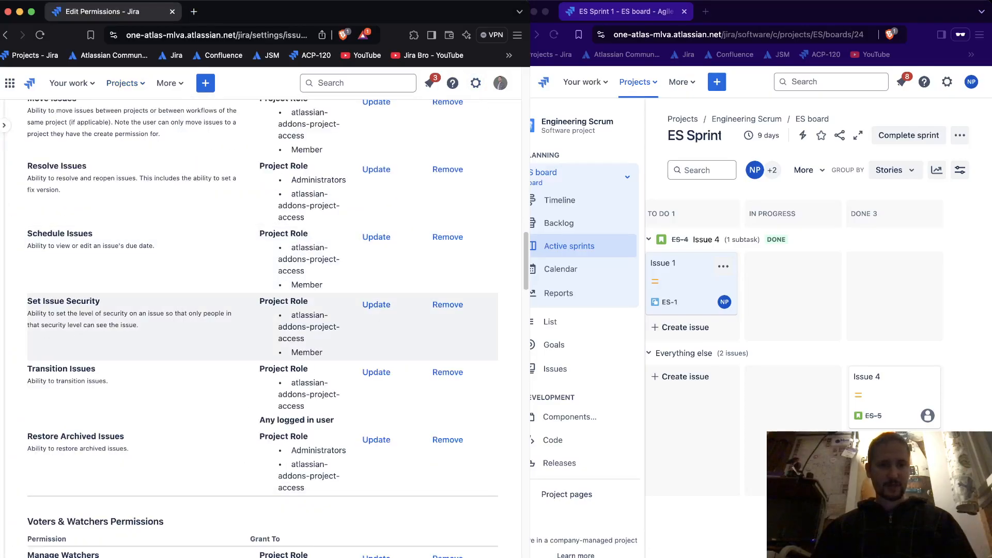
- Start a new story in the member's window and set its Security Level to Members Only
left_click(734, 342)
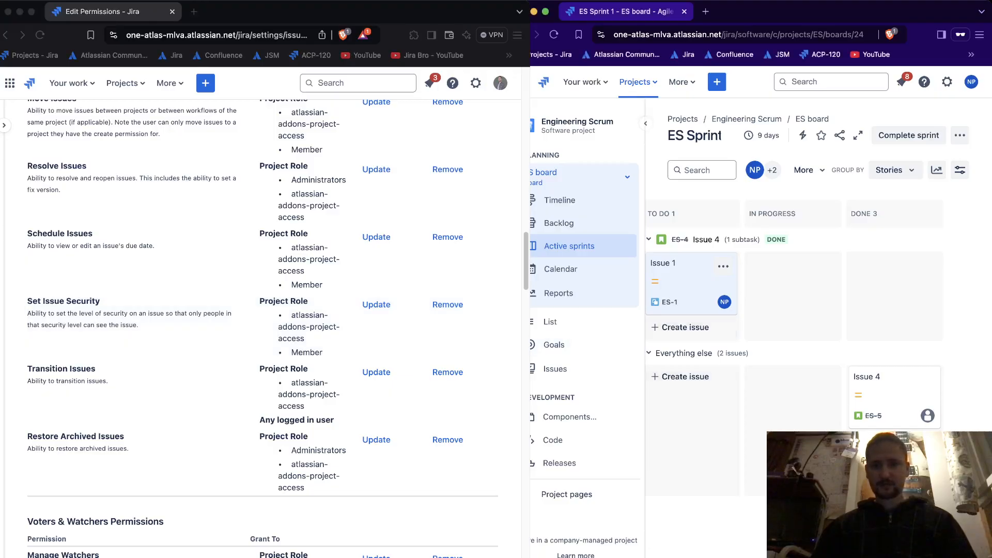
left_click(716, 81)
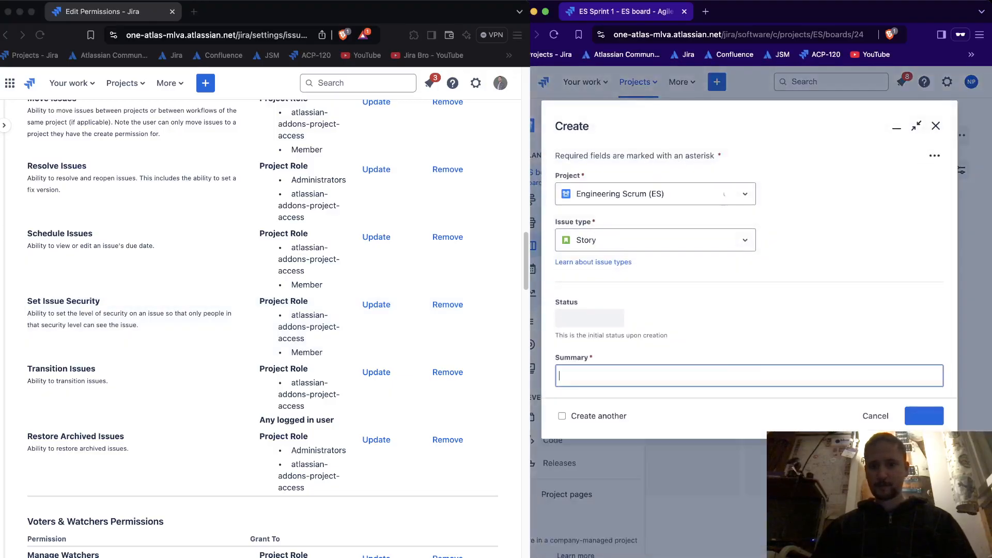
scroll(749, 325, "down", 8)
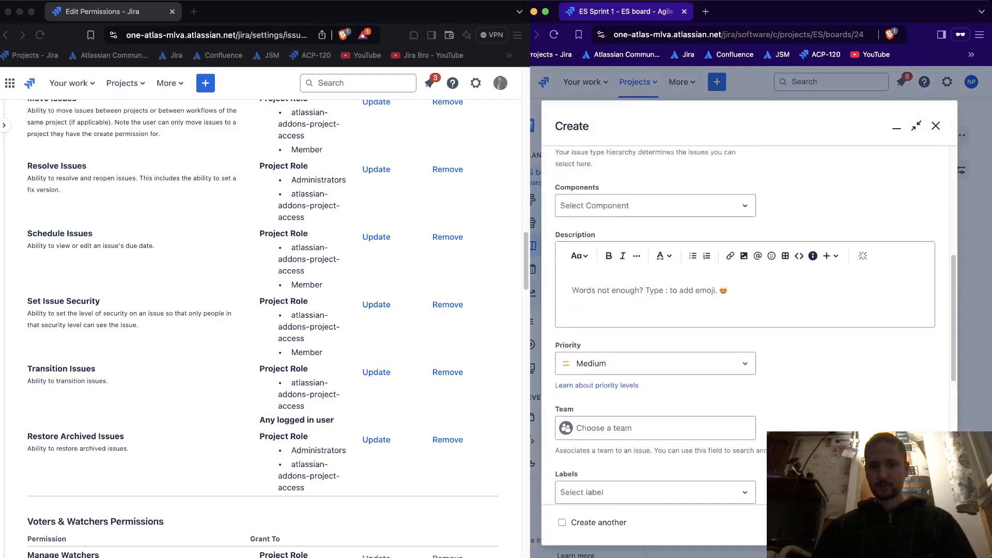
scroll(749, 325, "down", 4)
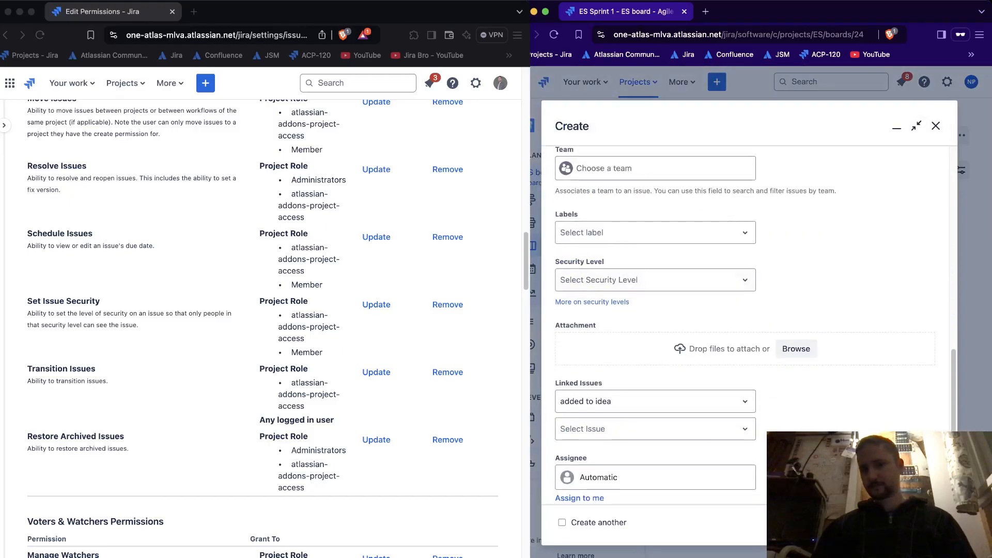
left_click_drag(556, 261, 605, 261)
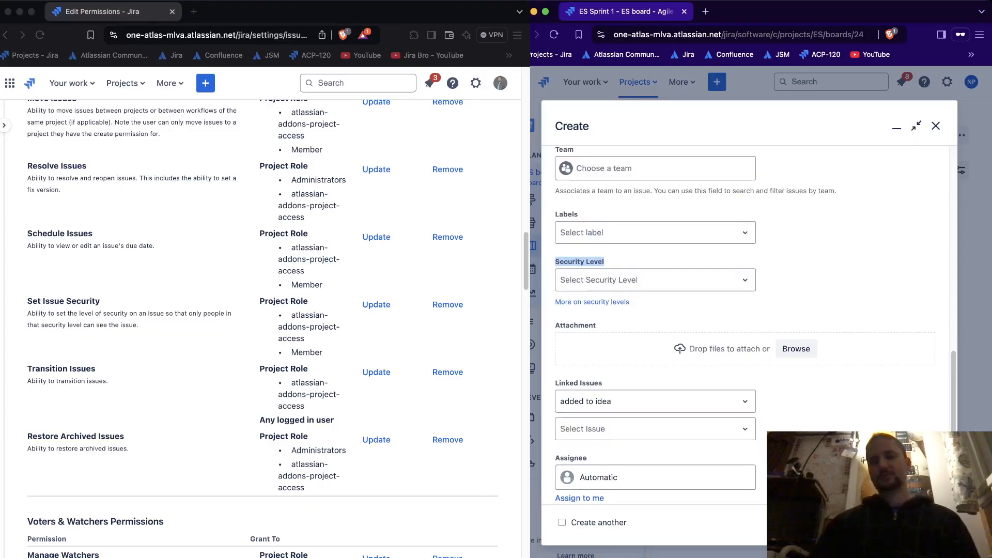
left_click(655, 280)
left_click(654, 310)
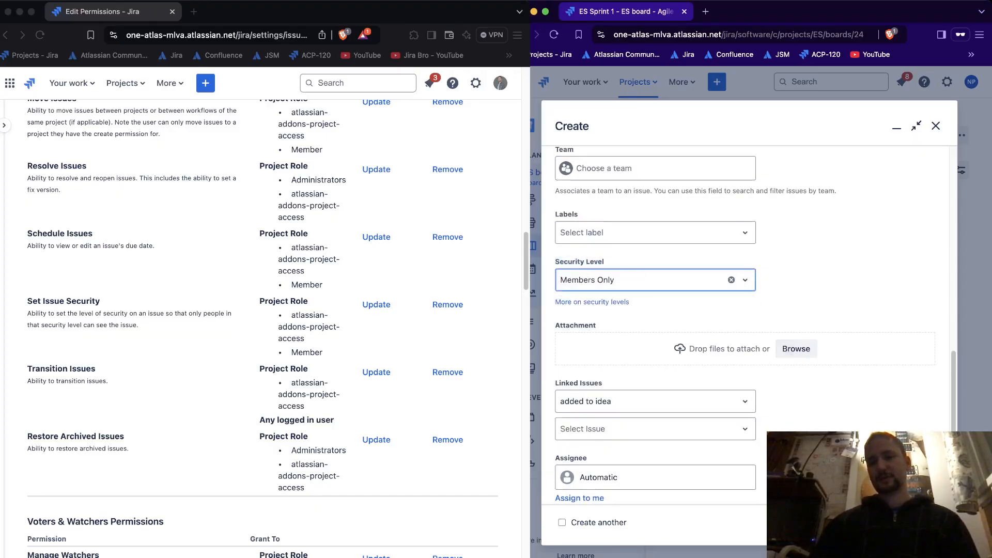
- Create the story with the summary "secret", then open the created issue to check it and close it
scroll(745, 325, "up", 11)
left_click(745, 376)
type("secret")
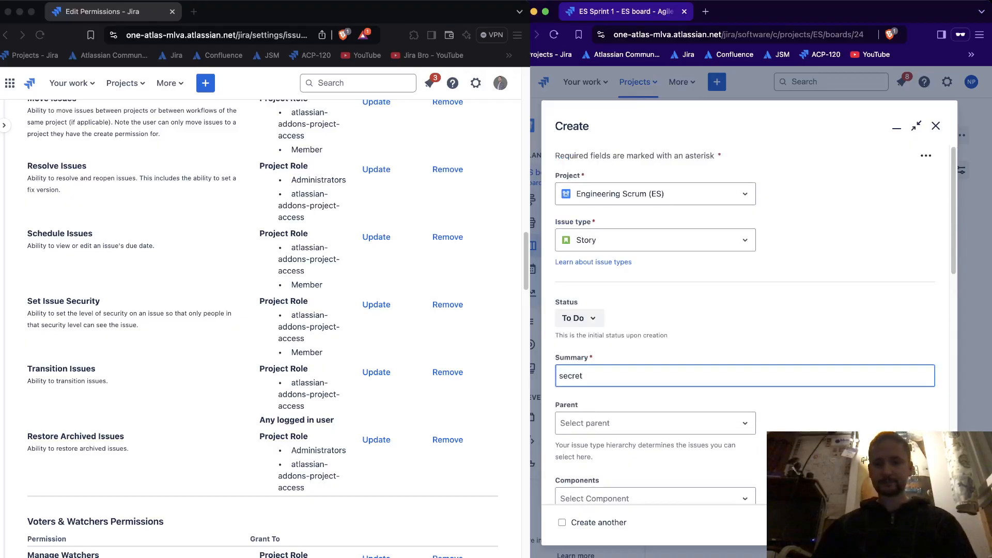
key("Return")
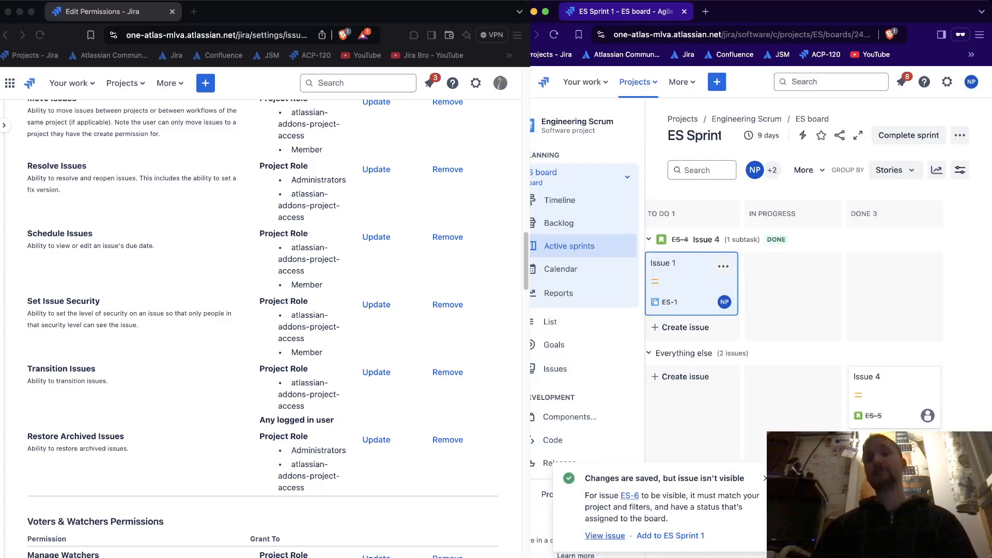
left_click(604, 536)
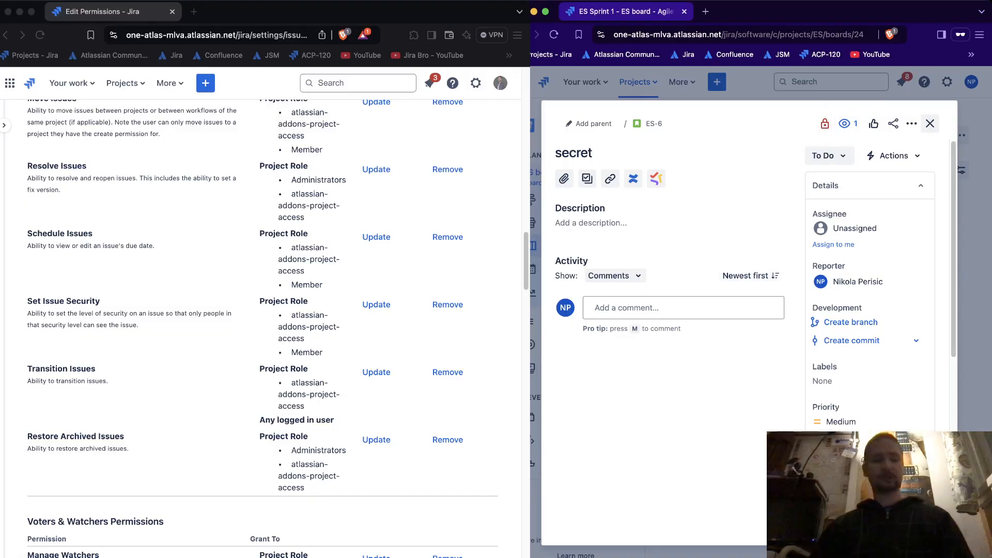
left_click(930, 123)
- Examine the Transition Issues and Restore Archived Issues permissions in the permission scheme, including the roles granted to restore archived issues
scroll(263, 328, "down", 2)
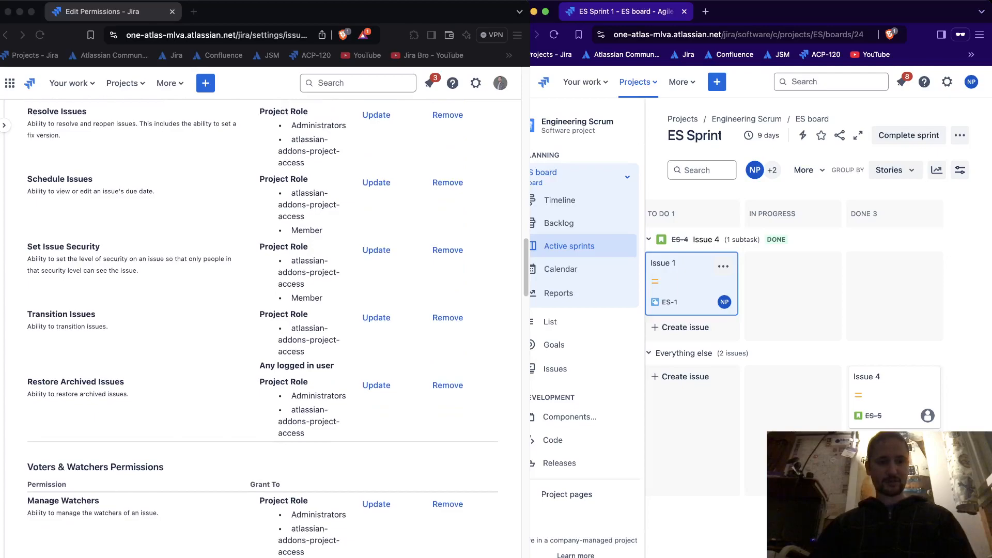
left_click(262, 329)
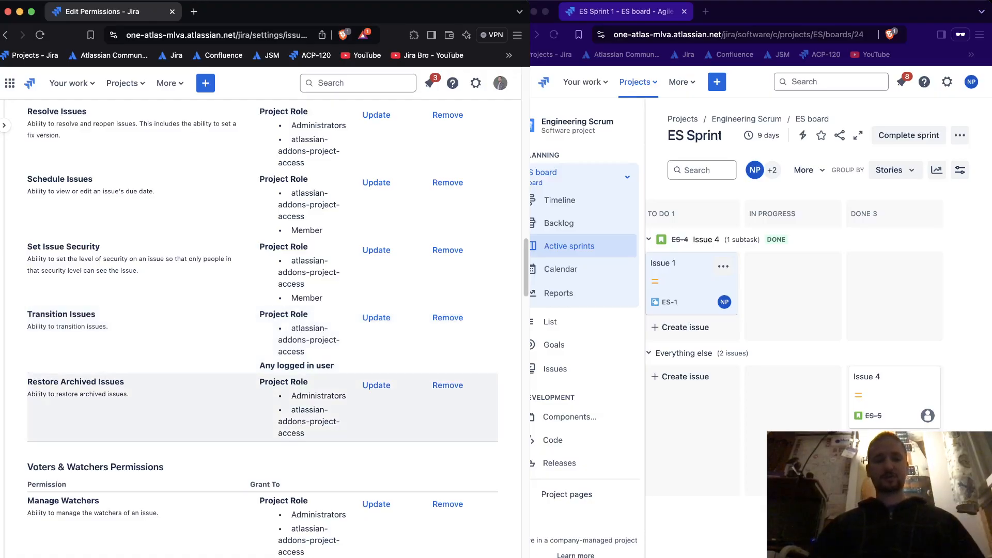
left_click_drag(21, 382, 125, 383)
left_click(125, 383)
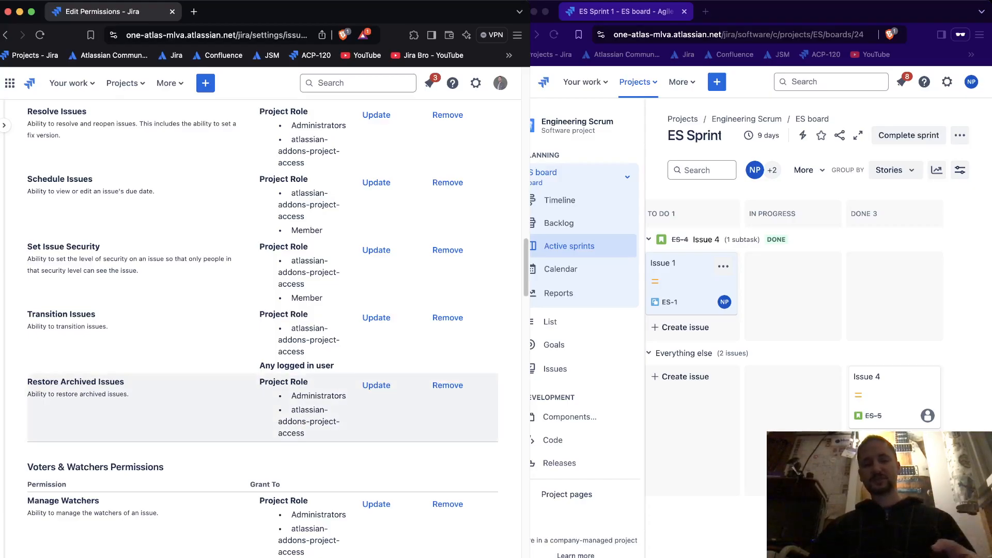
left_click_drag(33, 382, 120, 382)
left_click(121, 384)
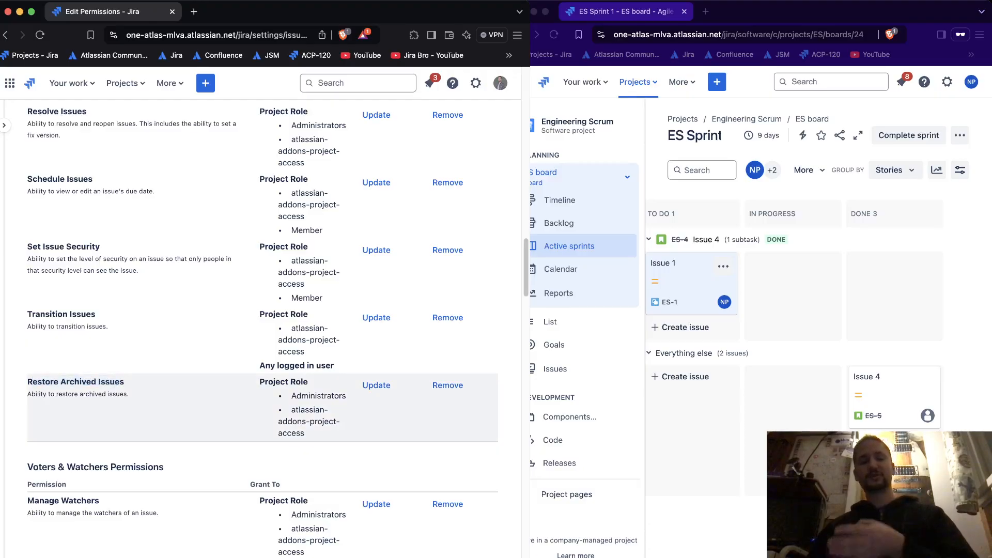
left_click_drag(121, 384, 32, 382)
left_click(33, 383)
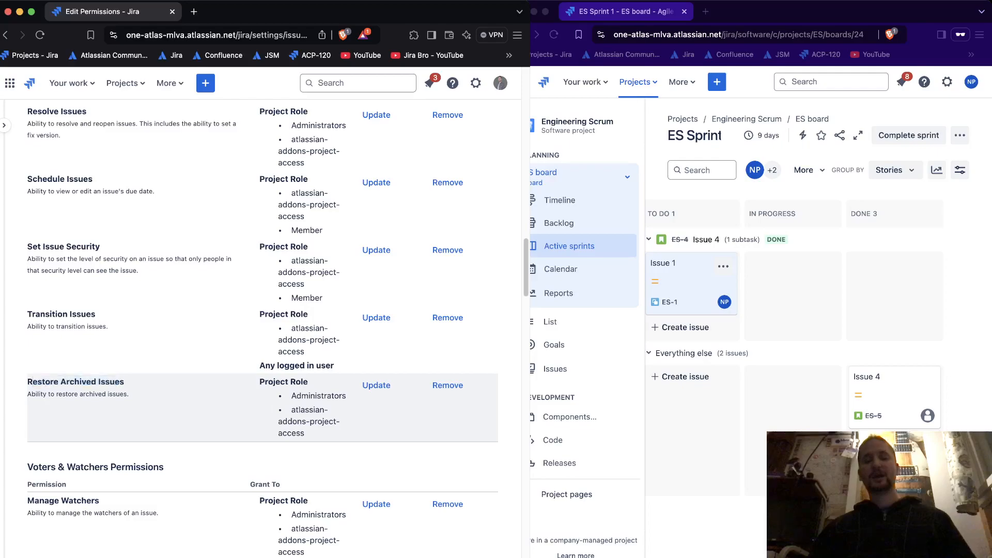
left_click_drag(291, 396, 342, 396)
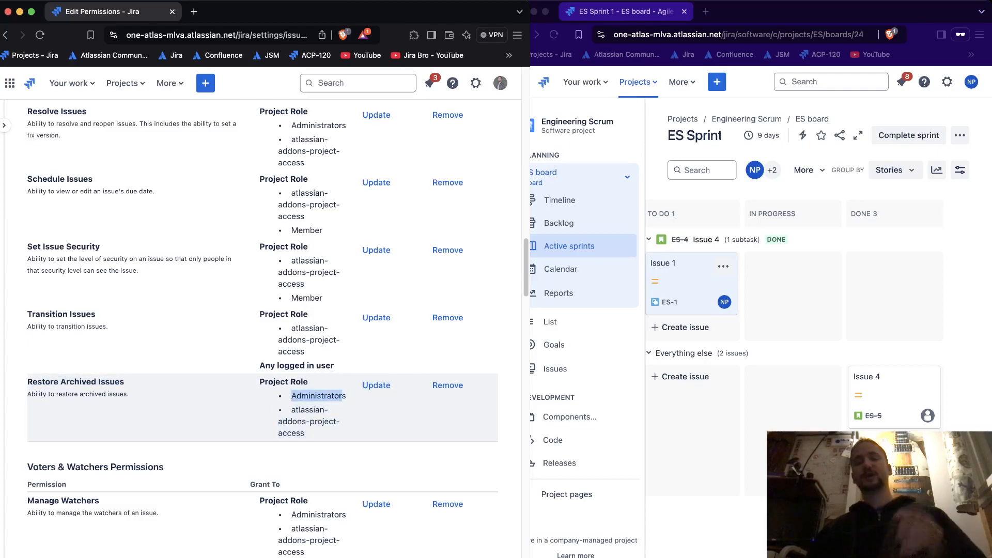